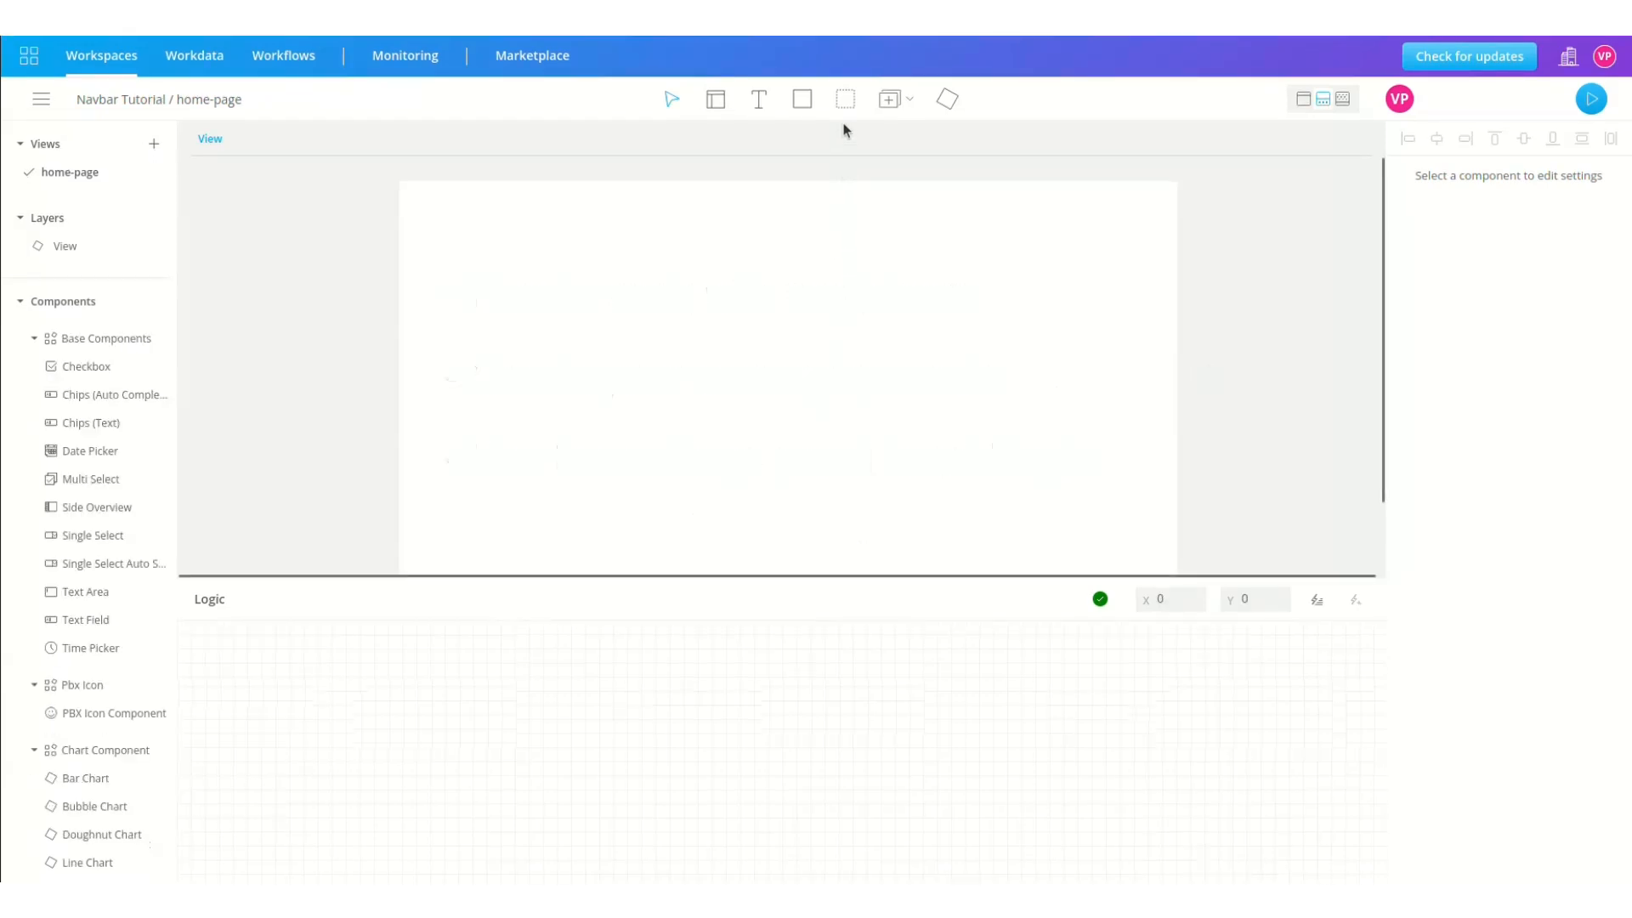
# Step: Draw a container across the top of the page and make it 100 % wide
pyautogui.click(845, 99)
pyautogui.moveTo(402, 181)
pyautogui.mouseDown()
pyautogui.moveTo(966, 259)
pyautogui.moveTo(914, 229)
pyautogui.mouseUp()
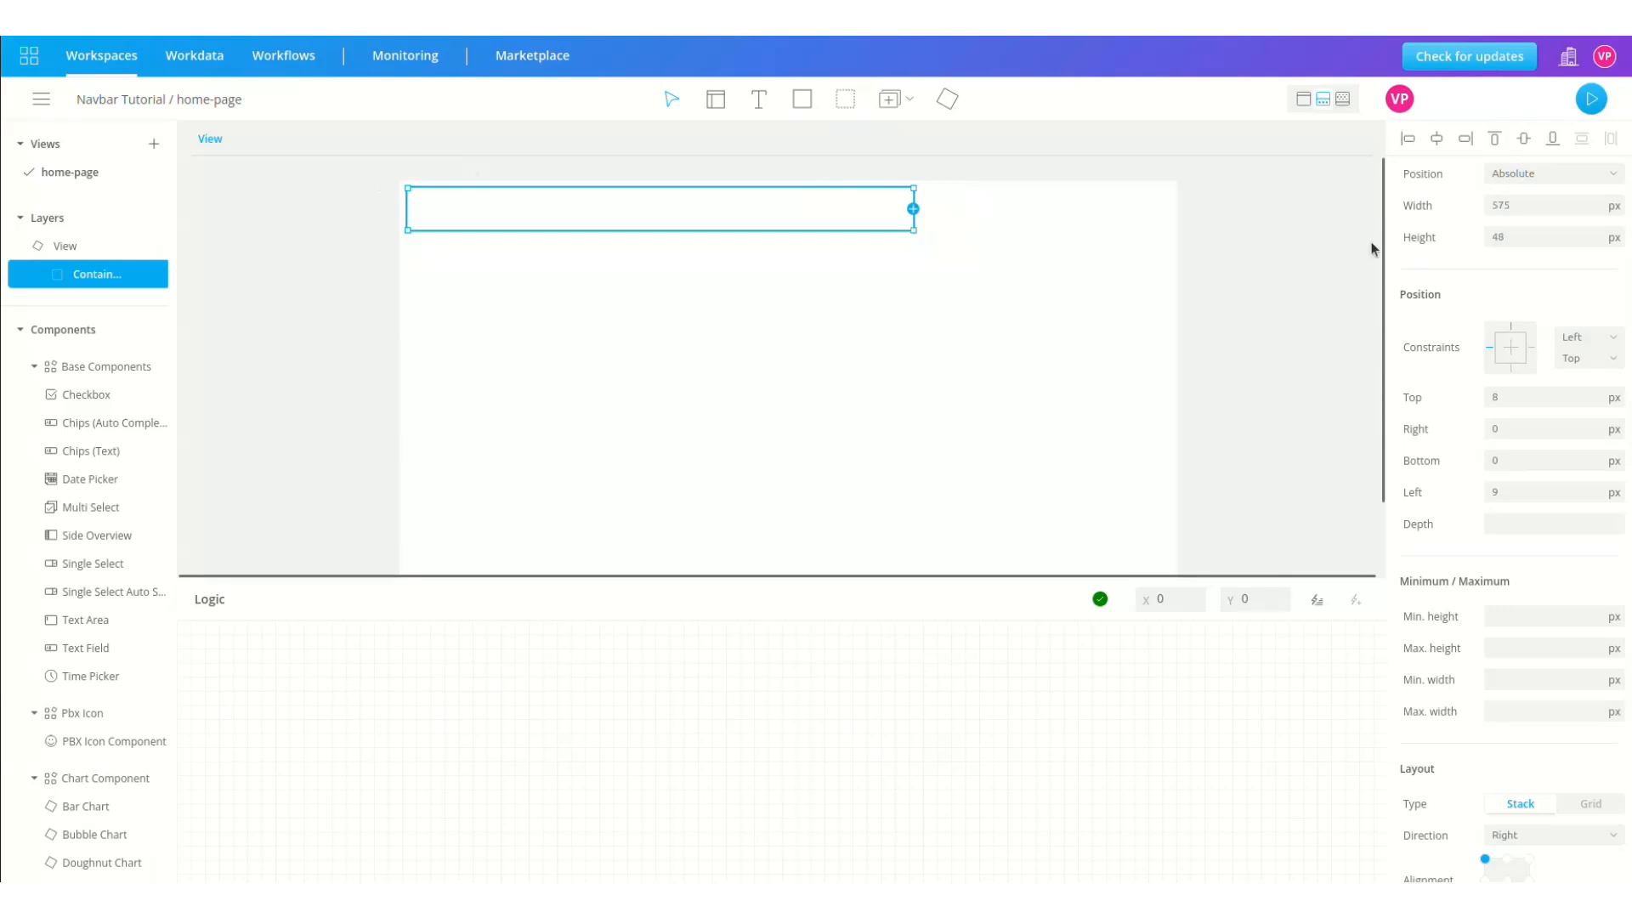
pyautogui.click(1614, 237)
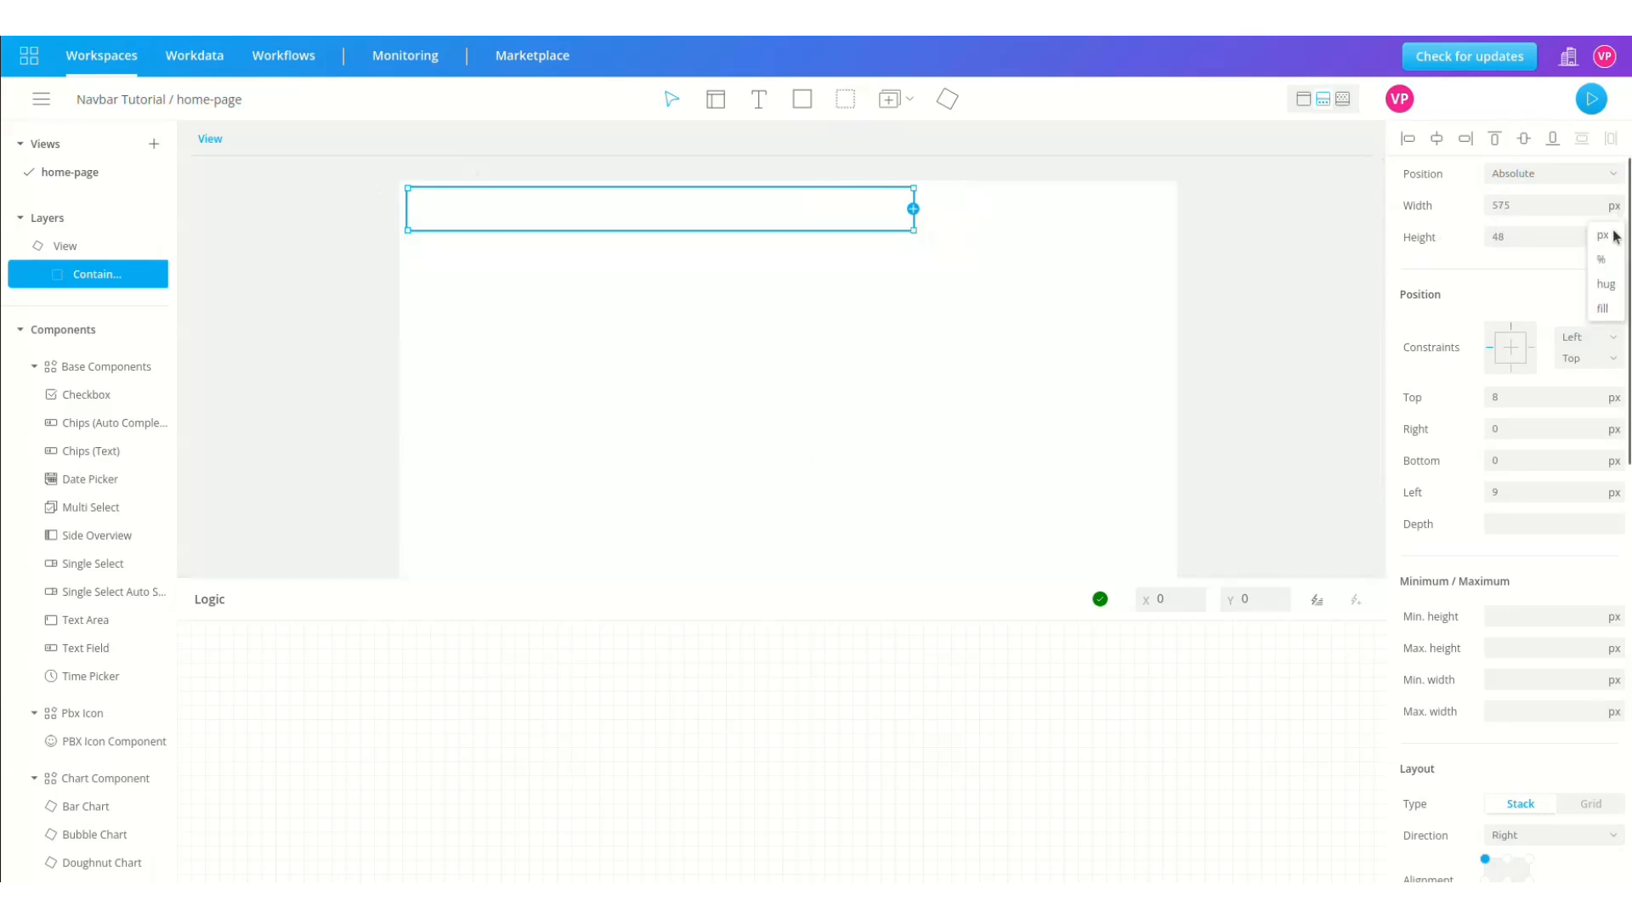
pyautogui.click(1602, 259)
pyautogui.doubleClick(1532, 205)
pyautogui.write('100')
pyautogui.press('Return')
# Step: Set the container's Top and Left offsets to 0
pyautogui.click(1522, 241)
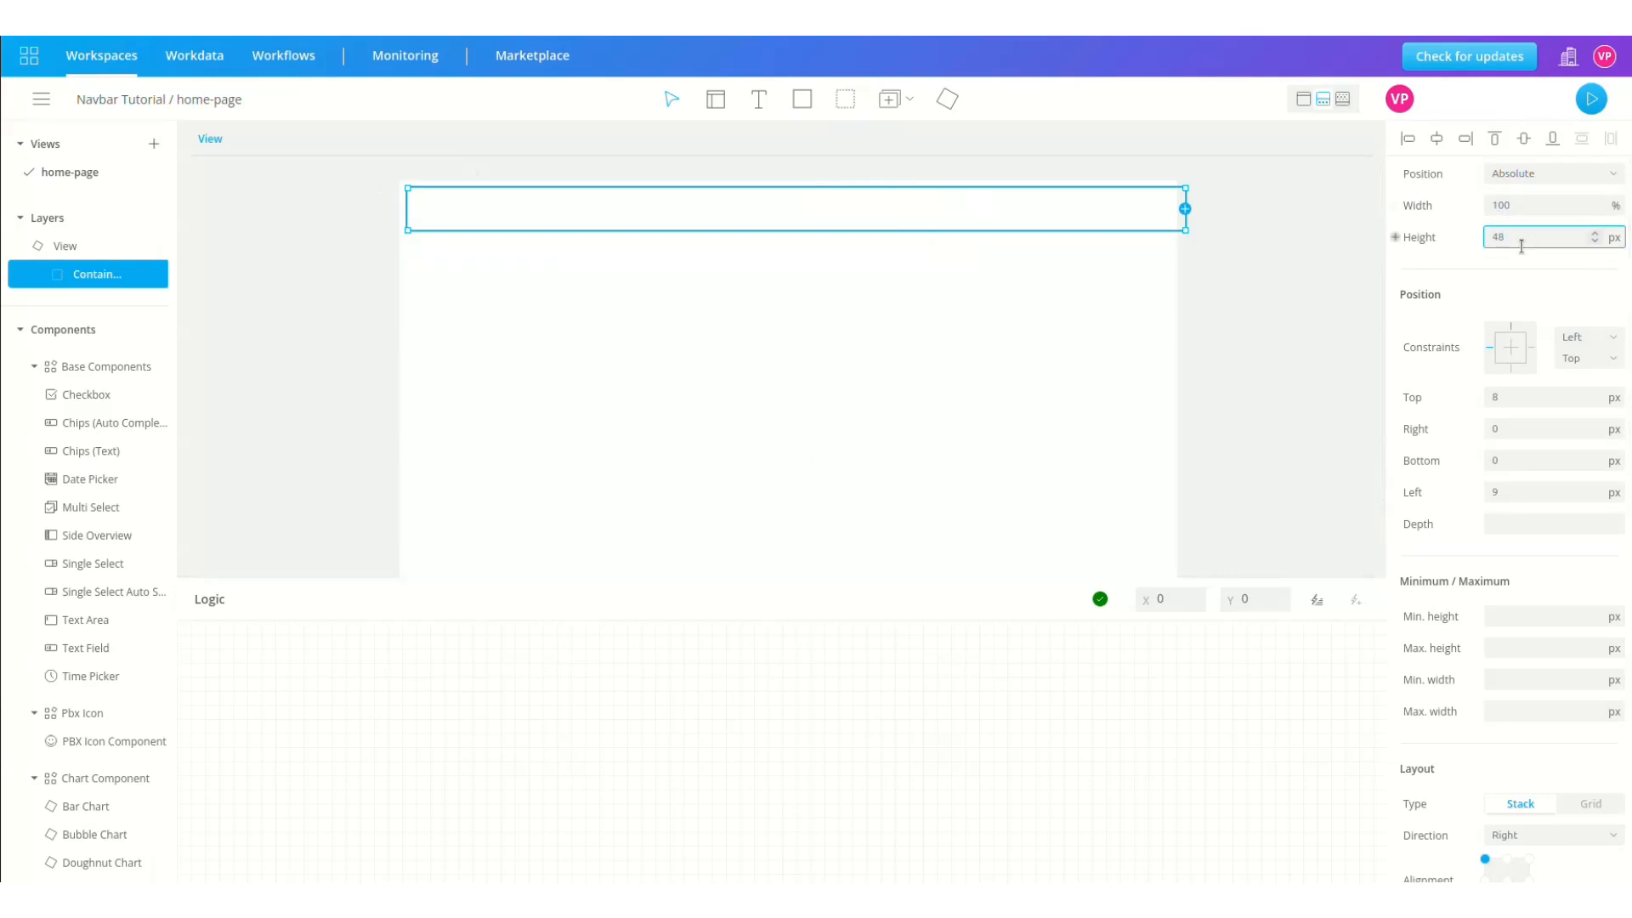
pyautogui.doubleClick(1522, 397)
pyautogui.write('0')
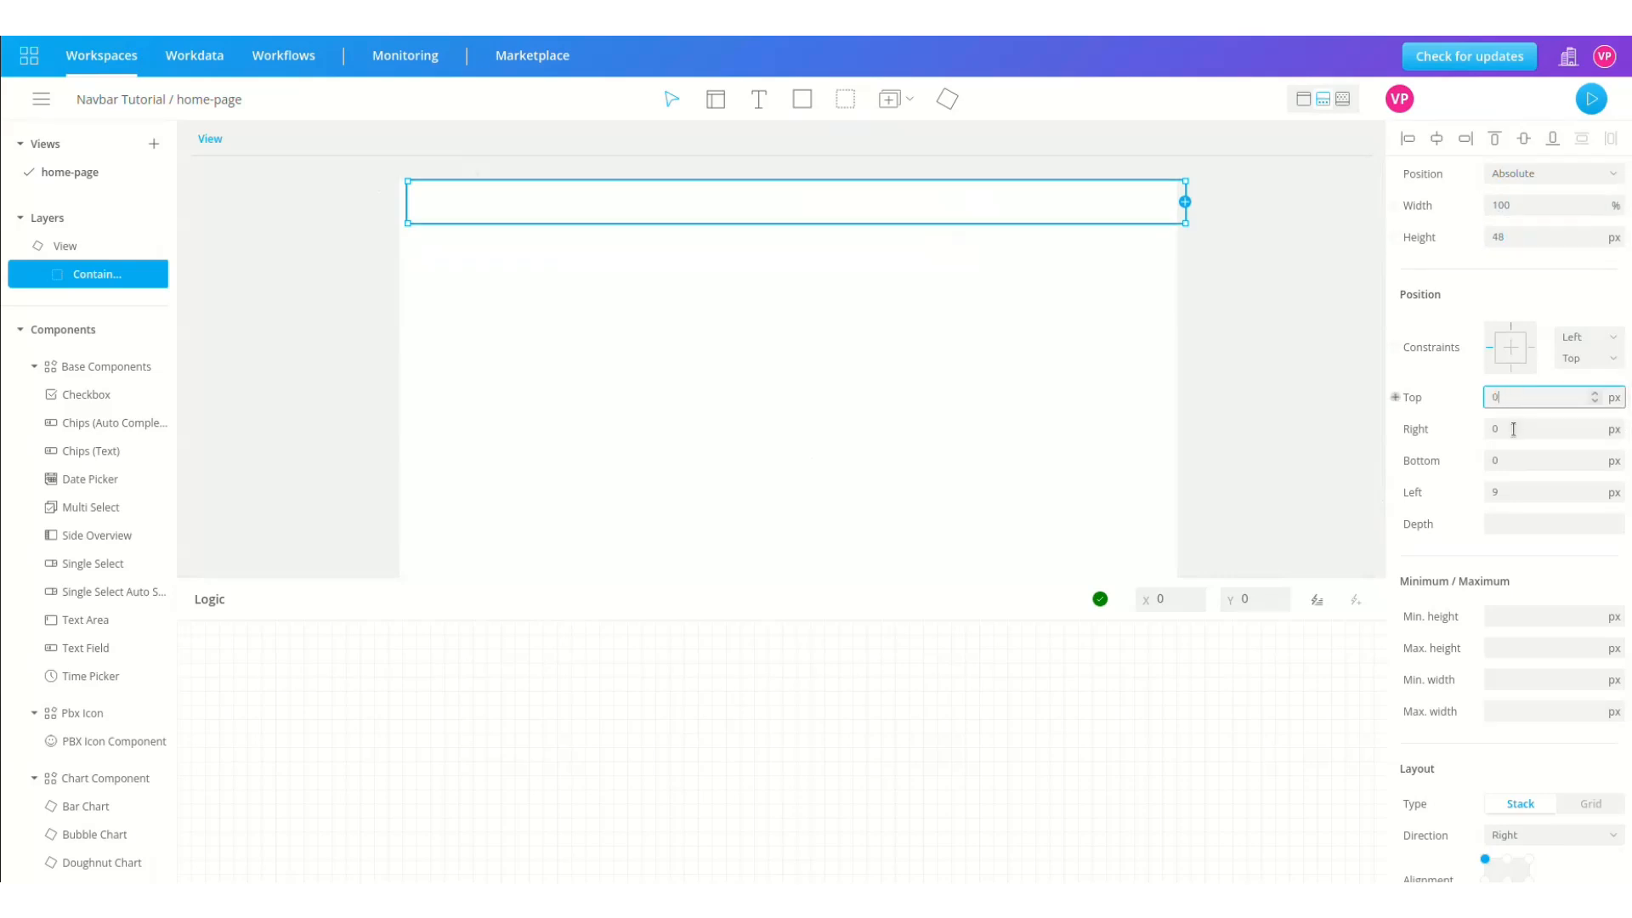
pyautogui.click(1523, 484)
pyautogui.write('0')
pyautogui.press('BackSpace')
pyautogui.press('BackSpace')
pyautogui.write('0')
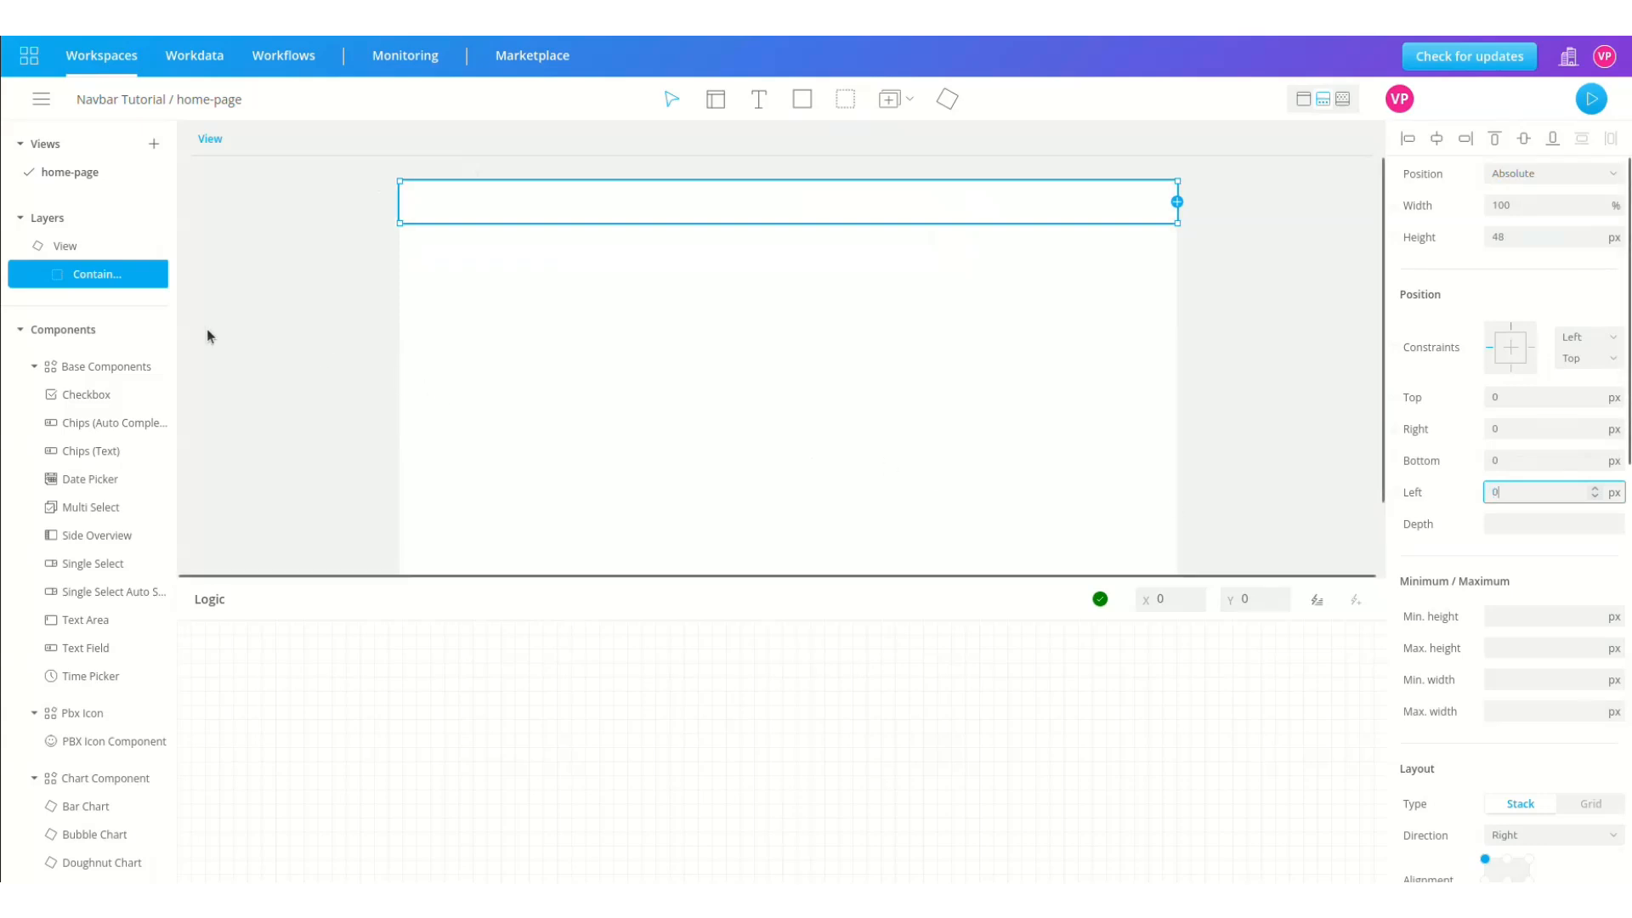
# Step: Rename the container layer to header
pyautogui.doubleClick(97, 273)
pyautogui.write('header')
pyautogui.press('Return')
pyautogui.click(803, 108)
# Step: Draw a rectangle inside the header and set its position to Relative
pyautogui.moveTo(405, 189); pyautogui.dragTo(903, 254)
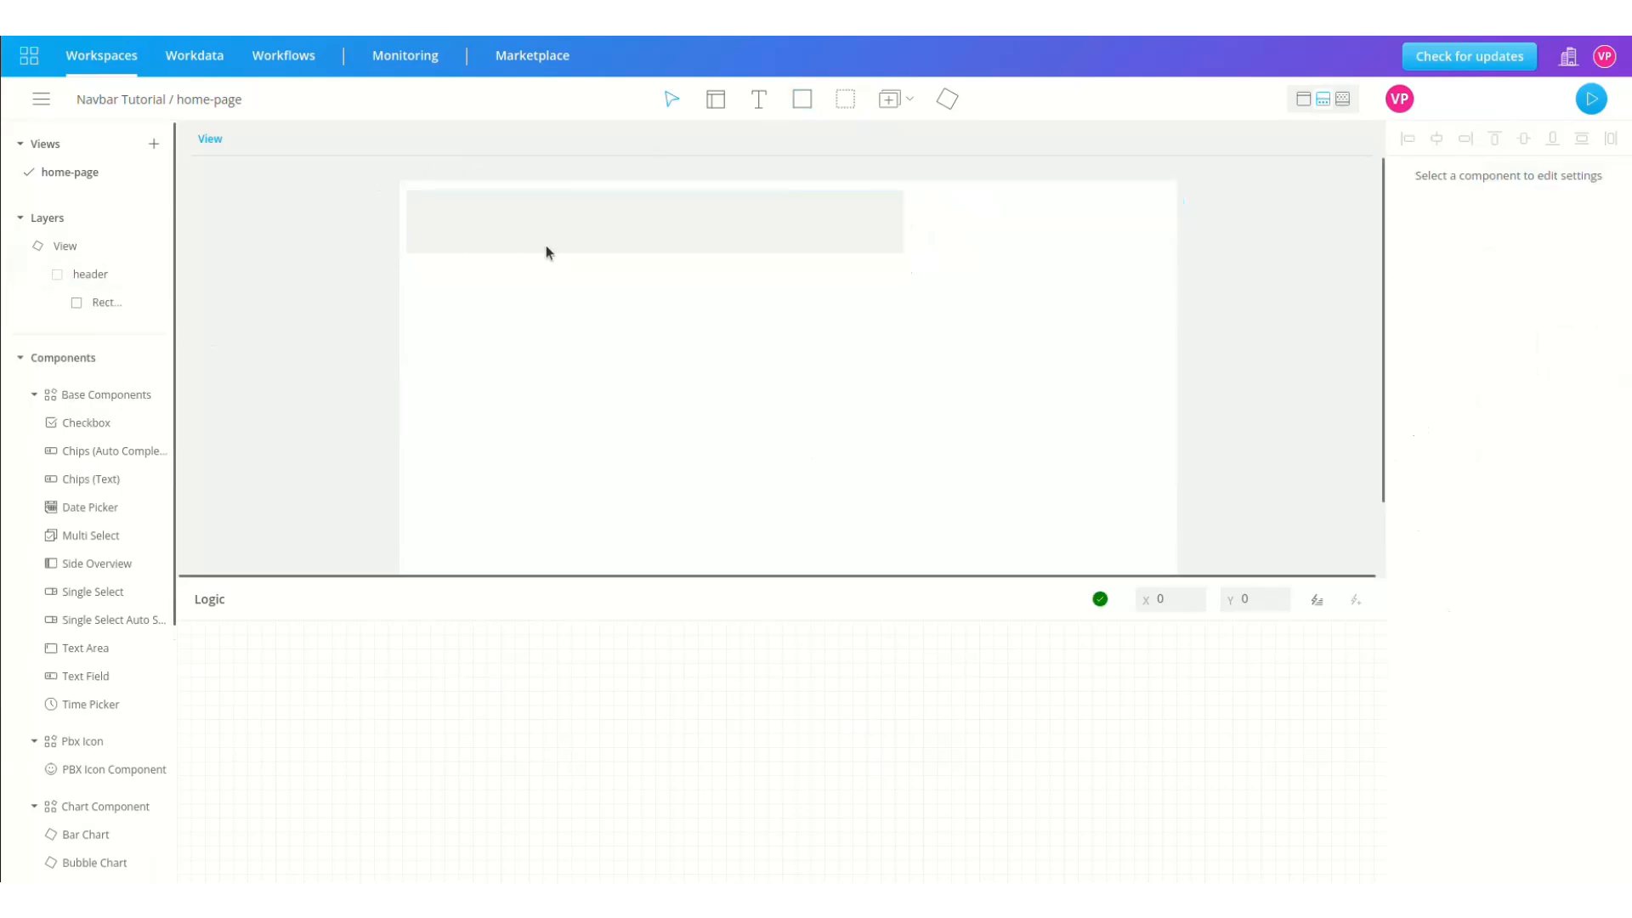
pyautogui.click(103, 304)
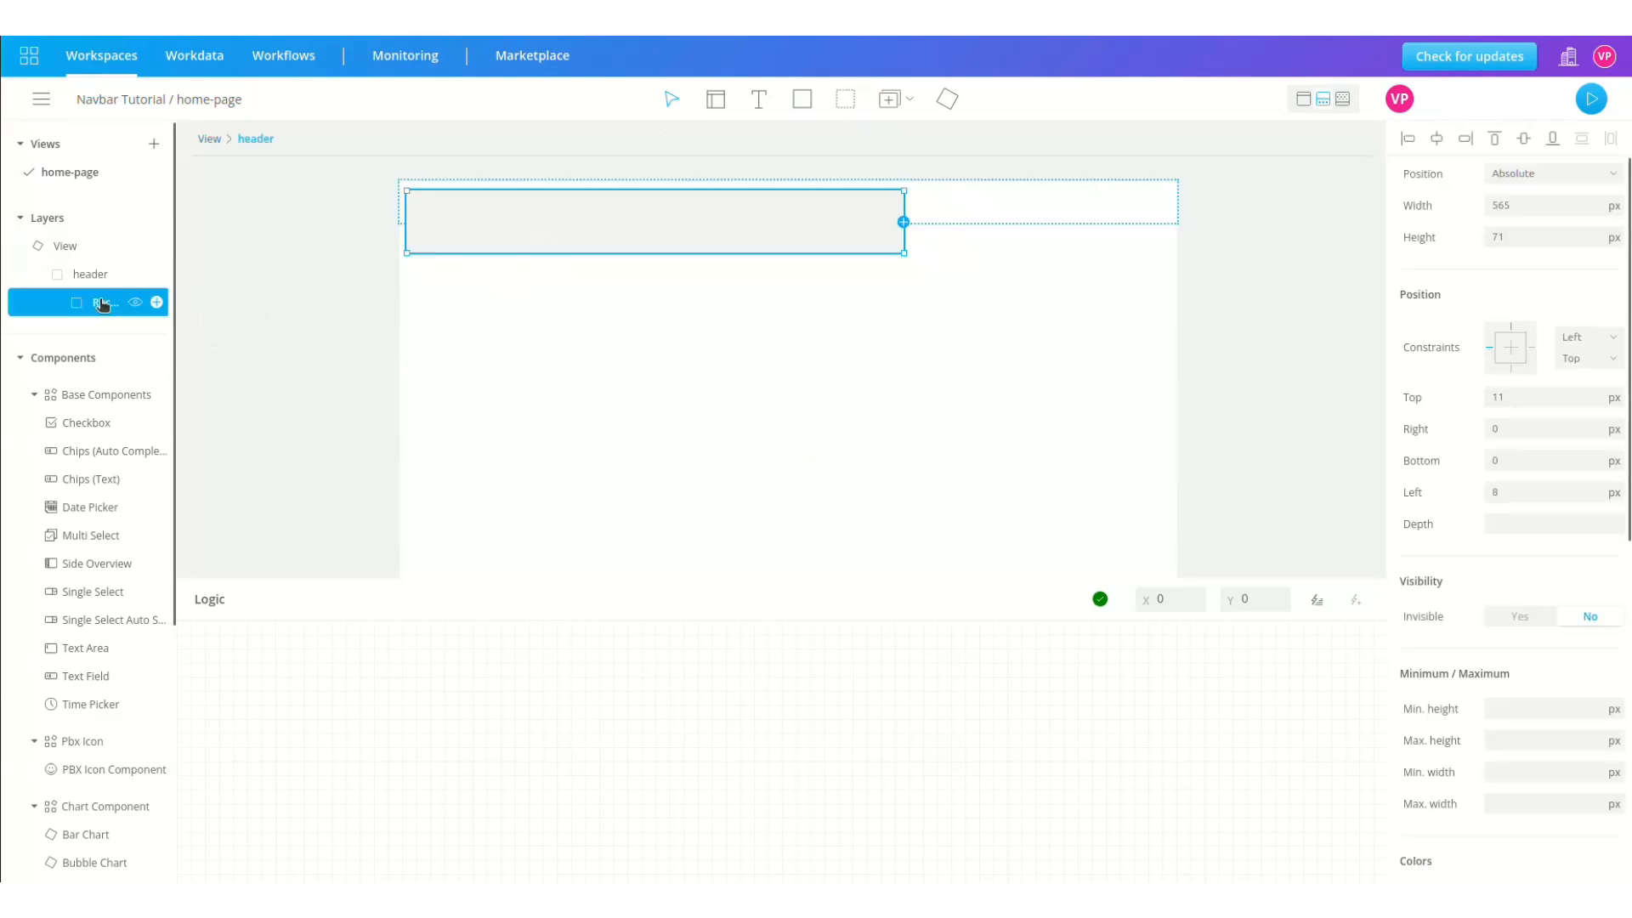
pyautogui.click(1535, 173)
pyautogui.click(1533, 236)
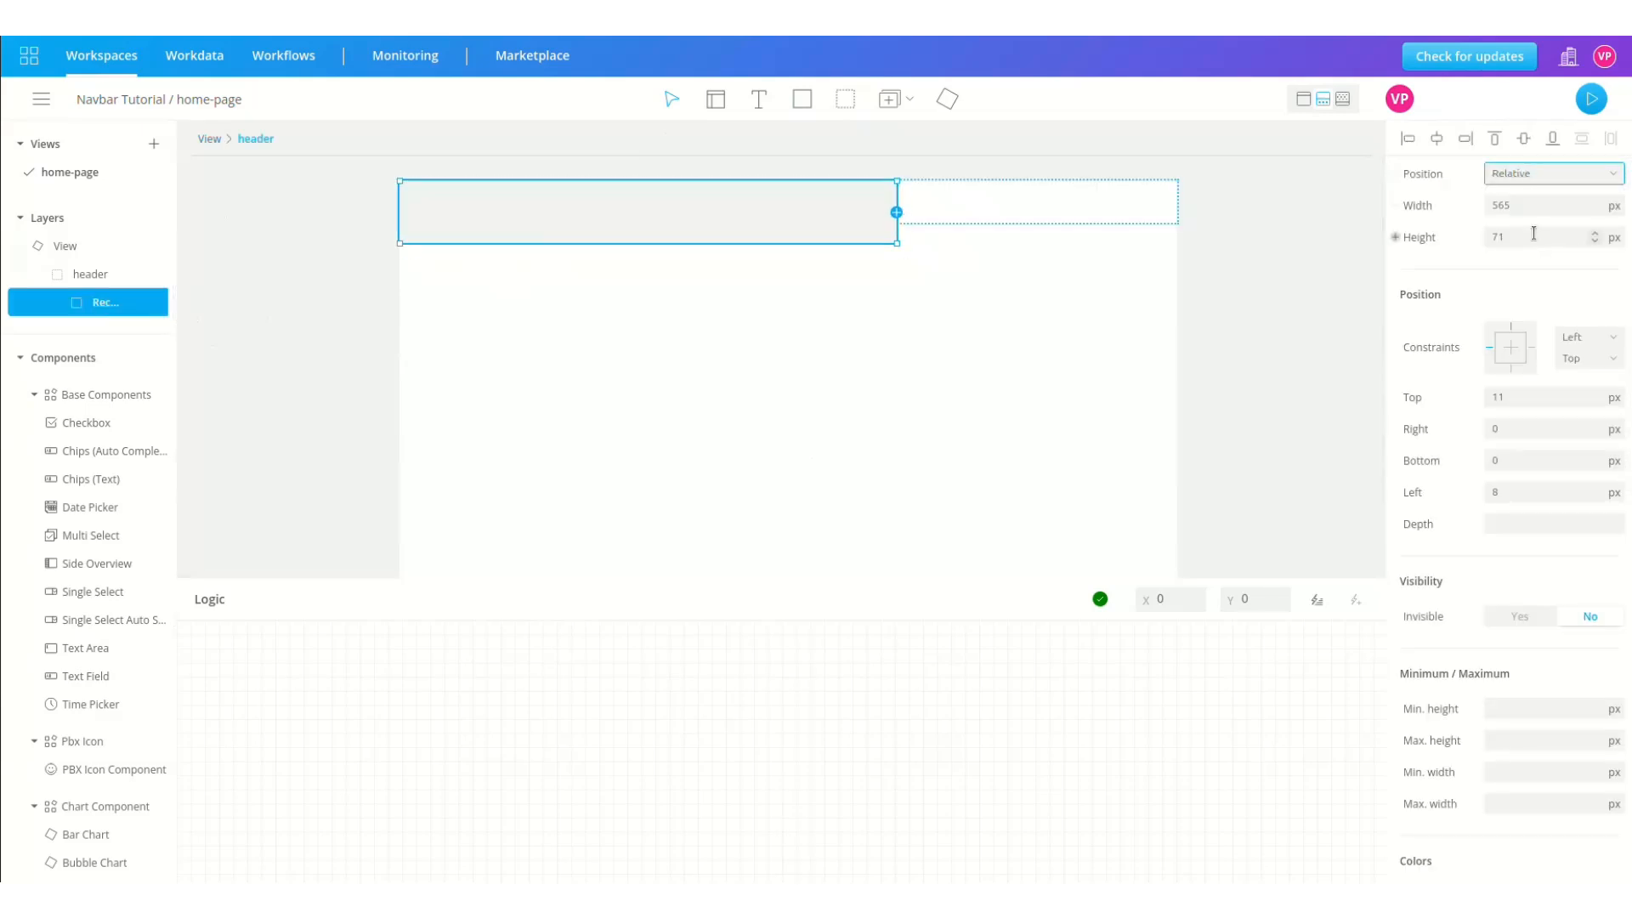
# Step: Make the rectangle 100 % wide and 100 % high
pyautogui.click(1614, 237)
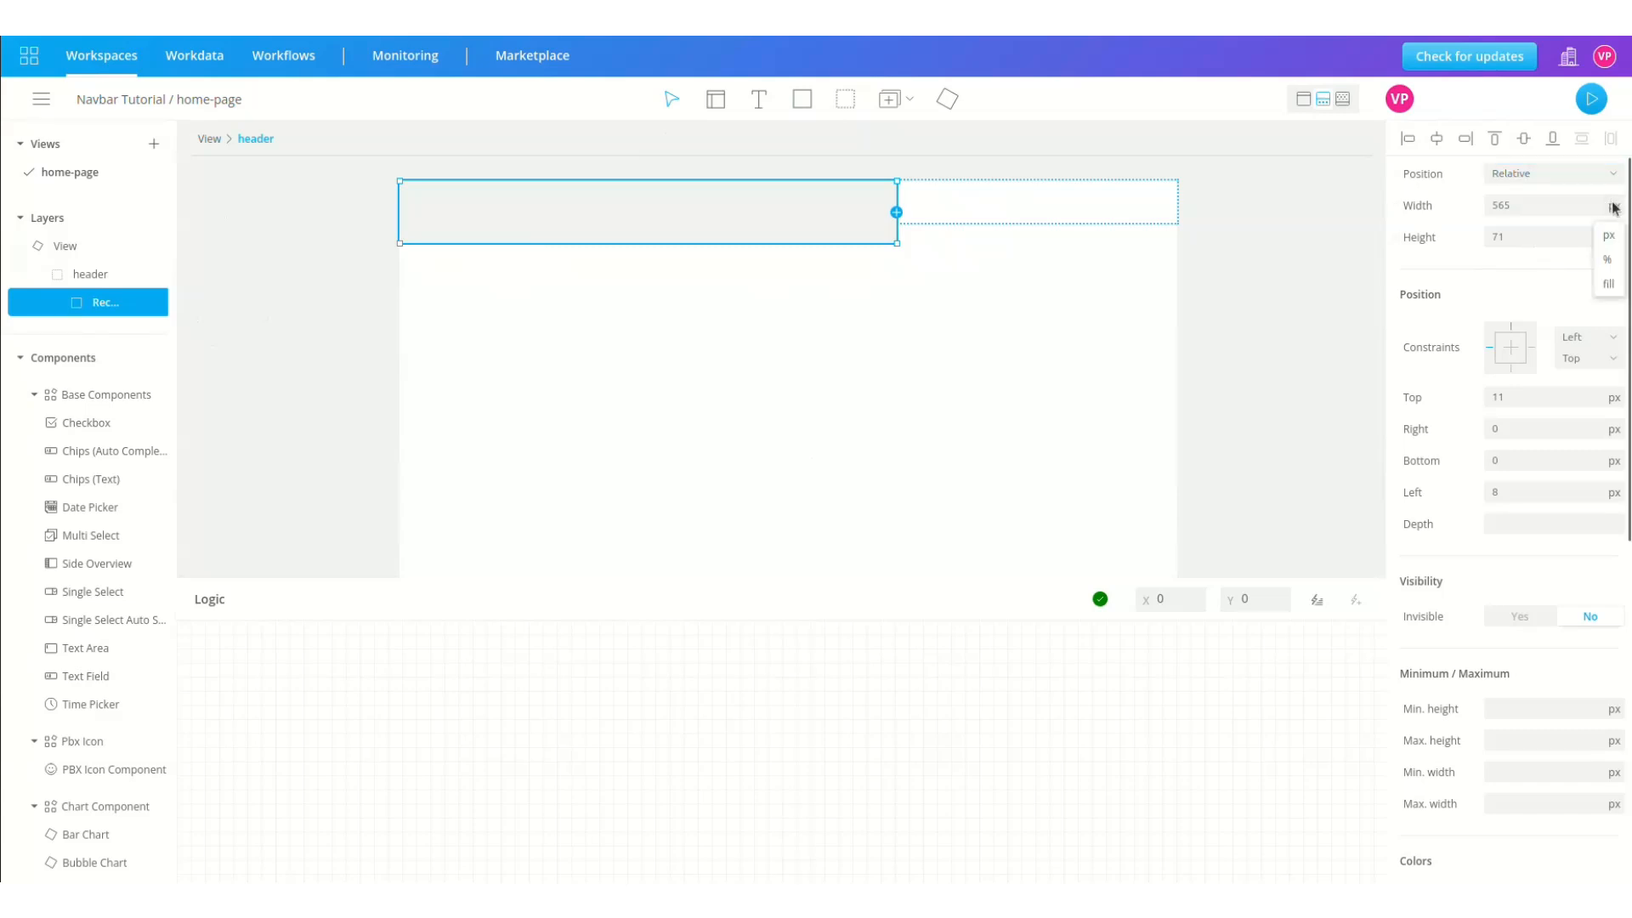
pyautogui.click(1608, 269)
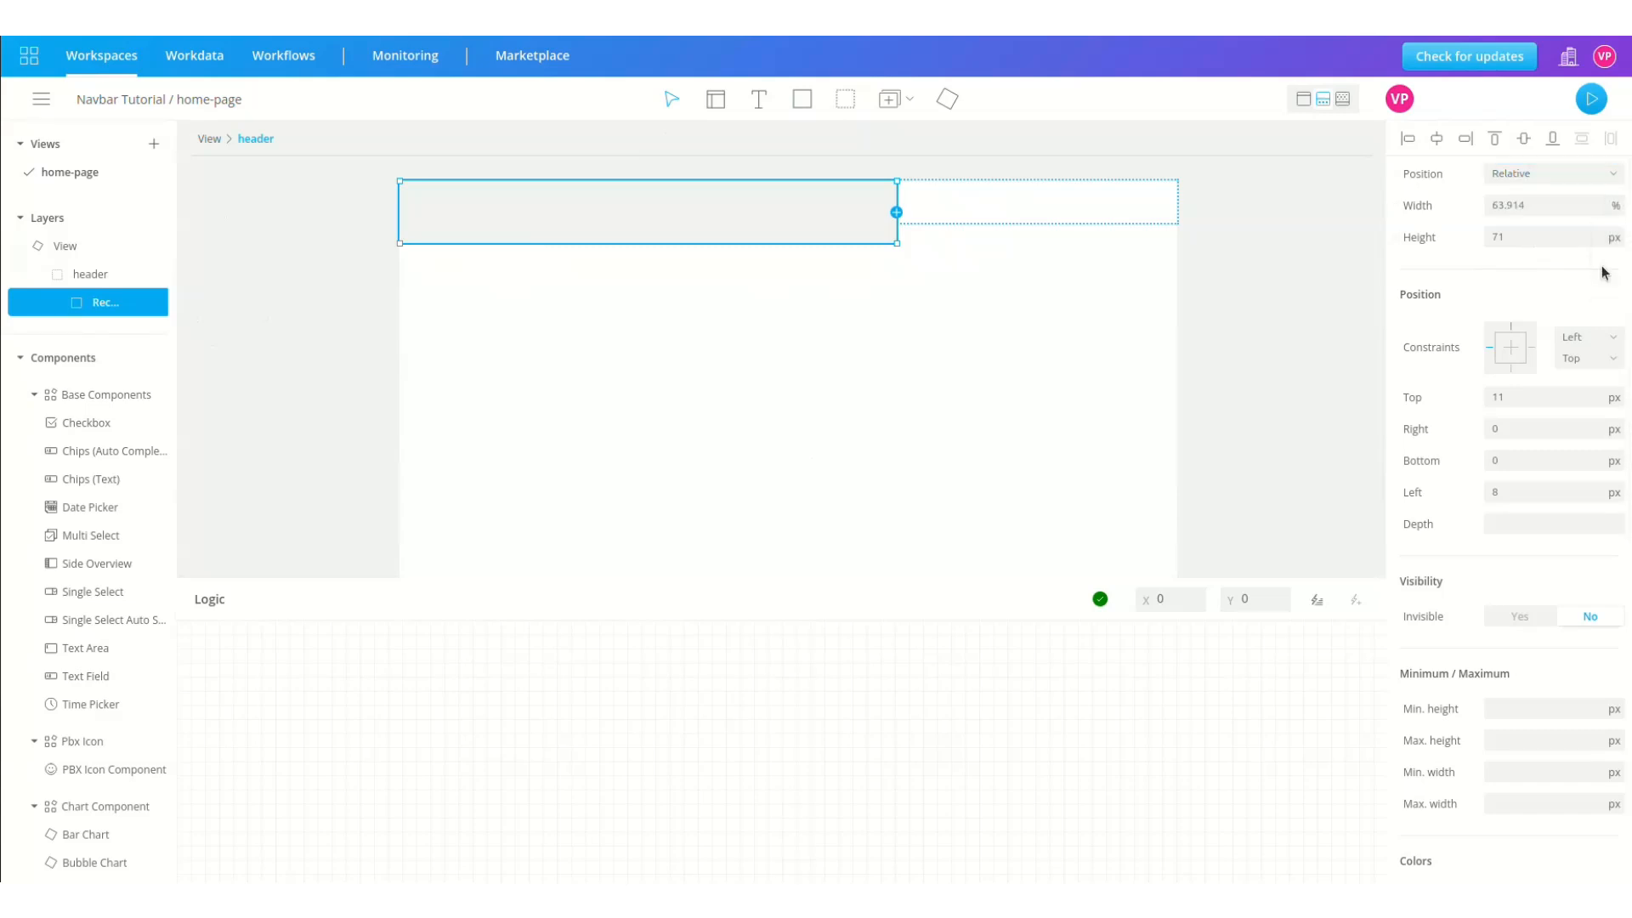
pyautogui.doubleClick(1524, 204)
pyautogui.write('100')
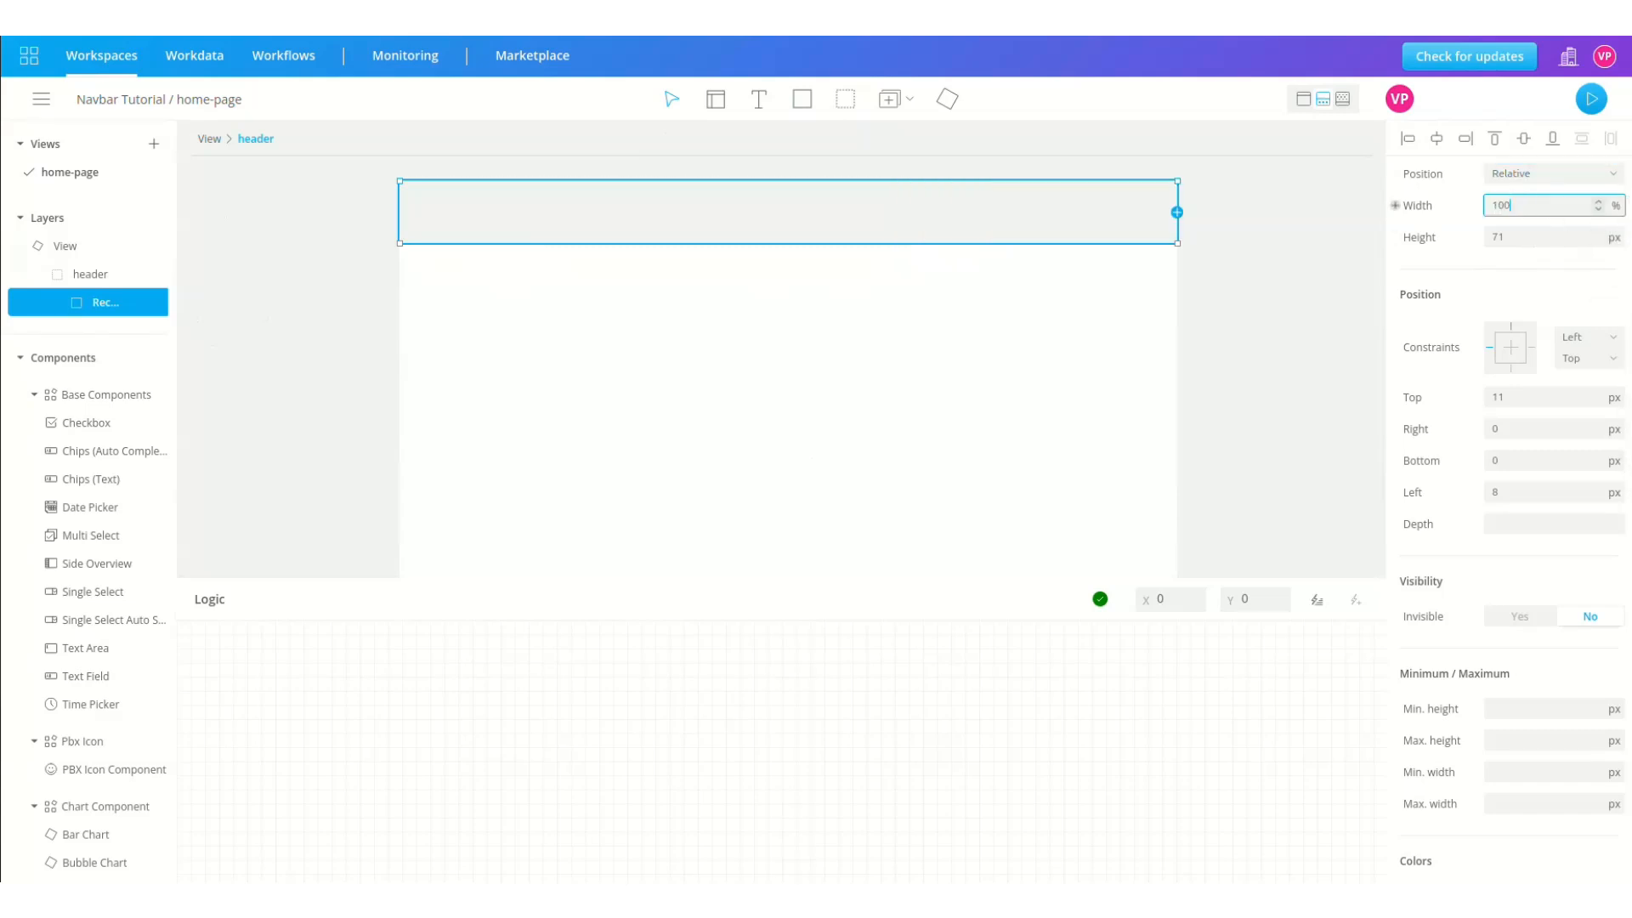
pyautogui.click(1613, 243)
pyautogui.click(1608, 269)
pyautogui.doubleClick(1524, 237)
pyautogui.write('100')
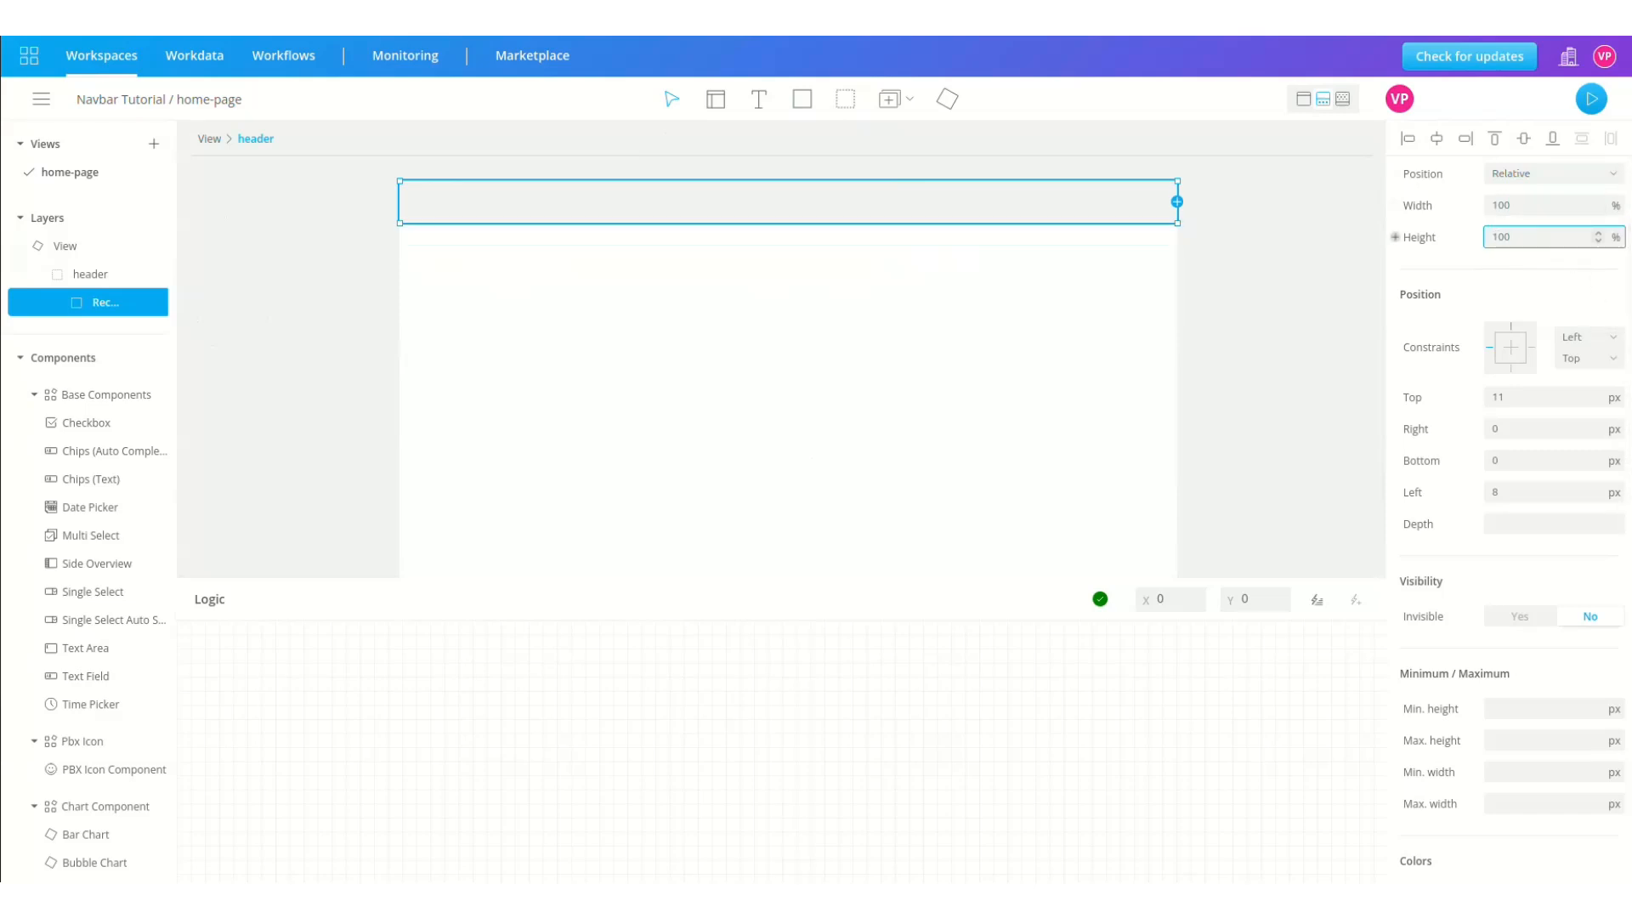
# Step: Give the rectangle a dark blue #084f96 background
pyautogui.scroll(-7, 1476, 581)
pyautogui.click(1488, 304)
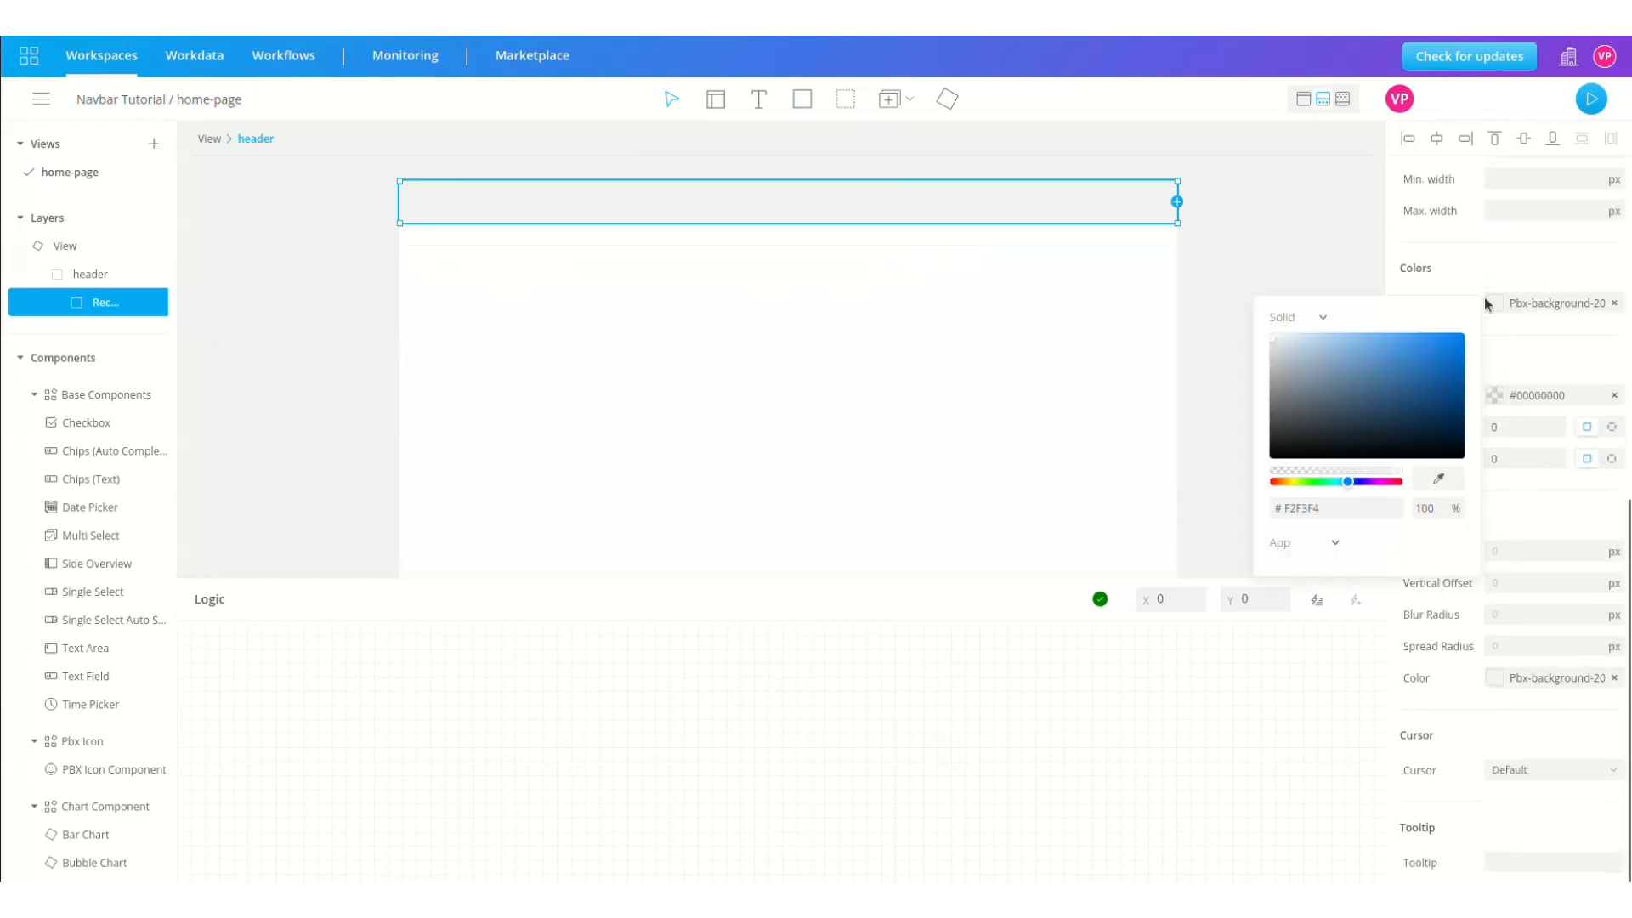
pyautogui.moveTo(1420, 362); pyautogui.dragTo(1454, 385)
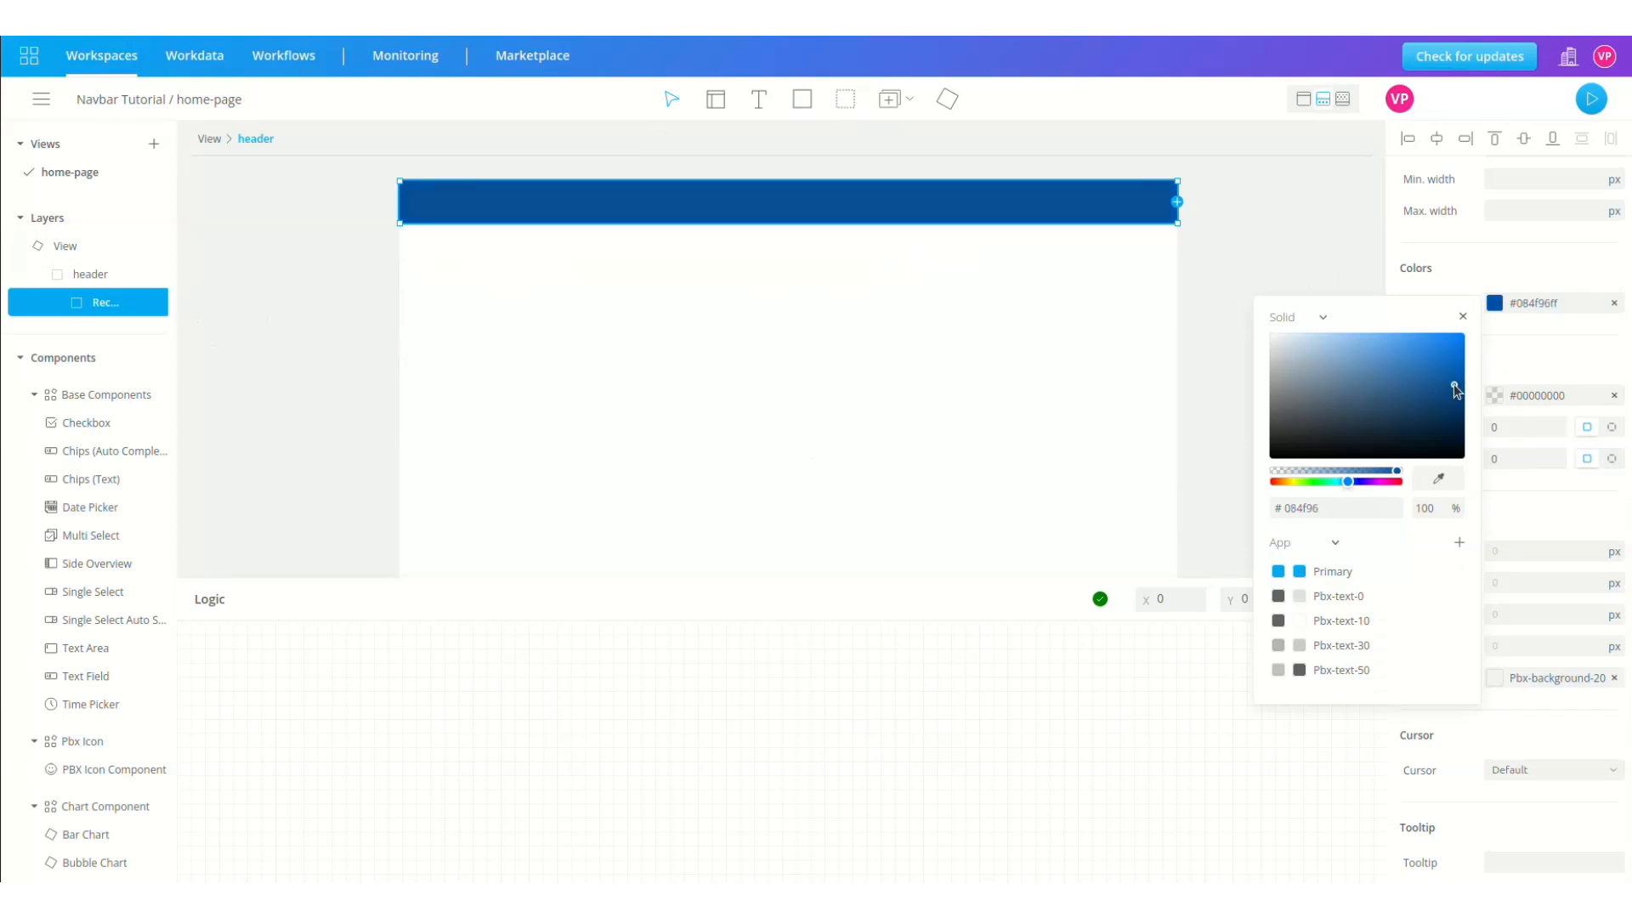
pyautogui.click(890, 99)
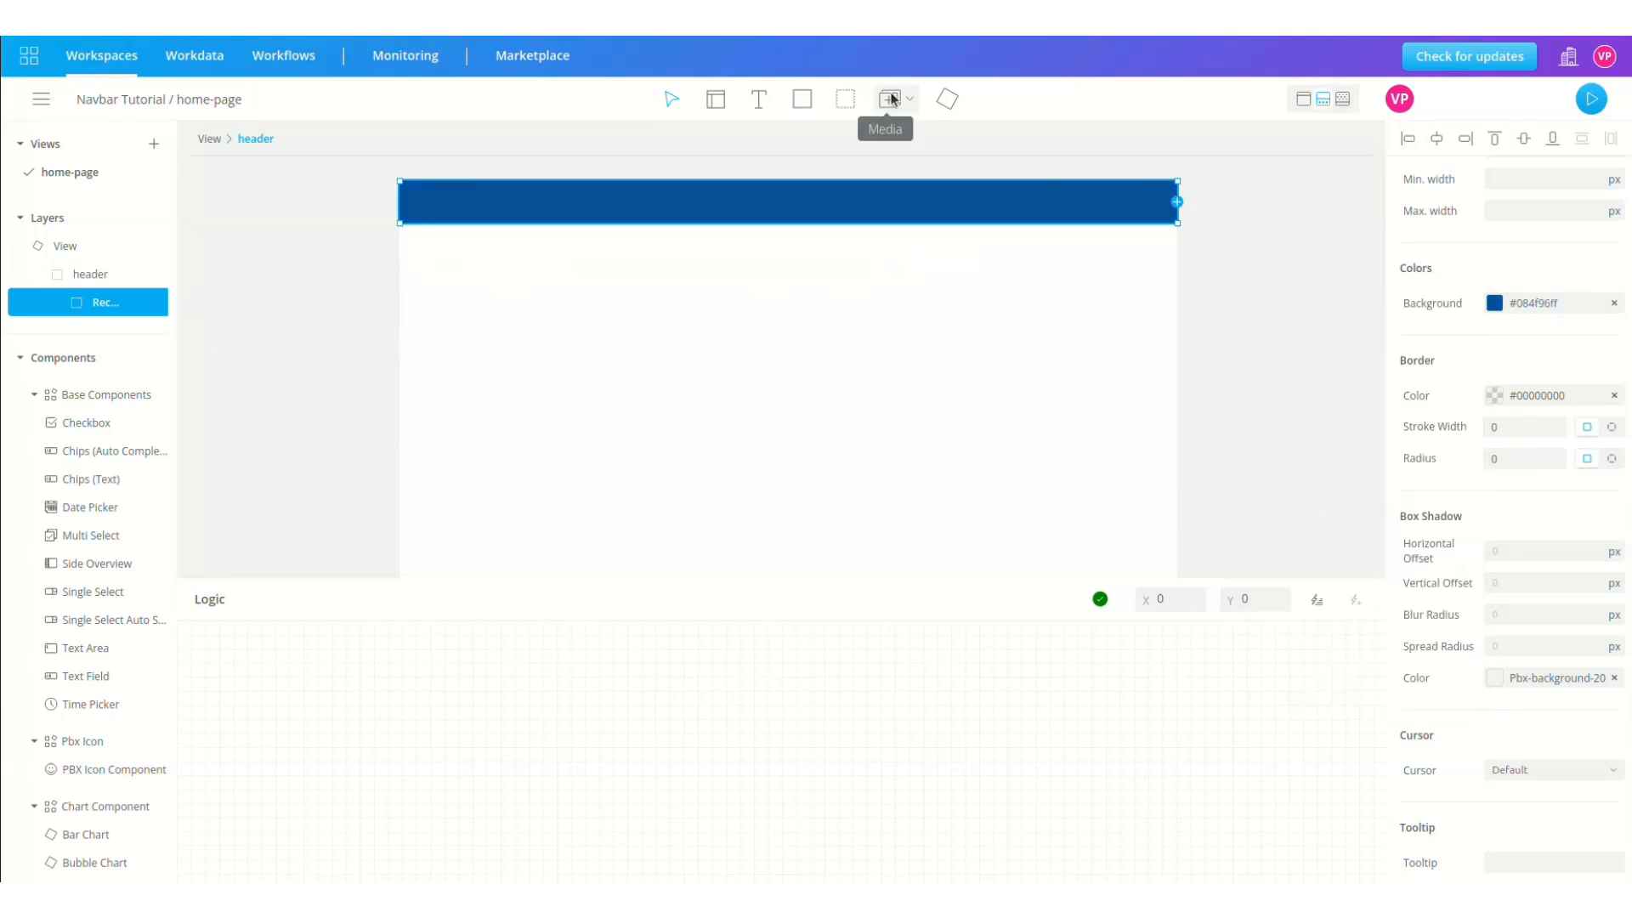
# Step: Insert an image on the header's left with the pasted Pluxbox logo as its source
pyautogui.click(890, 99)
pyautogui.click(906, 139)
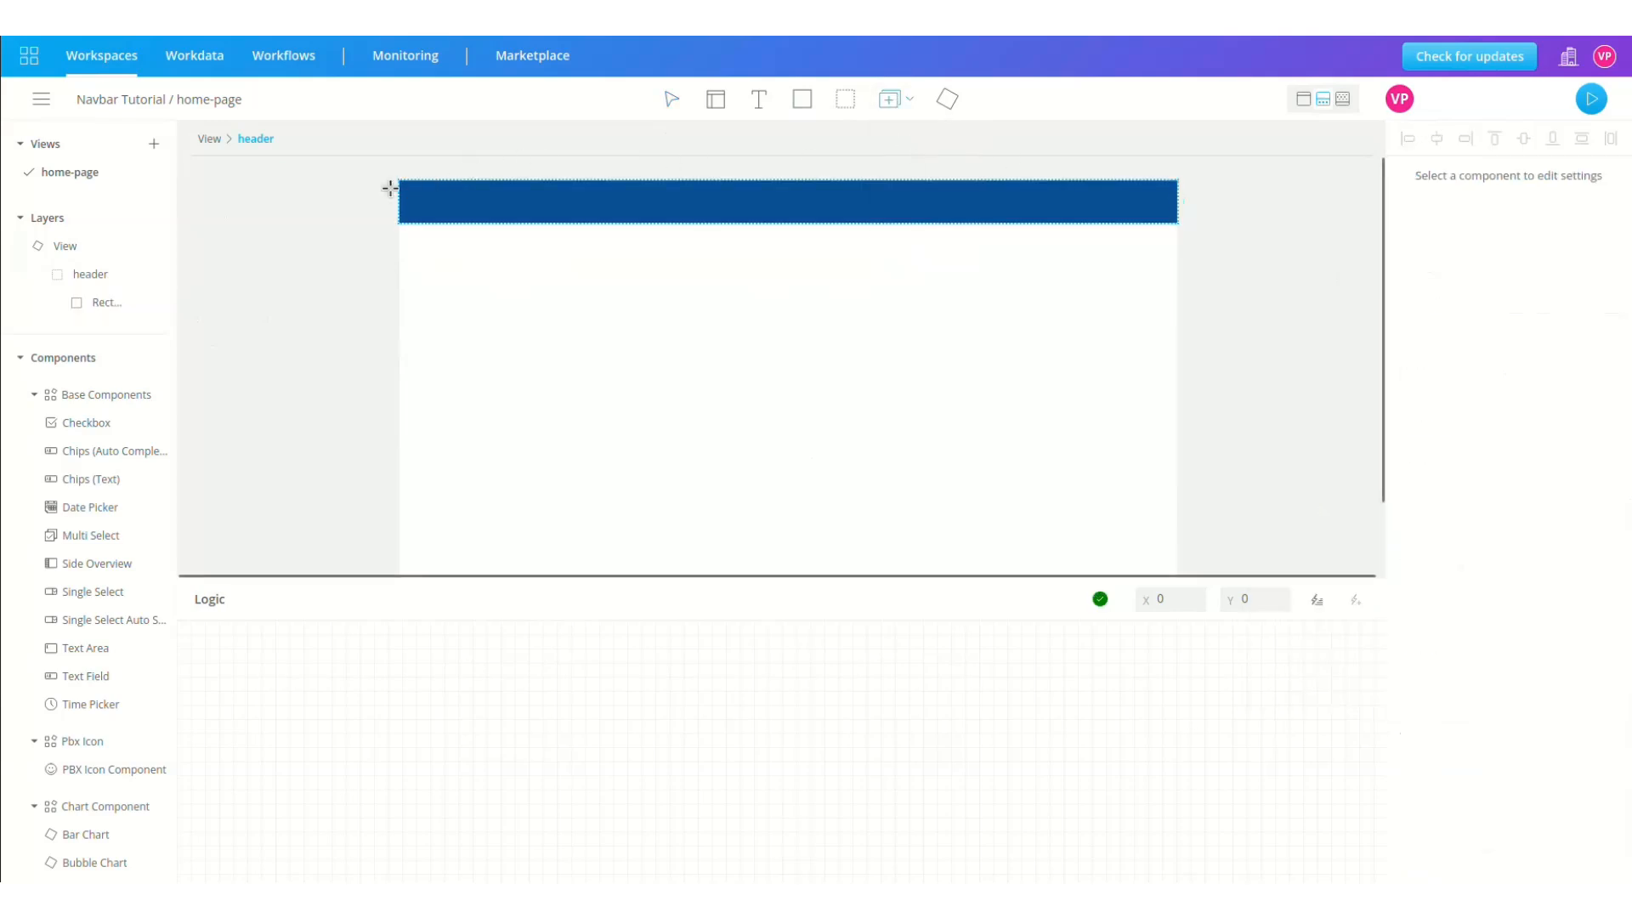
pyautogui.moveTo(410, 185); pyautogui.dragTo(468, 218)
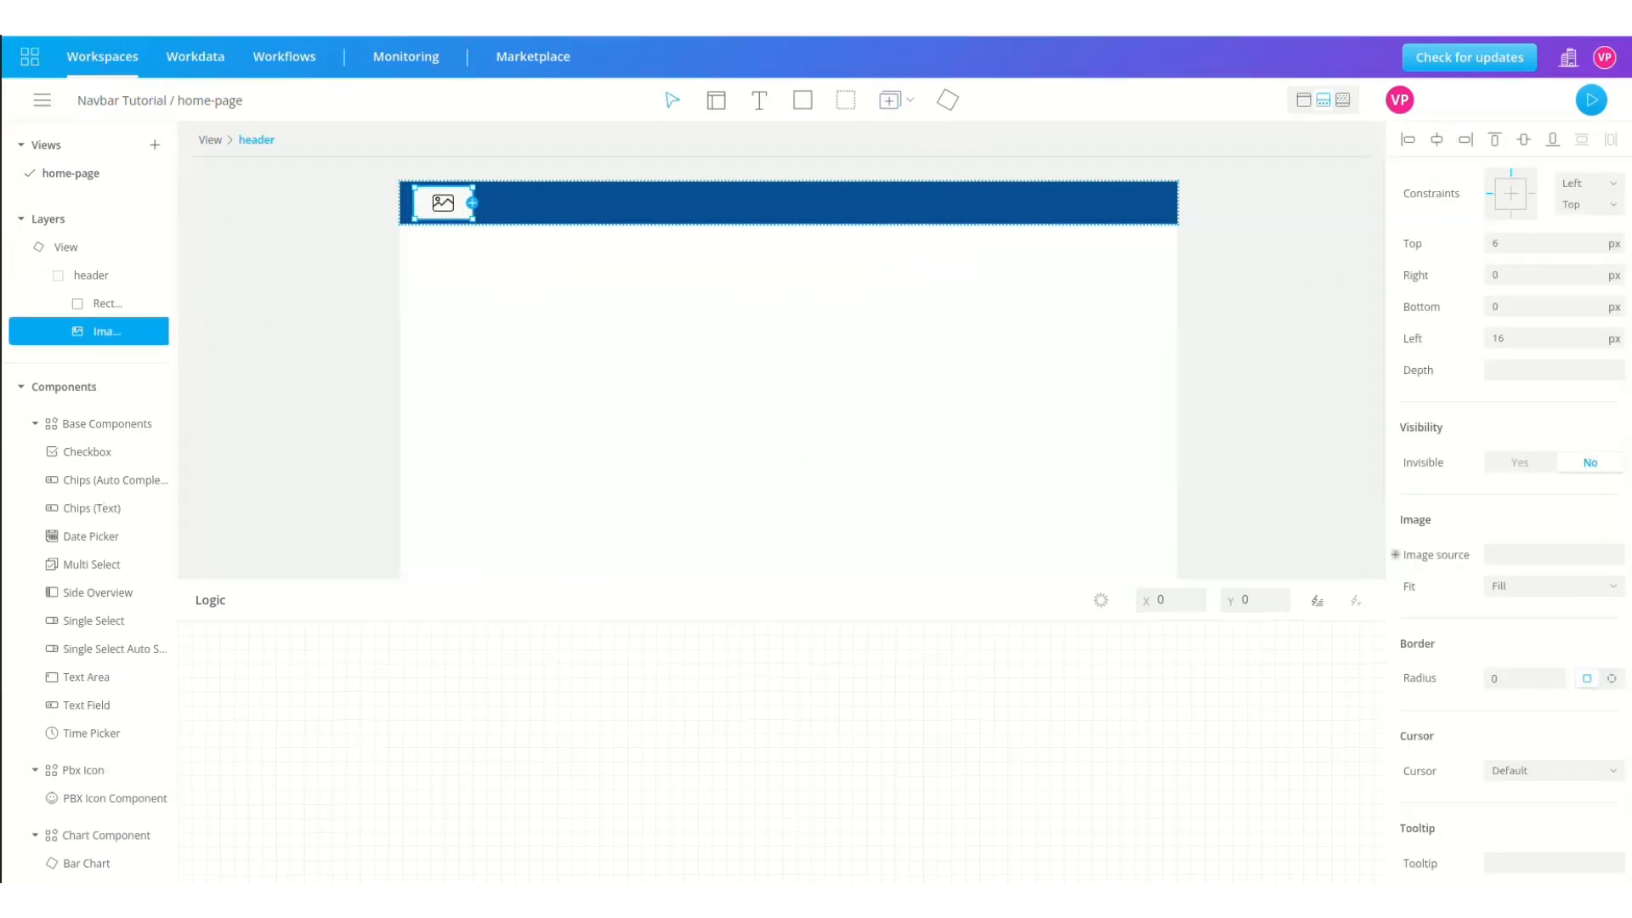
pyautogui.hotkey('ctrl', 'v')
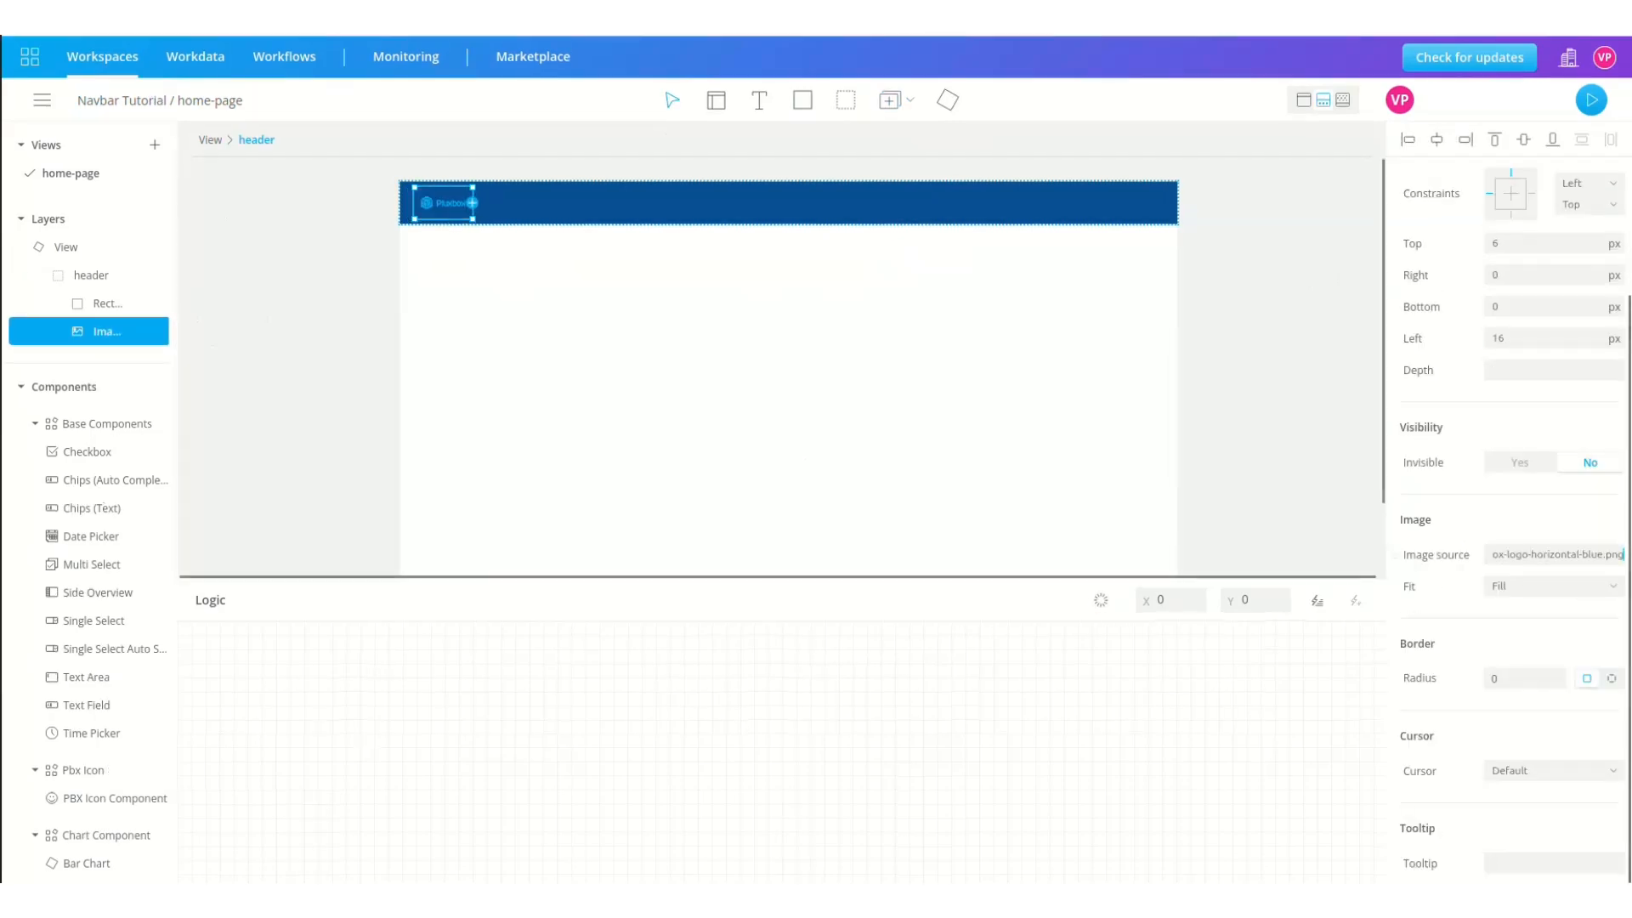
# Step: Set the logo image's Top and Left offsets to 0
pyautogui.scroll(2, 1547, 398)
pyautogui.click(1541, 399)
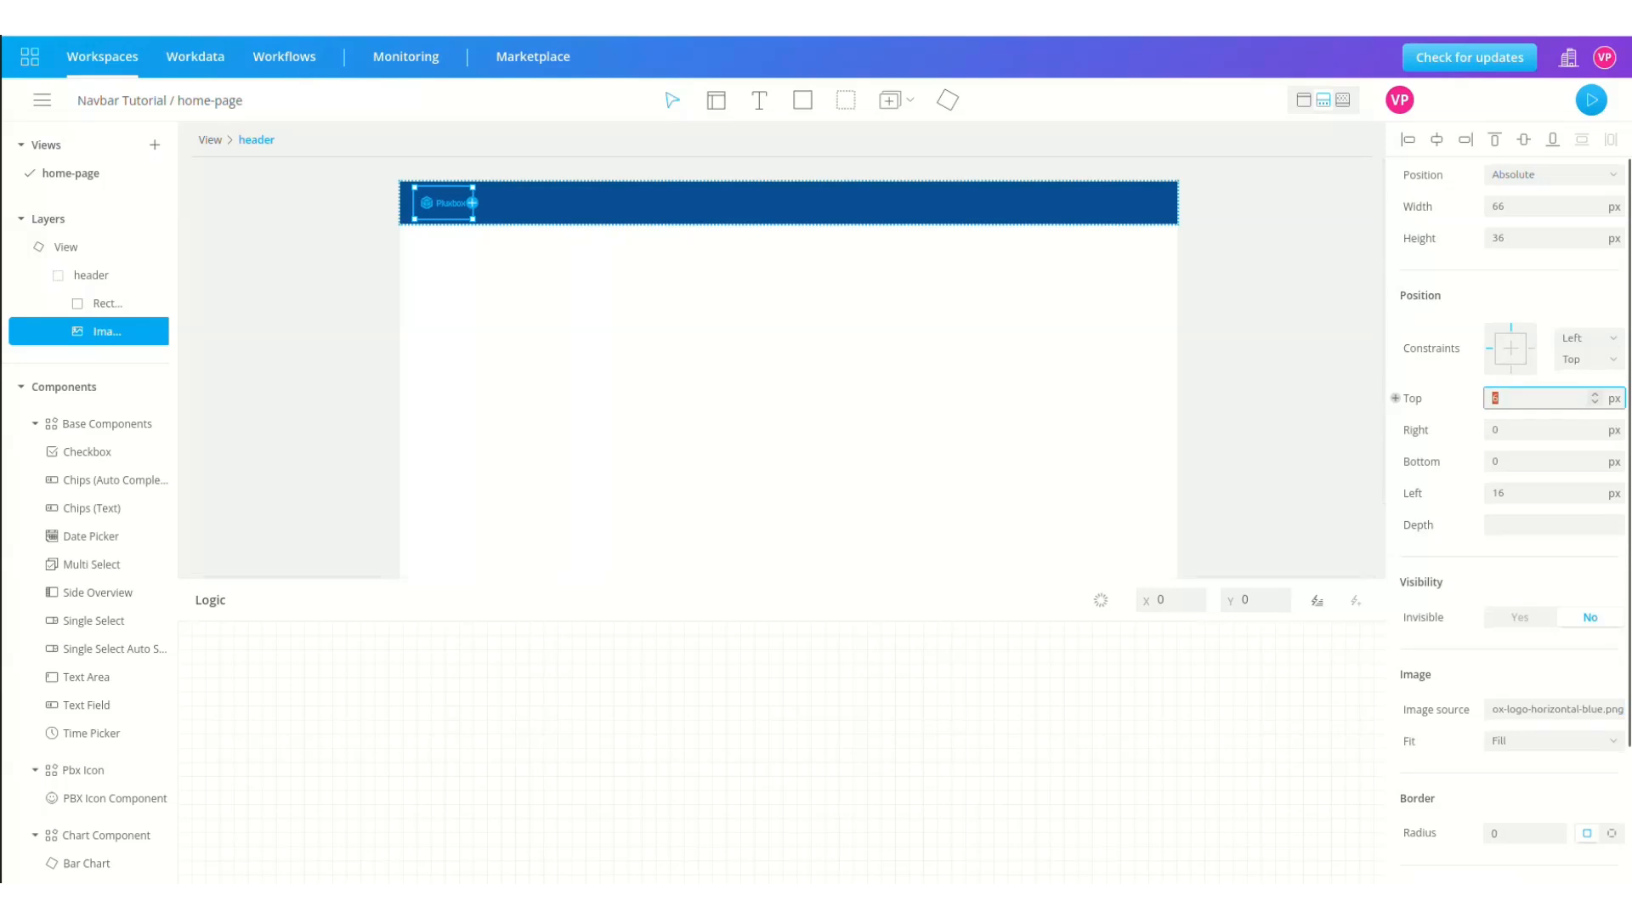
pyautogui.write('0')
pyautogui.doubleClick(1503, 493)
pyautogui.write('0')
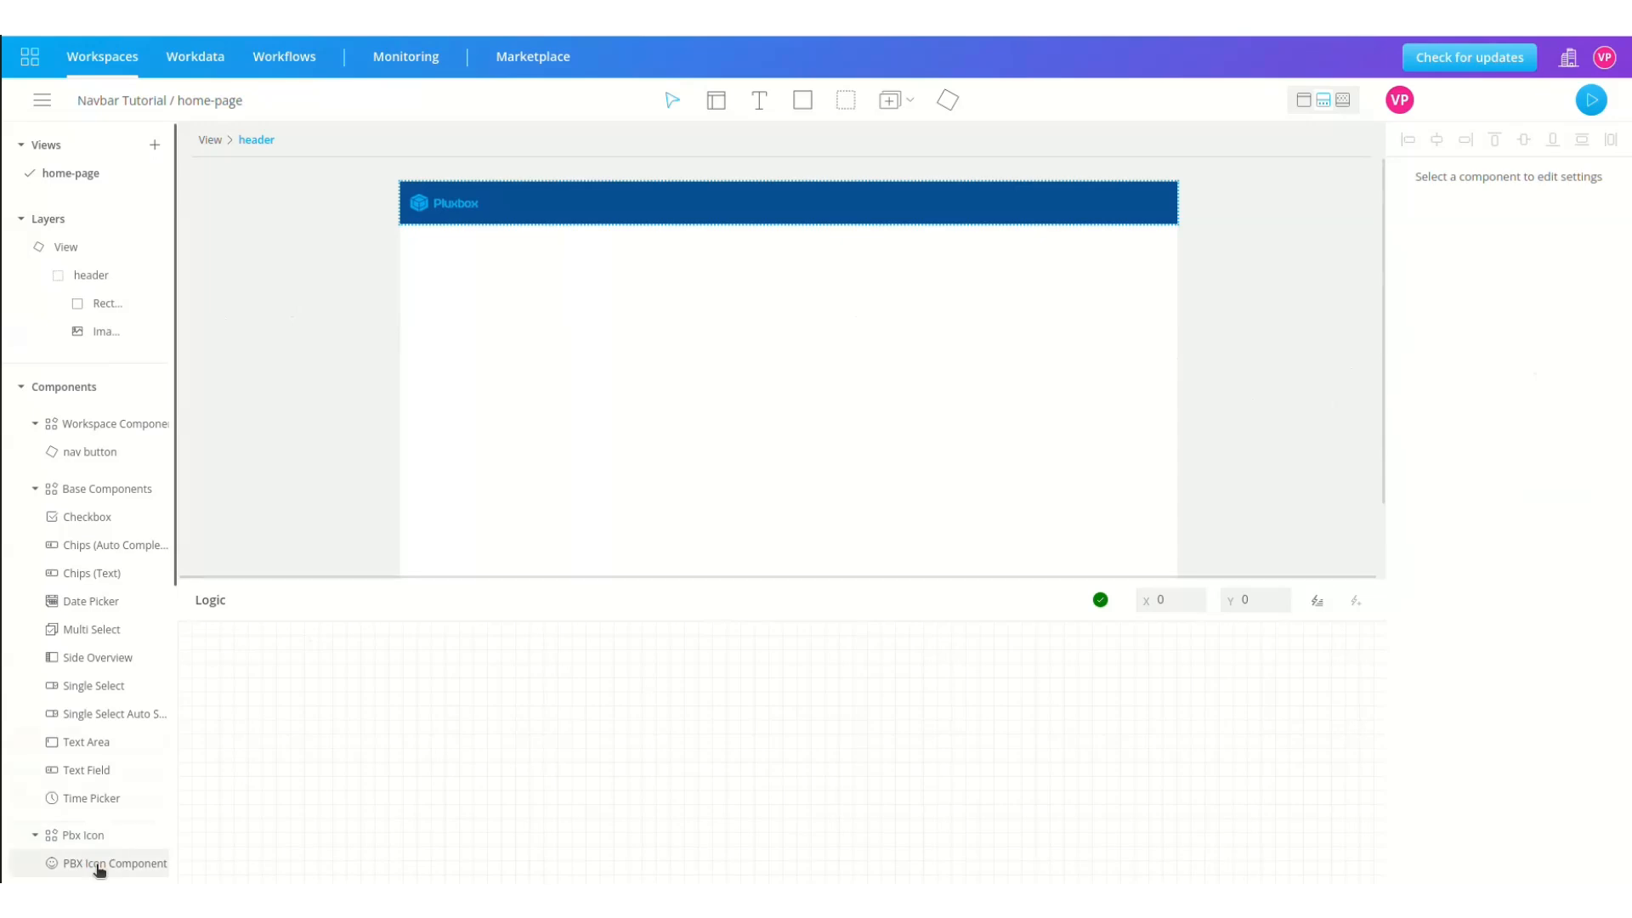
pyautogui.click(98, 867)
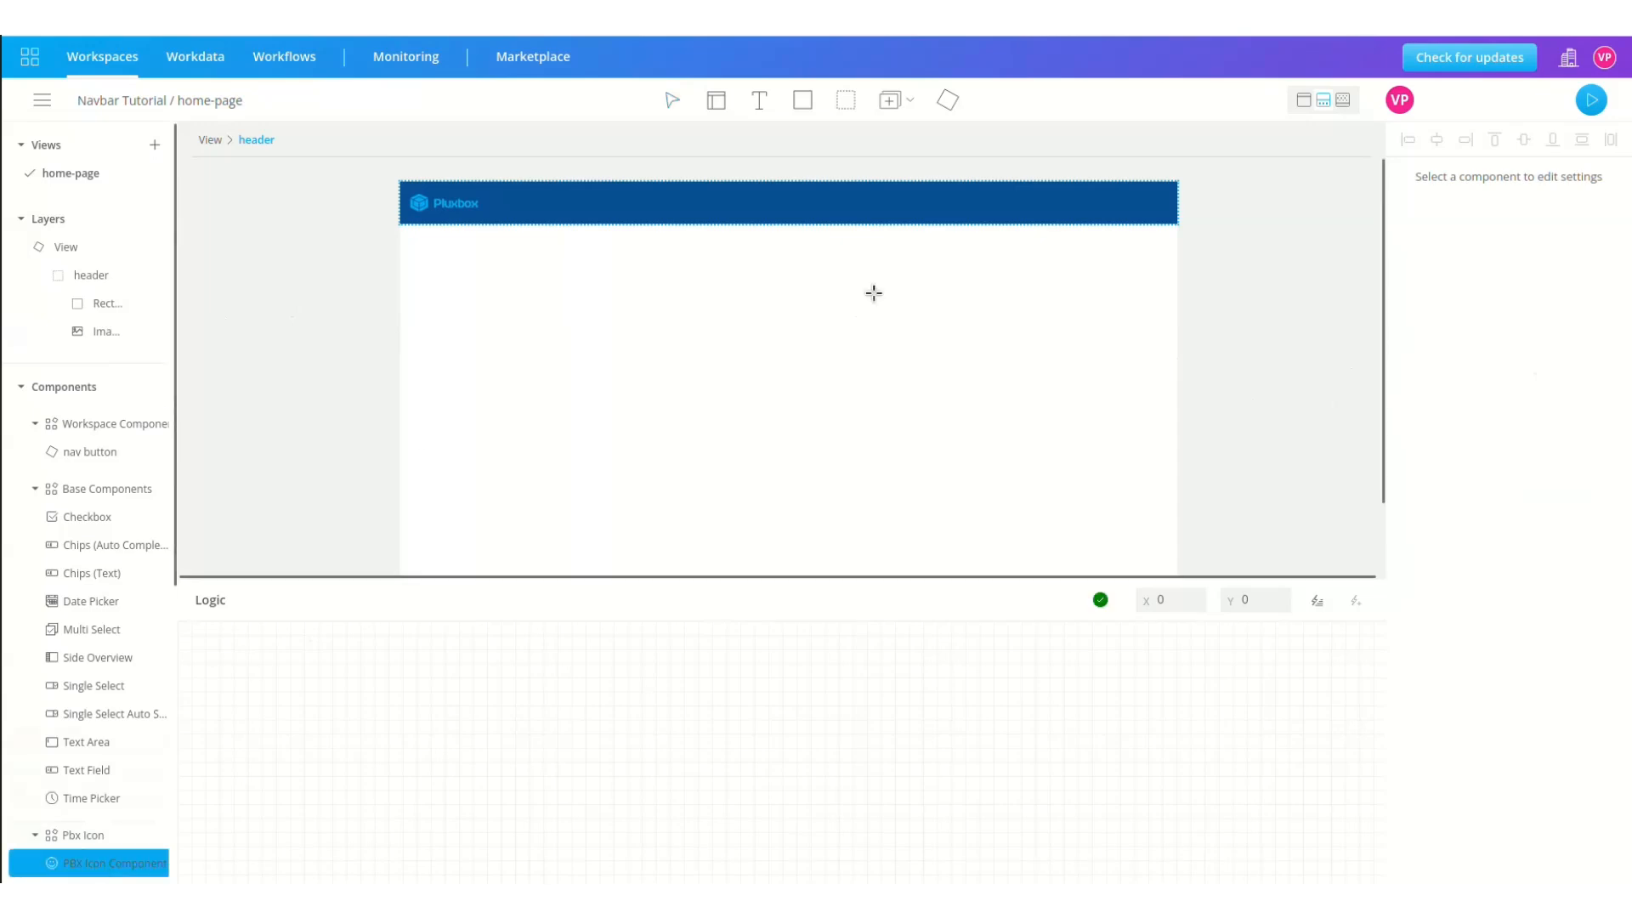
# Step: Place a PBX icon at the header's right end, name it notification, and colour it white
pyautogui.click(1116, 189)
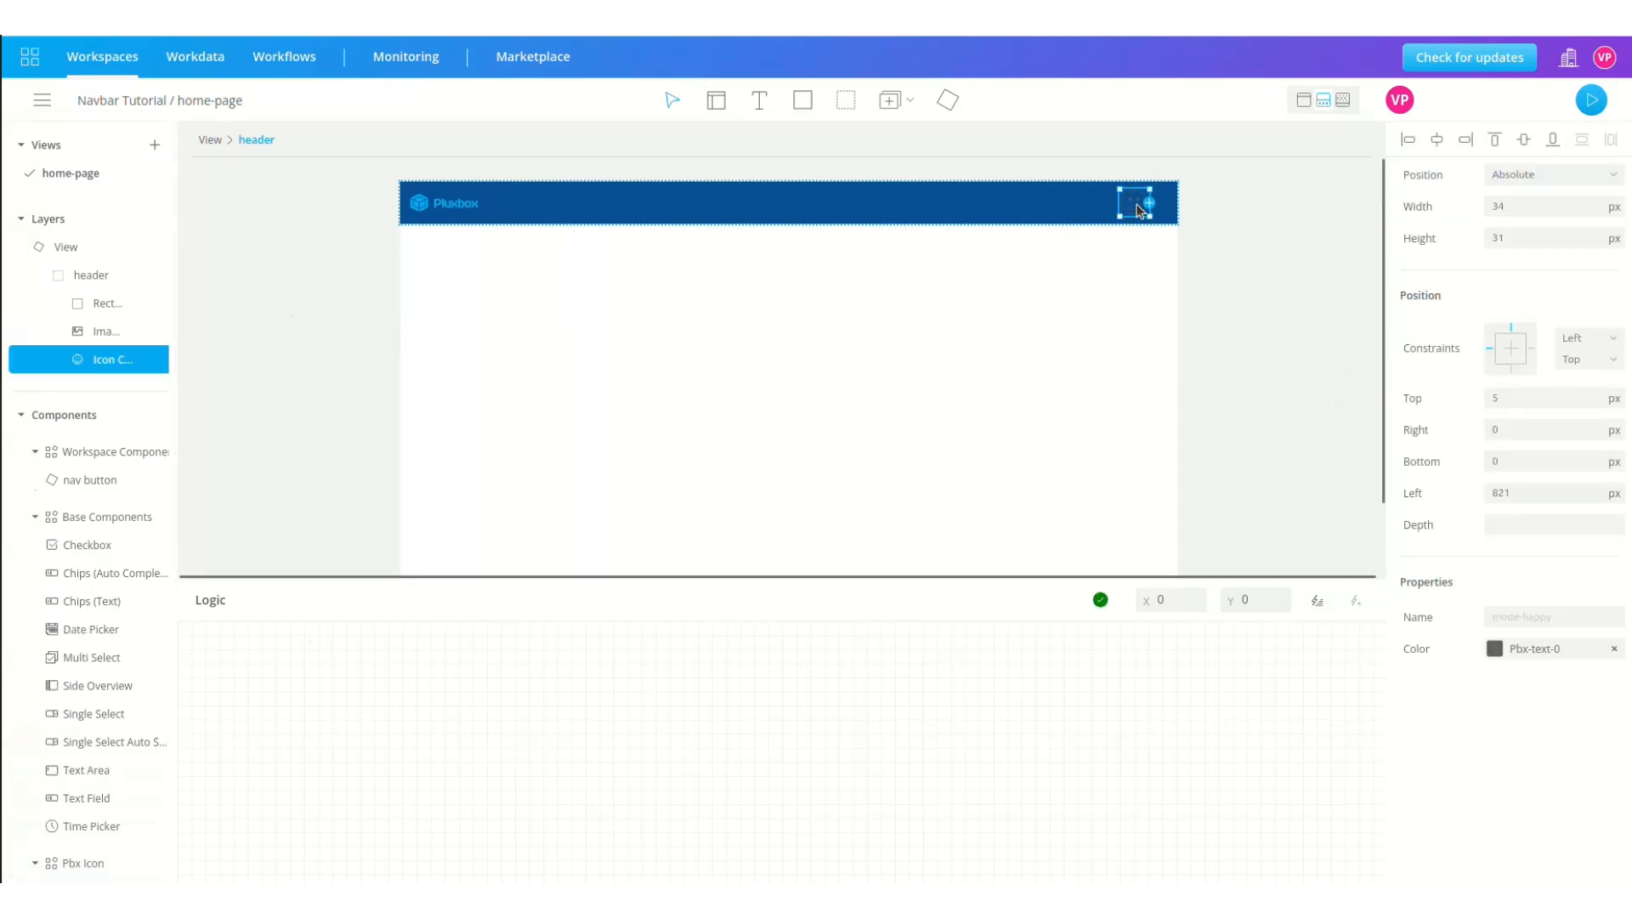
pyautogui.click(1539, 622)
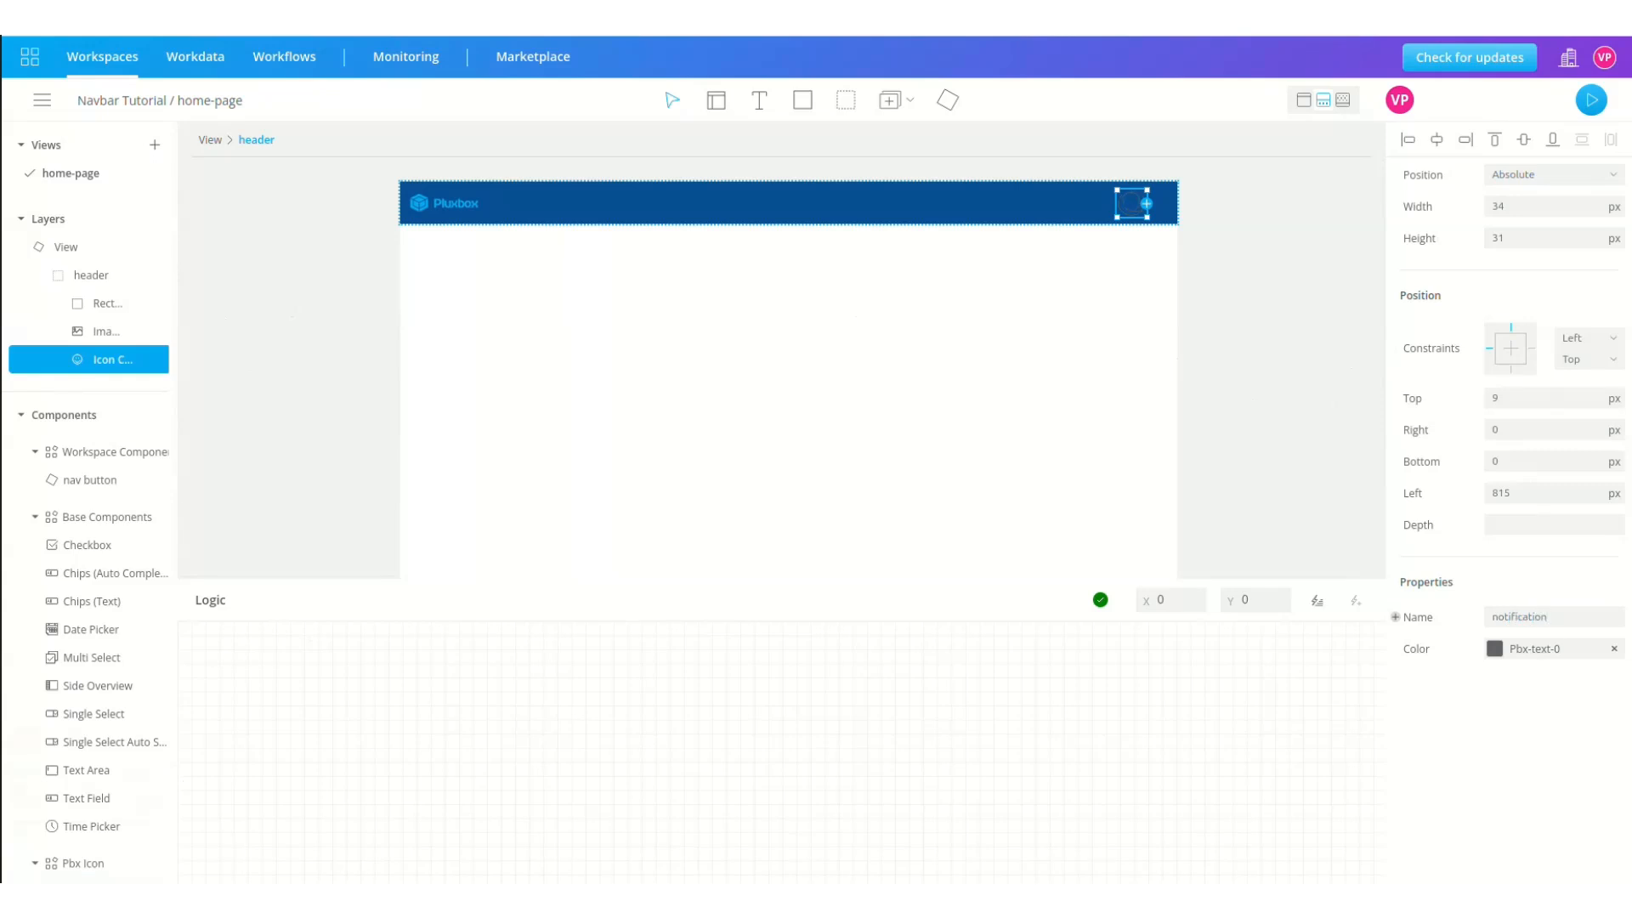
pyautogui.click(1496, 649)
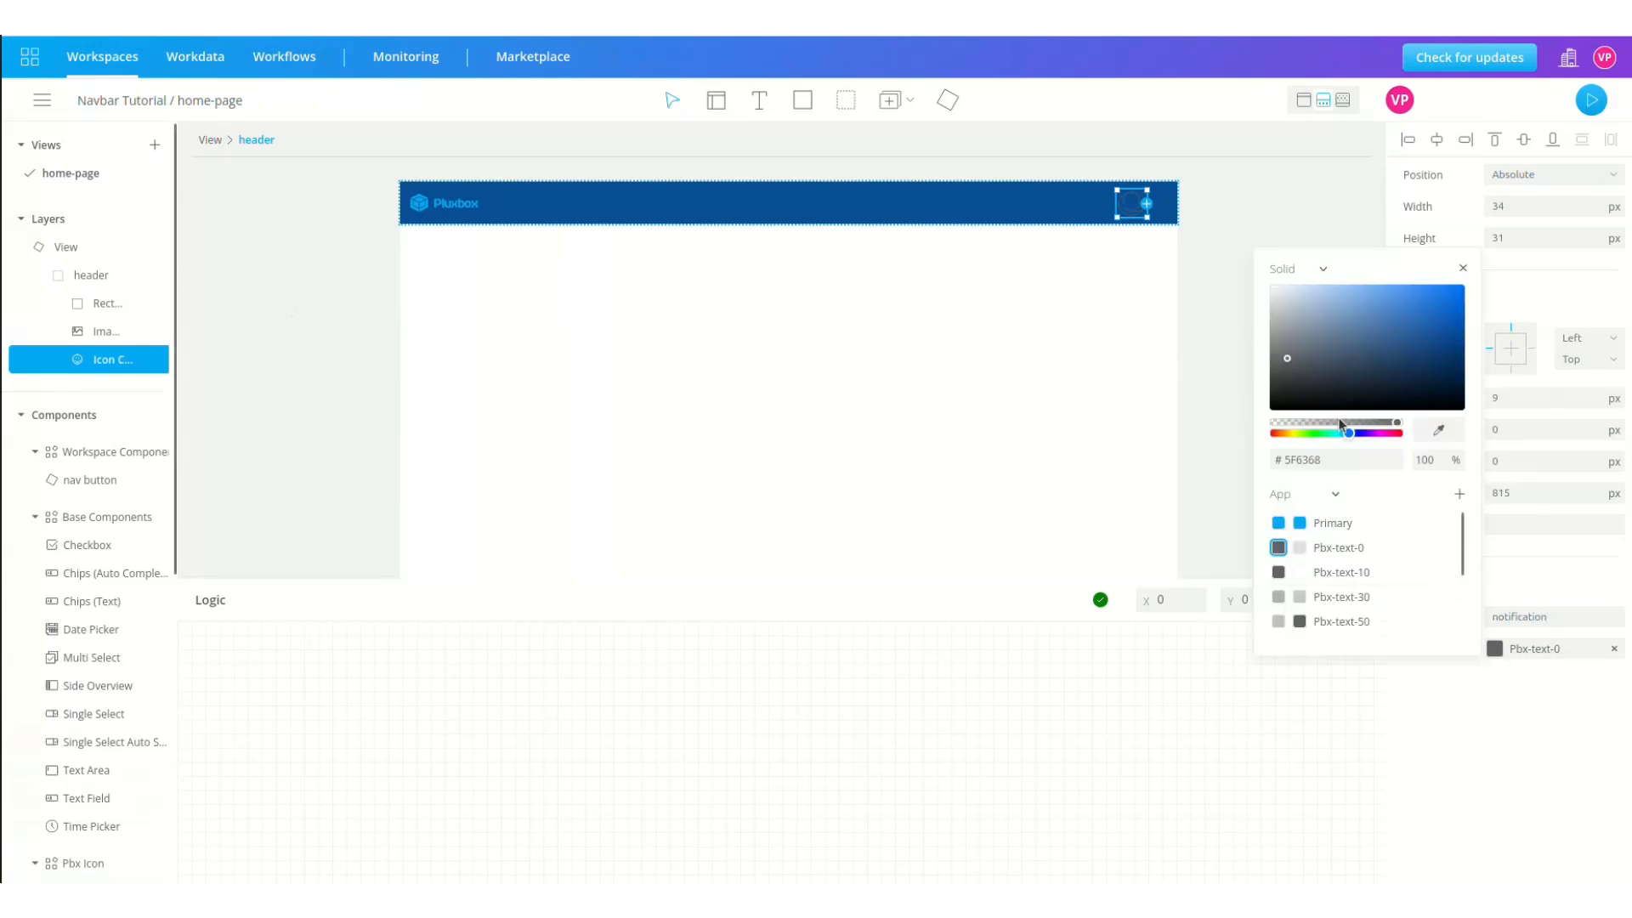
pyautogui.moveTo(1303, 369); pyautogui.dragTo(1252, 263)
pyautogui.click(1252, 263)
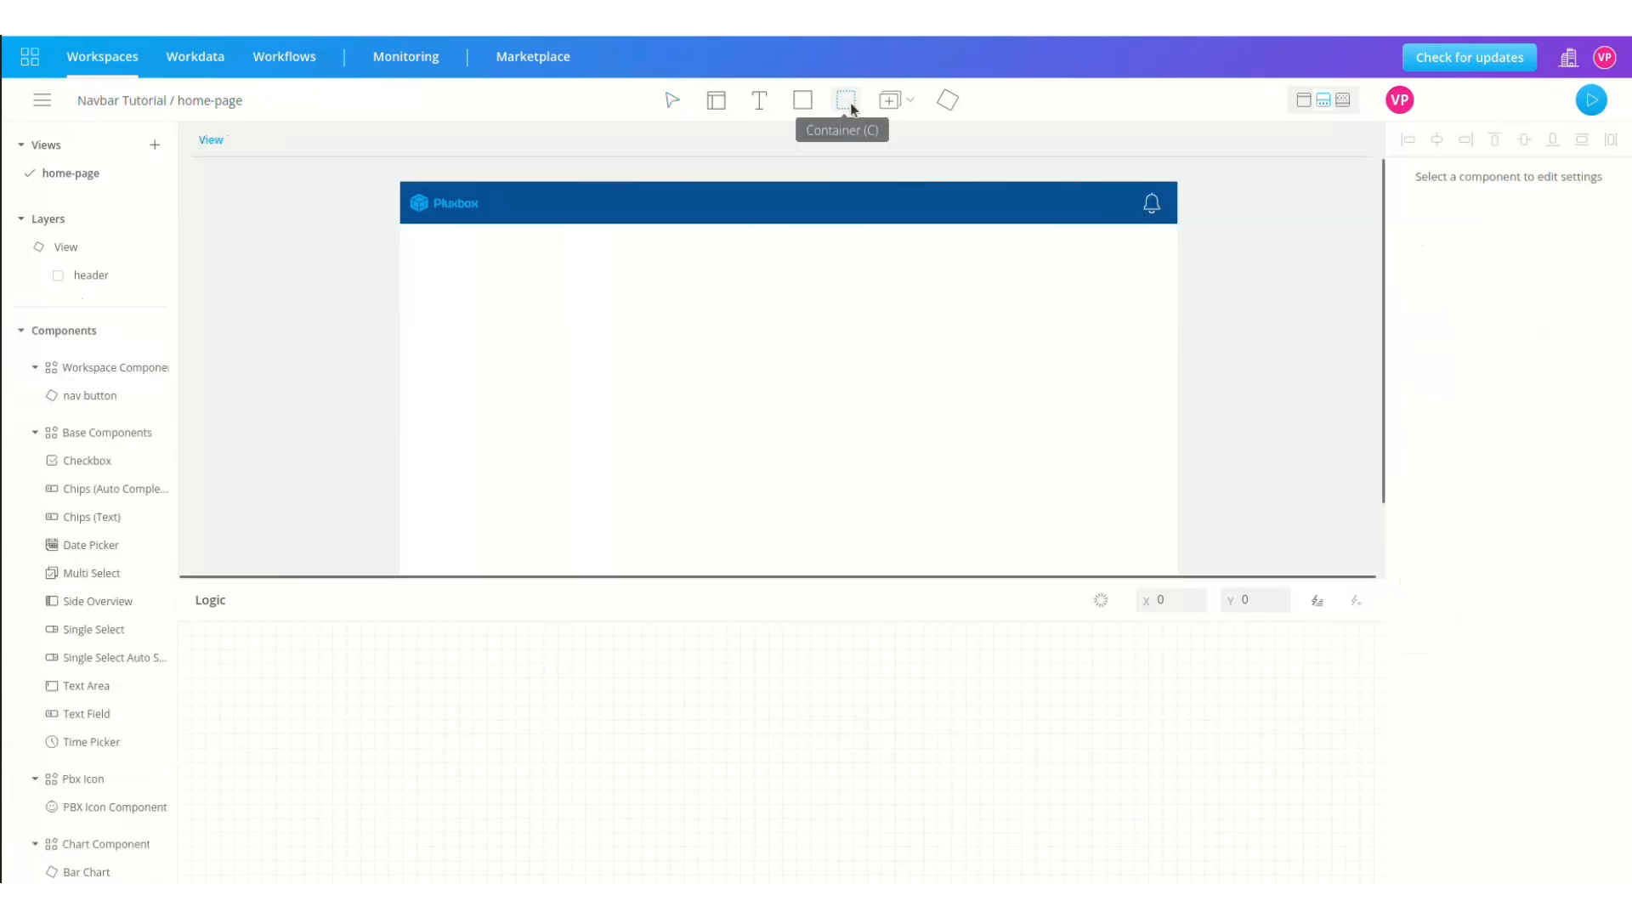
# Step: Draw a new container just below the header
pyautogui.click(848, 103)
pyautogui.moveTo(405, 224); pyautogui.dragTo(1219, 269)
pyautogui.doubleClick(81, 308)
# Step: Name the container navbar and set its width to 100 %
pyautogui.write('navbar')
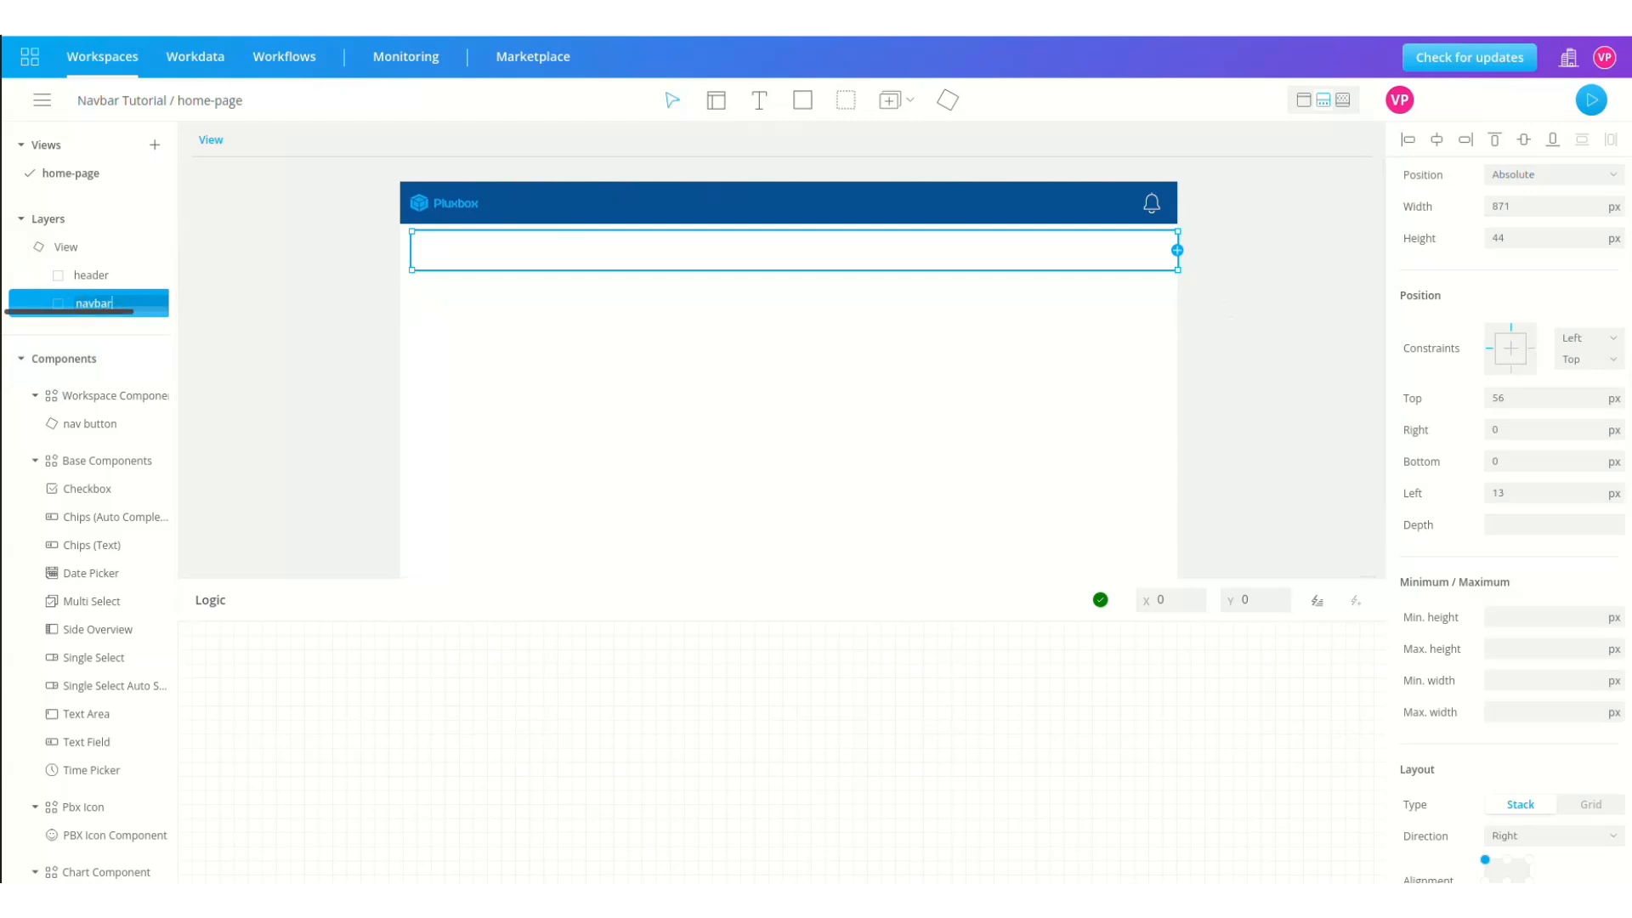
pyautogui.press('Return')
pyautogui.click(1615, 207)
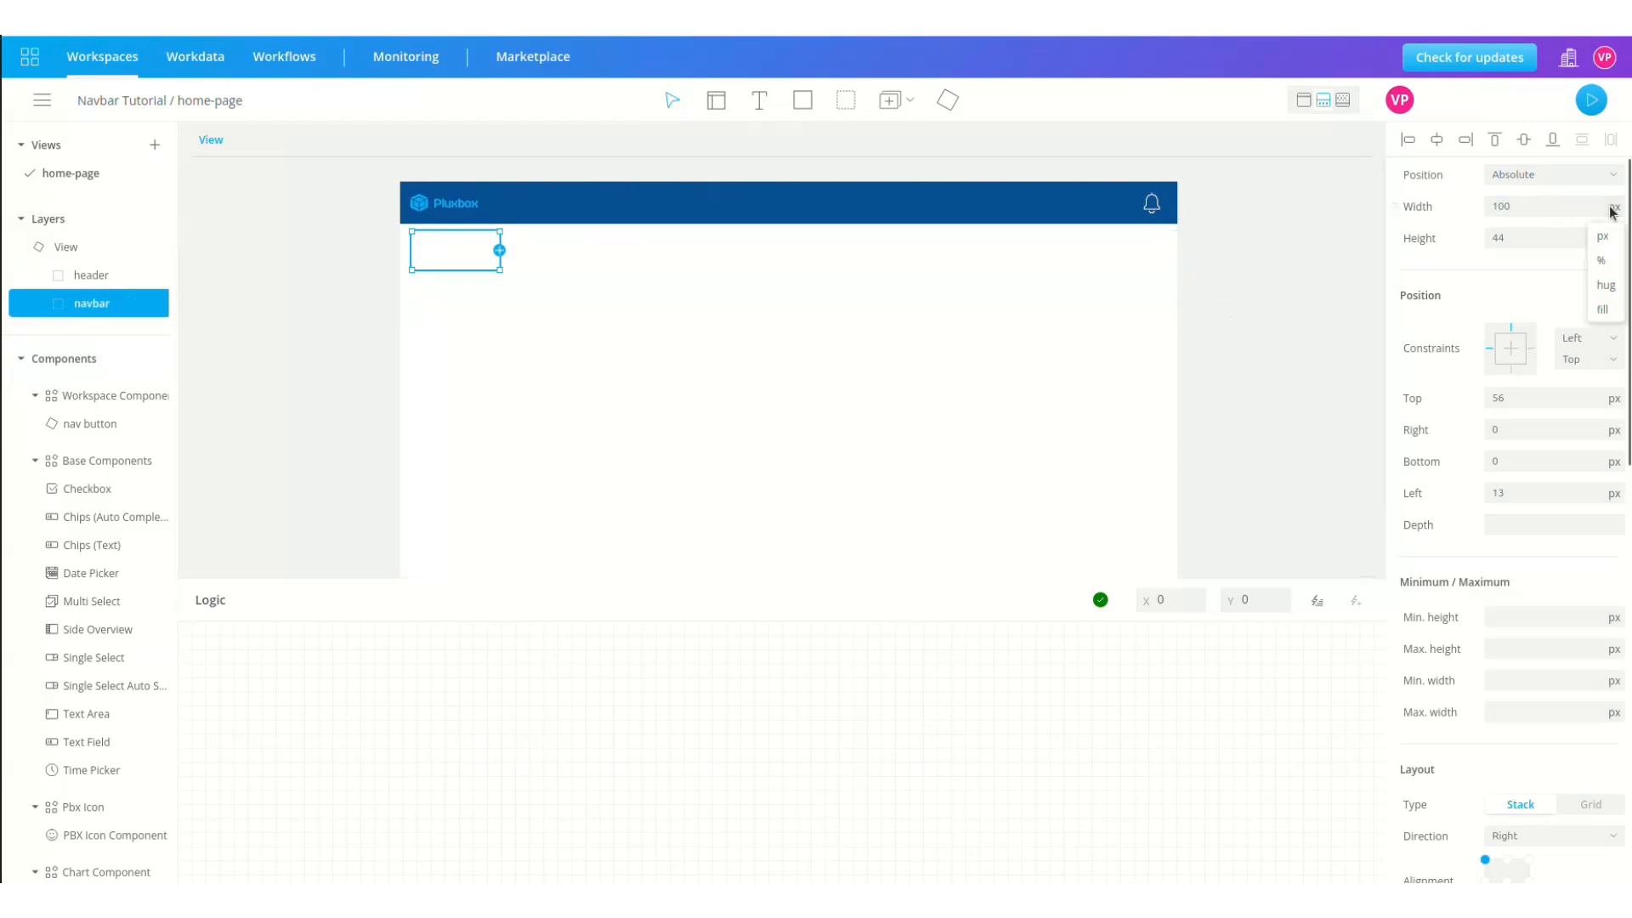
pyautogui.click(1607, 261)
pyautogui.click(1539, 206)
pyautogui.hotkey('ctrl', 'a')
pyautogui.write('100')
pyautogui.click(1539, 240)
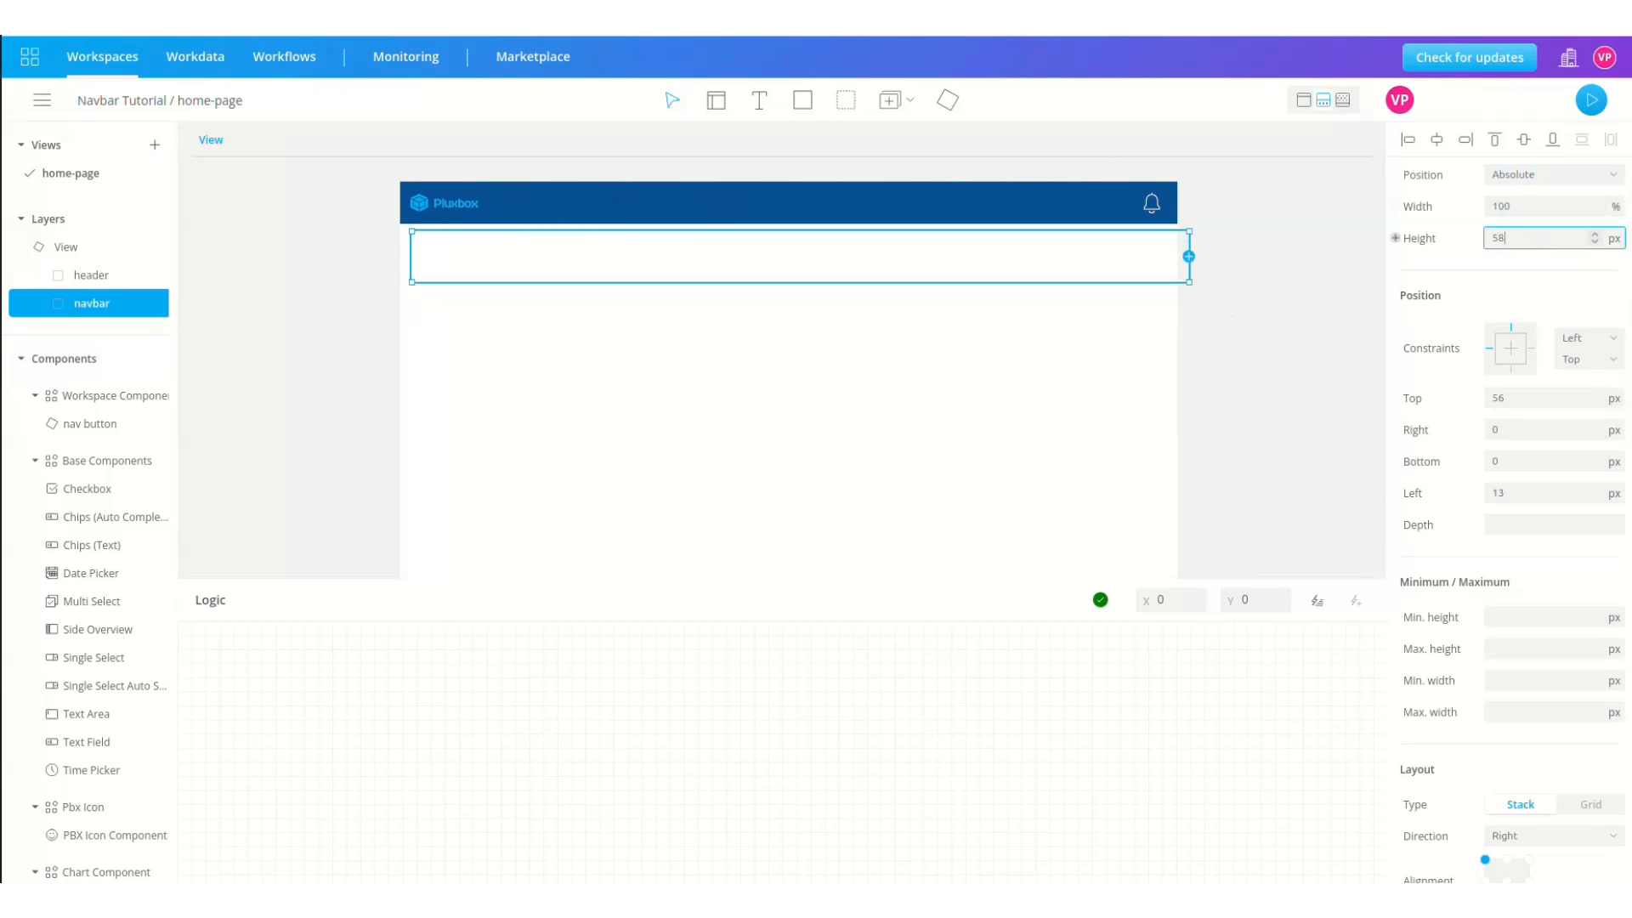
# Step: Give the navbar a 58 px height and a Left offset of 0
pyautogui.click(1519, 400)
pyautogui.press('BackSpace')
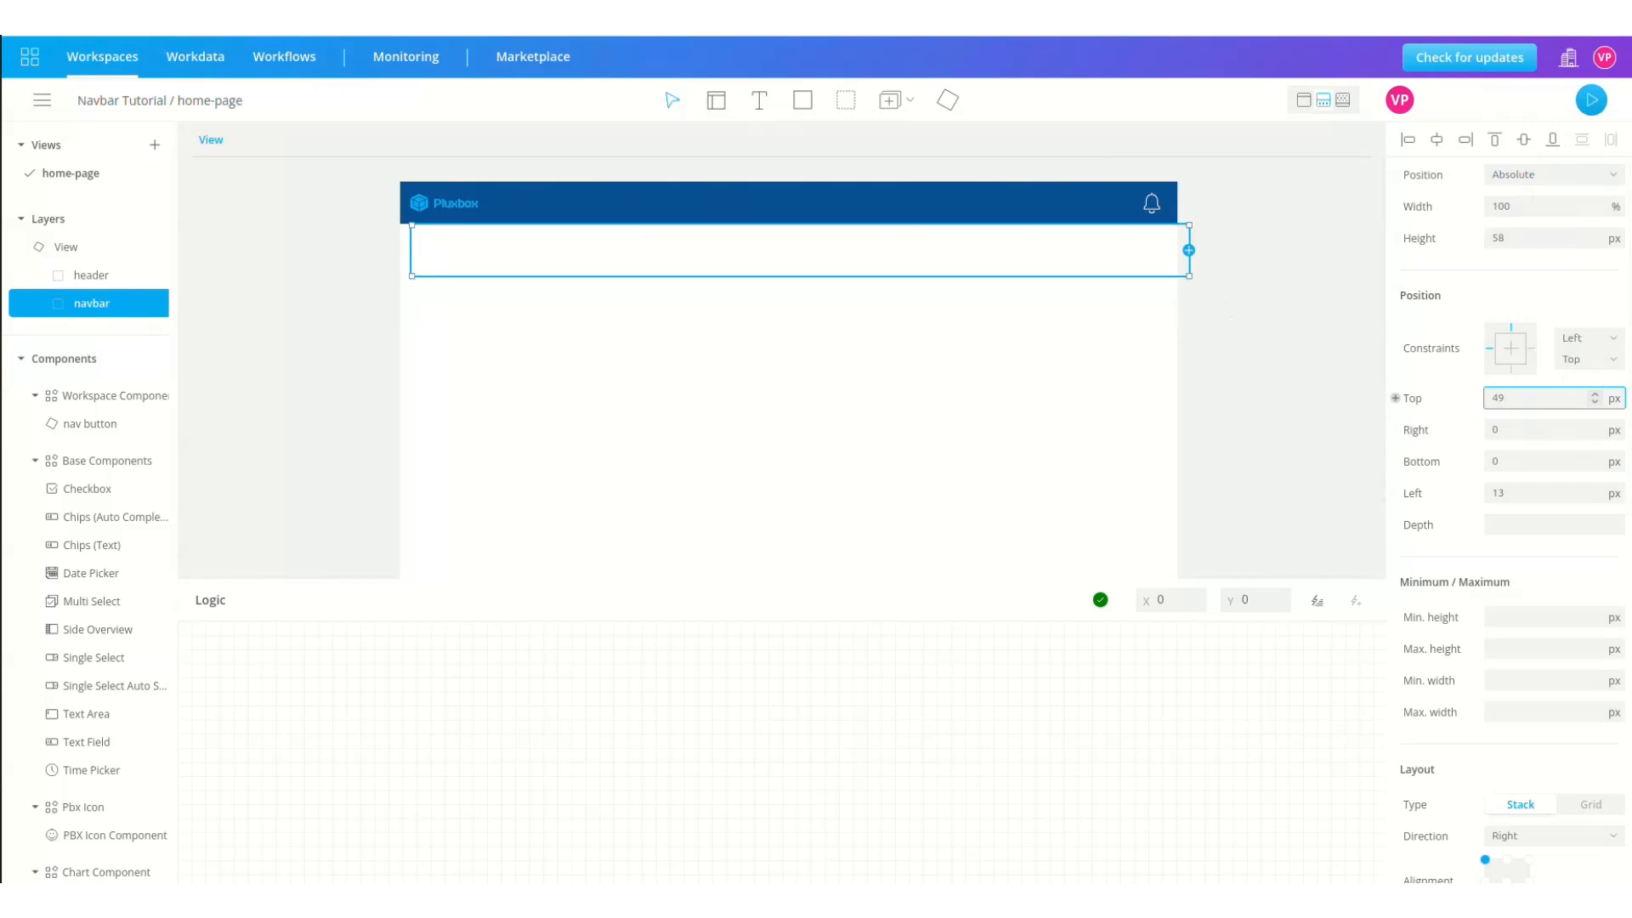
pyautogui.doubleClick(1526, 493)
pyautogui.write('0')
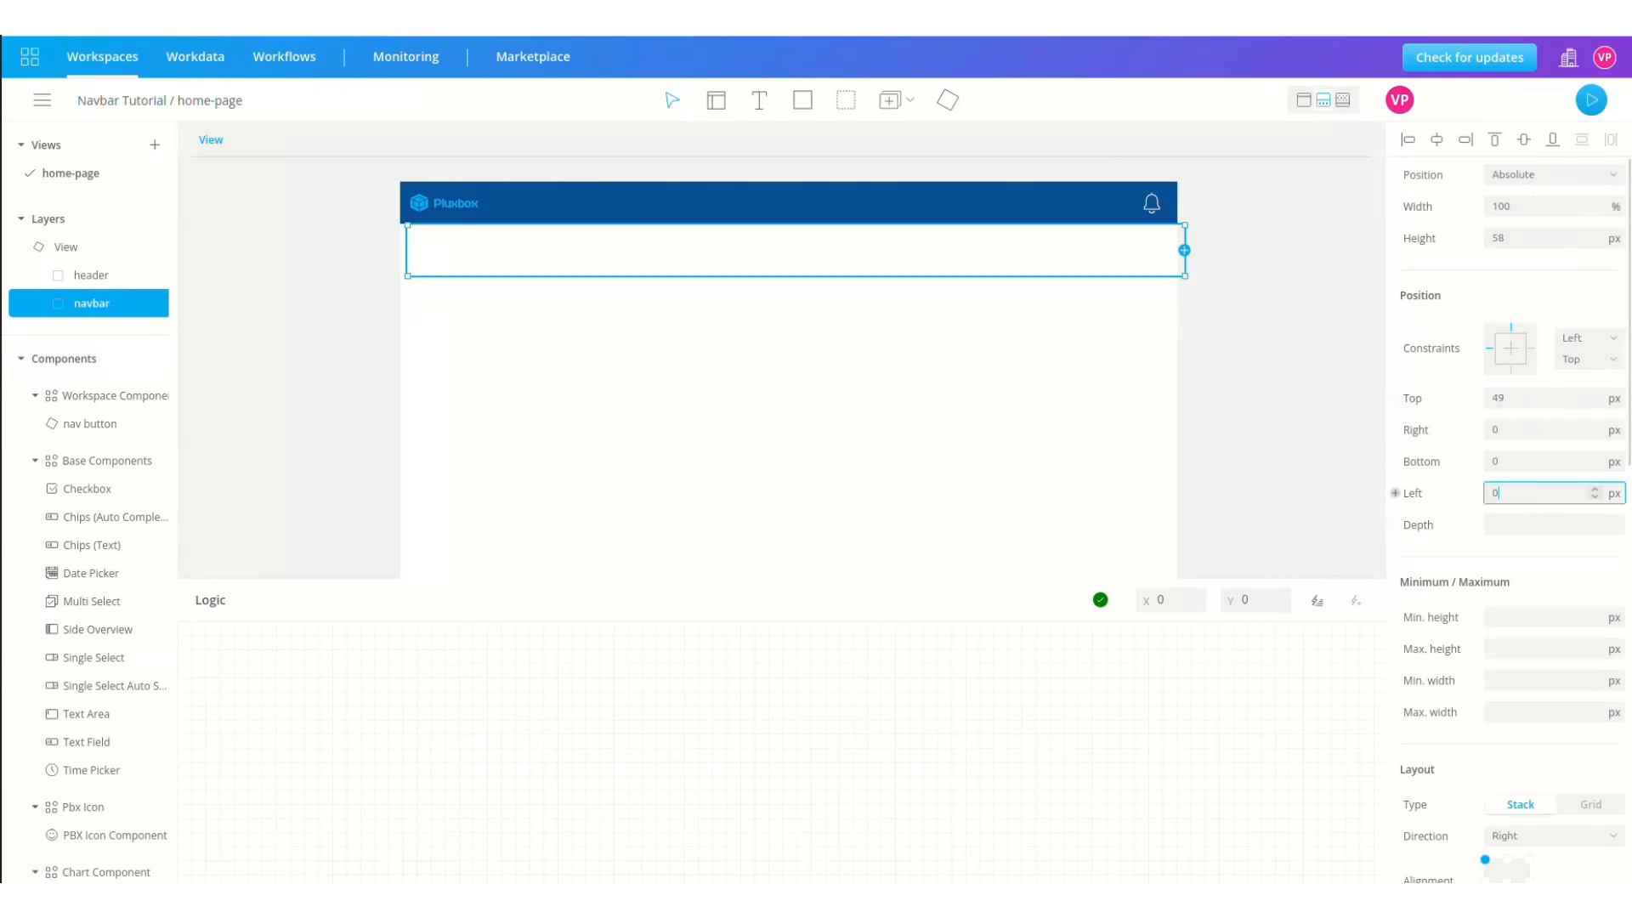
# Step: Set 16 px horizontal space between the navbar's items
pyautogui.scroll(-6, 1502, 466)
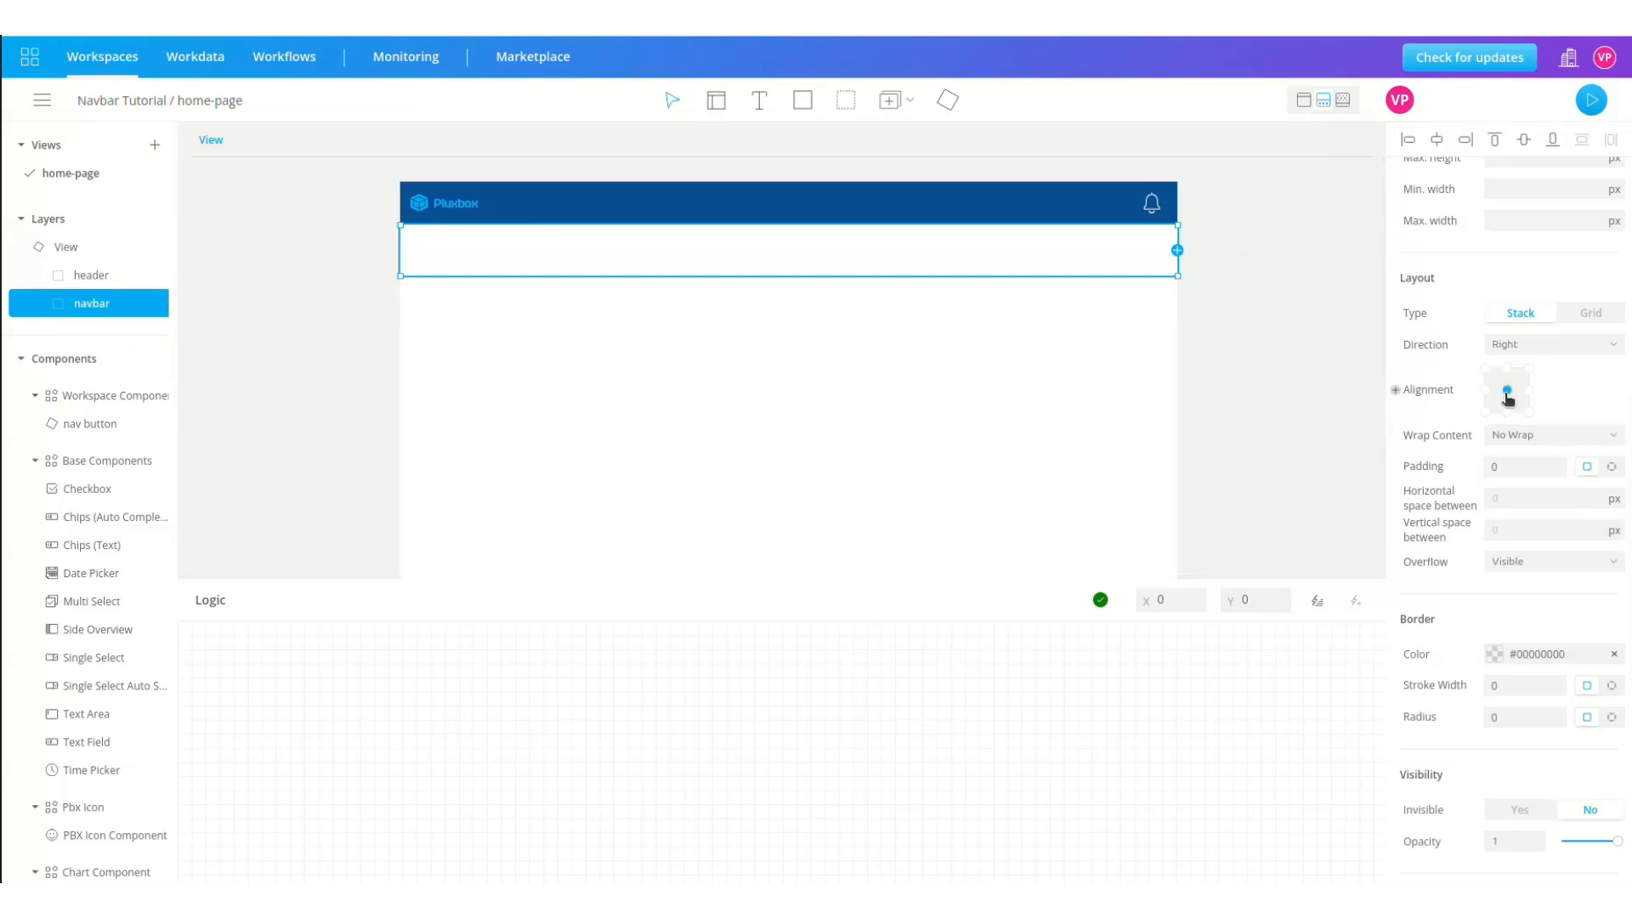
pyautogui.scroll(-3, 1507, 399)
pyautogui.click(1530, 340)
pyautogui.write('16')
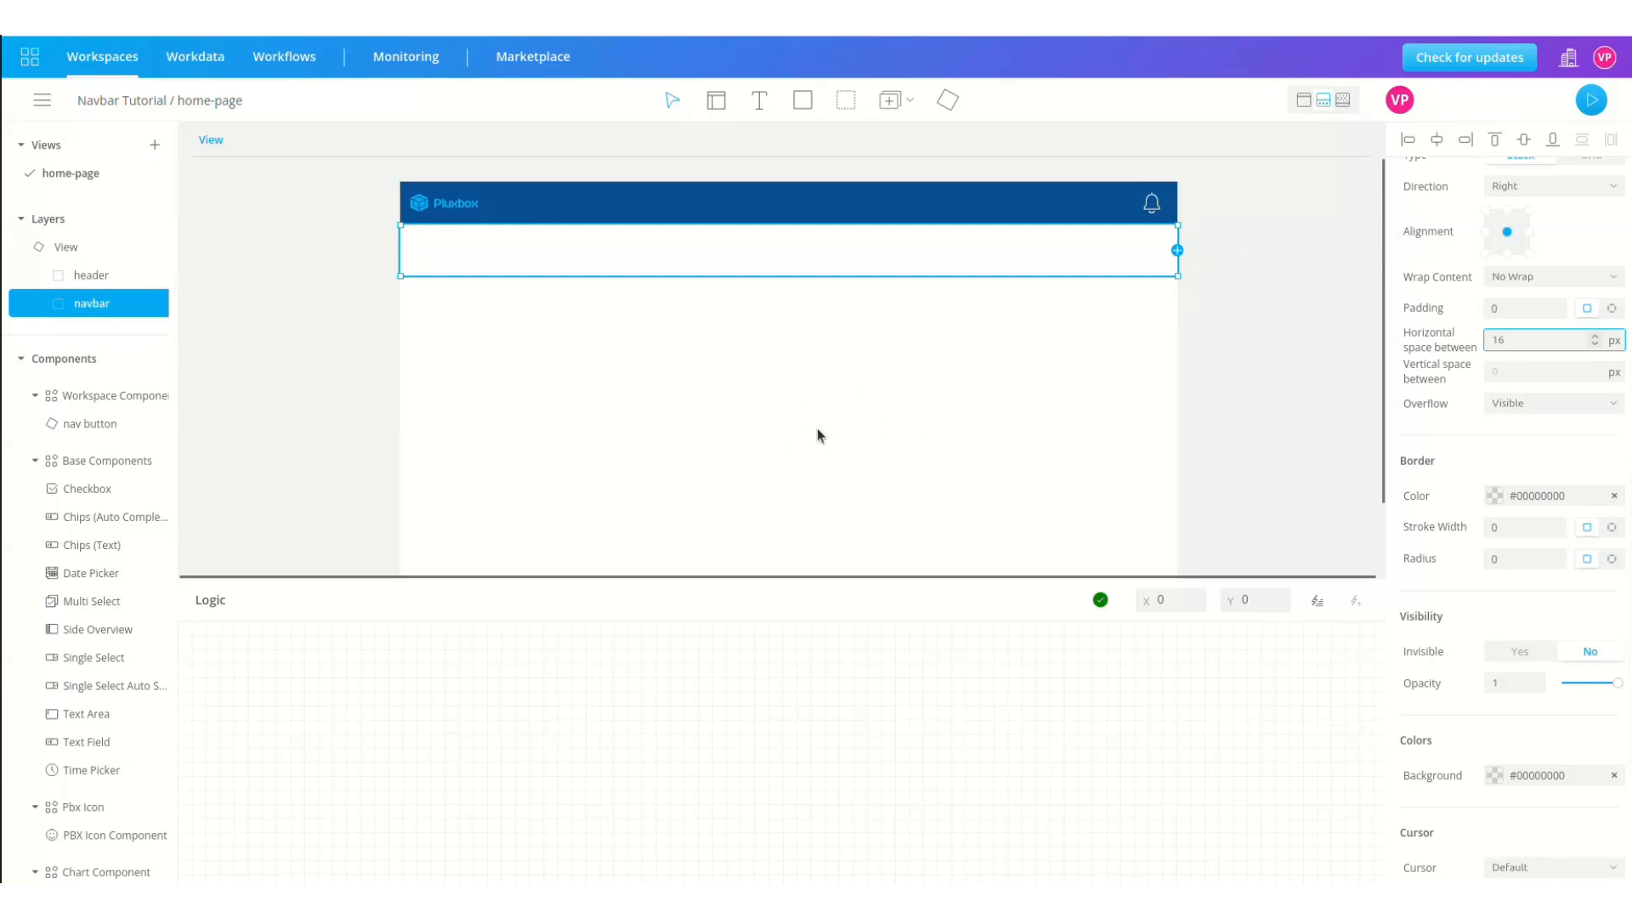
pyautogui.press('Escape')
pyautogui.press('r')
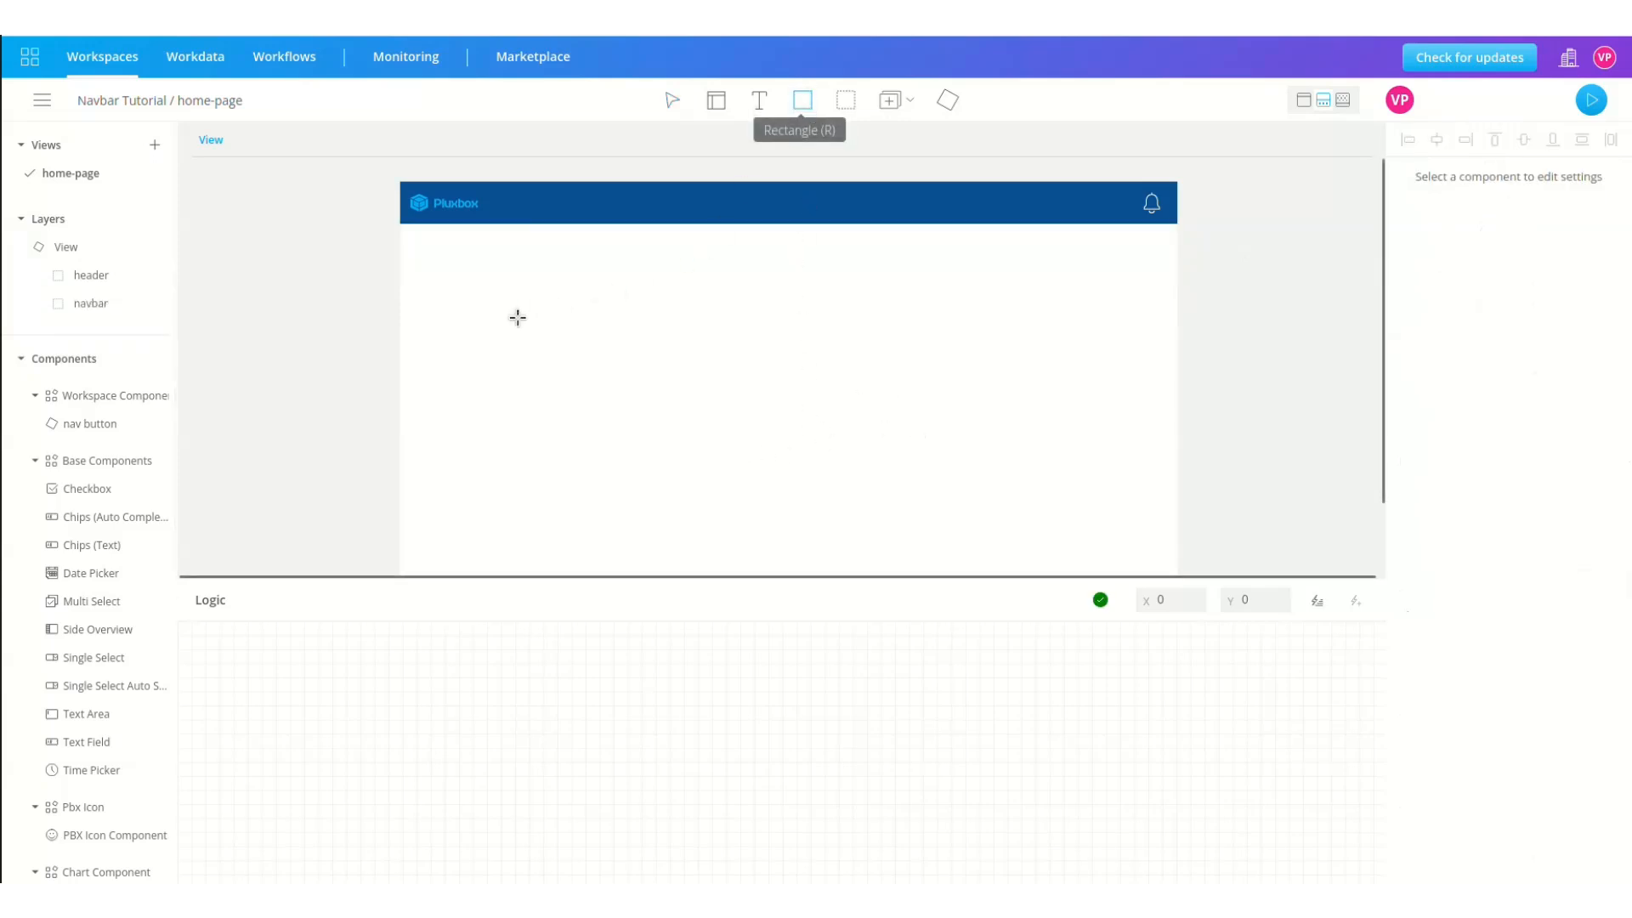
# Step: Draw a rectangle sized 128 × 38 px at Top 100 and Left 0
pyautogui.moveTo(470, 296); pyautogui.dragTo(627, 343)
pyautogui.doubleClick(1500, 207)
pyautogui.write('128')
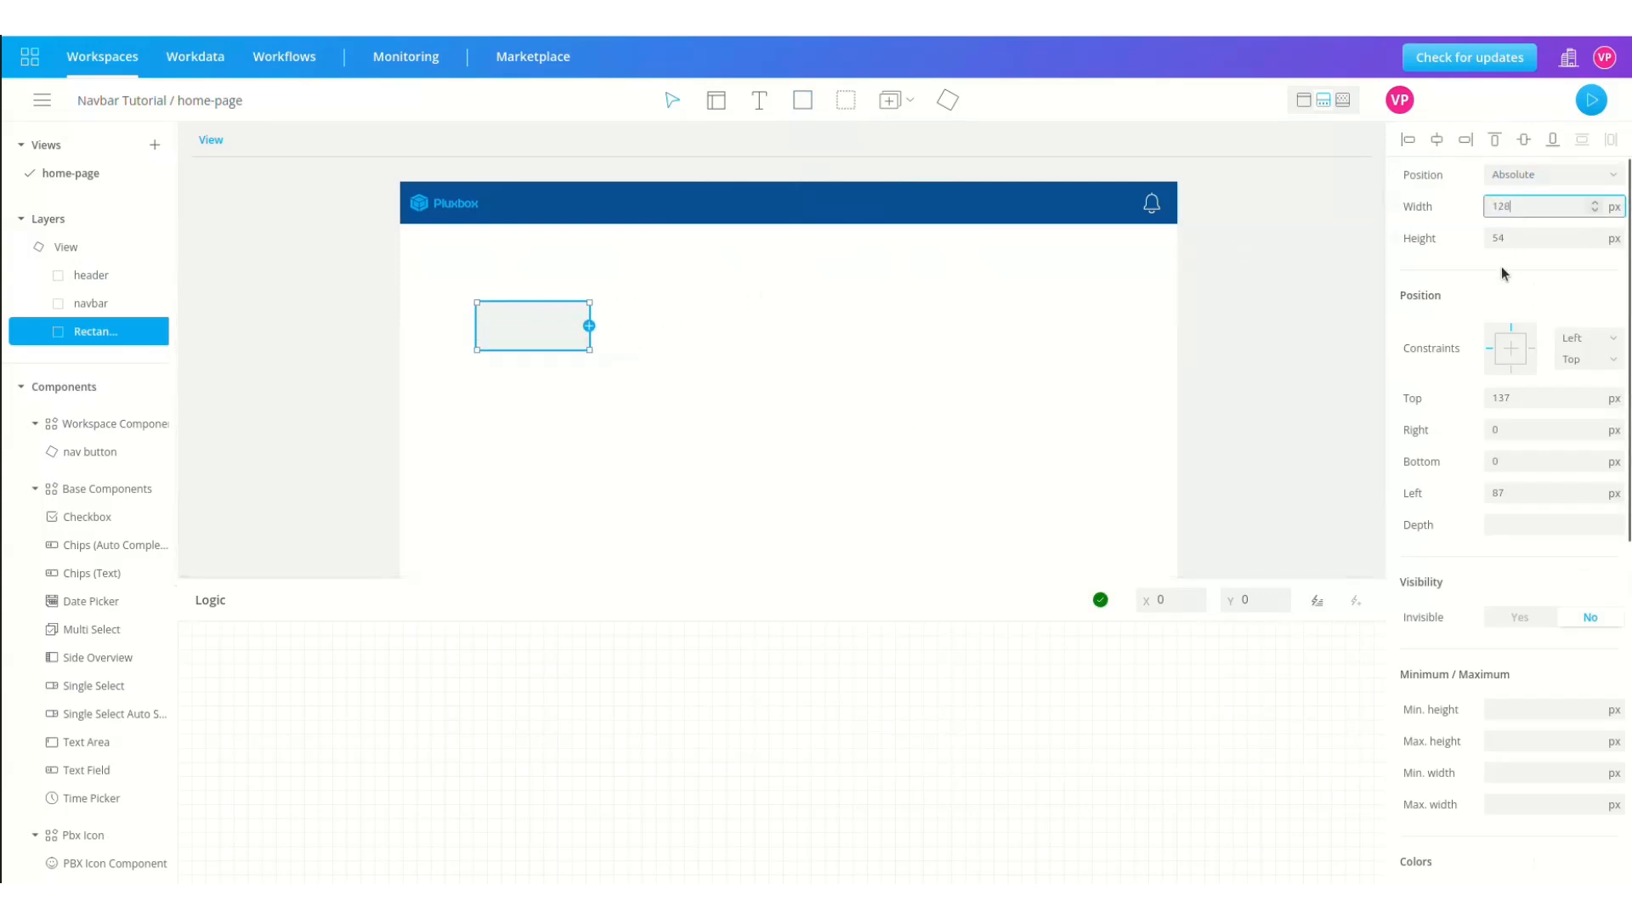
pyautogui.doubleClick(1521, 239)
pyautogui.write('38')
pyautogui.doubleClick(1523, 398)
pyautogui.write('100')
pyautogui.click(1534, 492)
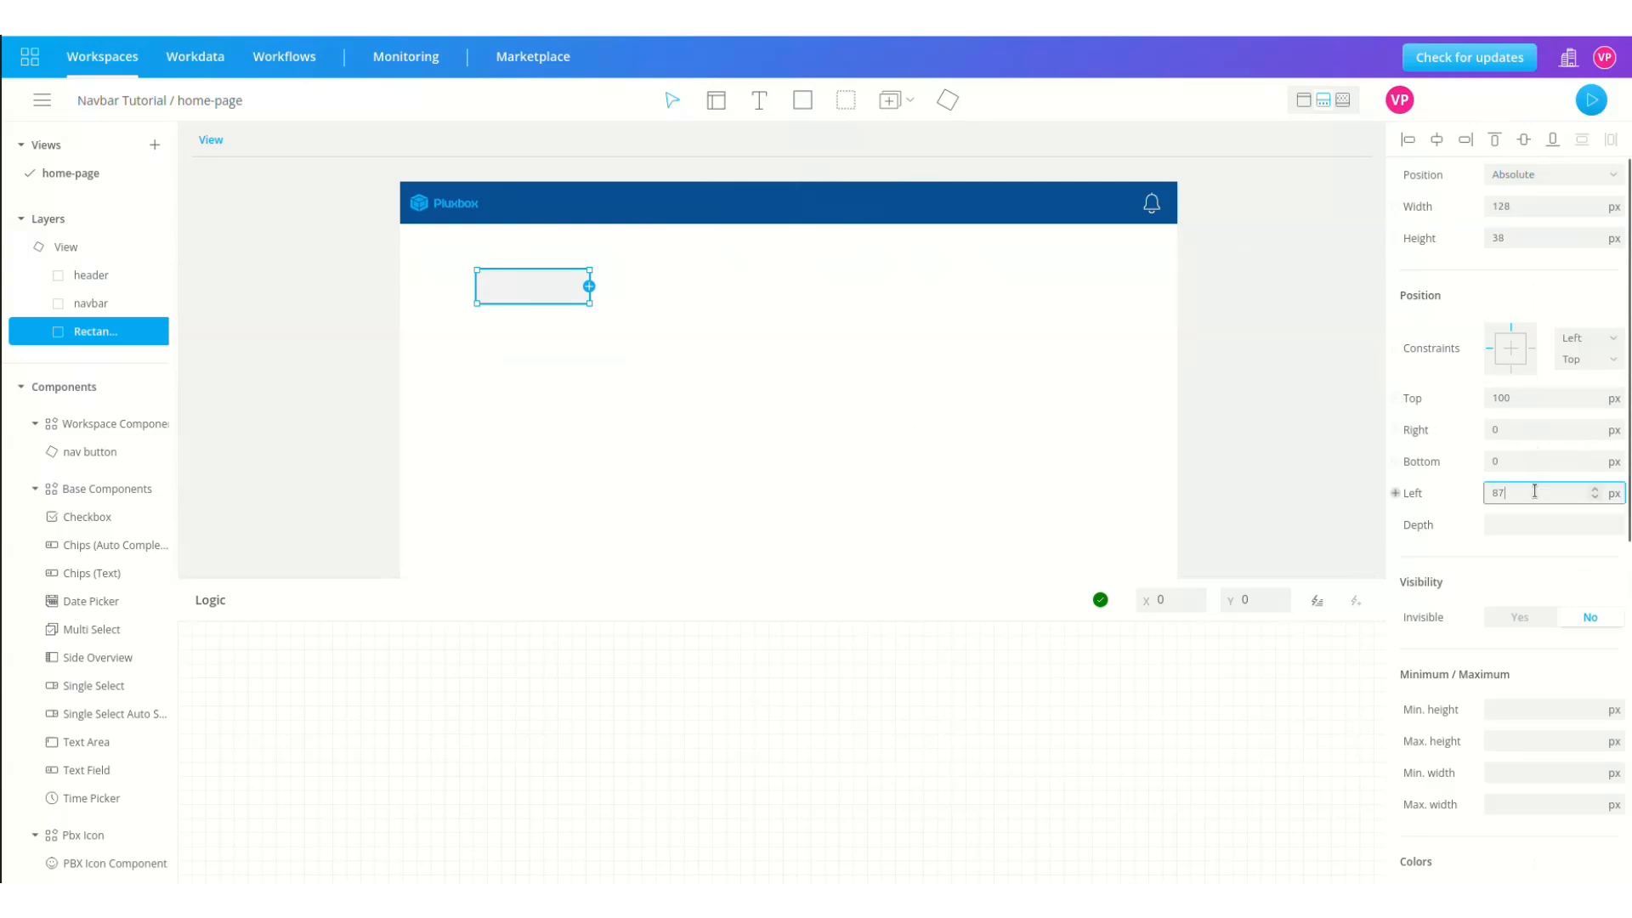
pyautogui.write('0')
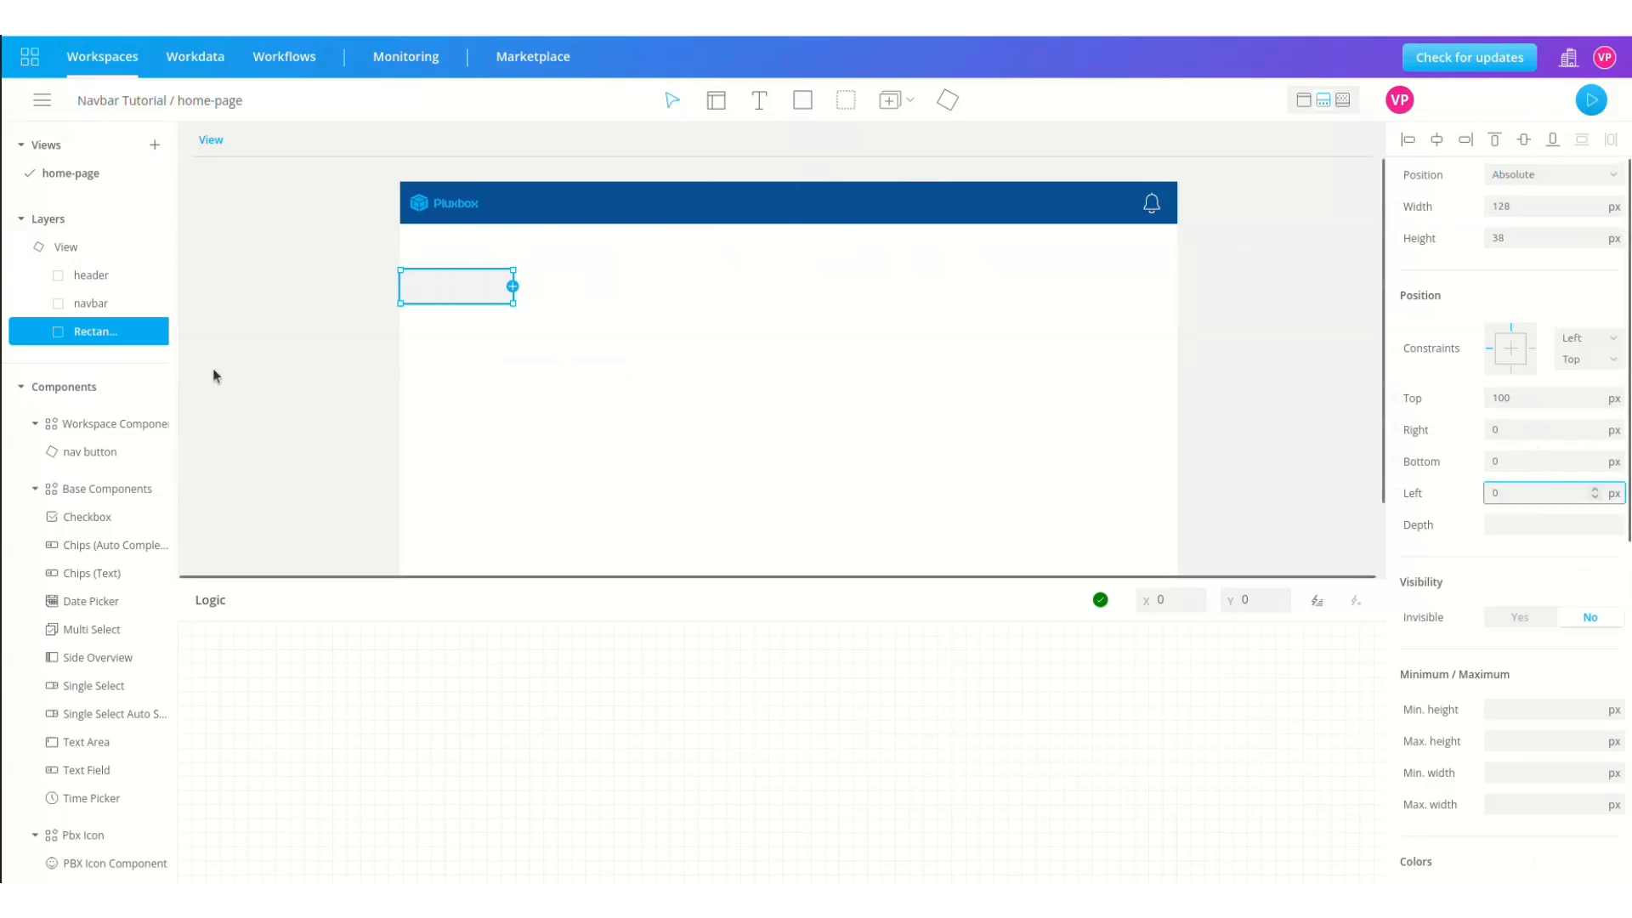
pyautogui.click(759, 100)
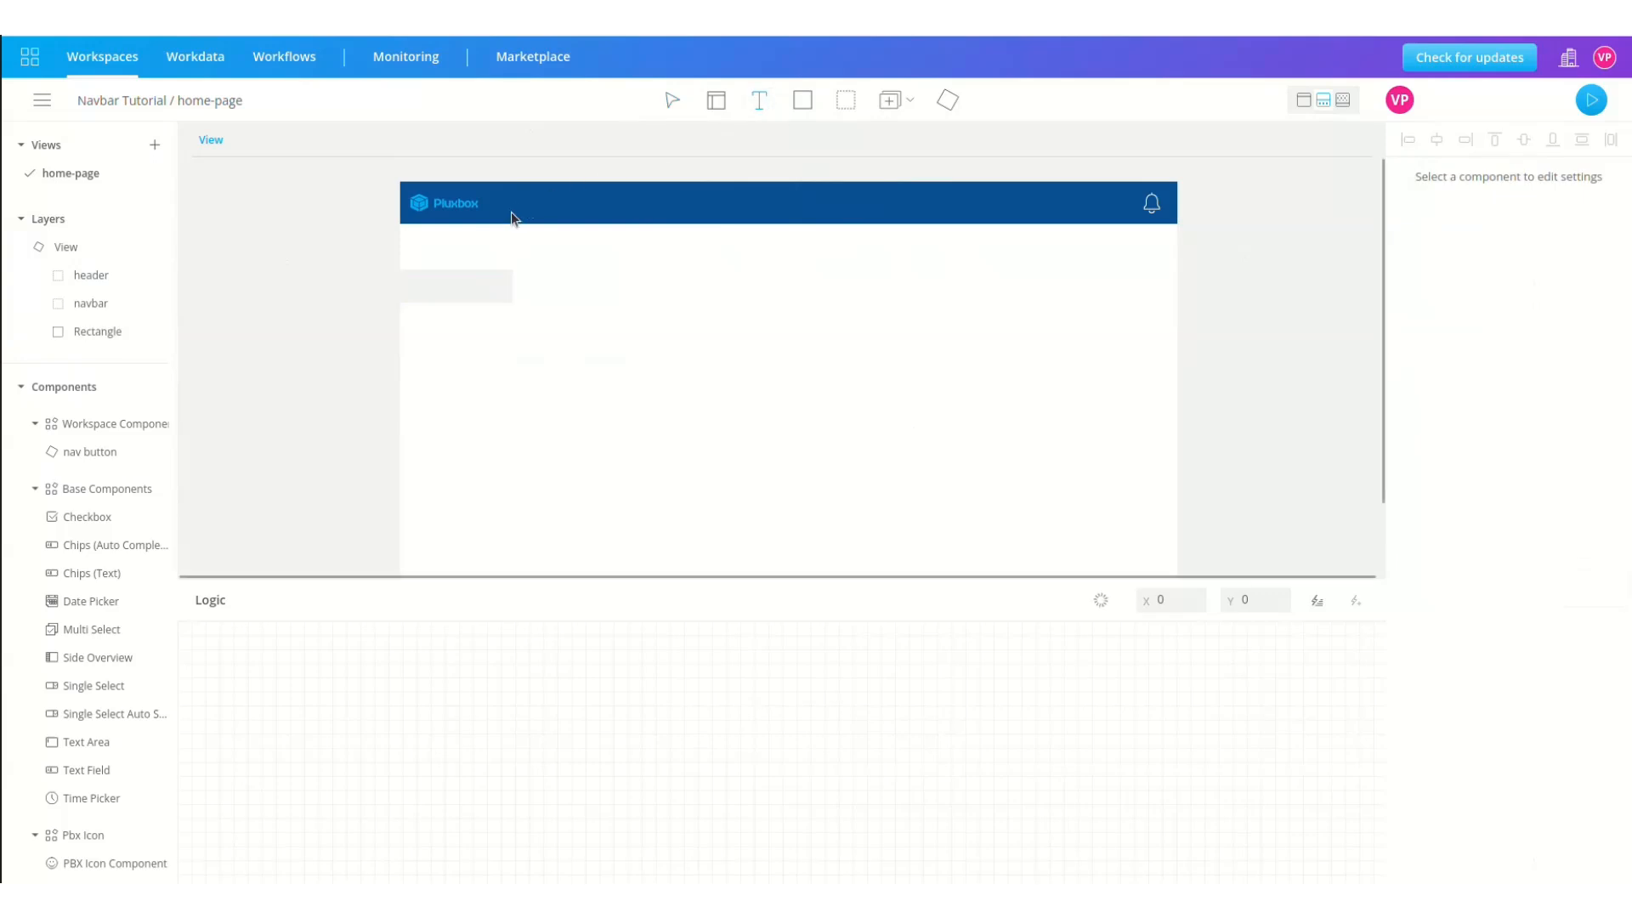
# Step: Add a text box at Top 100, Left 0, sized 128 × 38 px
pyautogui.click(403, 272)
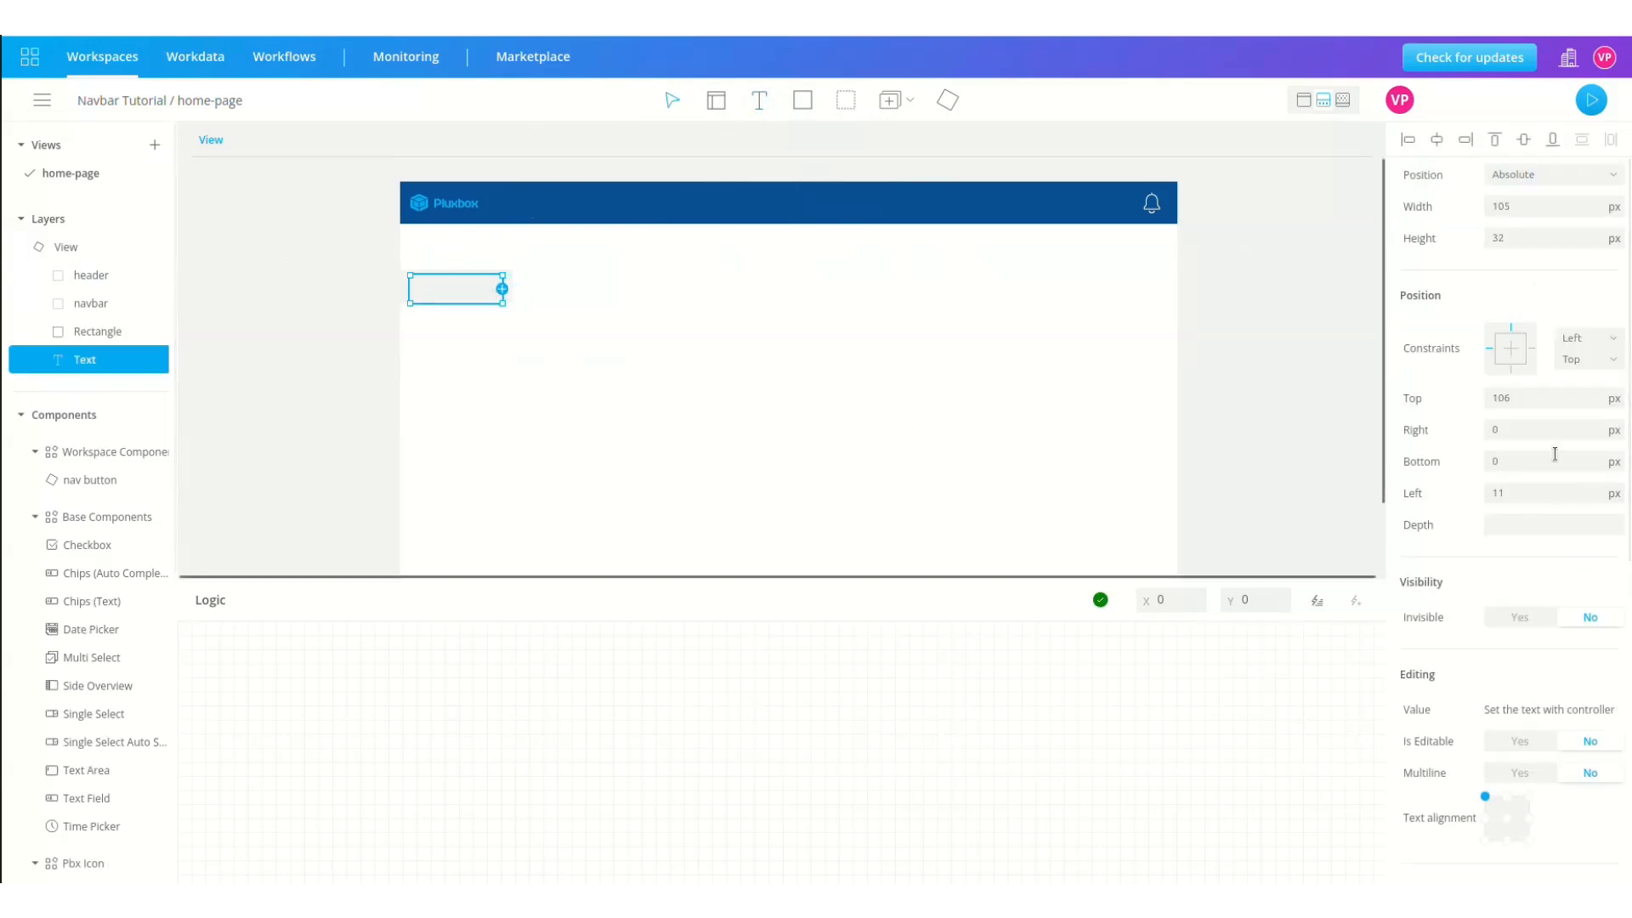
pyautogui.doubleClick(1521, 398)
pyautogui.write('100')
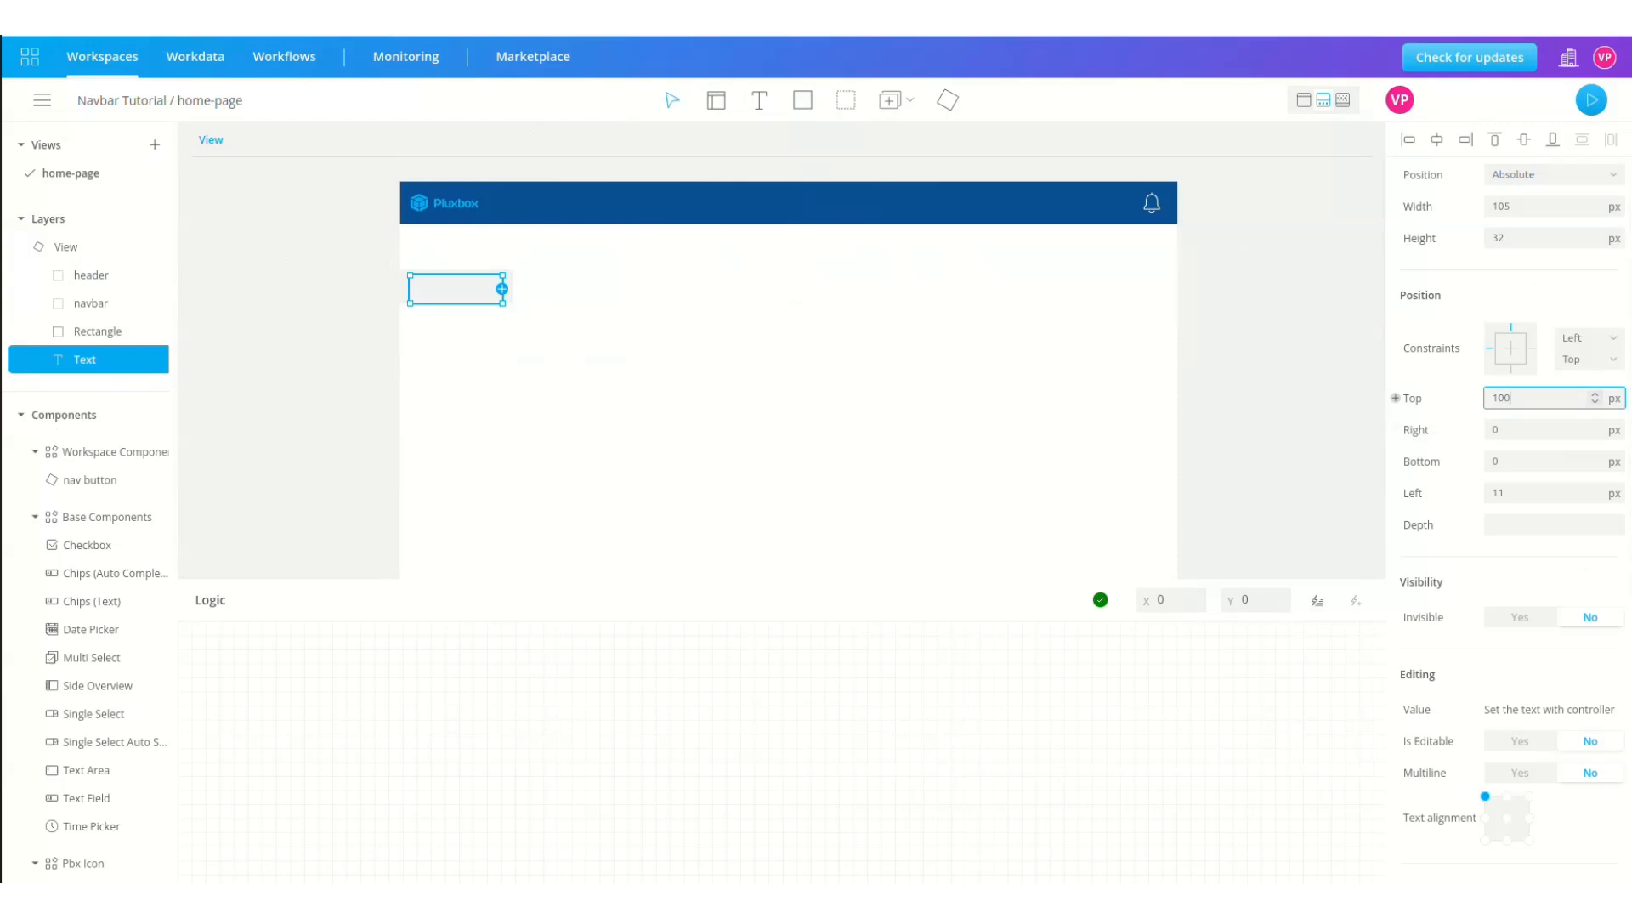
pyautogui.click(1525, 488)
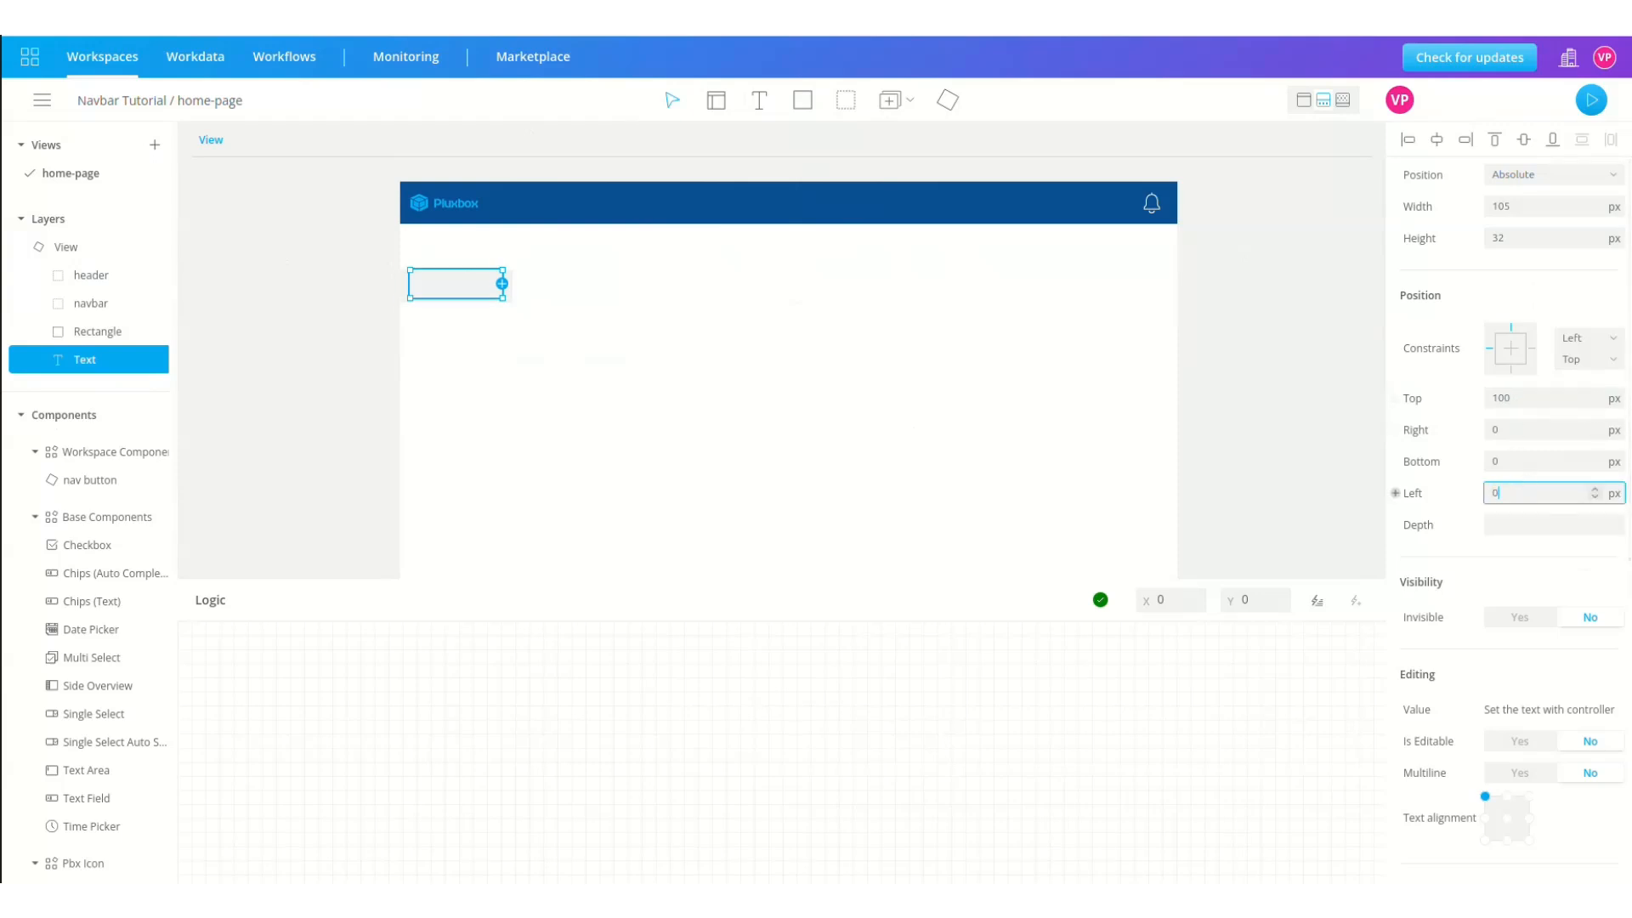
pyautogui.doubleClick(1523, 206)
pyautogui.write('128')
pyautogui.doubleClick(1534, 236)
pyautogui.write('38')
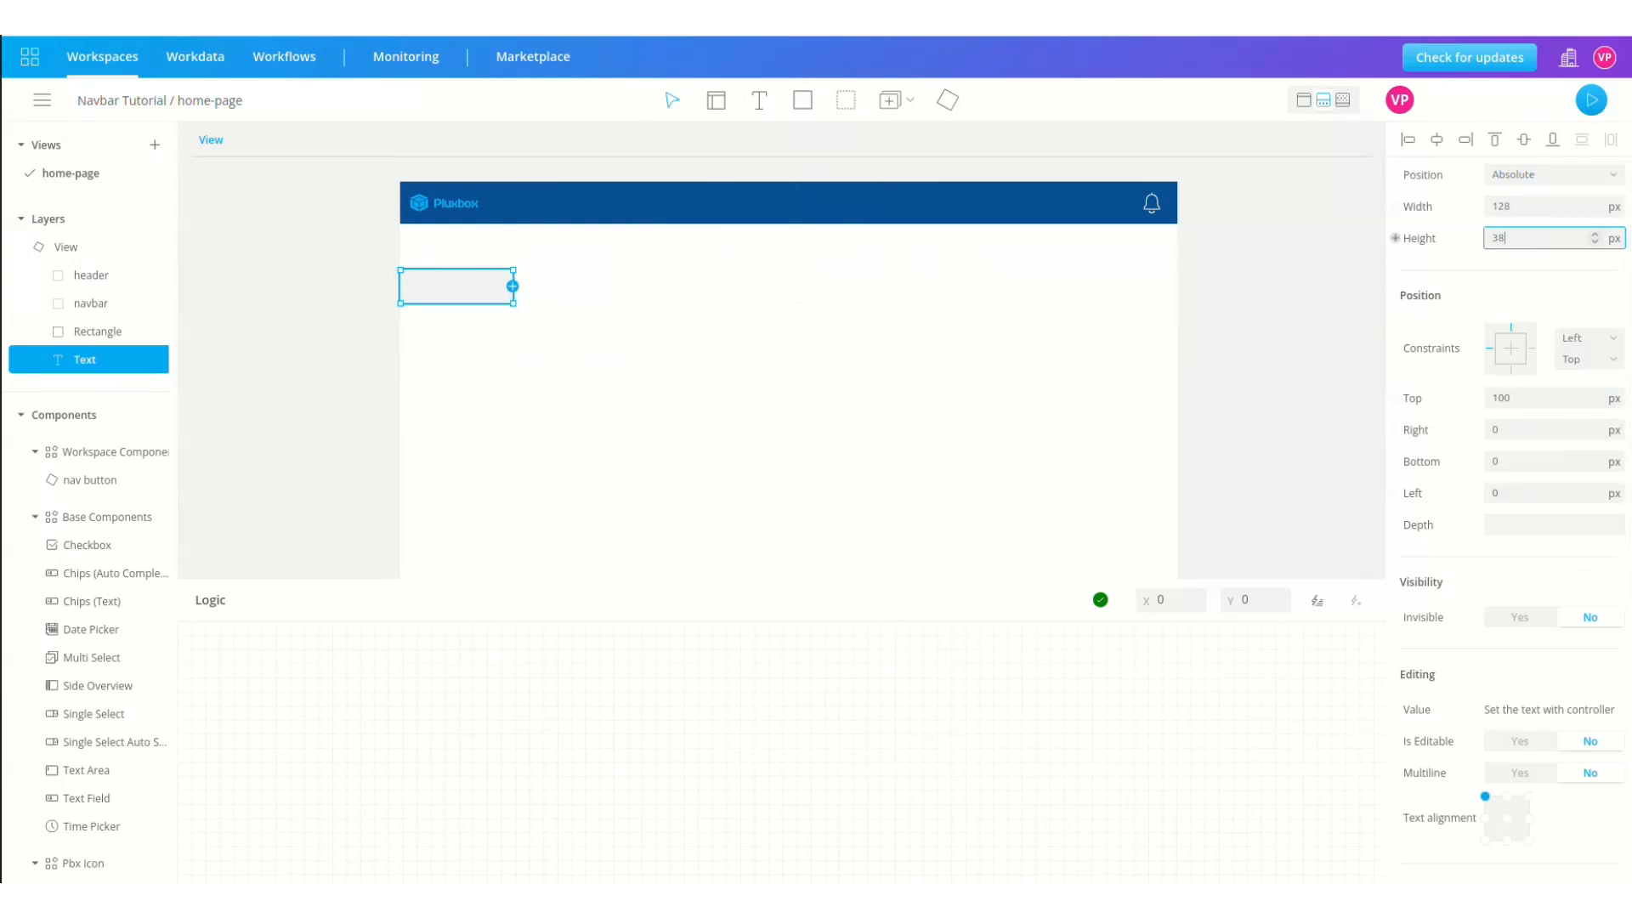
pyautogui.click(453, 282)
# Step: Type 'New Story', centre it in Semi bold, and make a component with the rectangle
pyautogui.write('New')
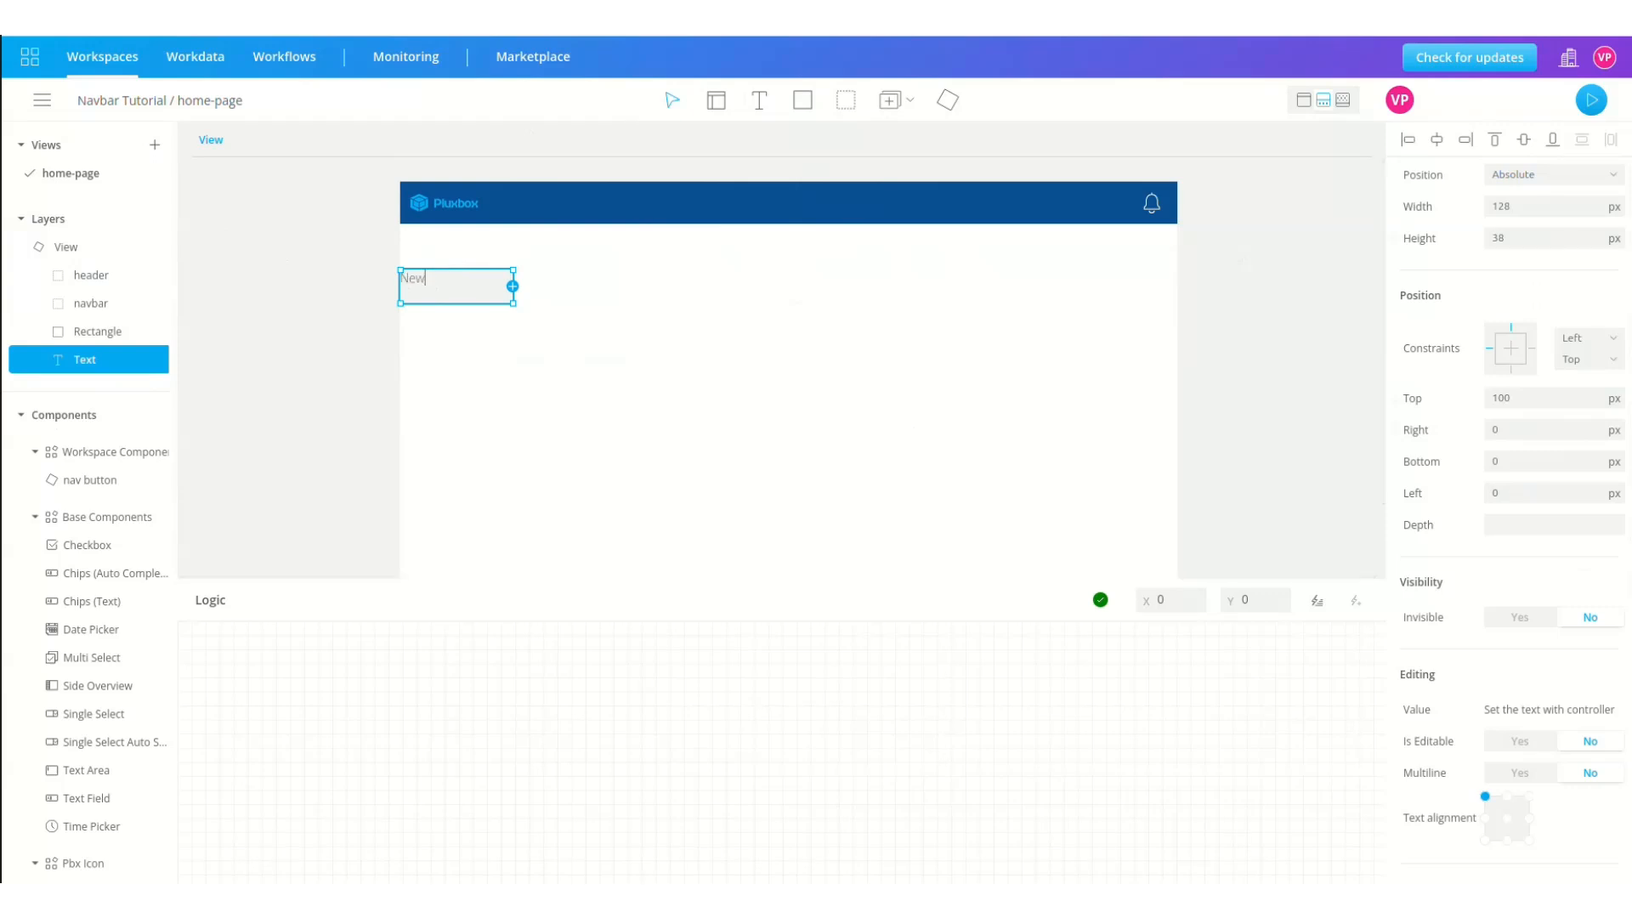
pyautogui.write(' Story')
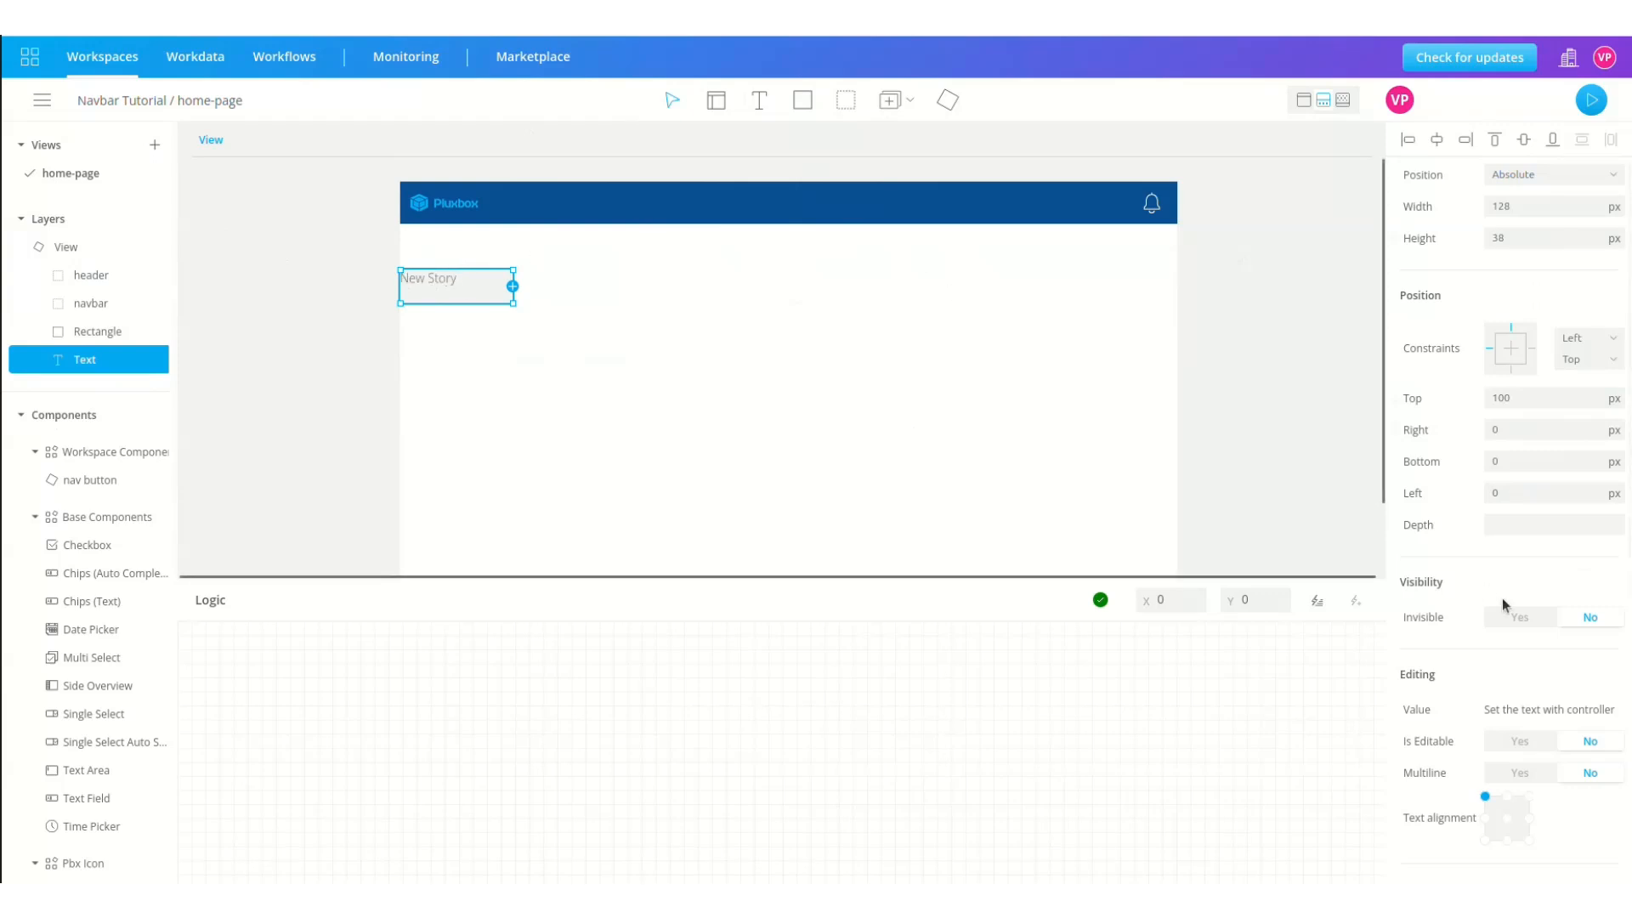
pyautogui.click(1507, 819)
pyautogui.scroll(-6, 1509, 820)
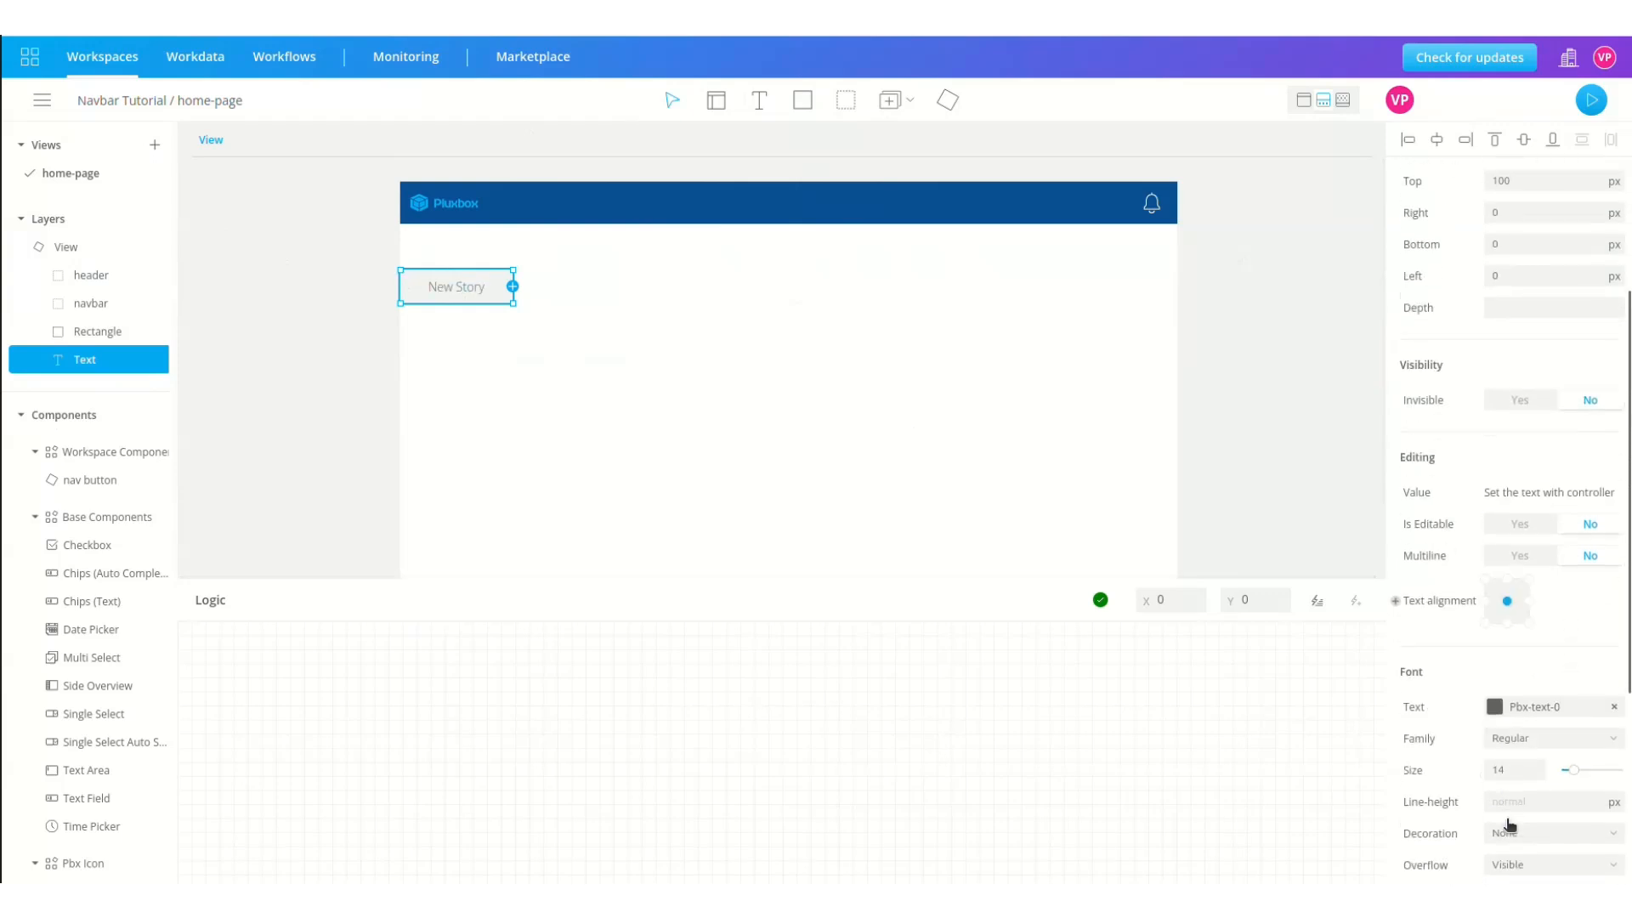
pyautogui.click(1526, 456)
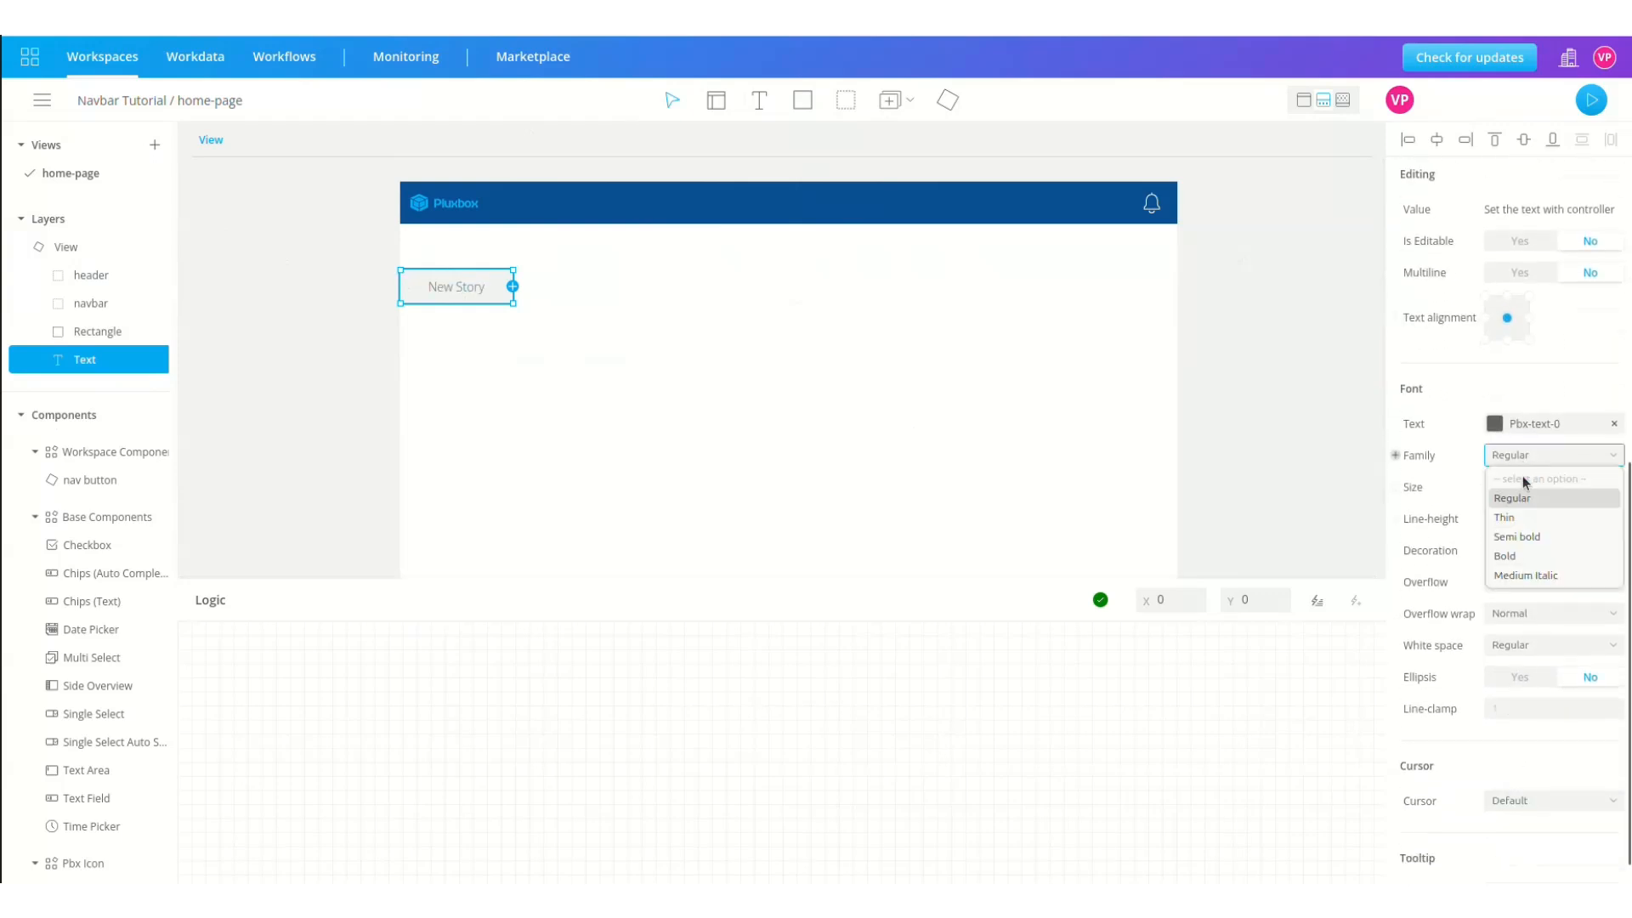
pyautogui.click(1524, 533)
pyautogui.keyDown('shift'); pyautogui.click(91, 334); pyautogui.keyUp('shift')
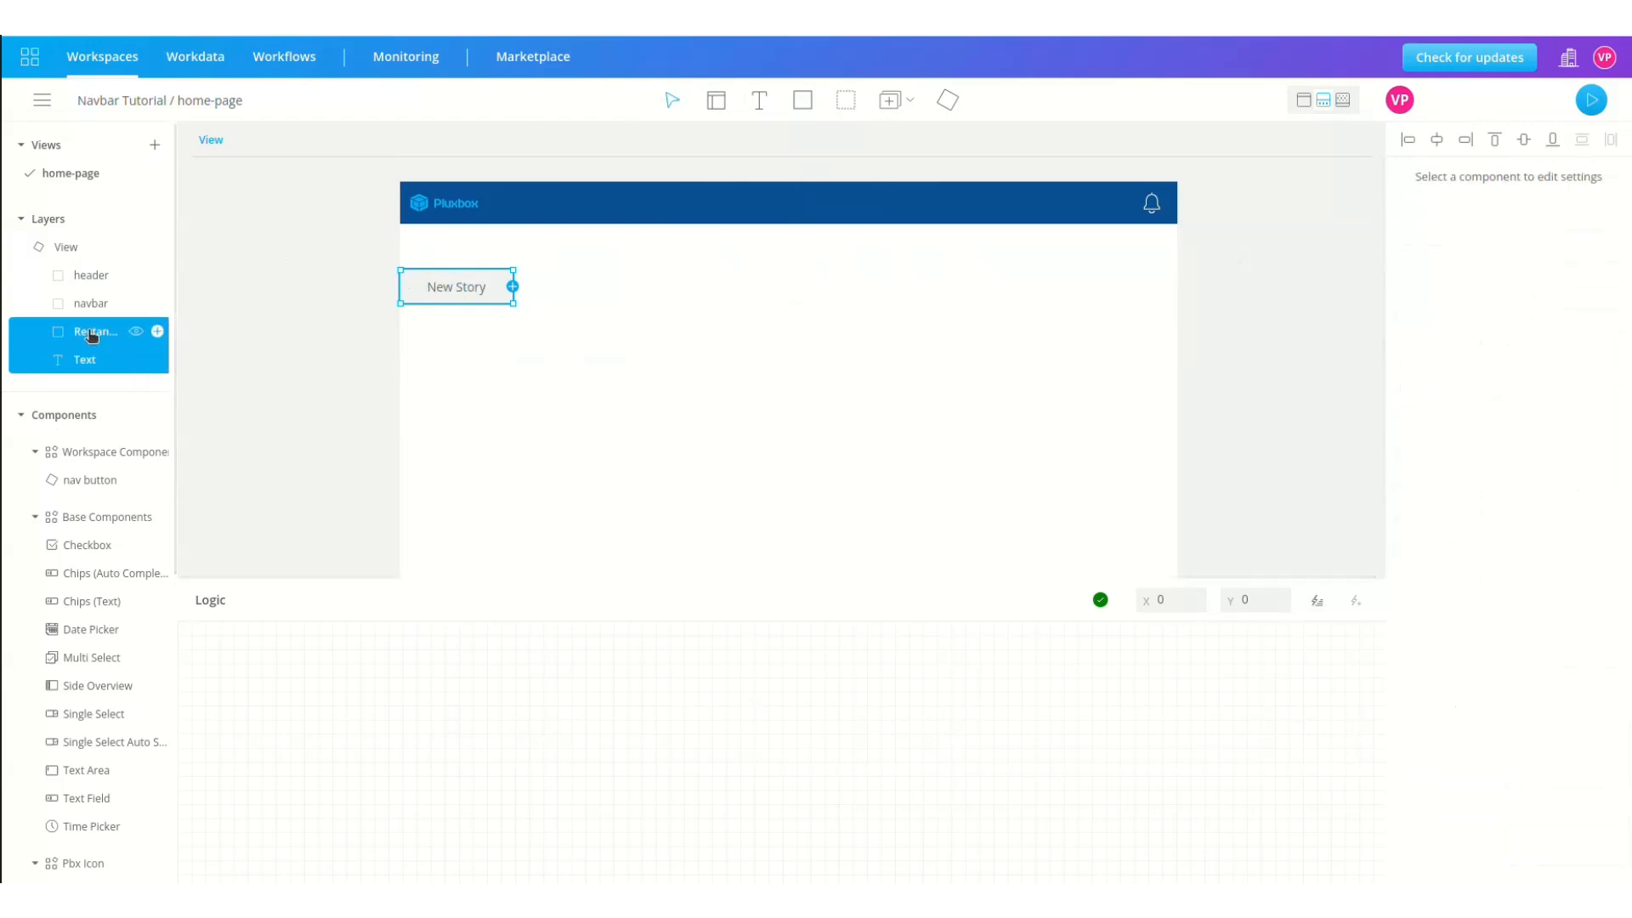
pyautogui.click(948, 101)
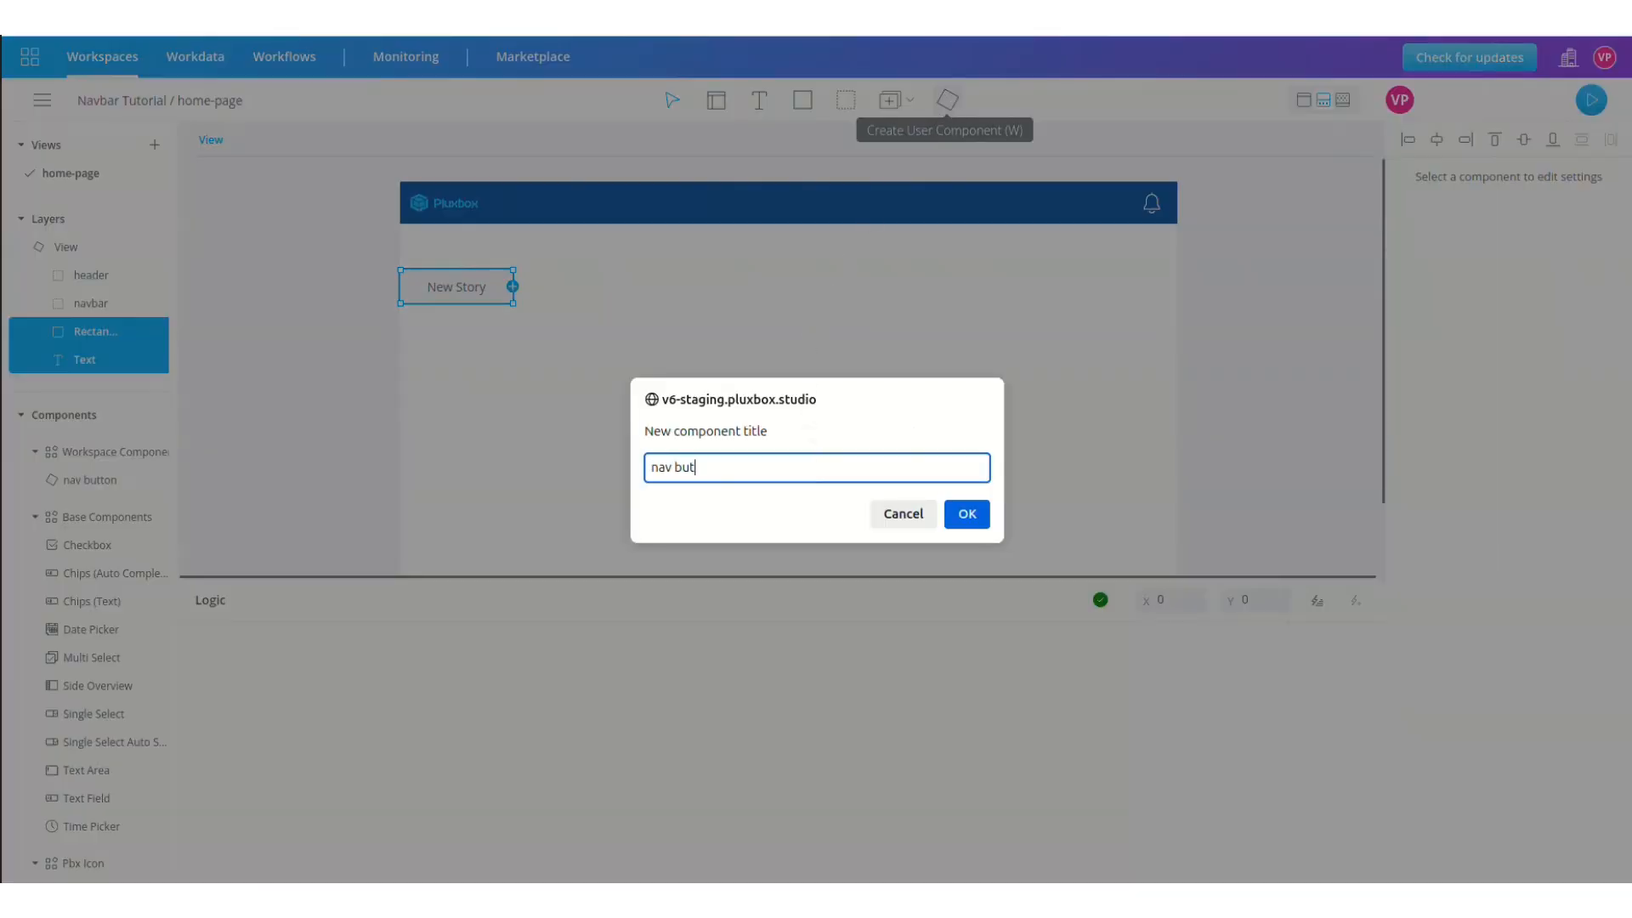
# Step: Name the new component 'nav button' and set its instance's position to Relative
pyautogui.write('nav button')
pyautogui.click(964, 515)
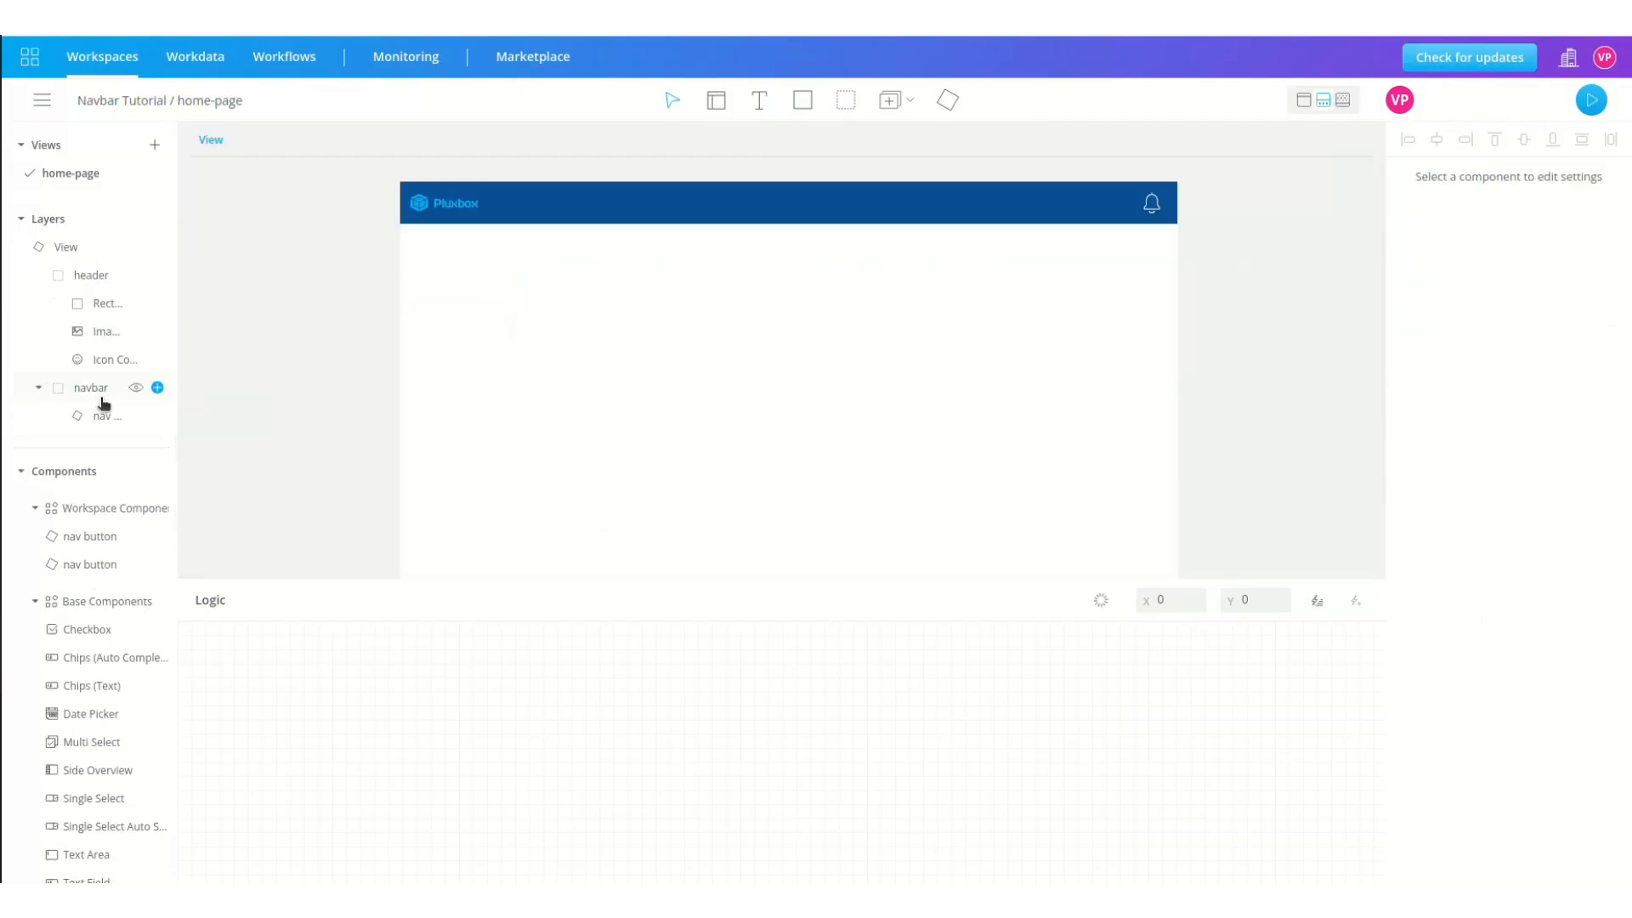
pyautogui.click(103, 406)
pyautogui.click(1545, 175)
pyautogui.click(1542, 232)
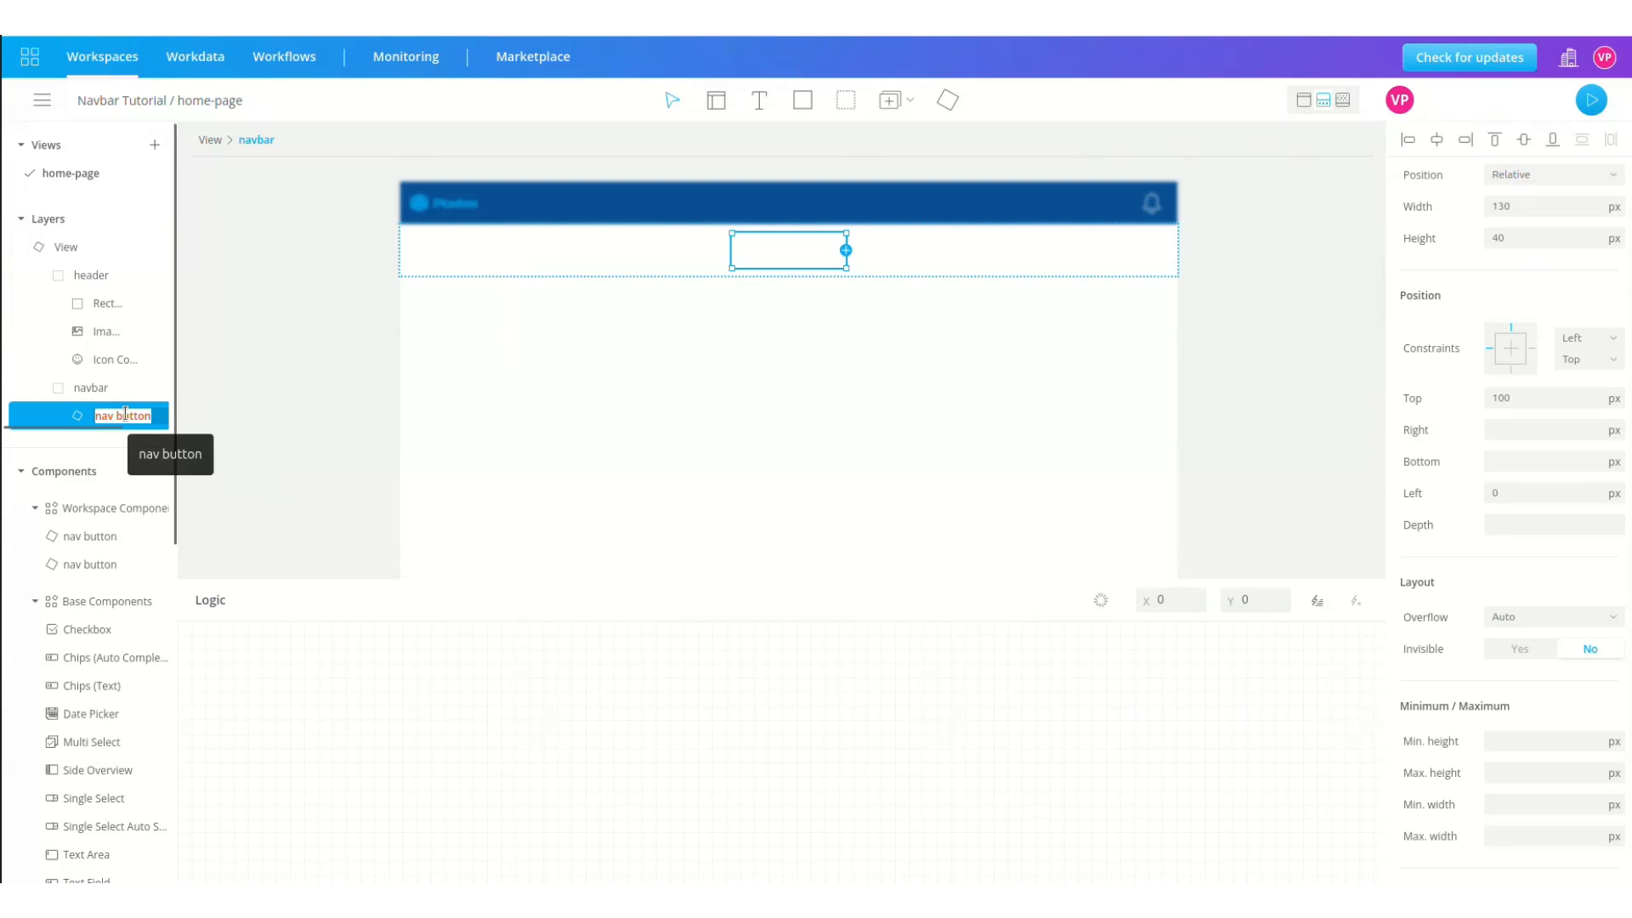
# Step: Rename the button layer to newstory and open the component for editing
pyautogui.doubleClick(119, 415)
pyautogui.write('newstory')
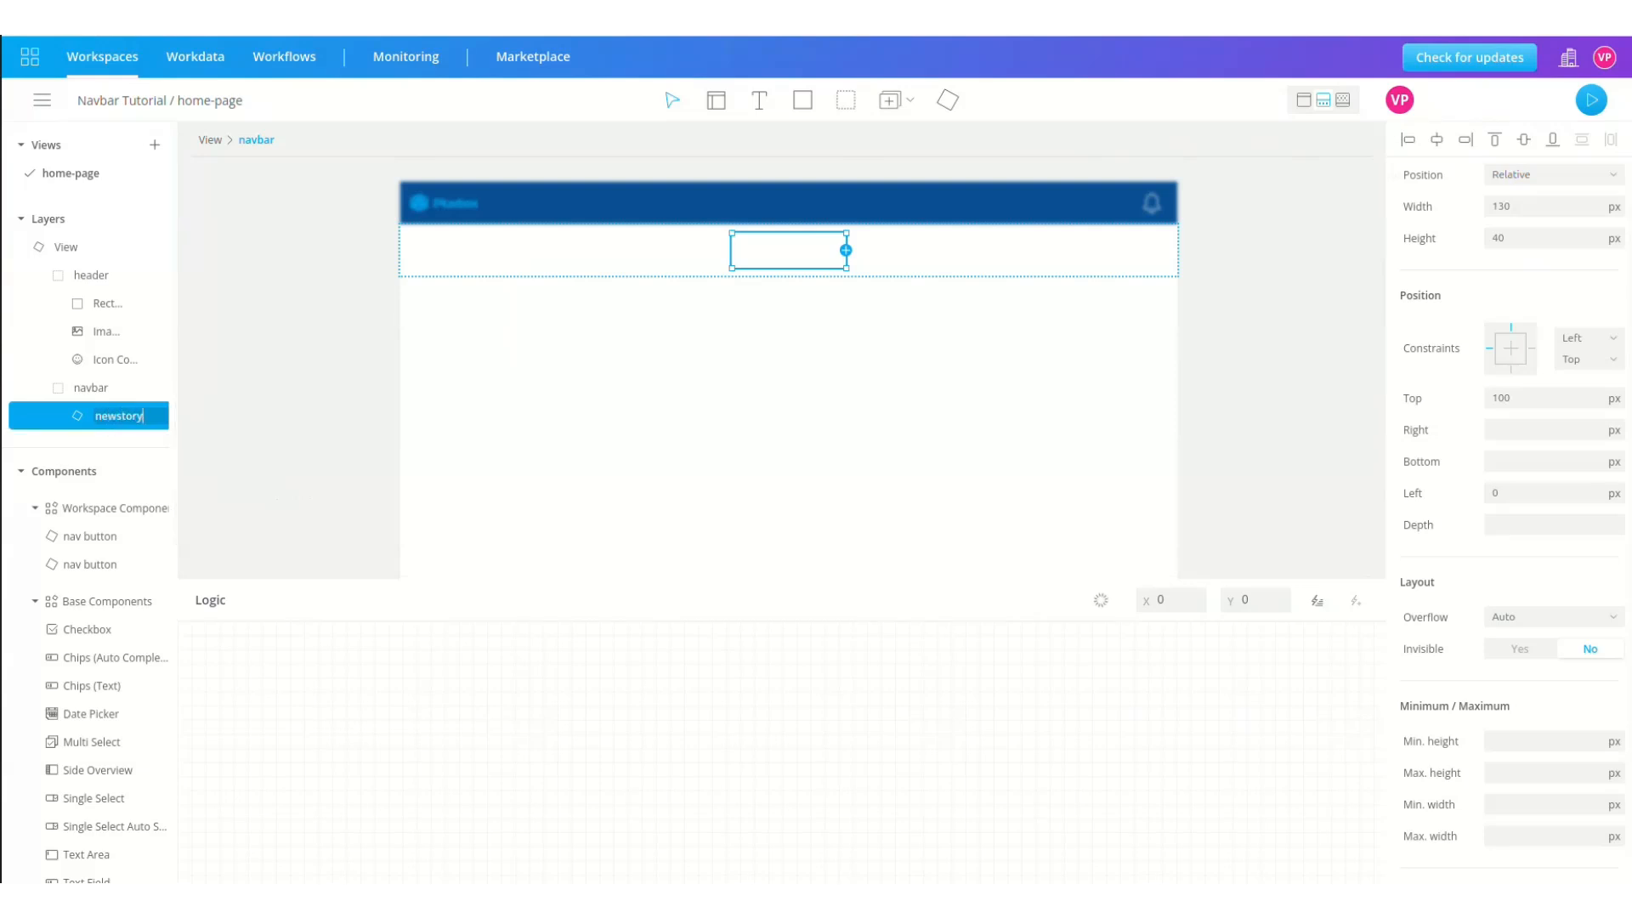
pyautogui.press('Return')
pyautogui.doubleClick(29, 416)
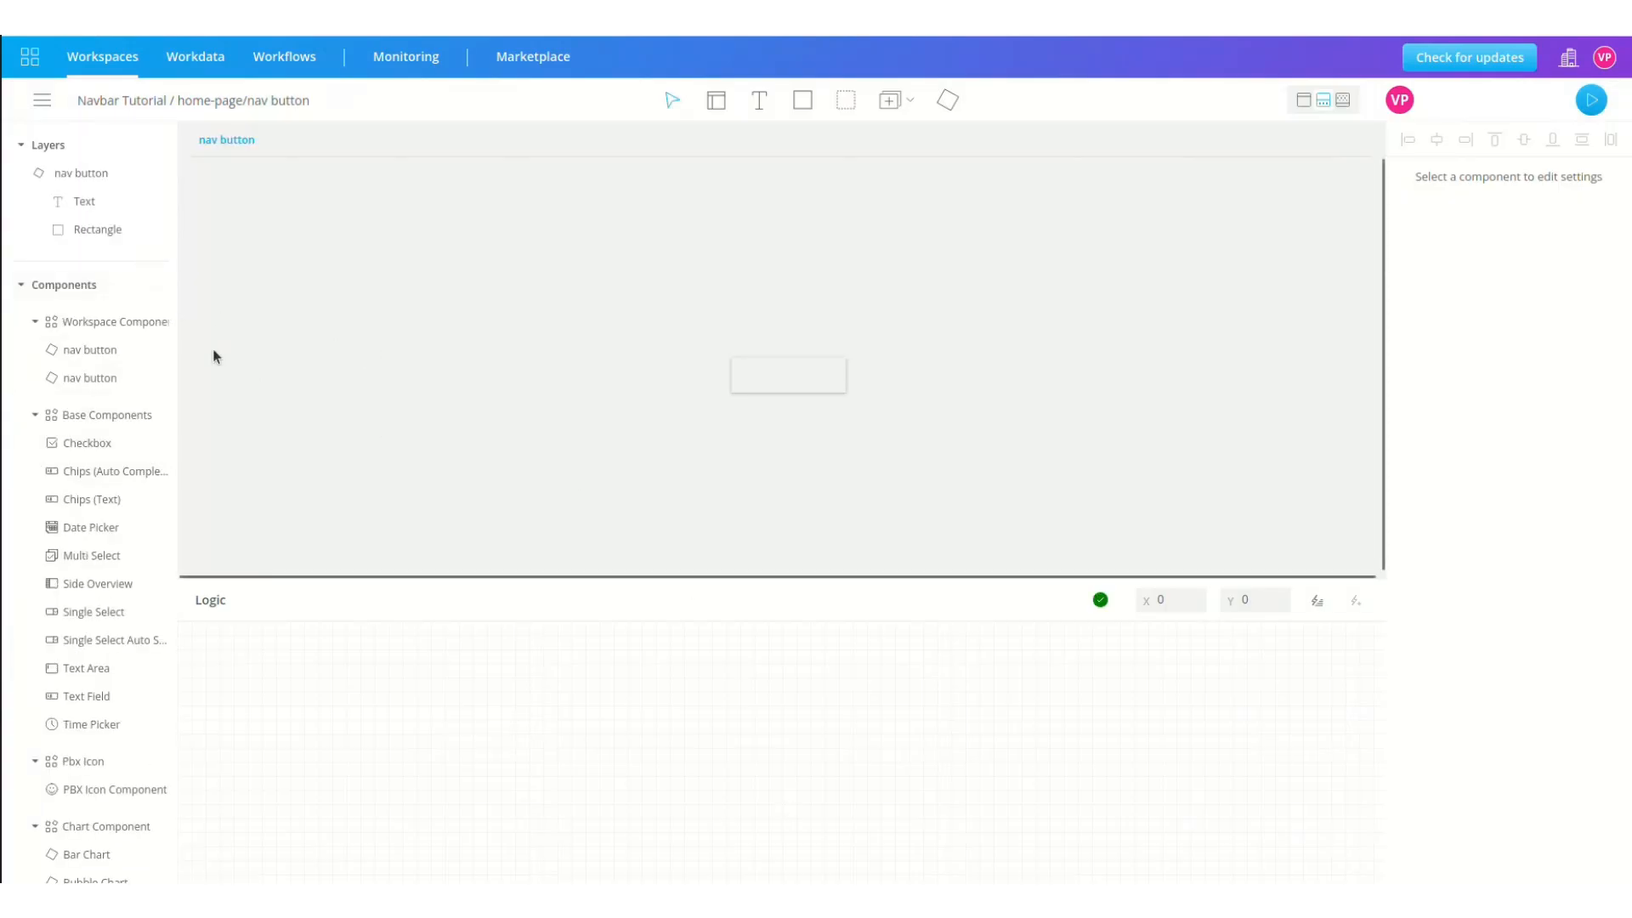
# Step: Bring the label in front of the rectangle and add a Setting function with its title cleared
pyautogui.moveTo(85, 229); pyautogui.dragTo(81, 189)
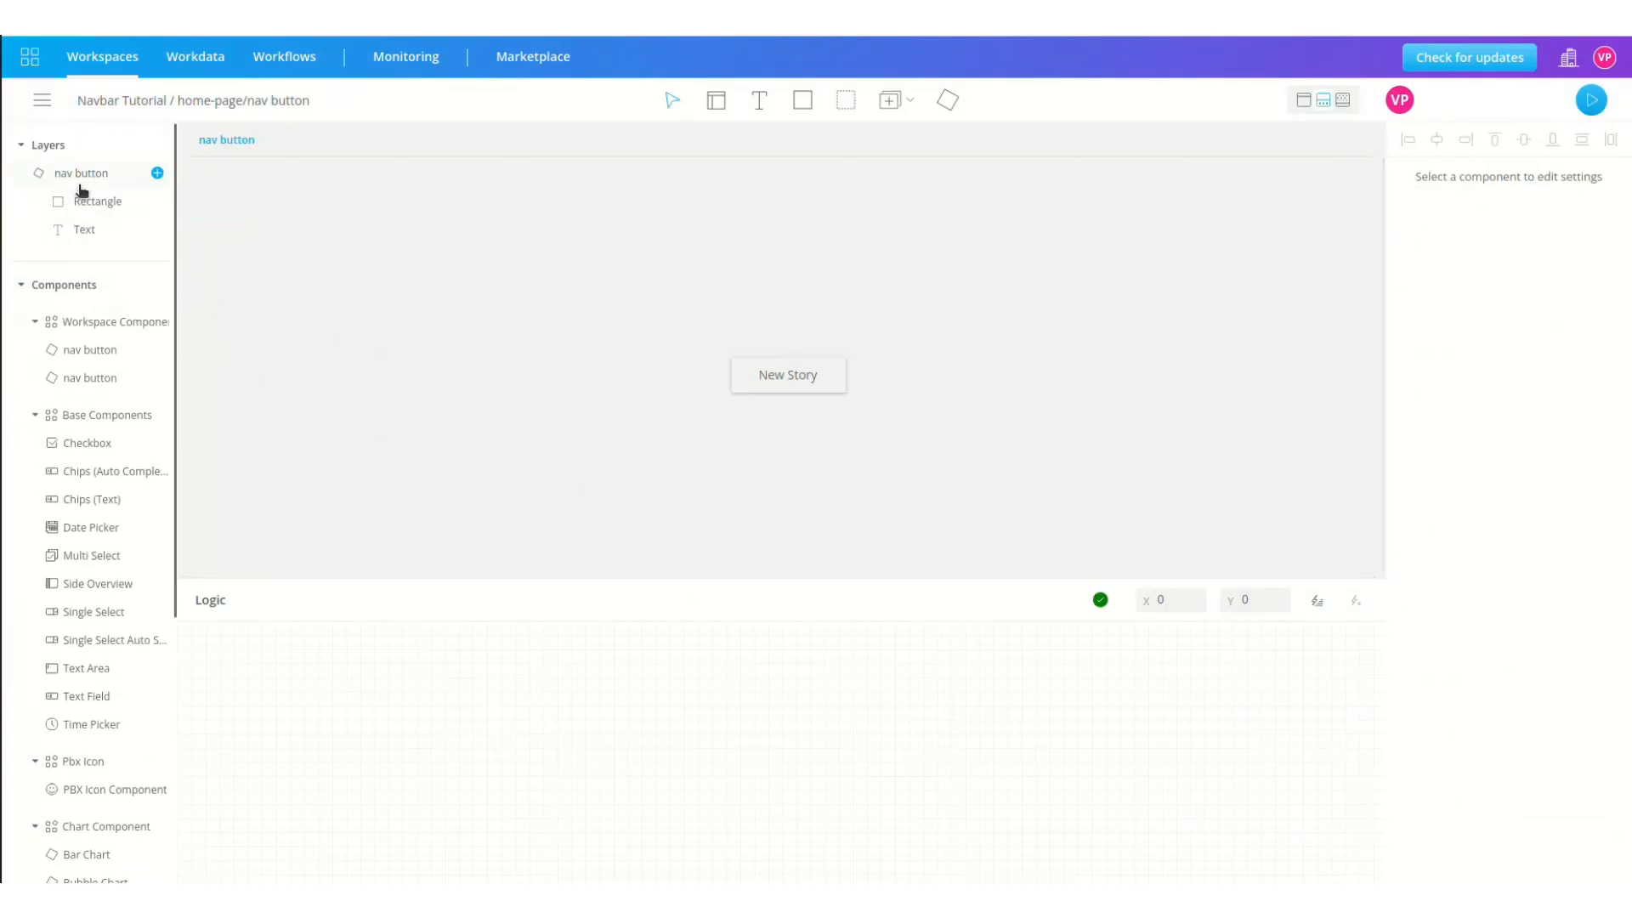
pyautogui.click(1317, 600)
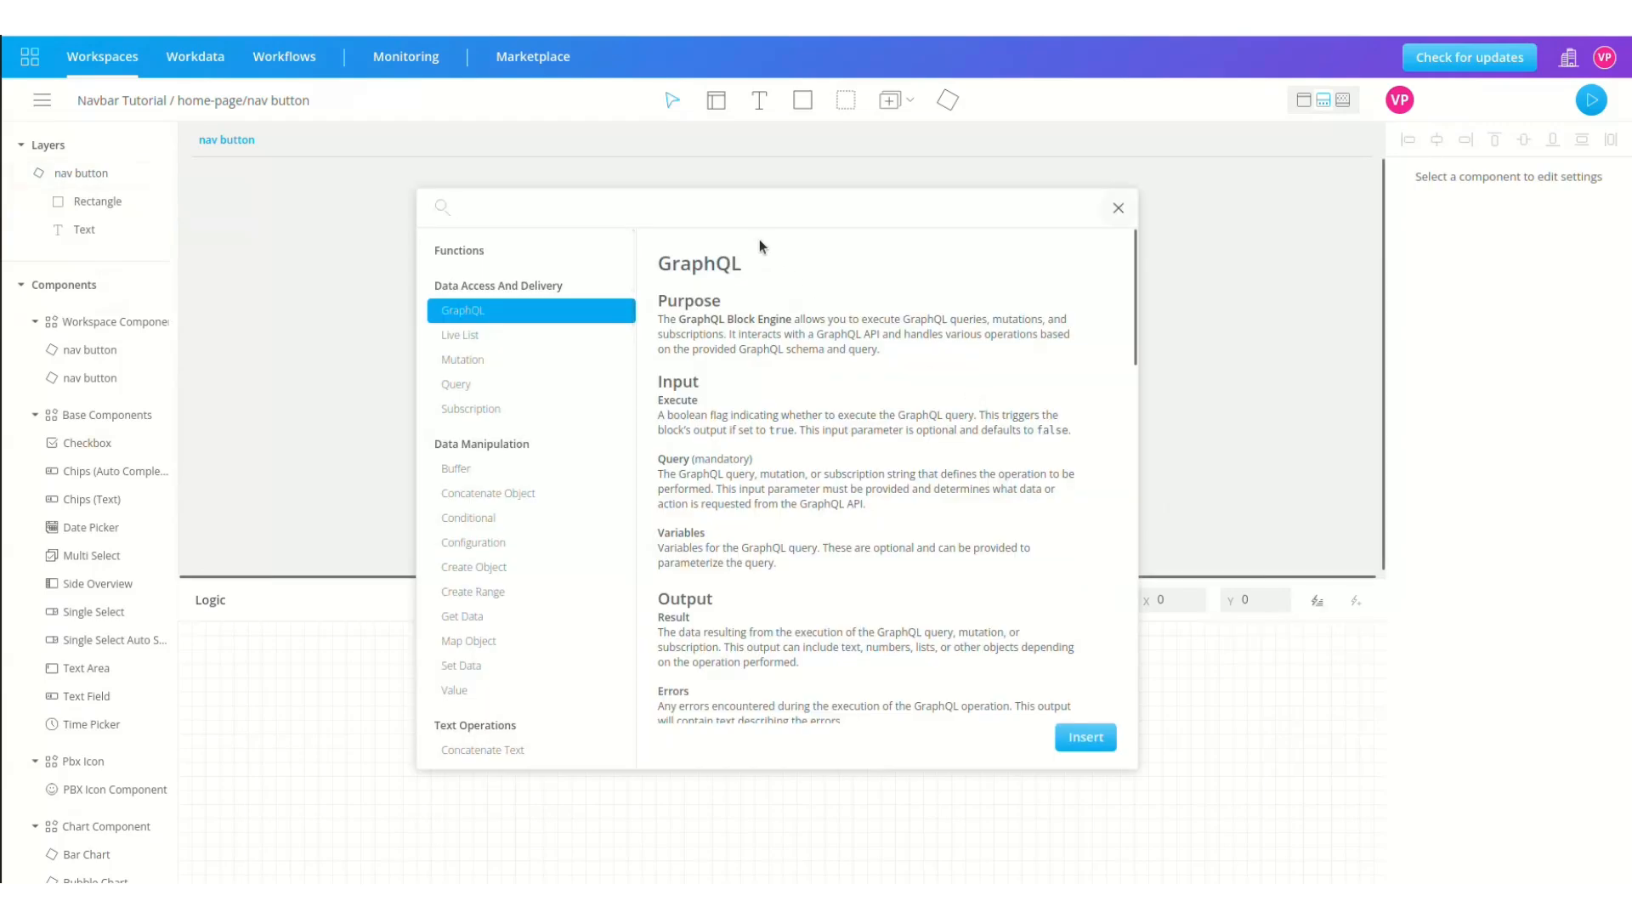
pyautogui.write('setting')
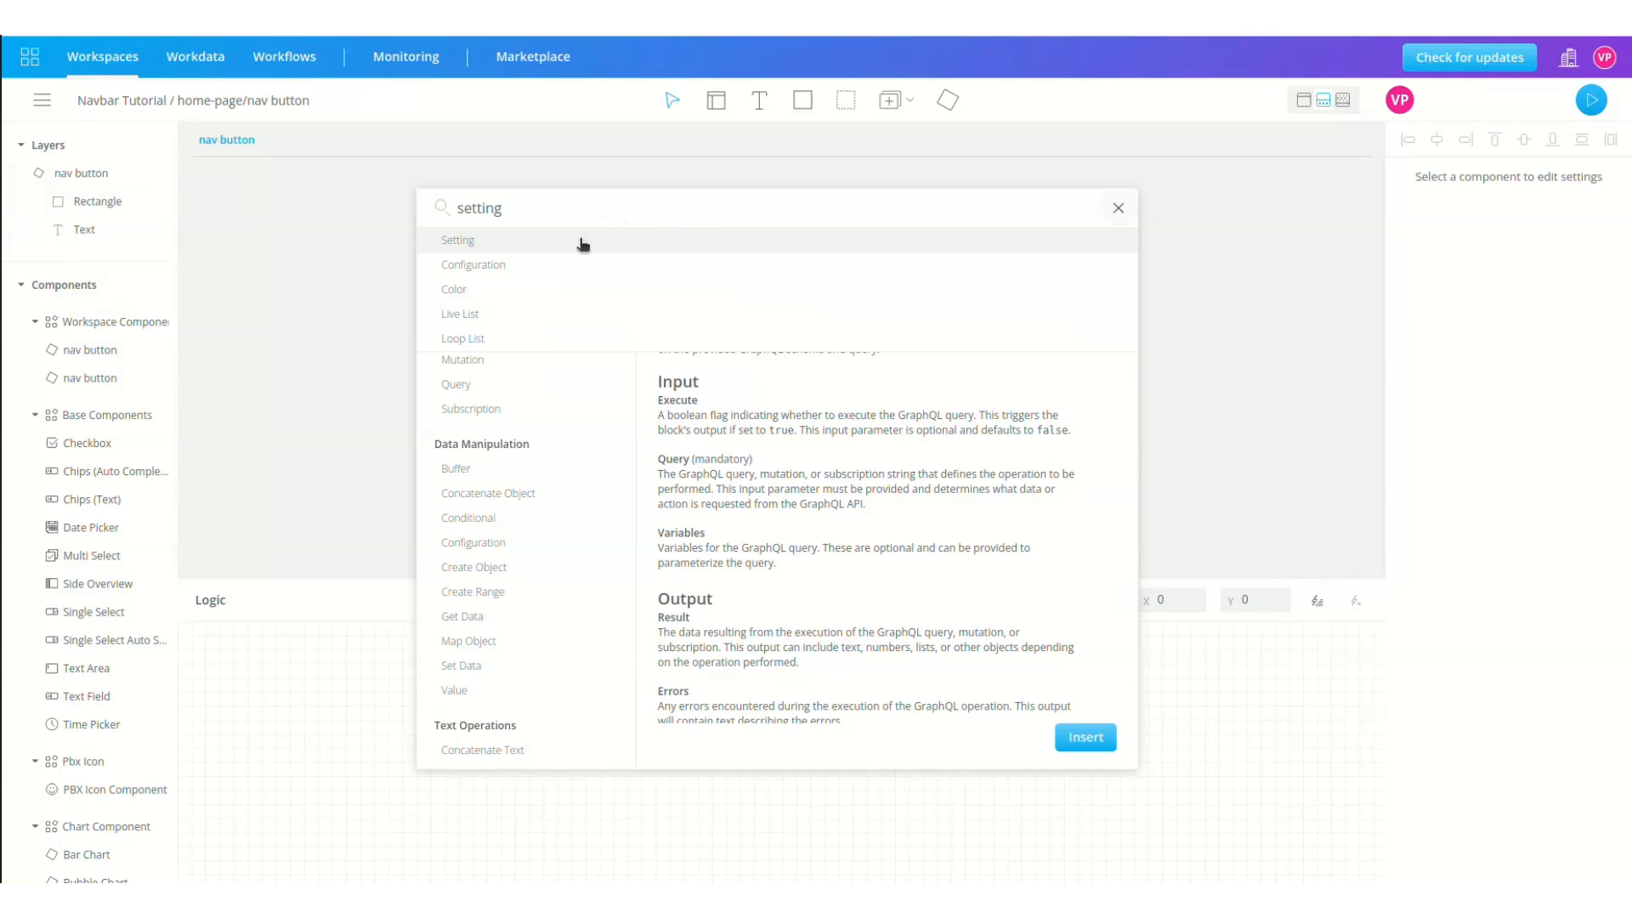
pyautogui.click(584, 245)
pyautogui.click(1076, 738)
pyautogui.doubleClick(269, 677)
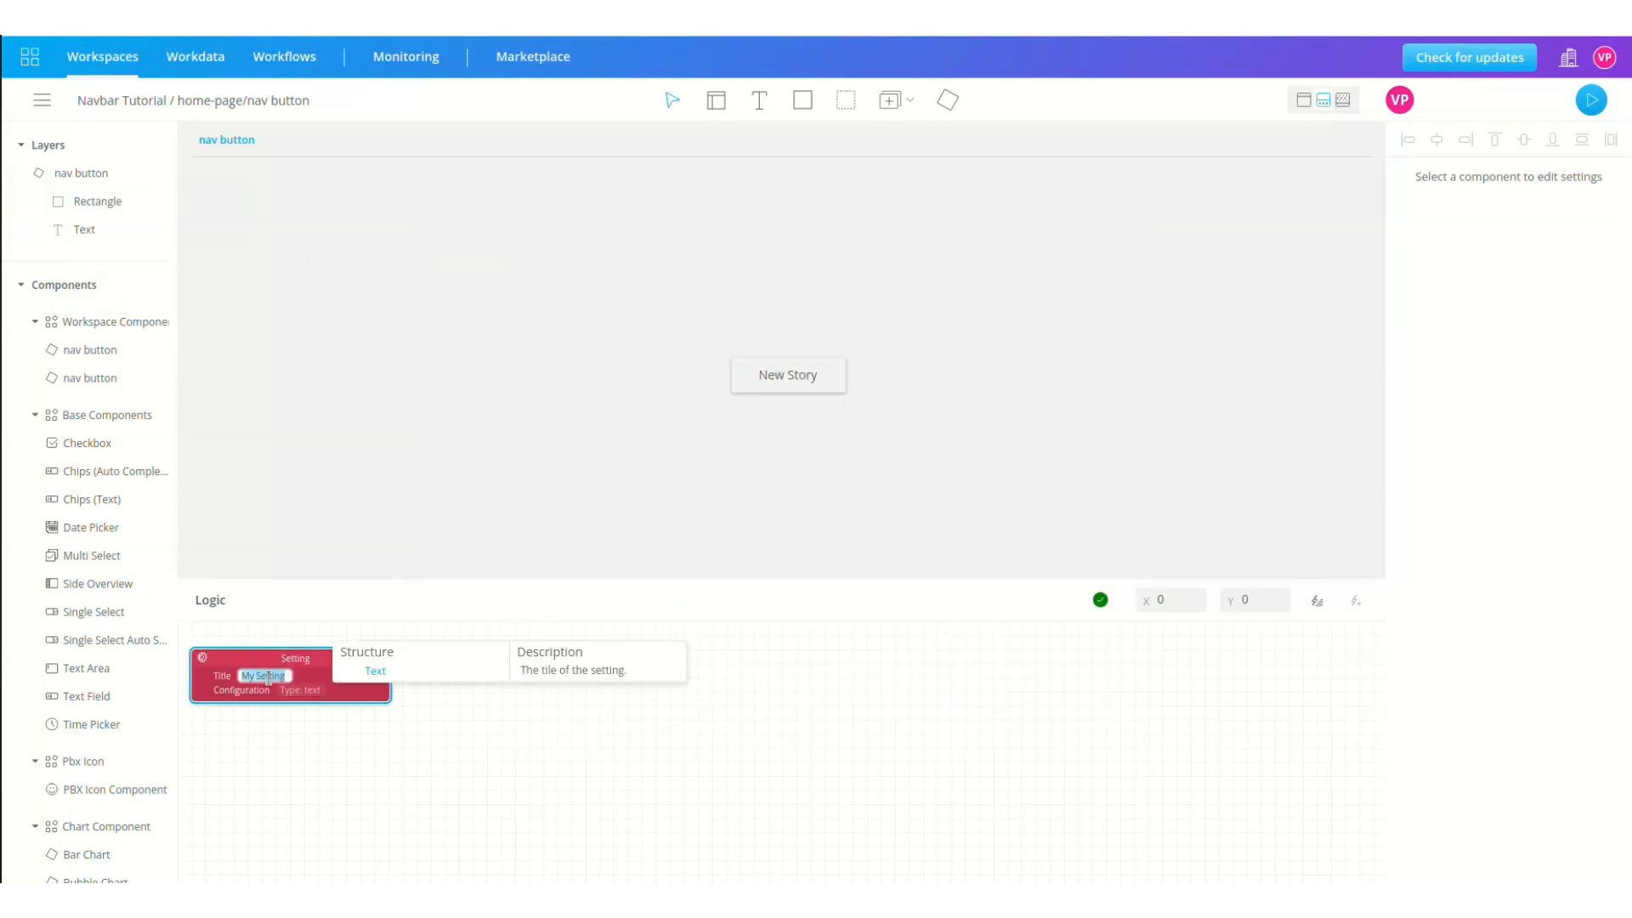
pyautogui.press('BackSpace')
pyautogui.press('BackSpace')
pyautogui.press('BackSpace')
pyautogui.press('BackSpace')
# Step: Wire the Setting's output to the Text layer's Value and return to home-page
pyautogui.click(97, 201)
pyautogui.click(85, 231)
pyautogui.moveTo(380, 676); pyautogui.dragTo(1397, 713)
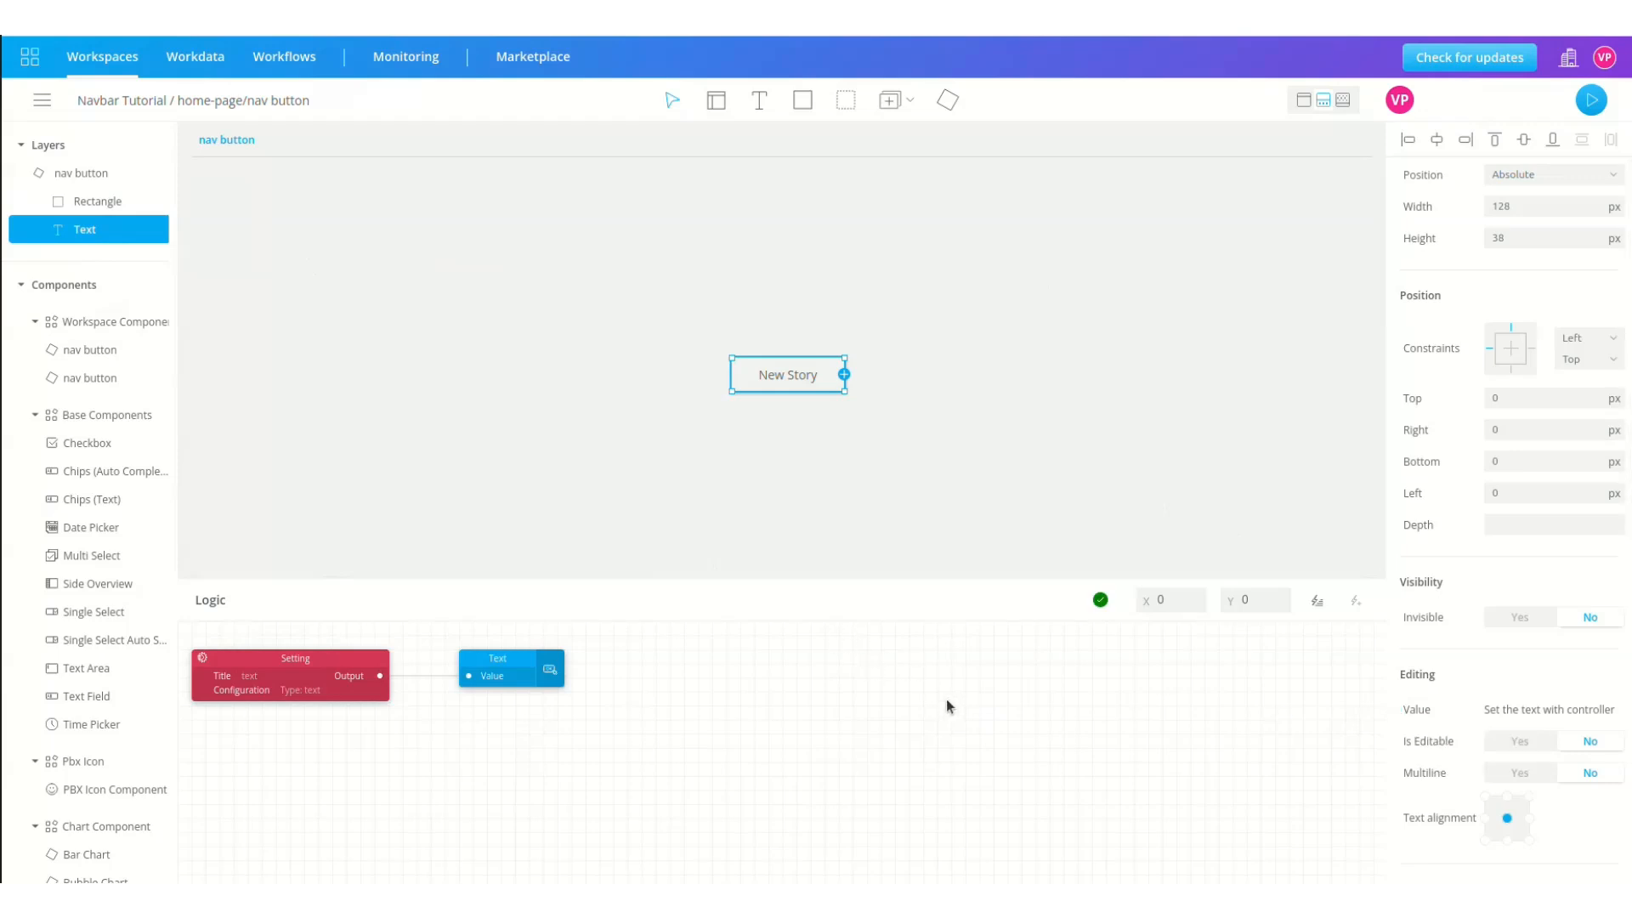
pyautogui.click(110, 102)
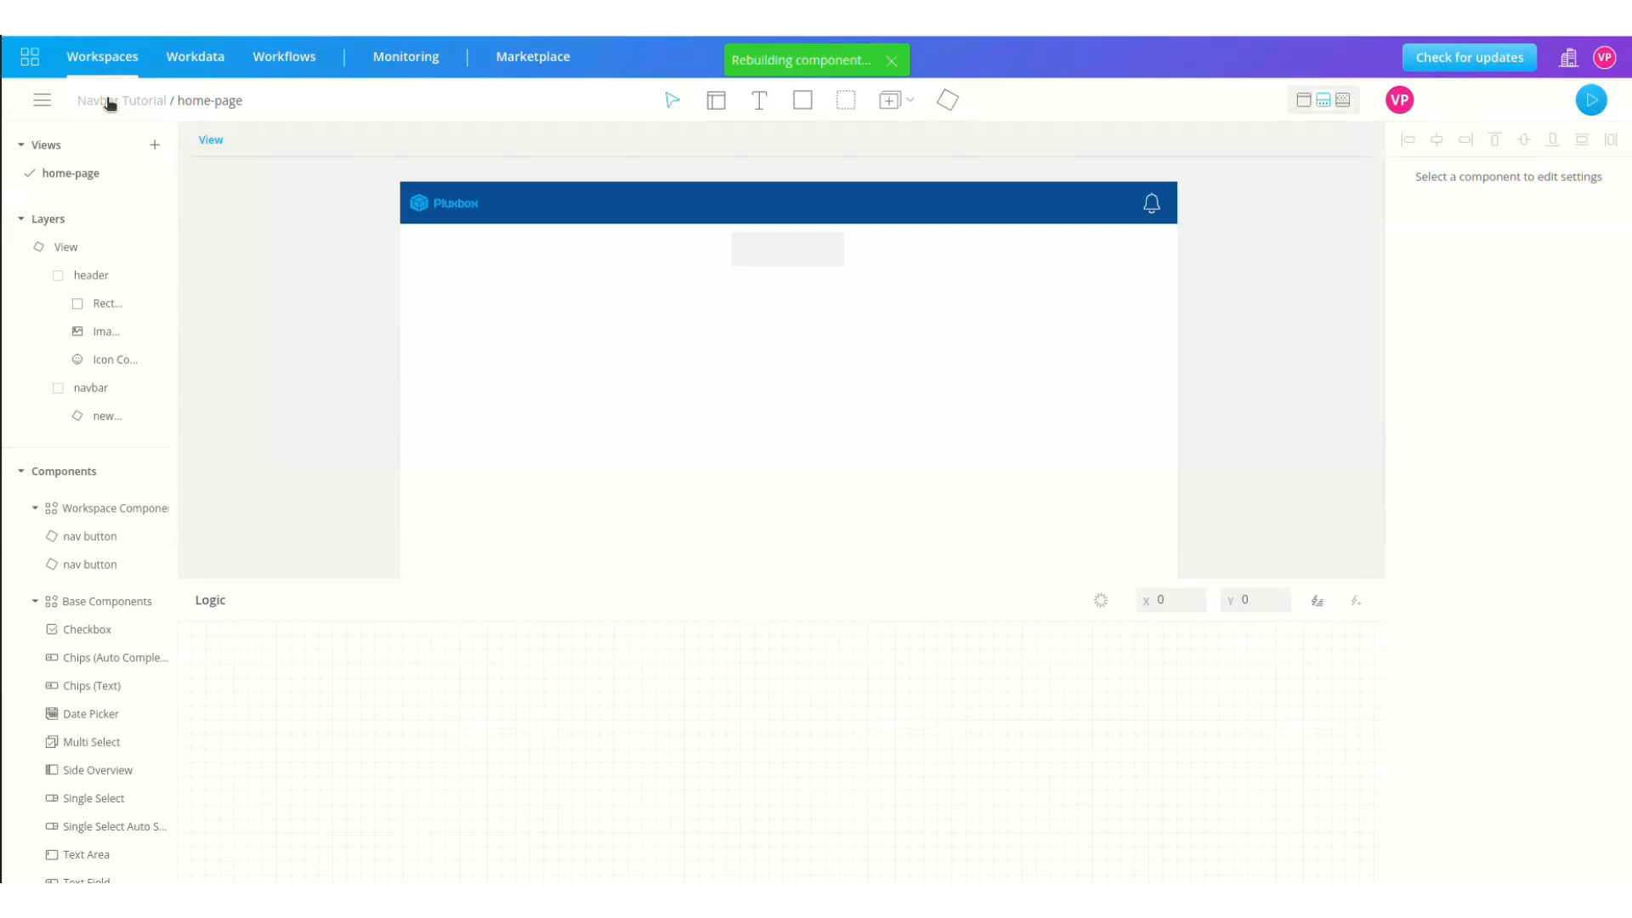
# Step: Duplicate the New Story button as a 'Rundown' button with layer name rundown
pyautogui.click(102, 416)
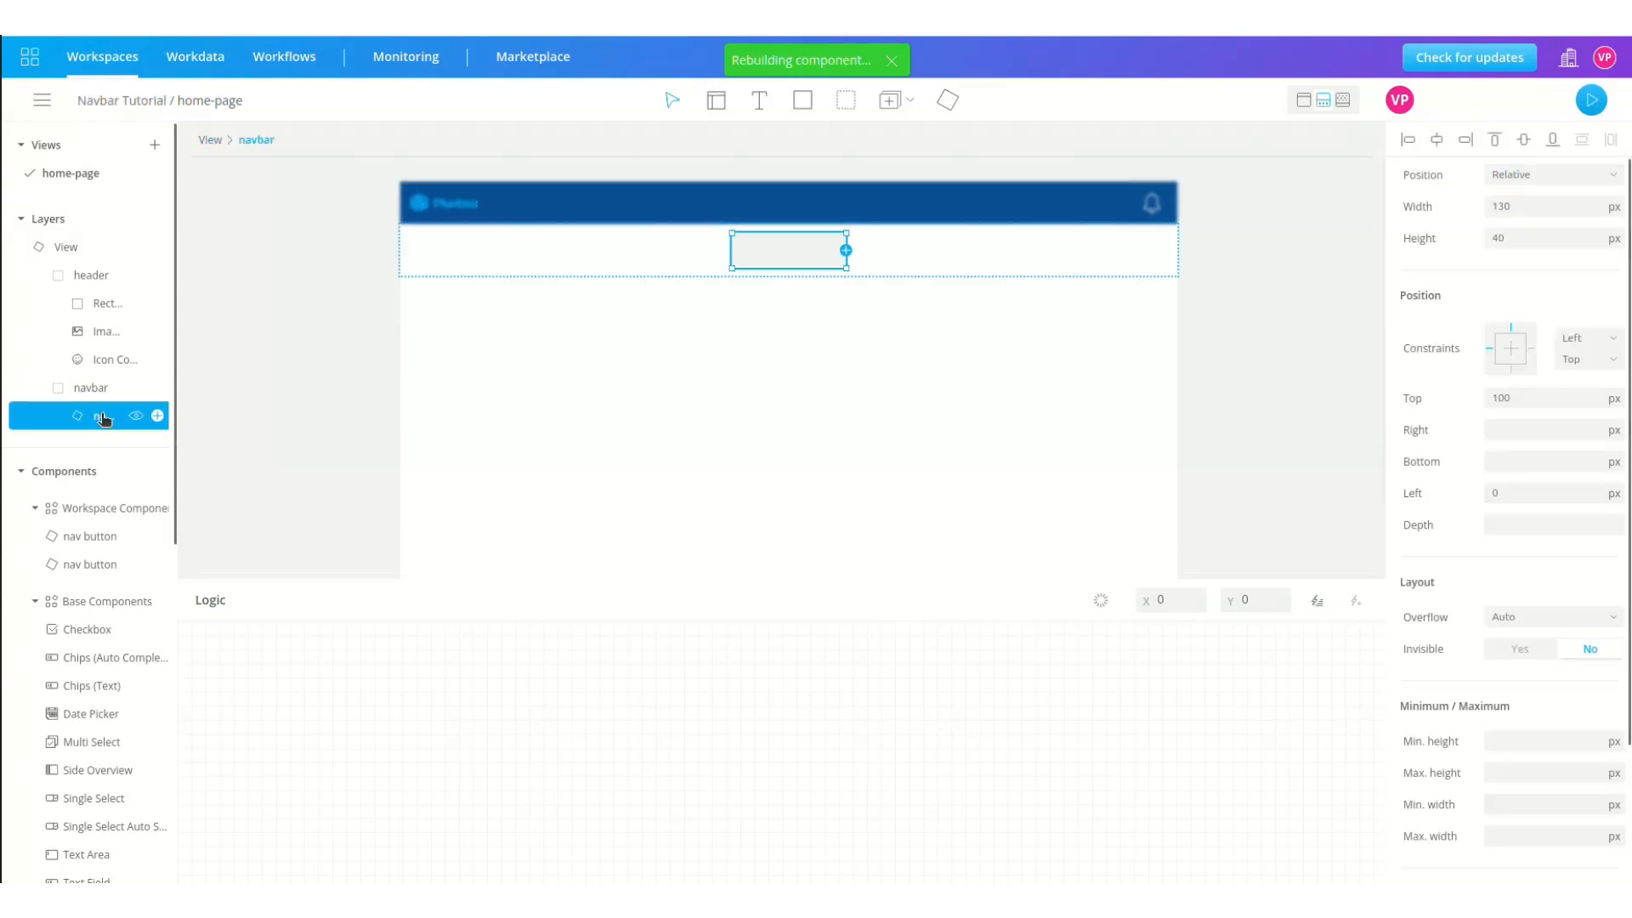
pyautogui.scroll(-2, 1437, 765)
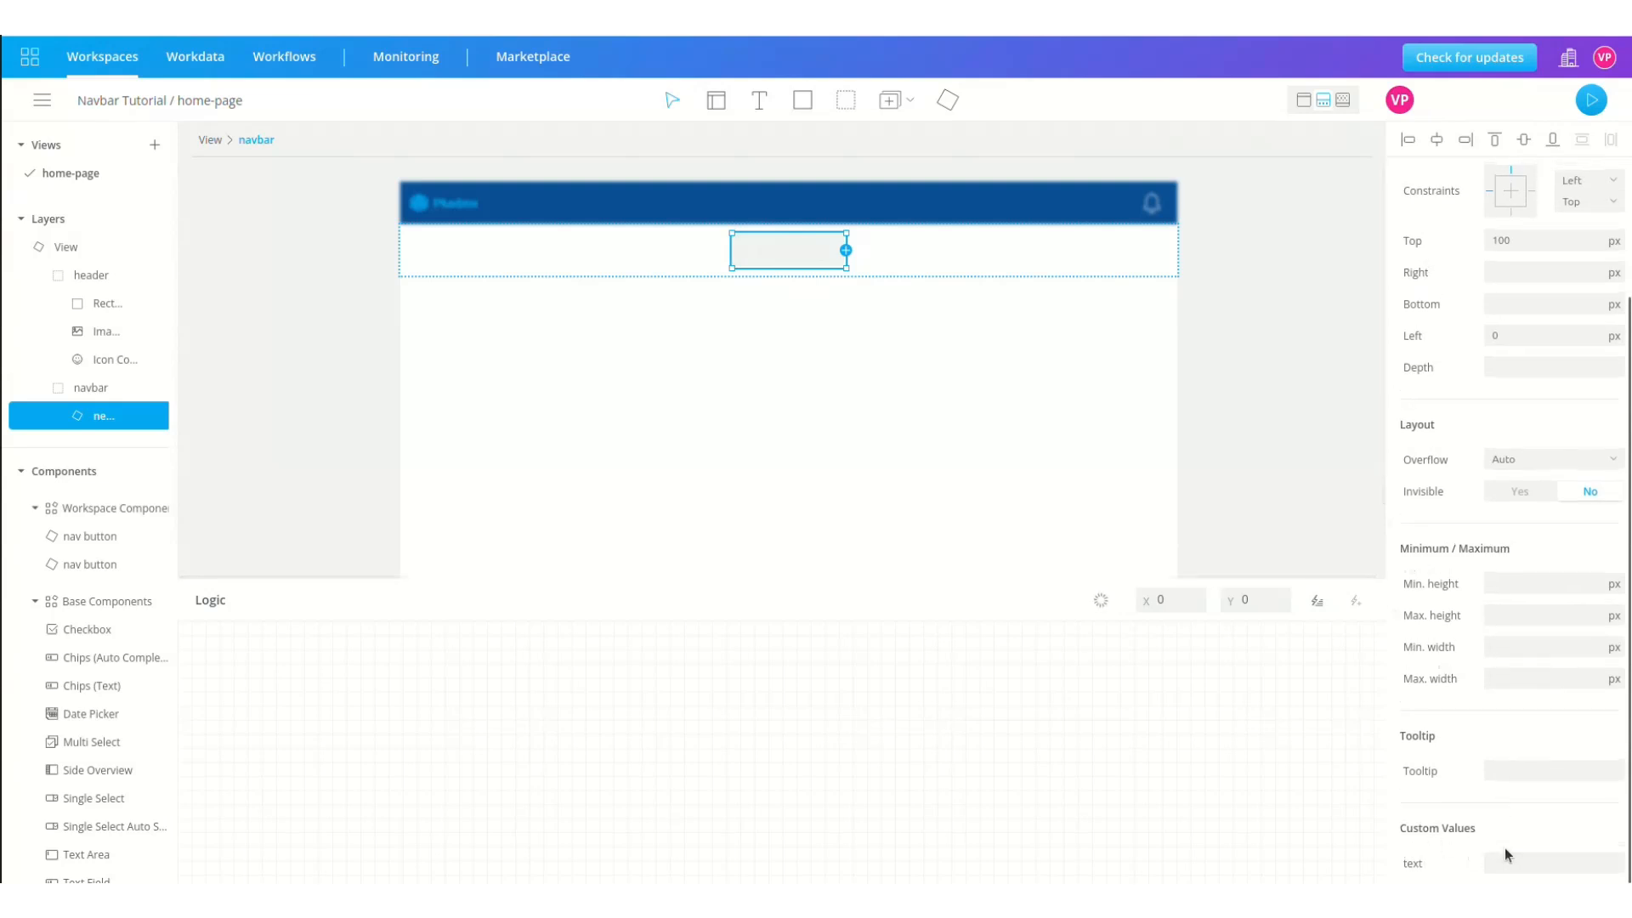
pyautogui.click(1539, 863)
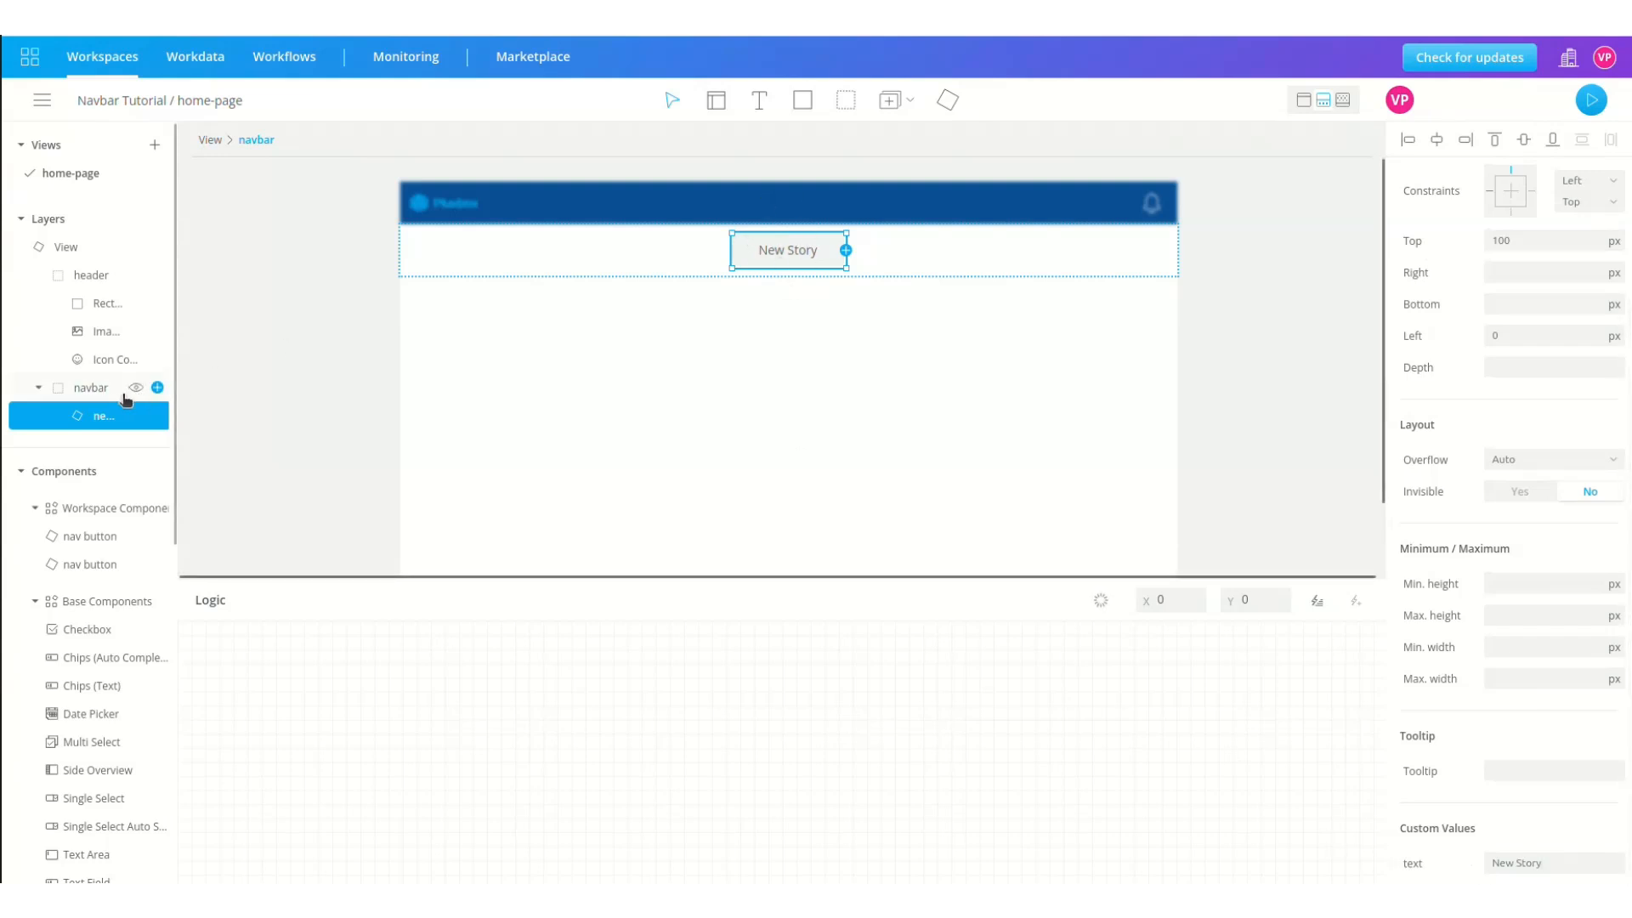
pyautogui.hotkey('ctrl', 'd')
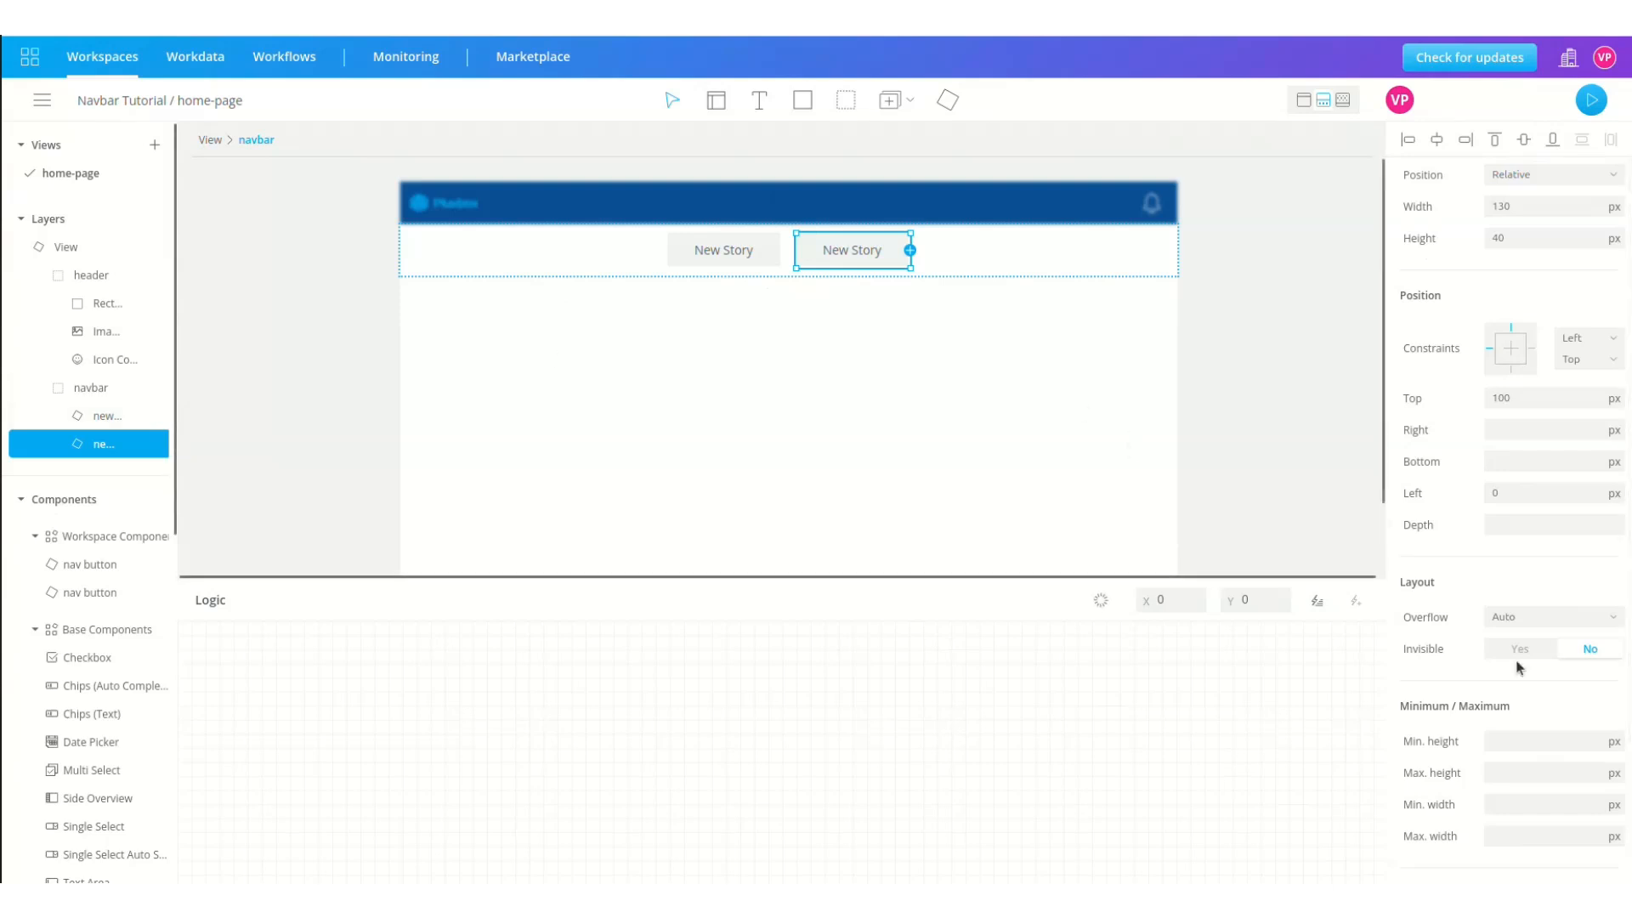
pyautogui.scroll(-2, 1547, 853)
pyautogui.click(1546, 854)
pyautogui.write('Rundown')
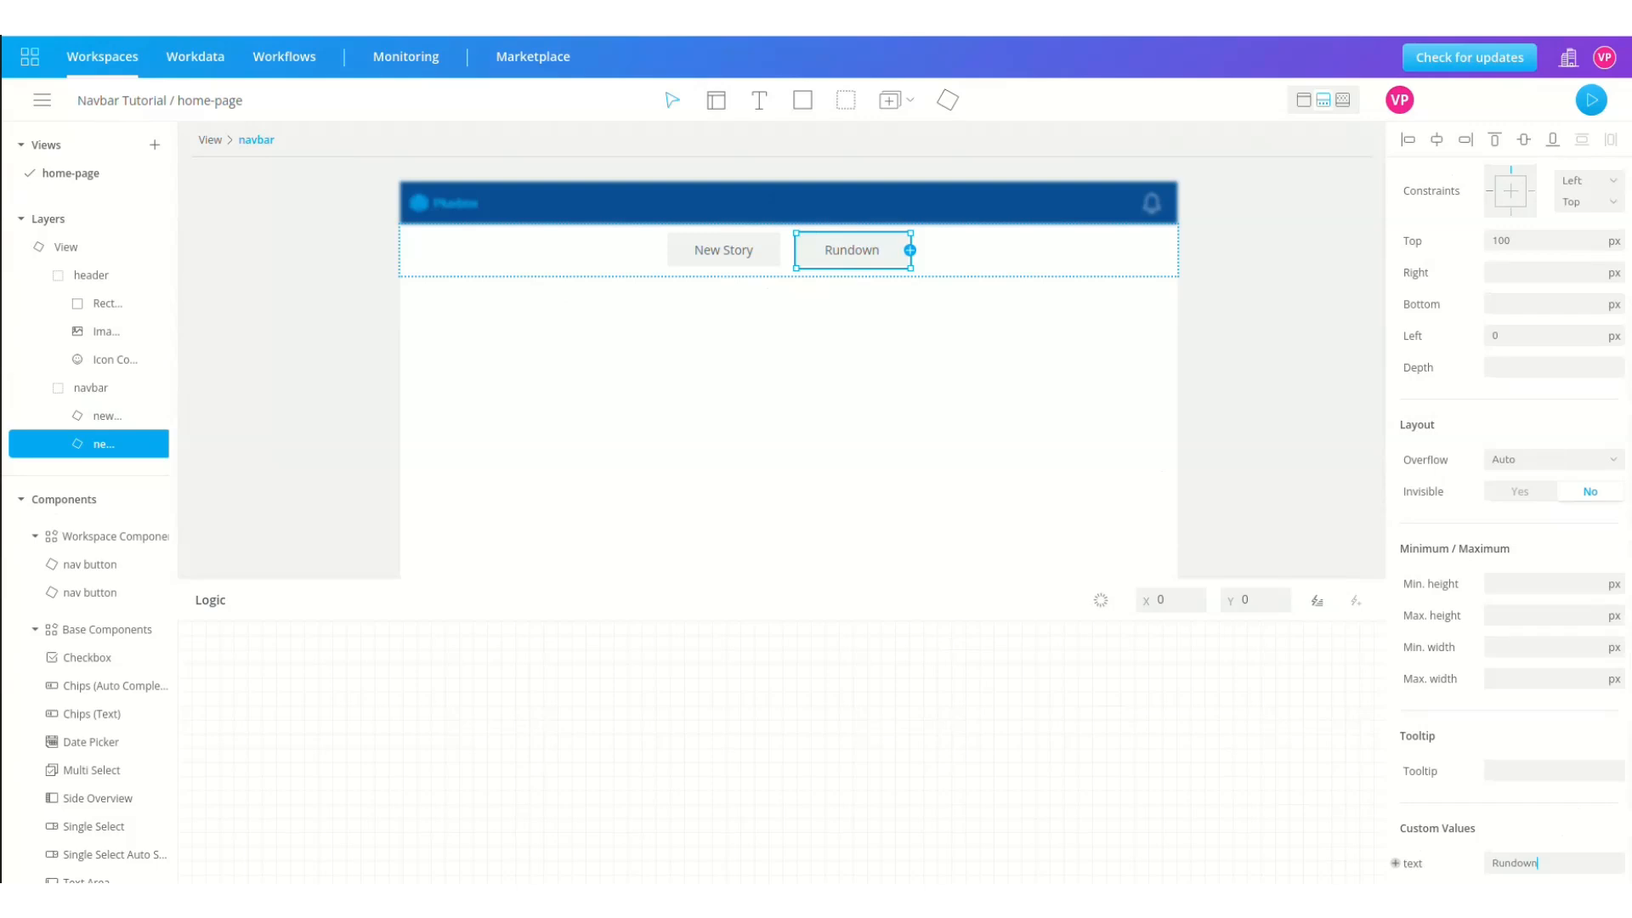
pyautogui.doubleClick(101, 444)
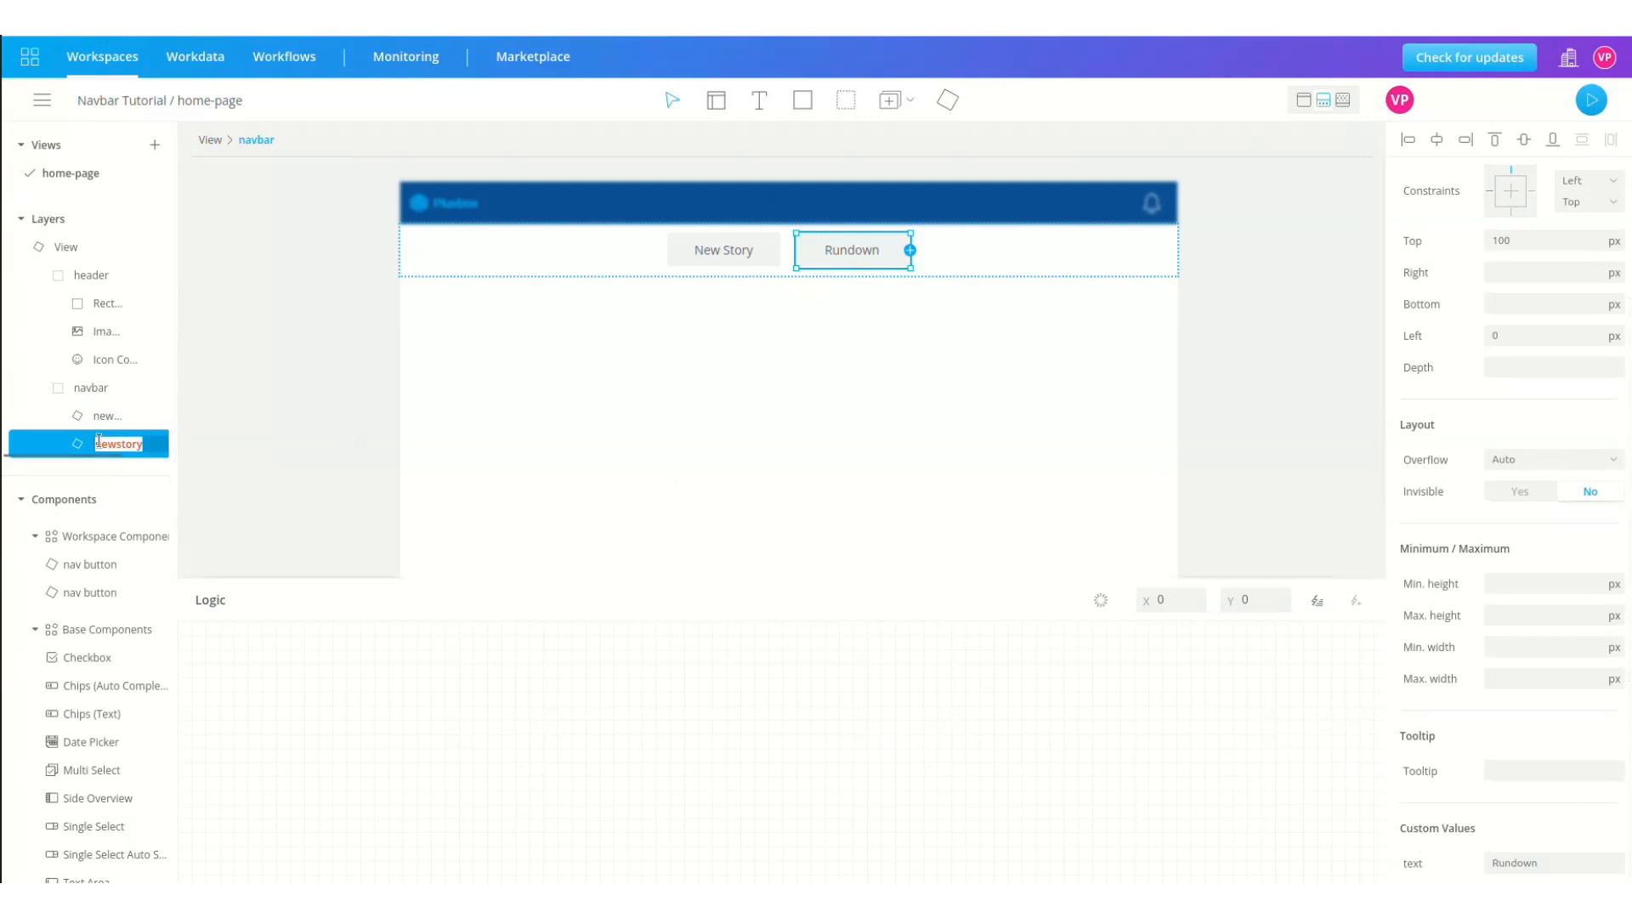
pyautogui.write('rundown')
pyautogui.press('Return')
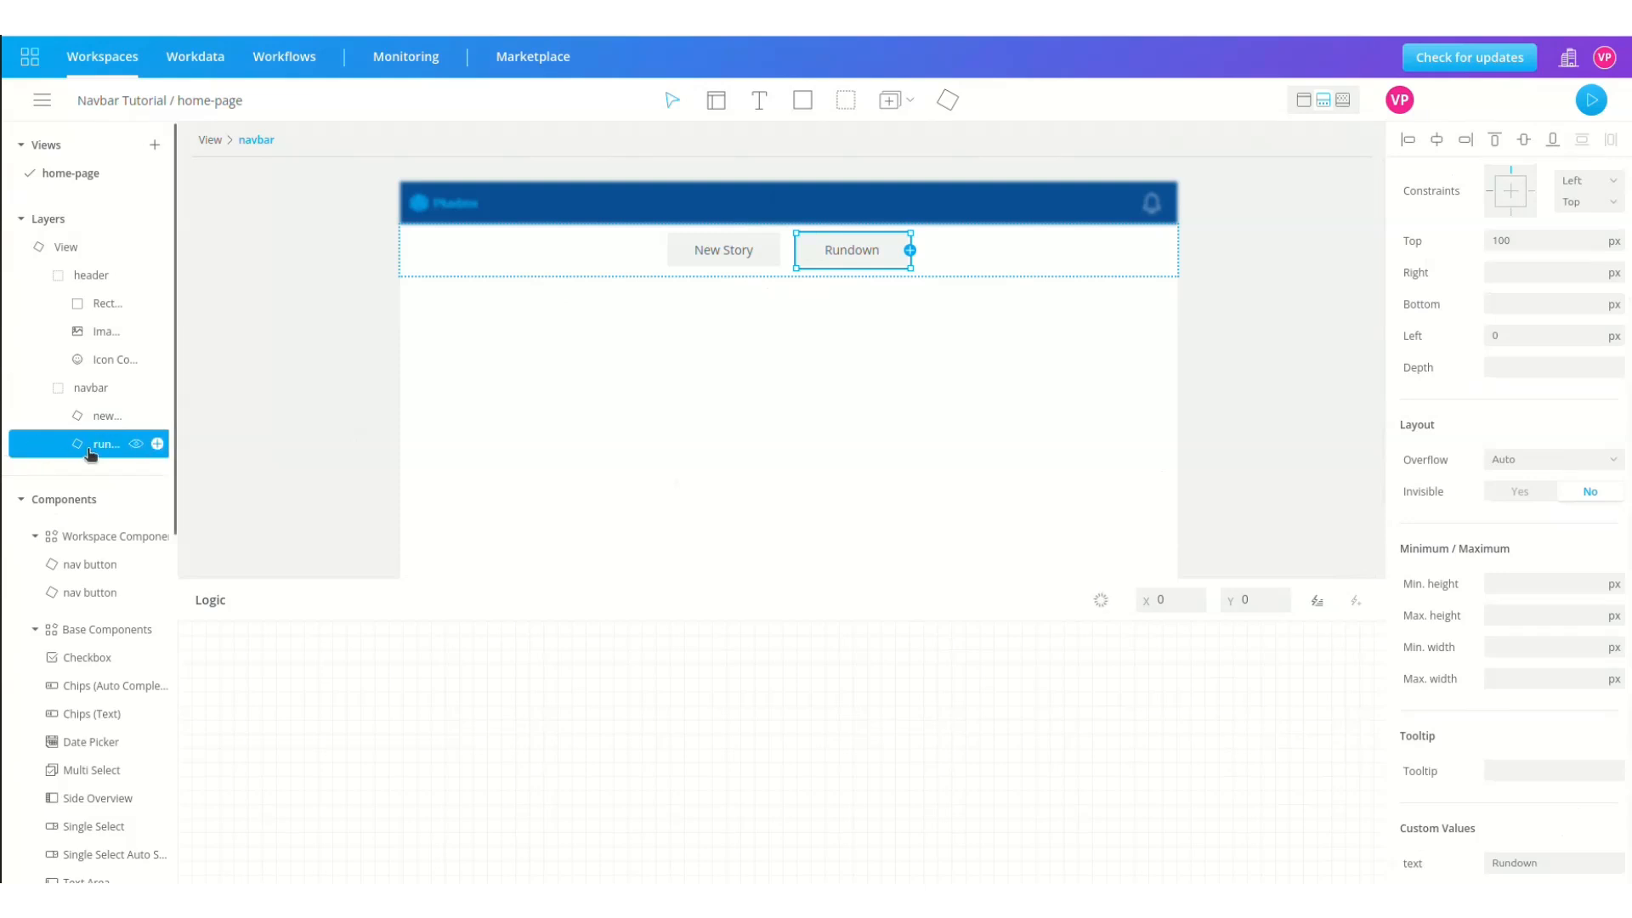
# Step: Duplicate again as a 'Whatsapp' button and name its layer whatsapp
pyautogui.hotkey('ctrl', 'd')
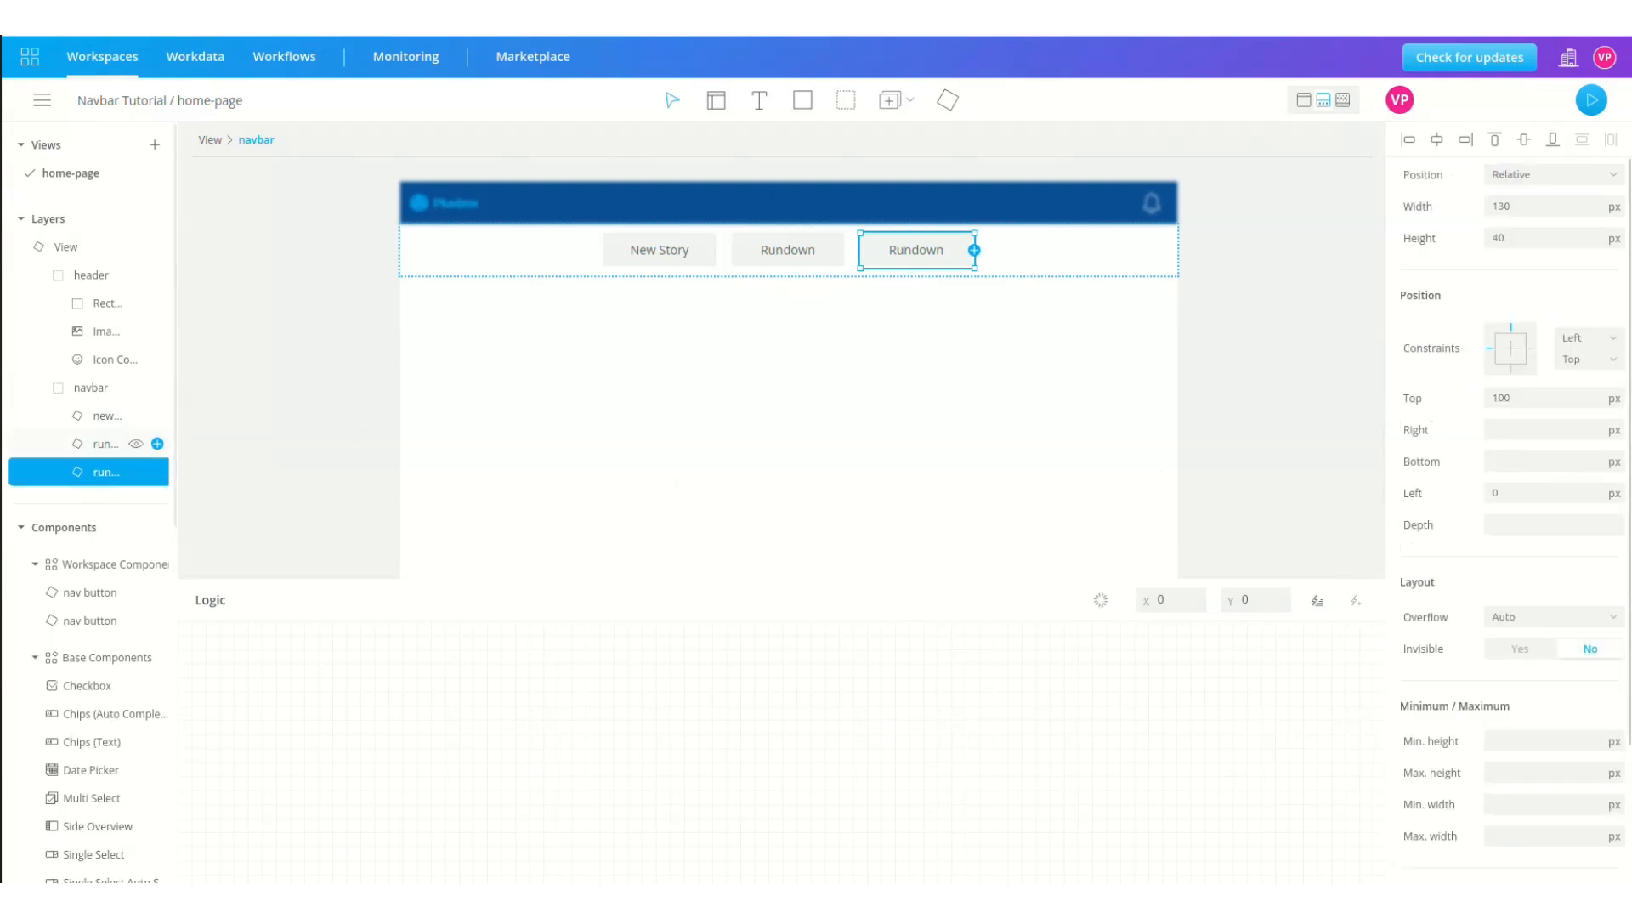
pyautogui.write('Whatsapp')
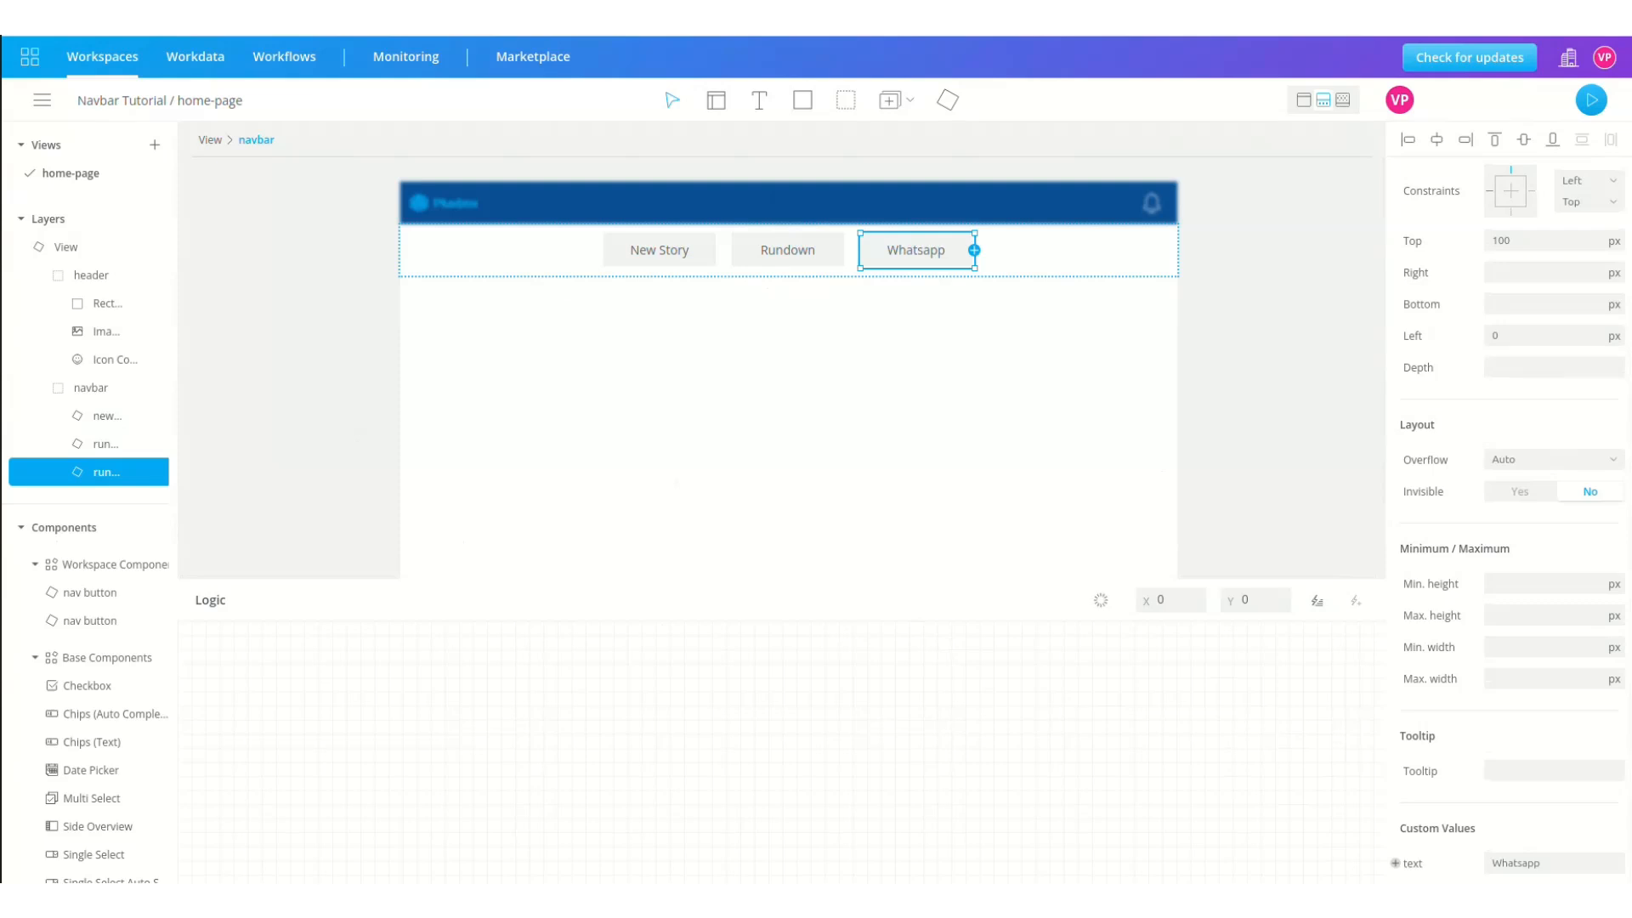
pyautogui.doubleClick(104, 472)
pyautogui.write('whatsa')
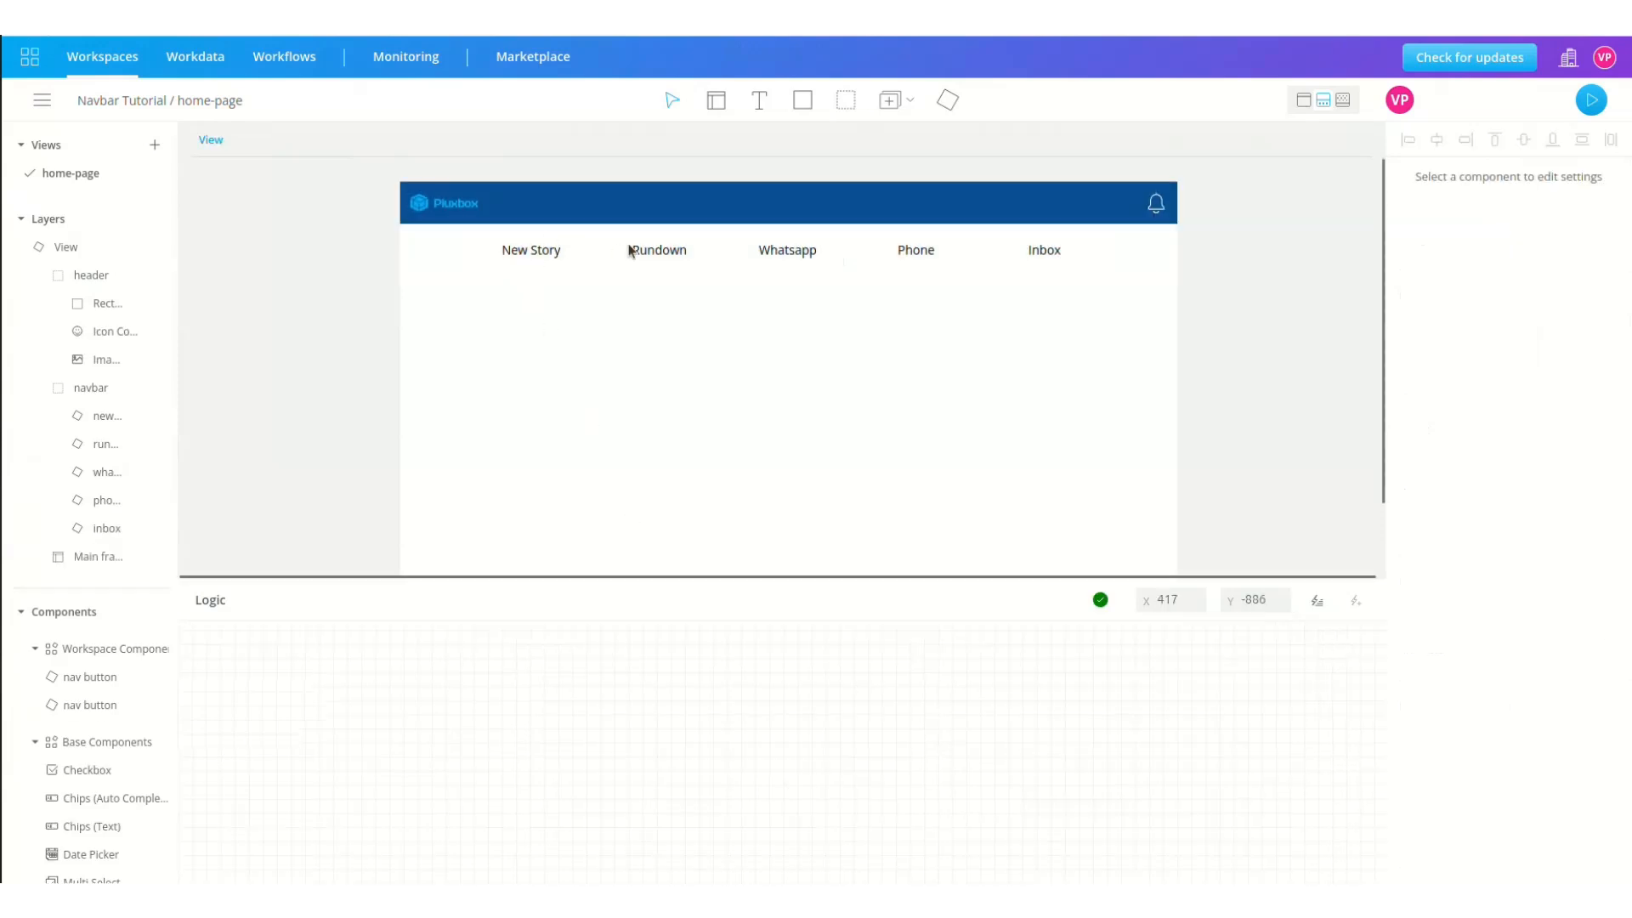
# Step: Open the nav button component and view its background rectangle's colour settings
pyautogui.doubleClick(50, 416)
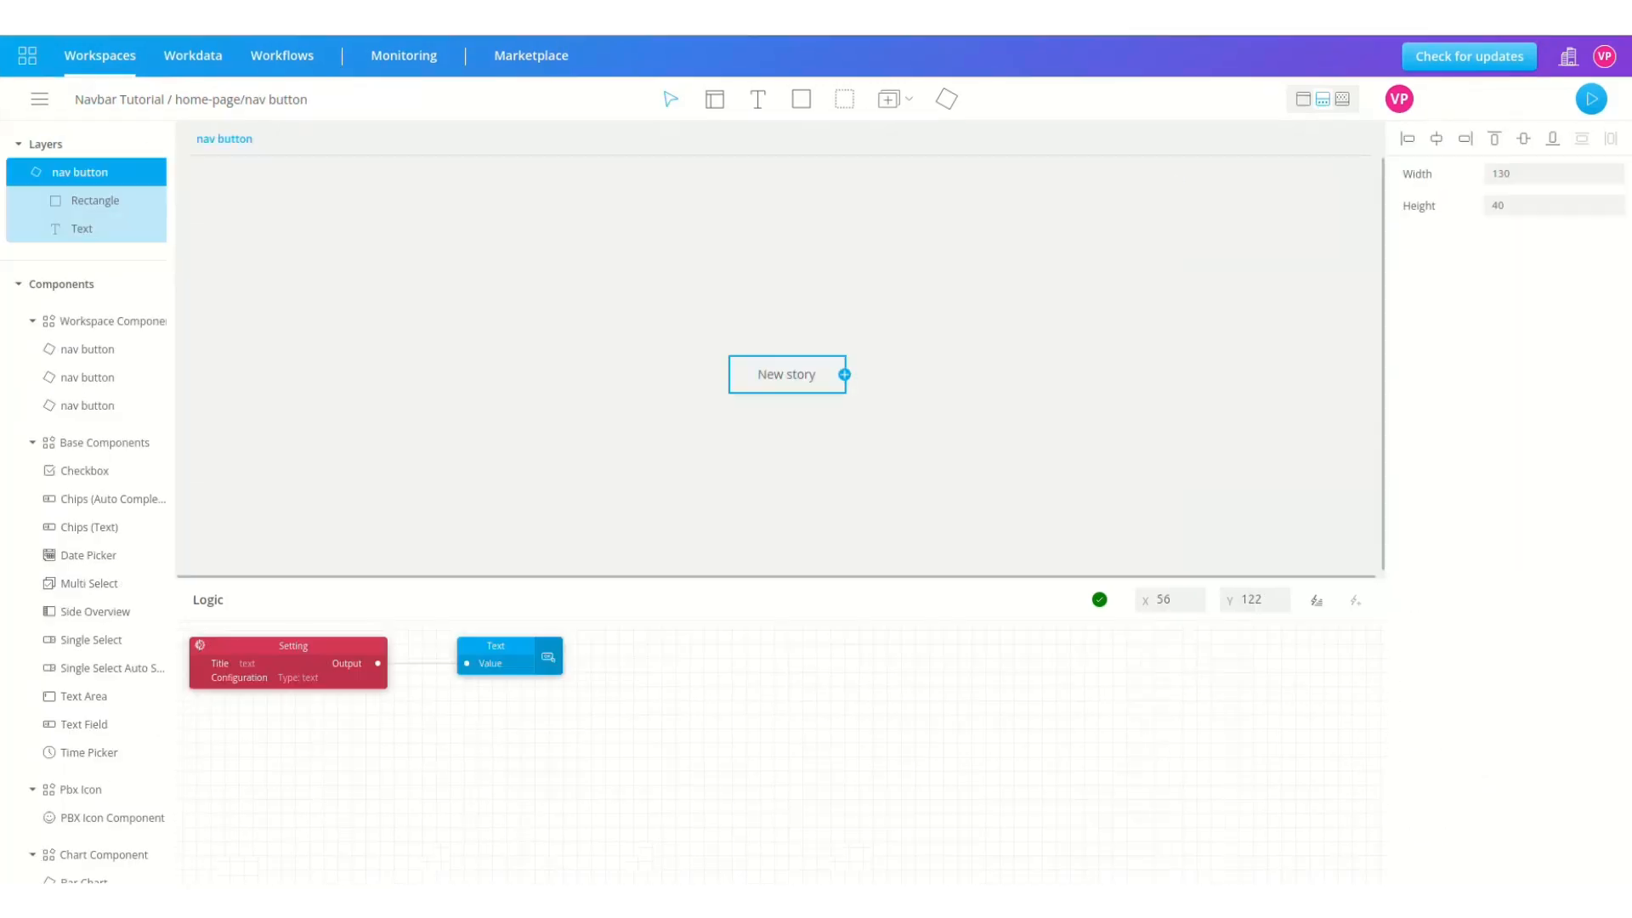
pyautogui.click(120, 202)
pyautogui.scroll(-3, 1509, 650)
pyautogui.scroll(-4, 1508, 649)
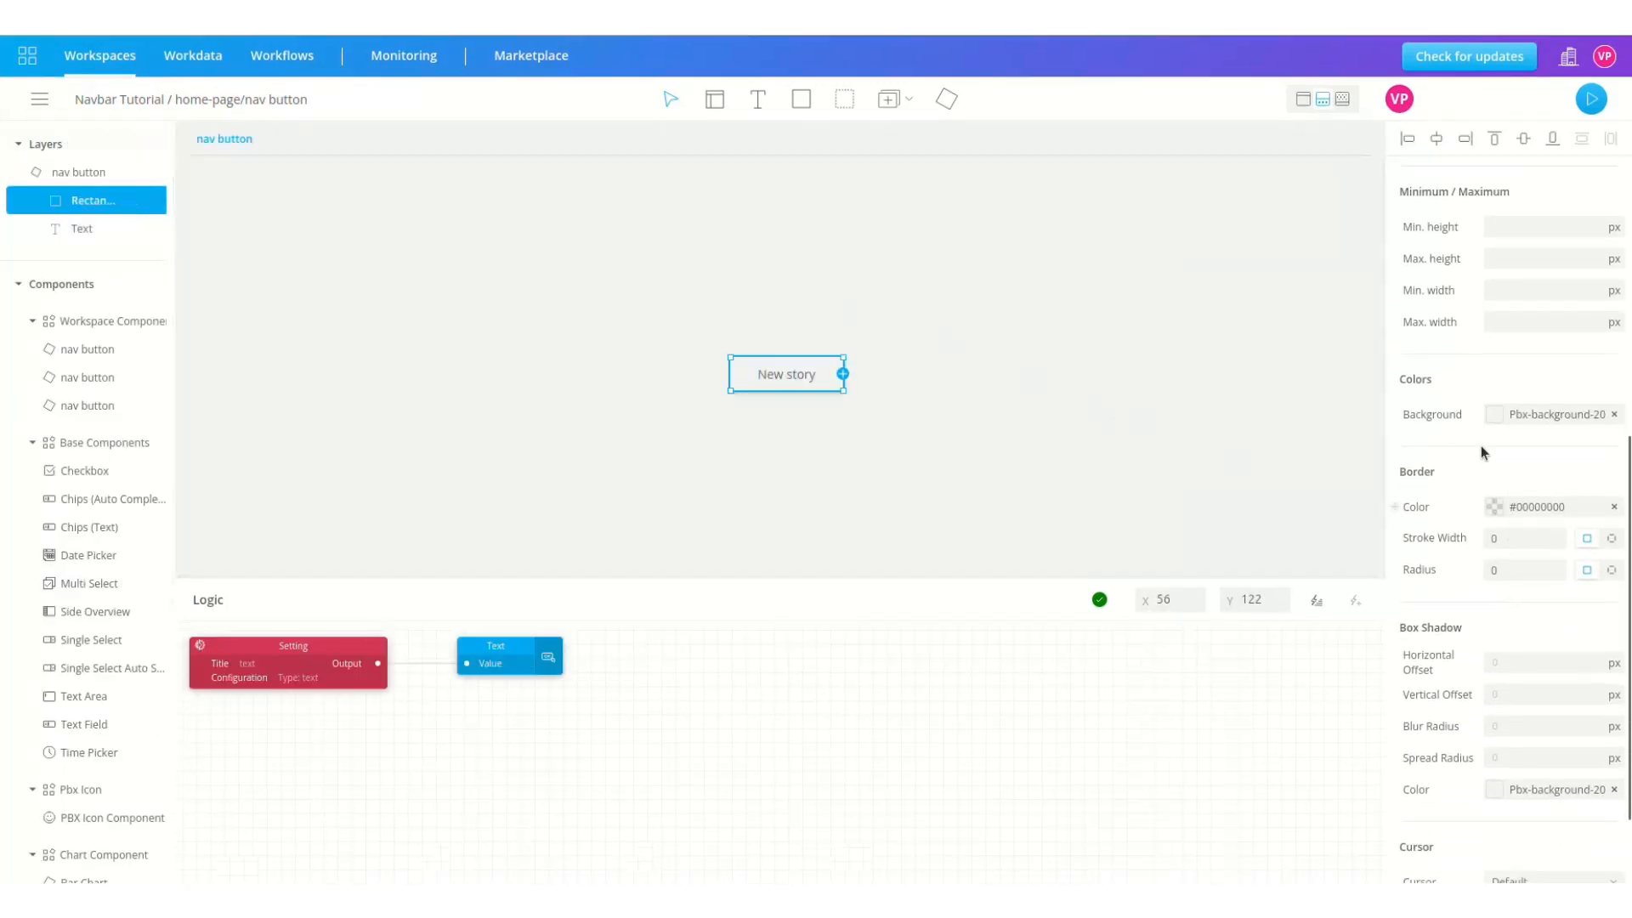
pyautogui.click(1496, 416)
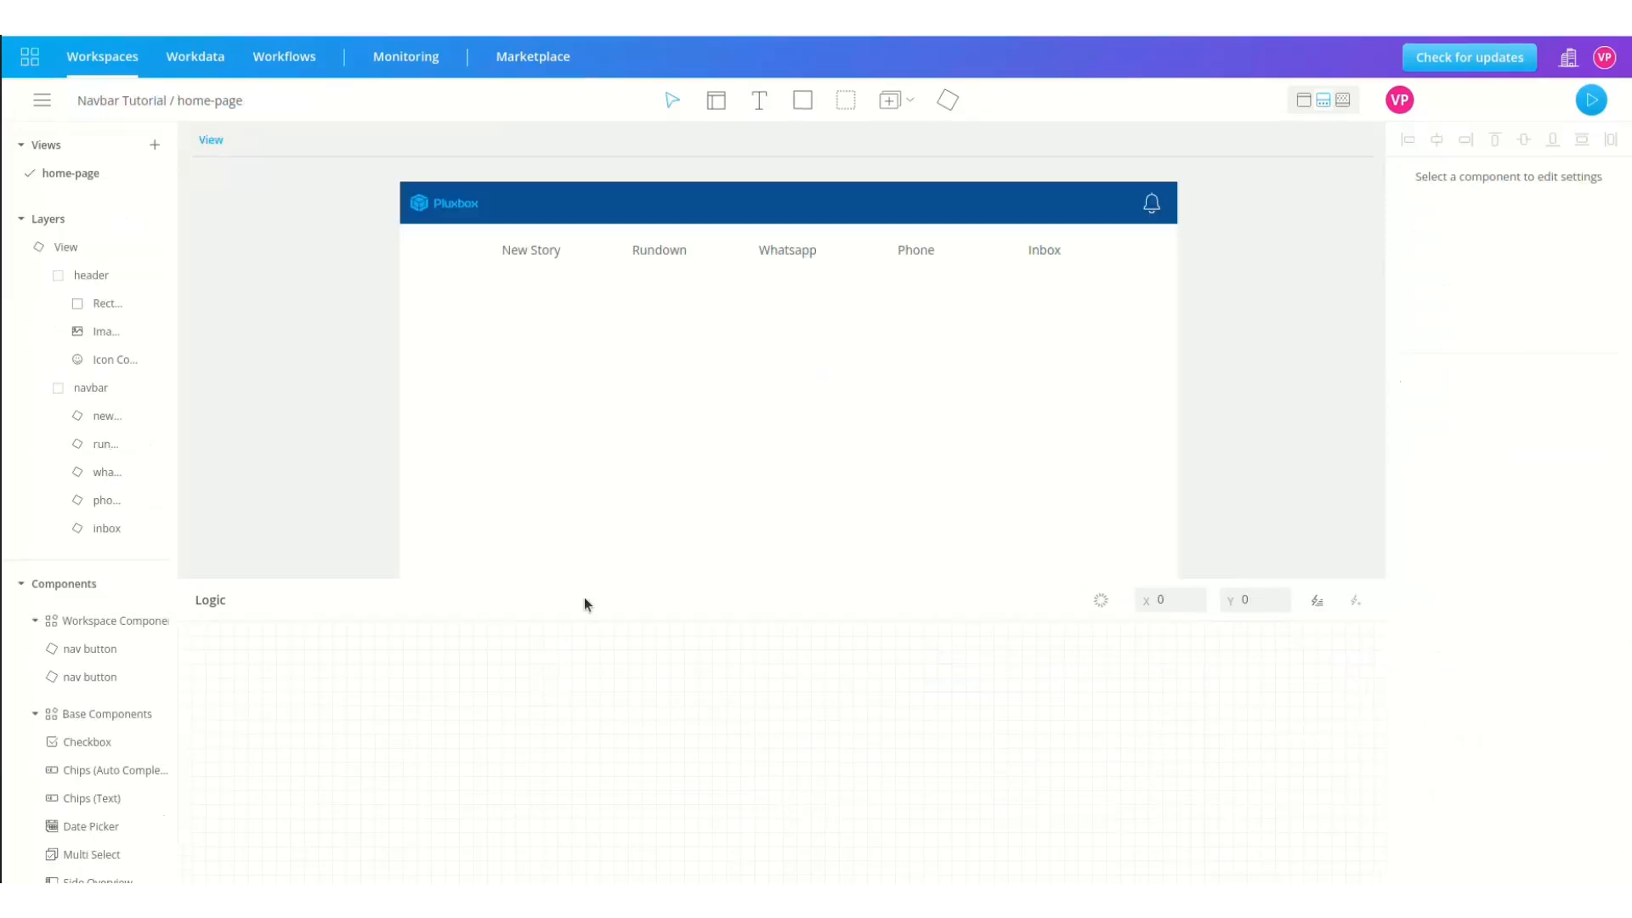
# Step: Re-enter the nav button component and duplicate its background rectangle
pyautogui.doubleClick(35, 417)
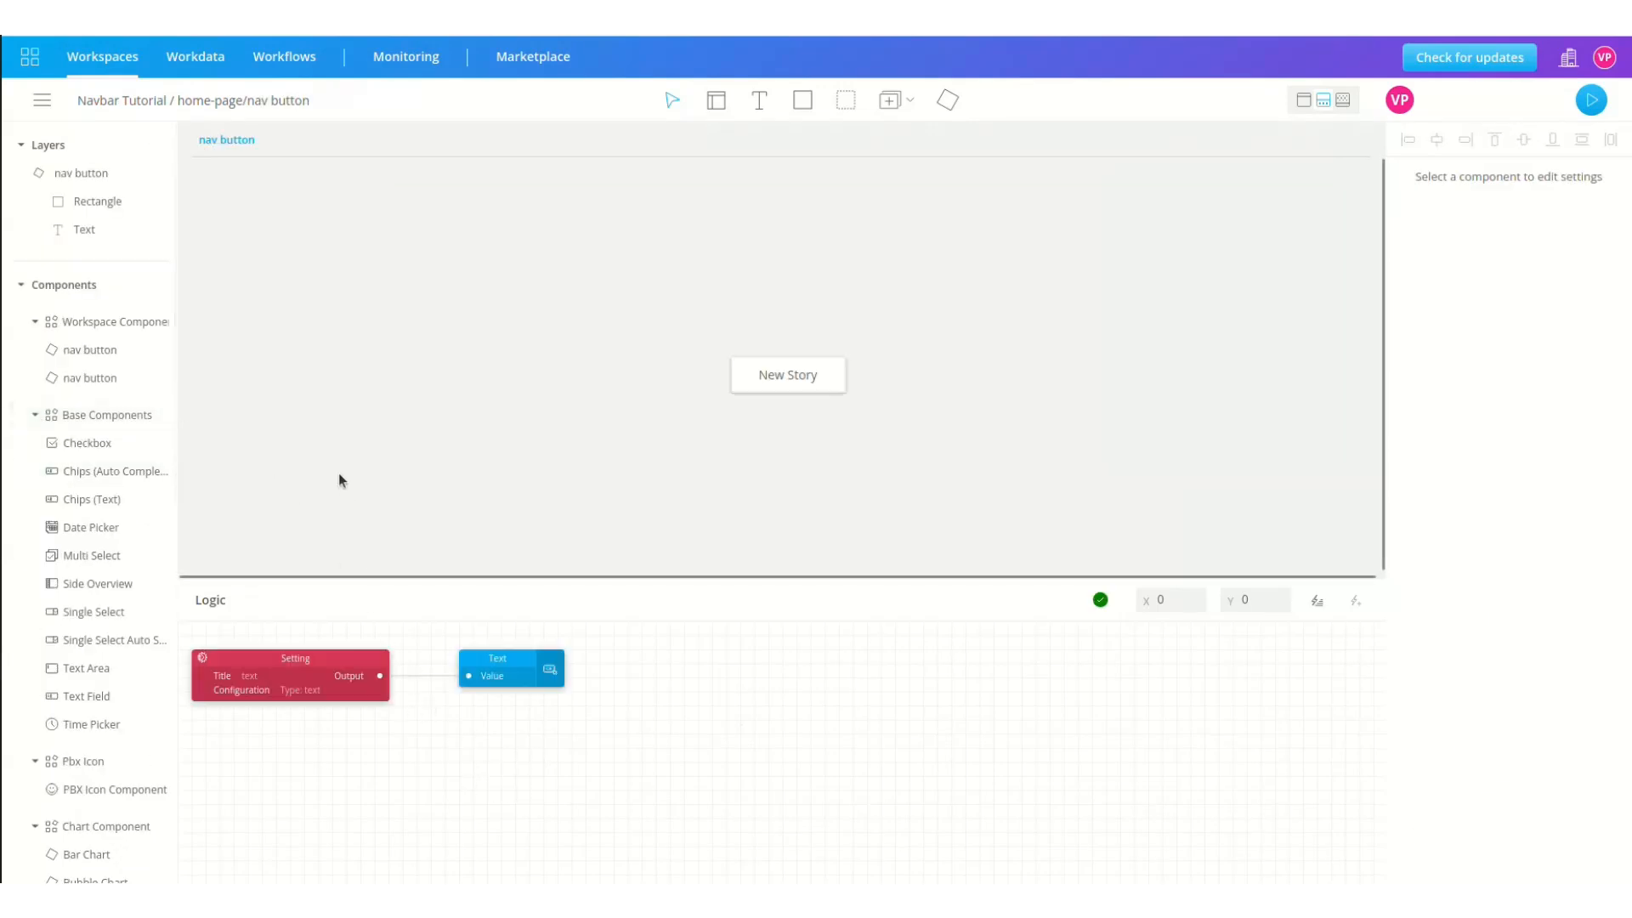
pyautogui.click(95, 201)
pyautogui.hotkey('ctrl', 'v')
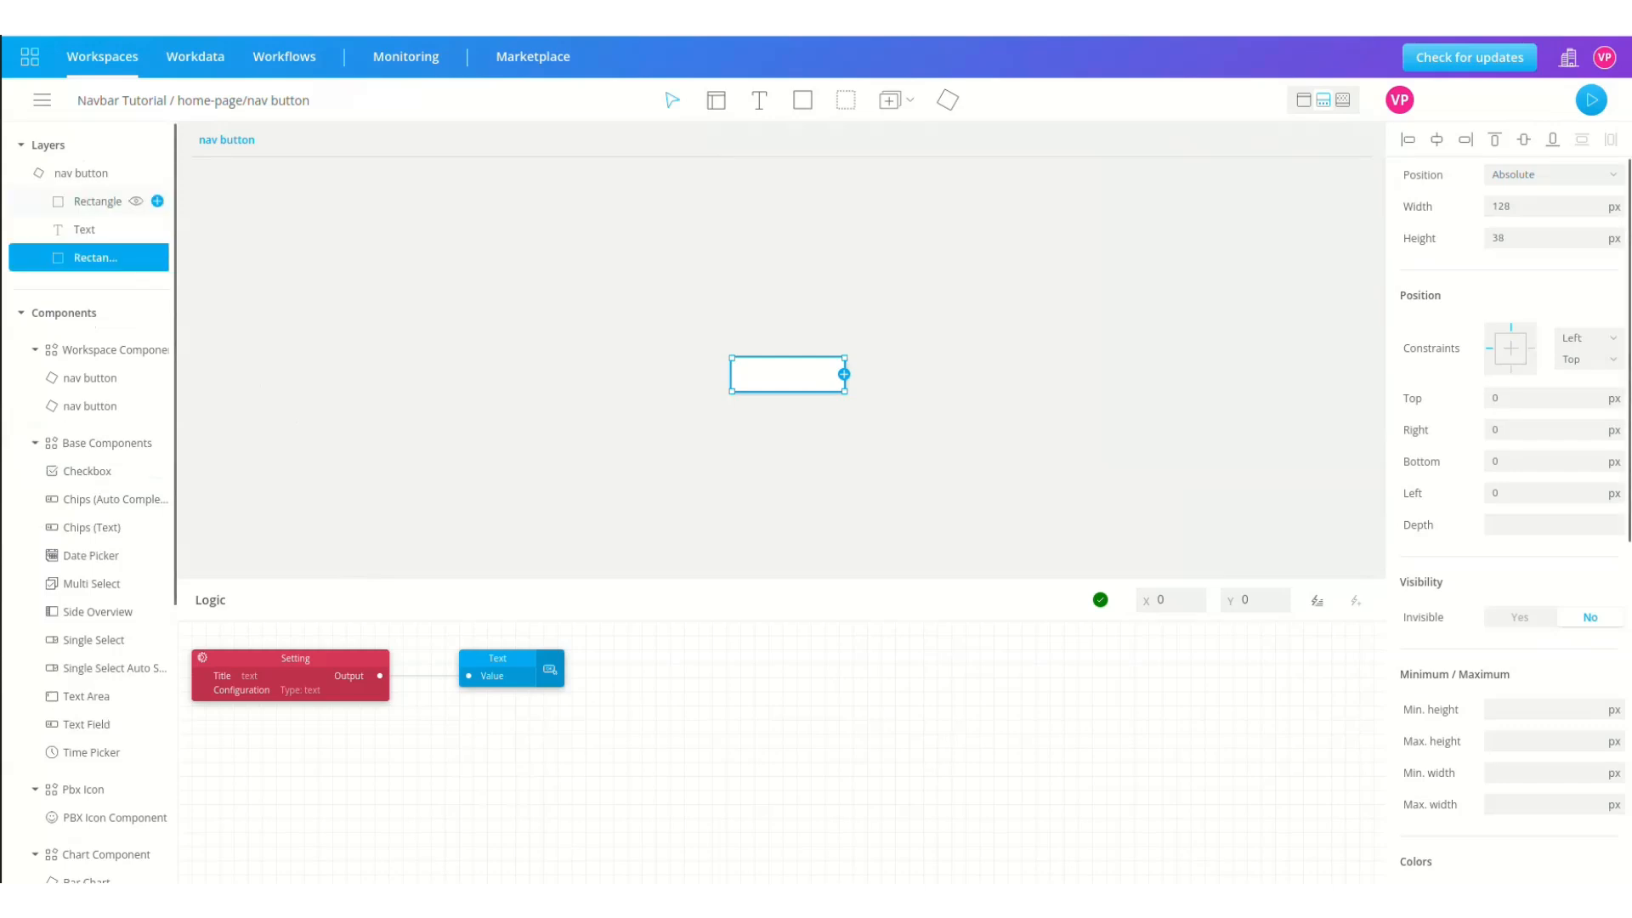
# Step: Pin the copy to the right and bottom edges with 0 offsets
pyautogui.click(1532, 349)
pyautogui.click(1511, 370)
pyautogui.click(1511, 435)
pyautogui.press('BackSpace')
pyautogui.write('0')
pyautogui.click(1511, 462)
pyautogui.press('BackSpace')
pyautogui.write('0')
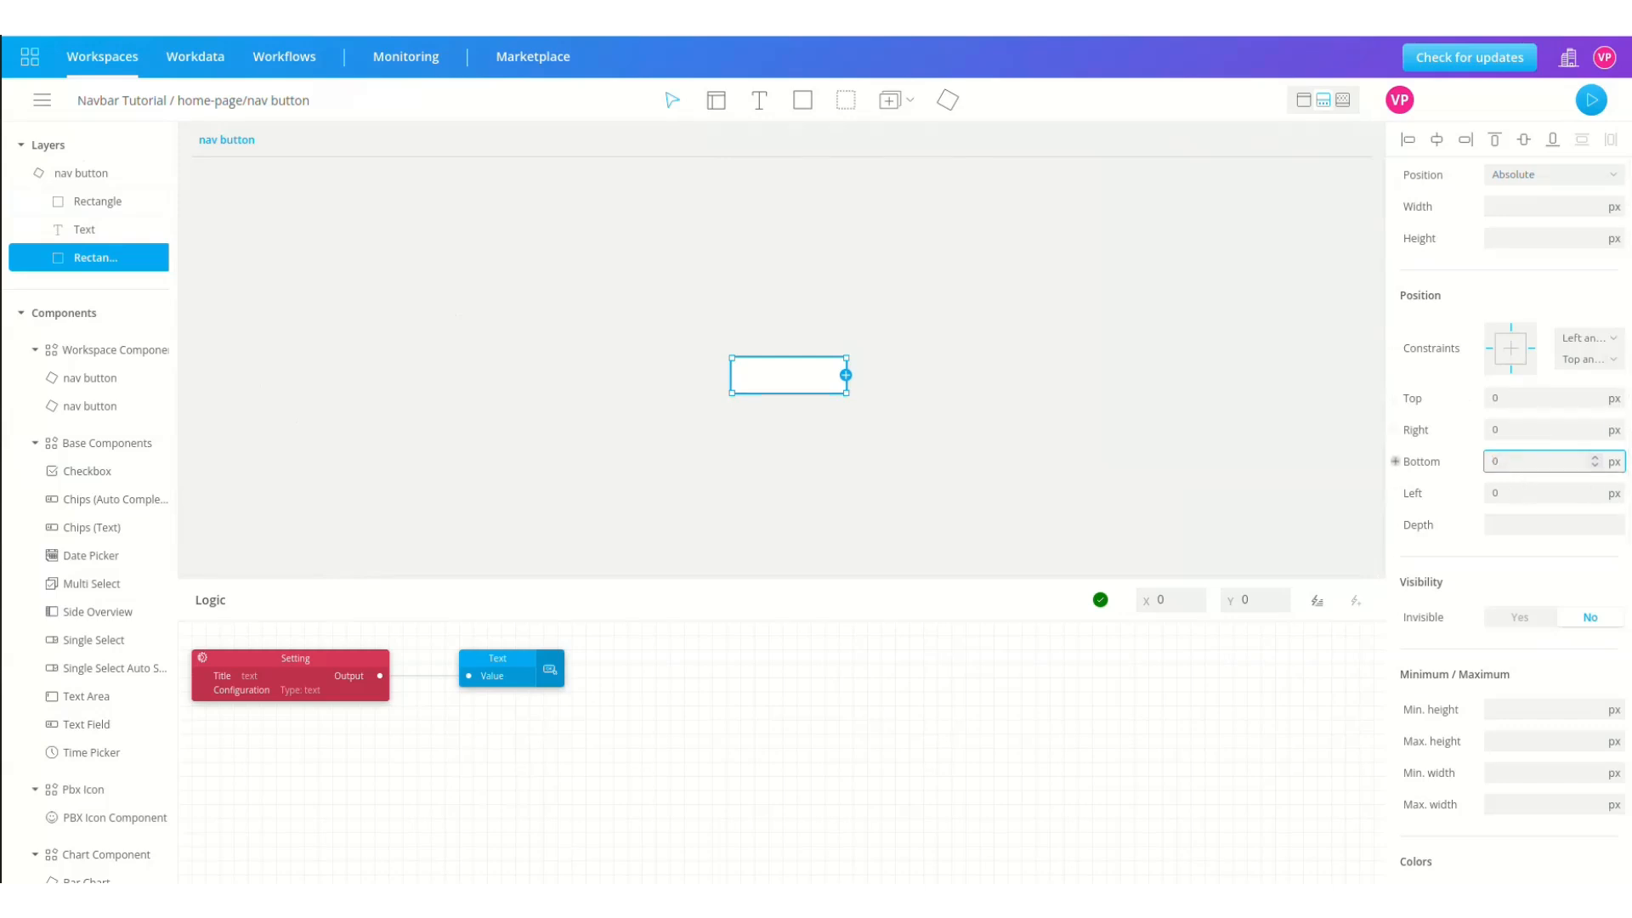
# Step: Set the copy's background alpha to 0 so it is fully transparent
pyautogui.scroll(-7, 1489, 336)
pyautogui.click(1494, 306)
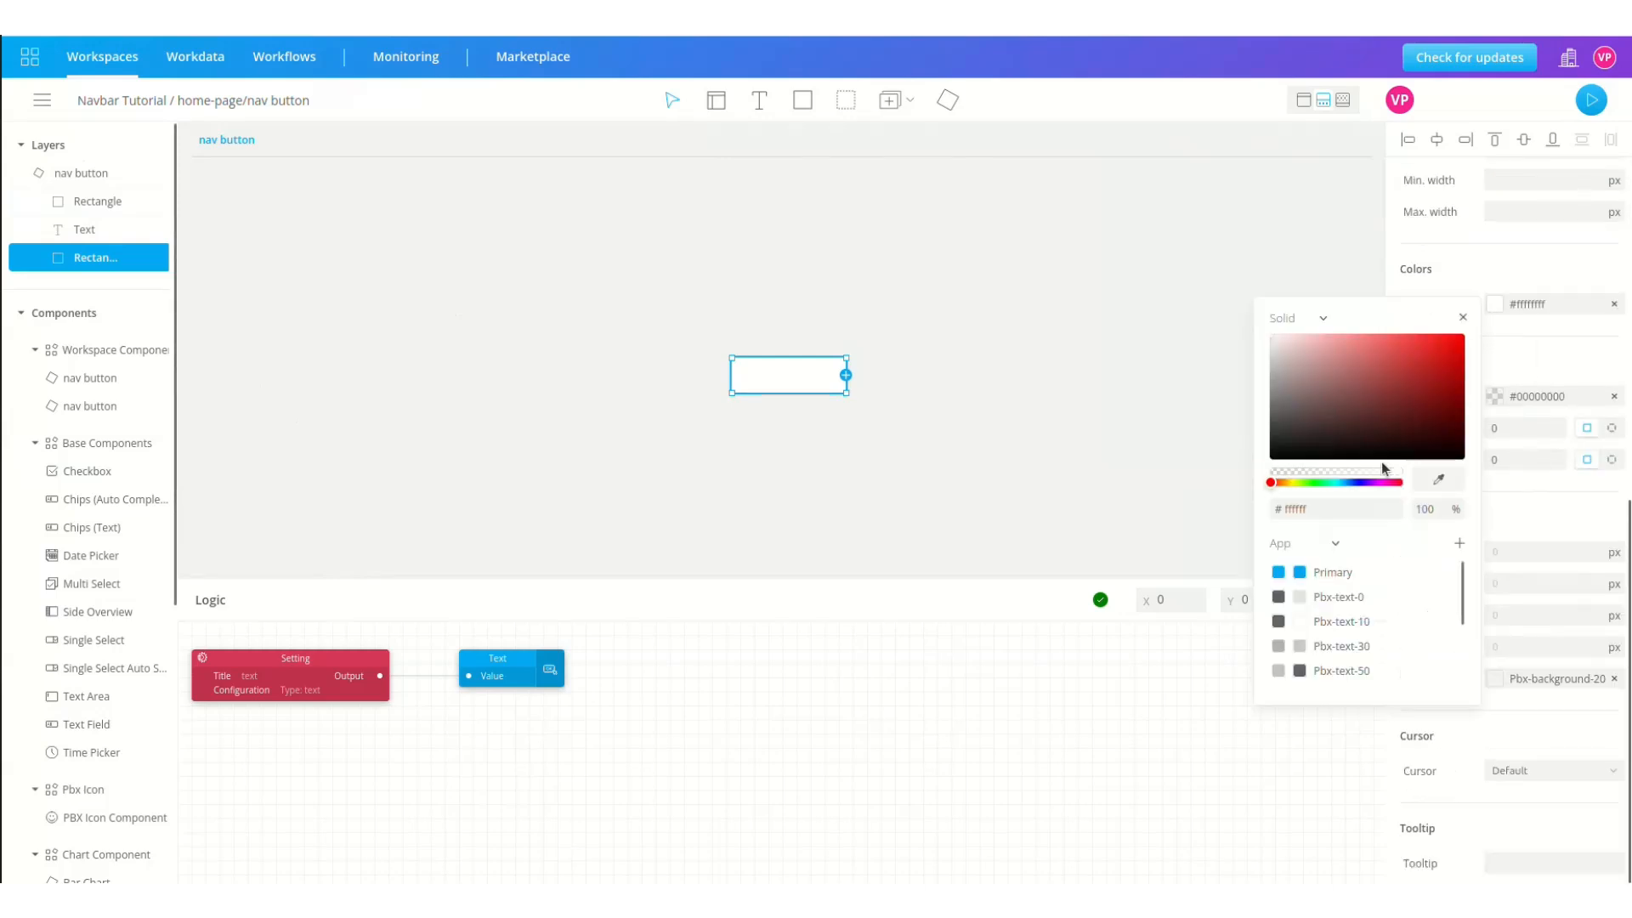
pyautogui.moveTo(1381, 471); pyautogui.dragTo(1300, 474)
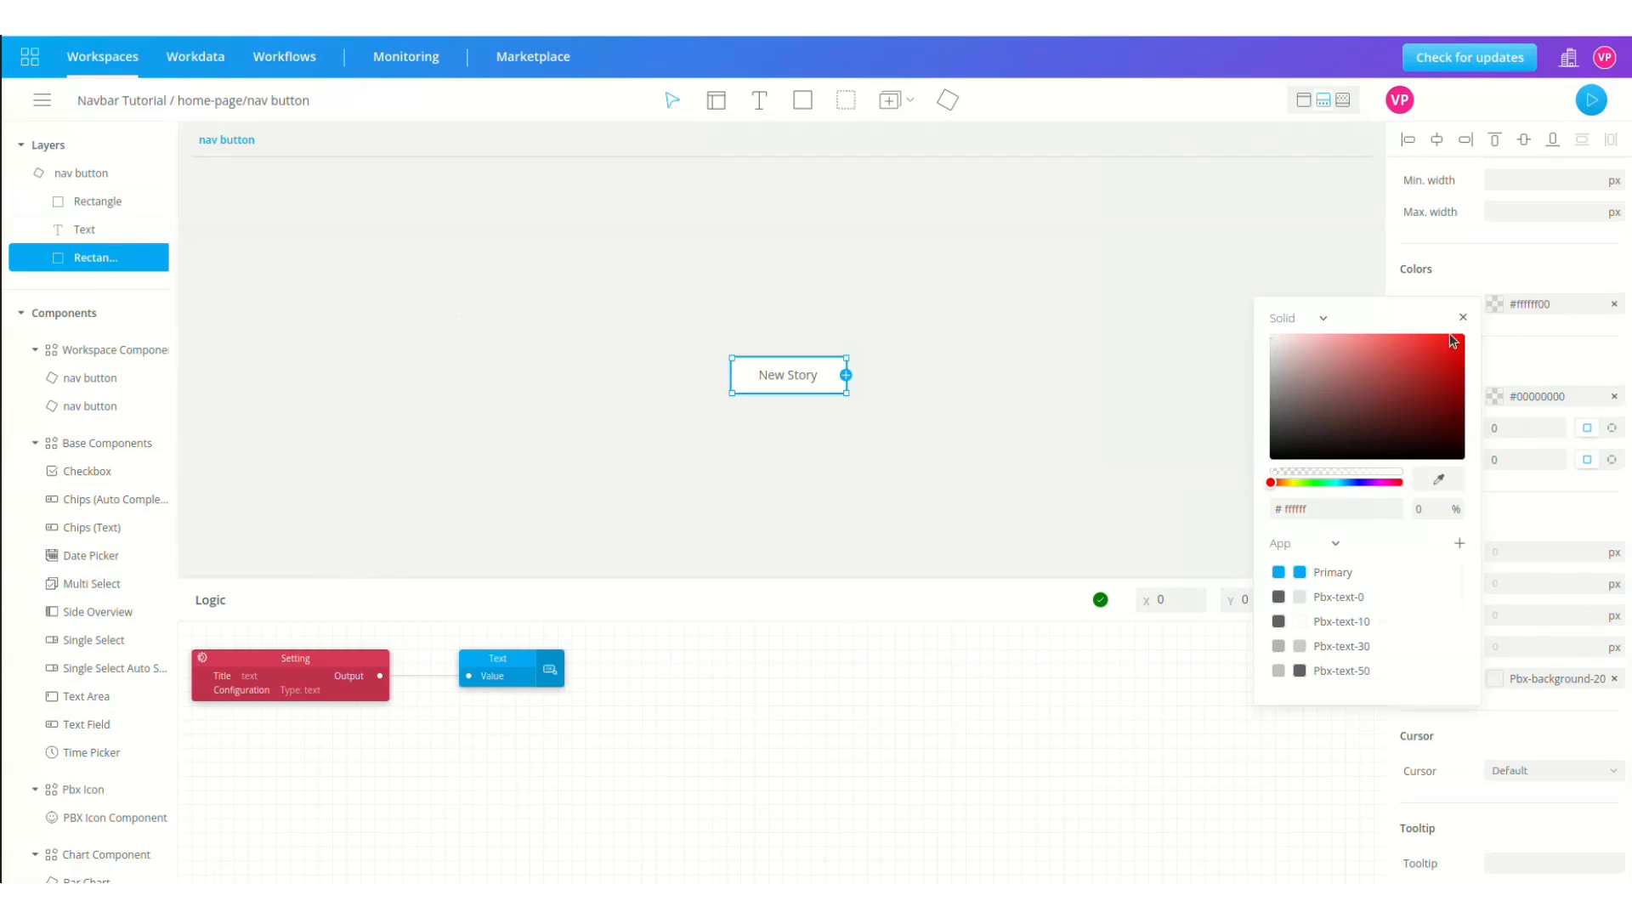
pyautogui.click(127, 258)
# Step: Rename the overlay layer 'interaction' and give it a Pointer hover cursor
pyautogui.doubleClick(128, 257)
pyautogui.write('interaction')
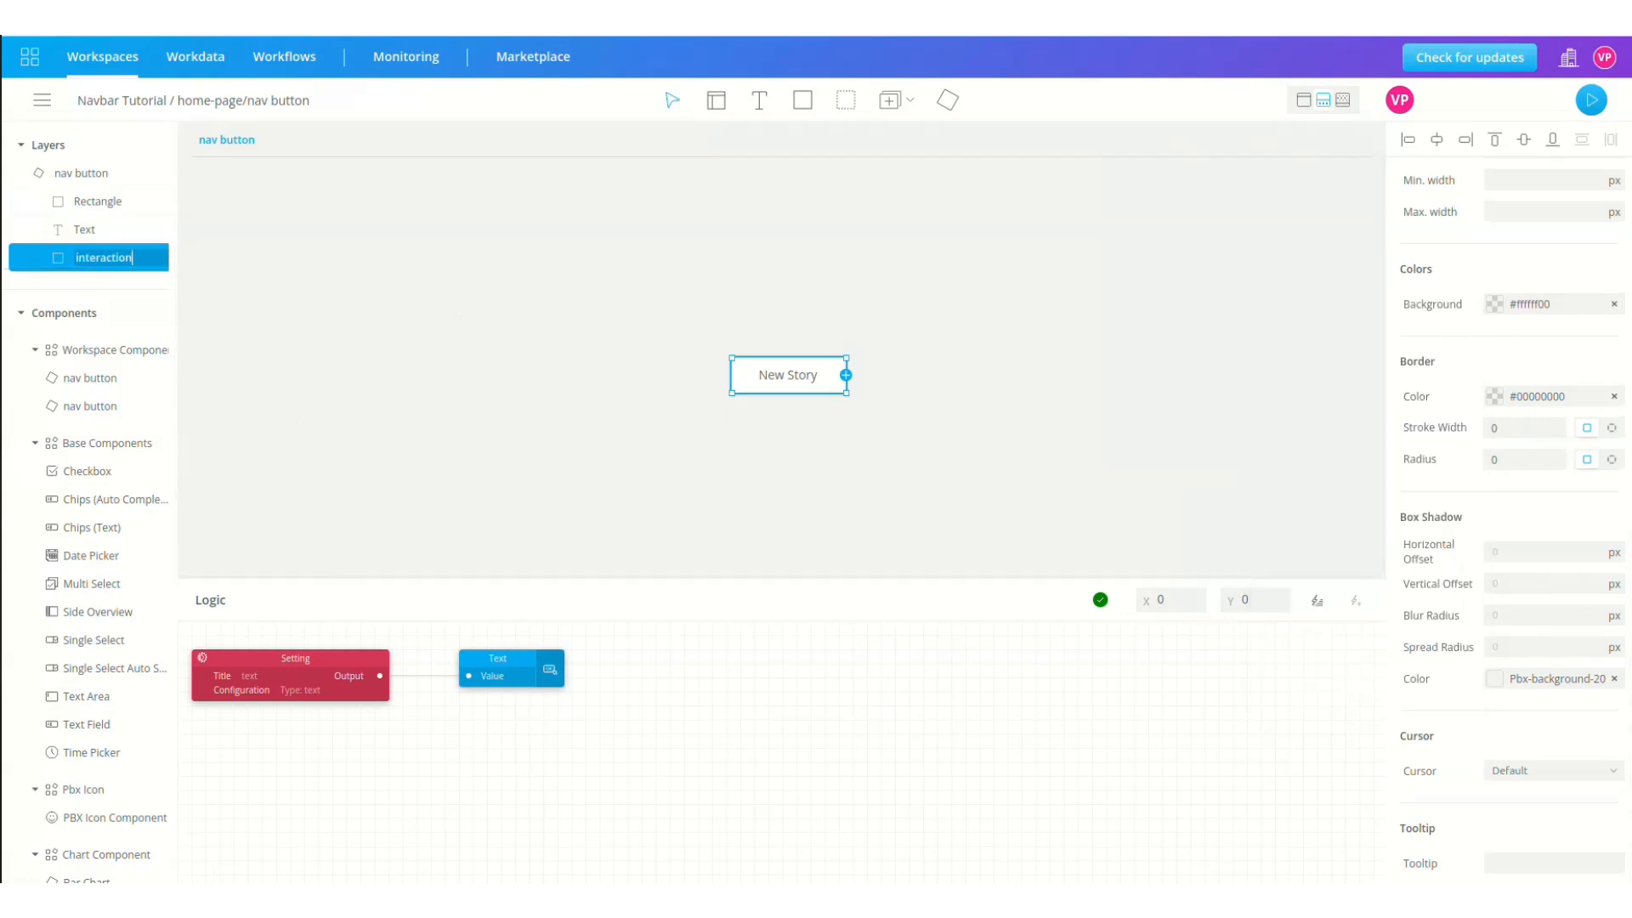
pyautogui.press('Return')
pyautogui.click(1558, 771)
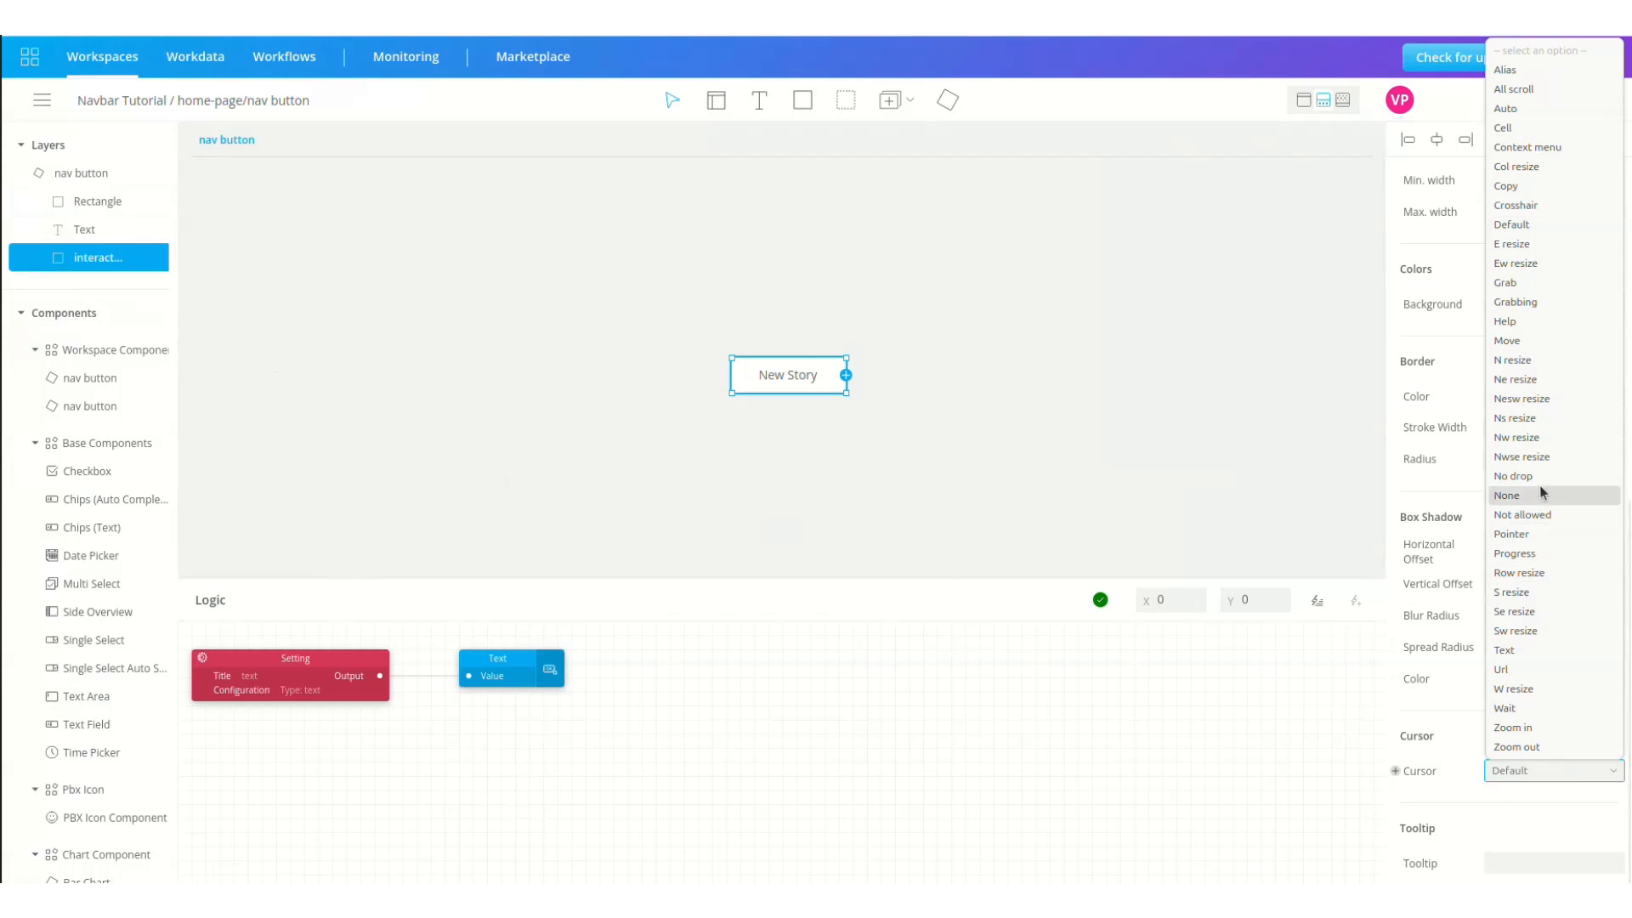
pyautogui.click(1547, 534)
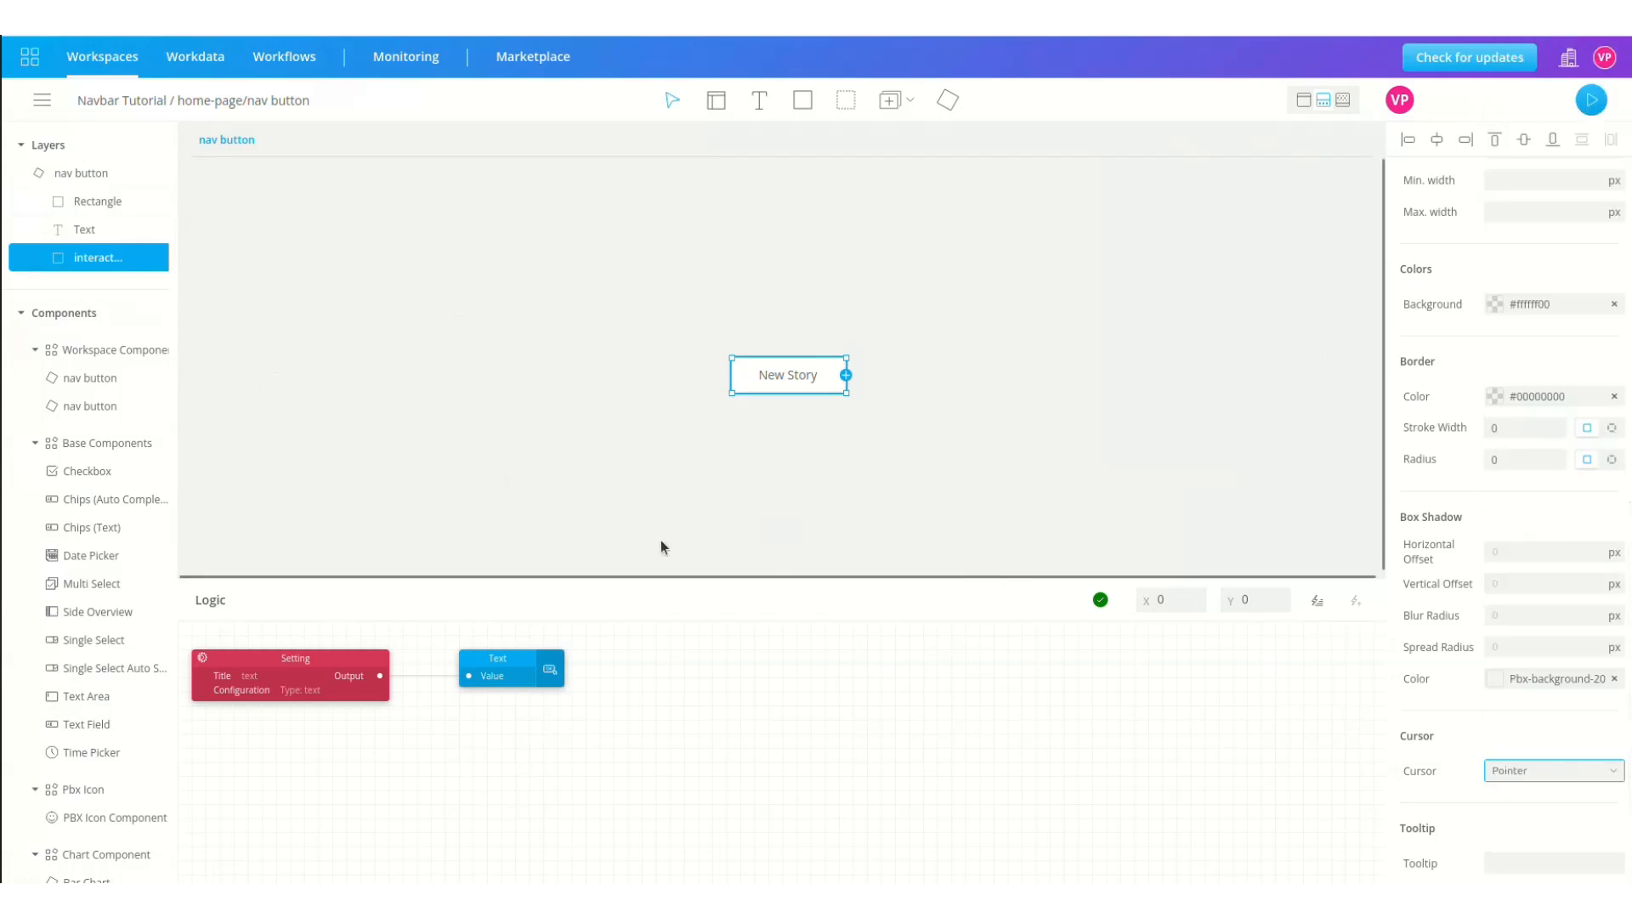
# Step: Add a Click event node for the interaction layer below the Setting node
pyautogui.click(158, 257)
pyautogui.click(190, 269)
pyautogui.moveTo(242, 646); pyautogui.dragTo(243, 765)
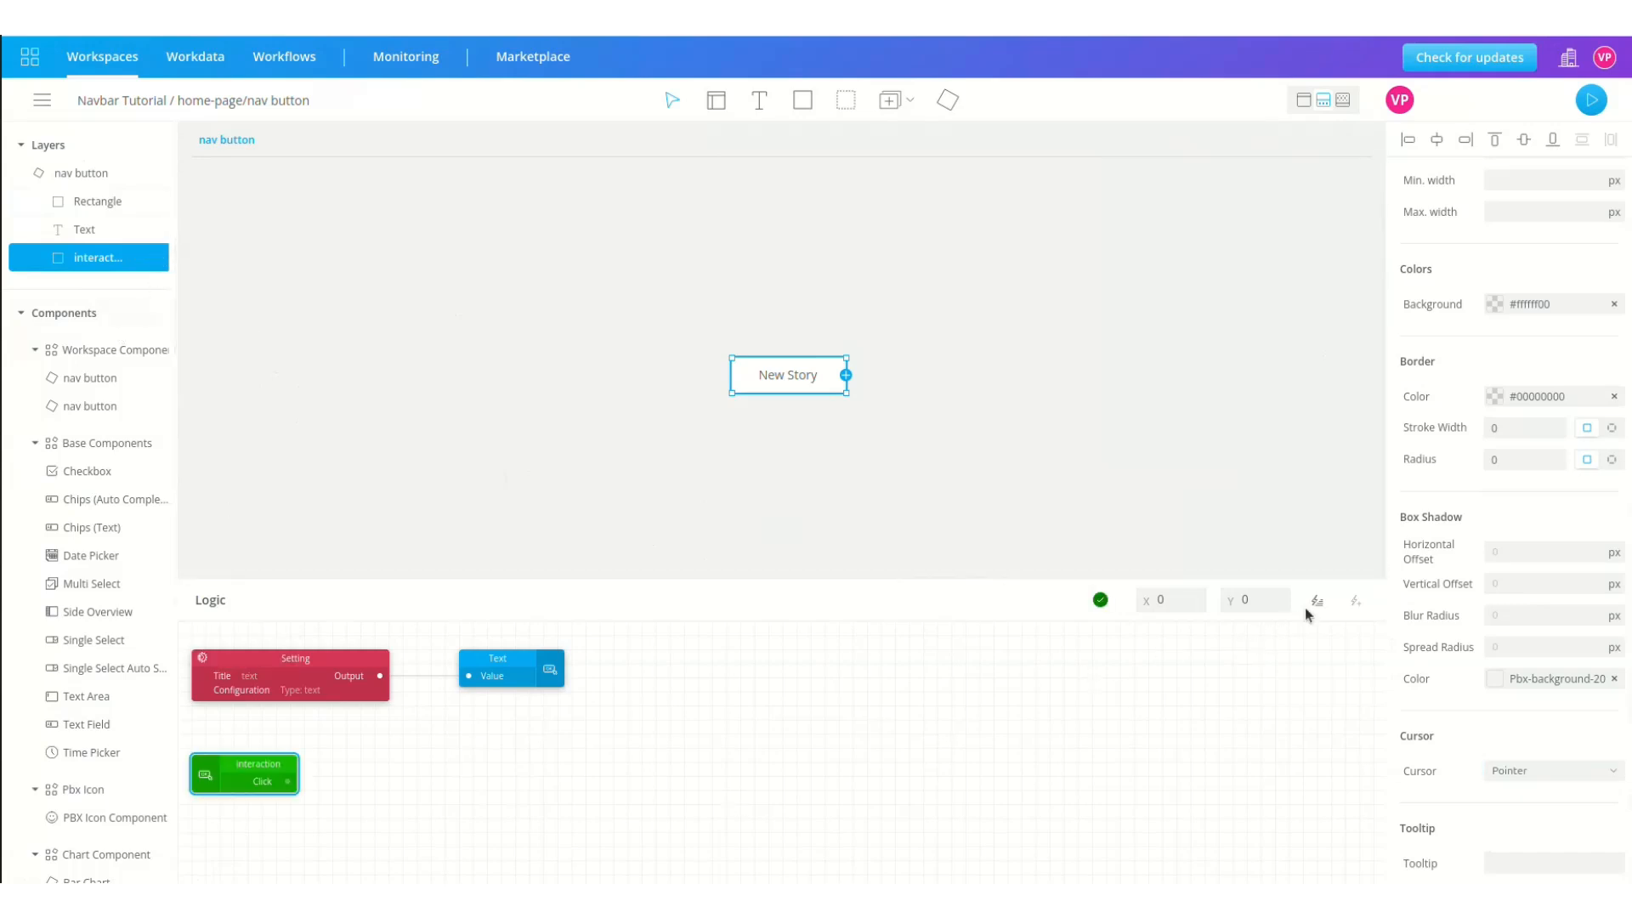
# Step: Insert a Send Event block wired from Click, title it 'Click', and return to home-page
pyautogui.click(1317, 601)
pyautogui.write('sen')
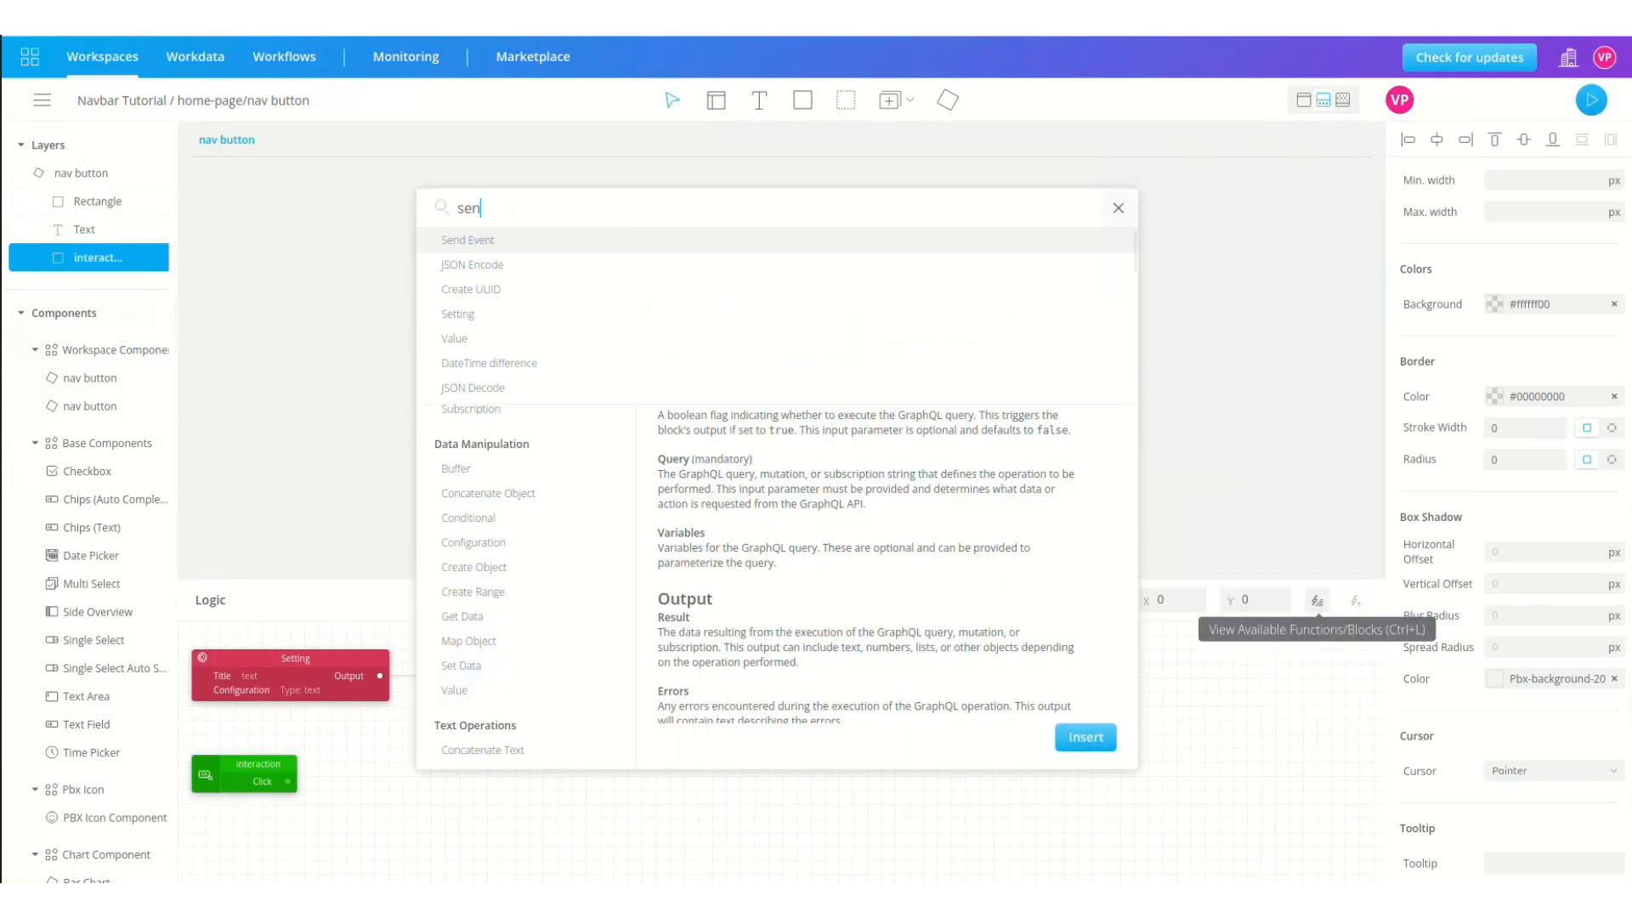
pyautogui.click(781, 247)
pyautogui.click(1086, 737)
pyautogui.moveTo(260, 642); pyautogui.dragTo(434, 758)
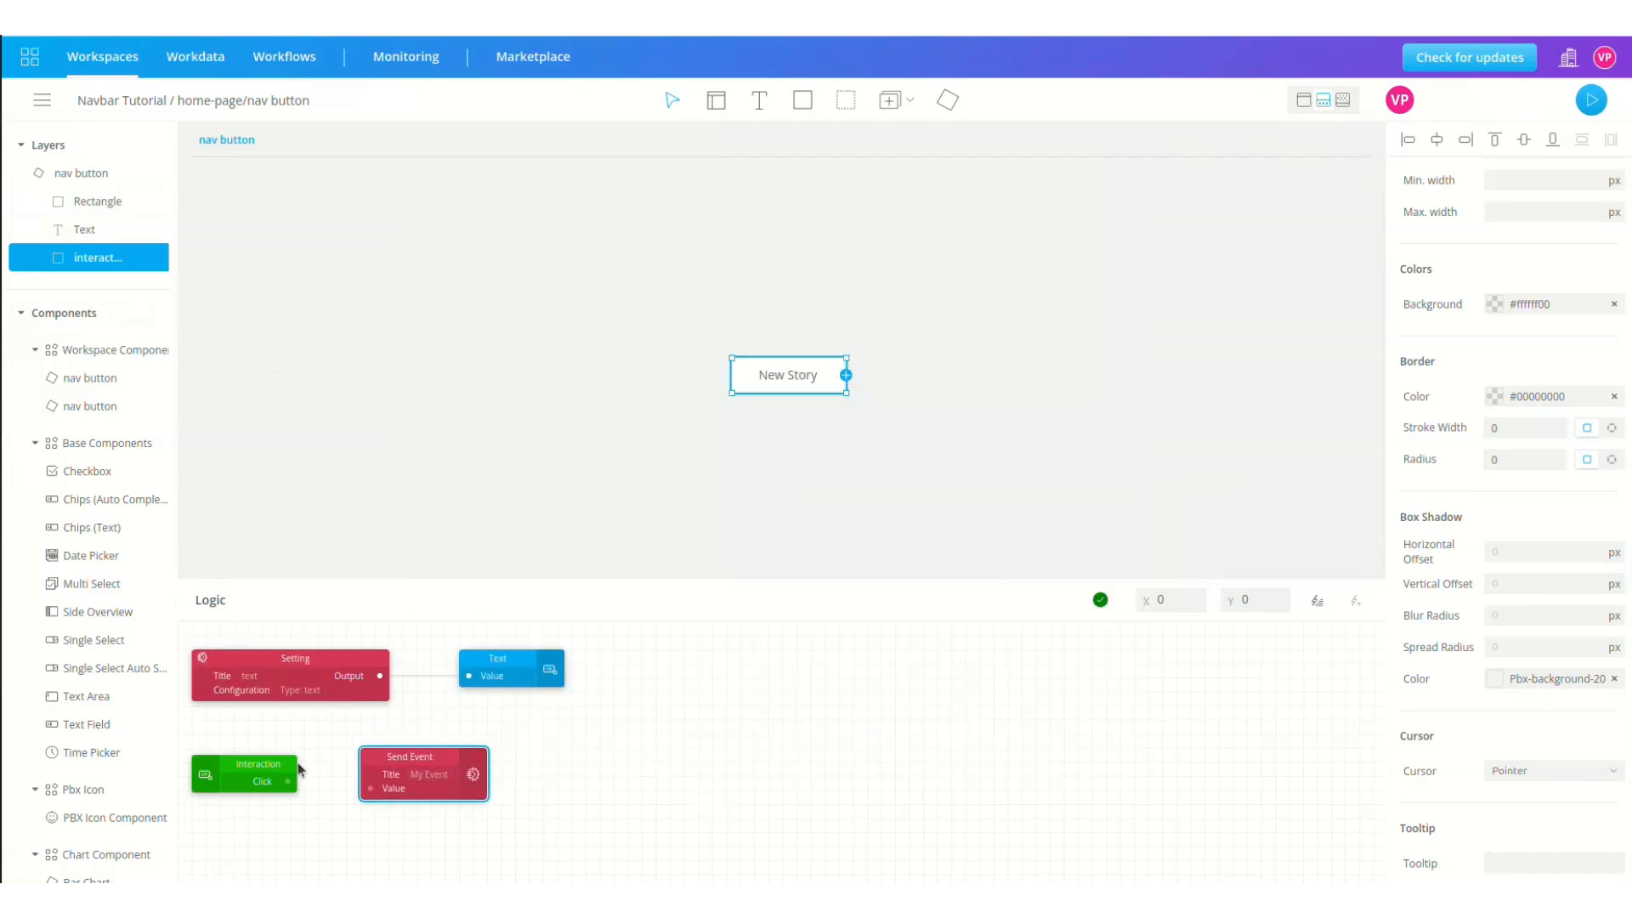
pyautogui.moveTo(287, 781); pyautogui.dragTo(371, 788)
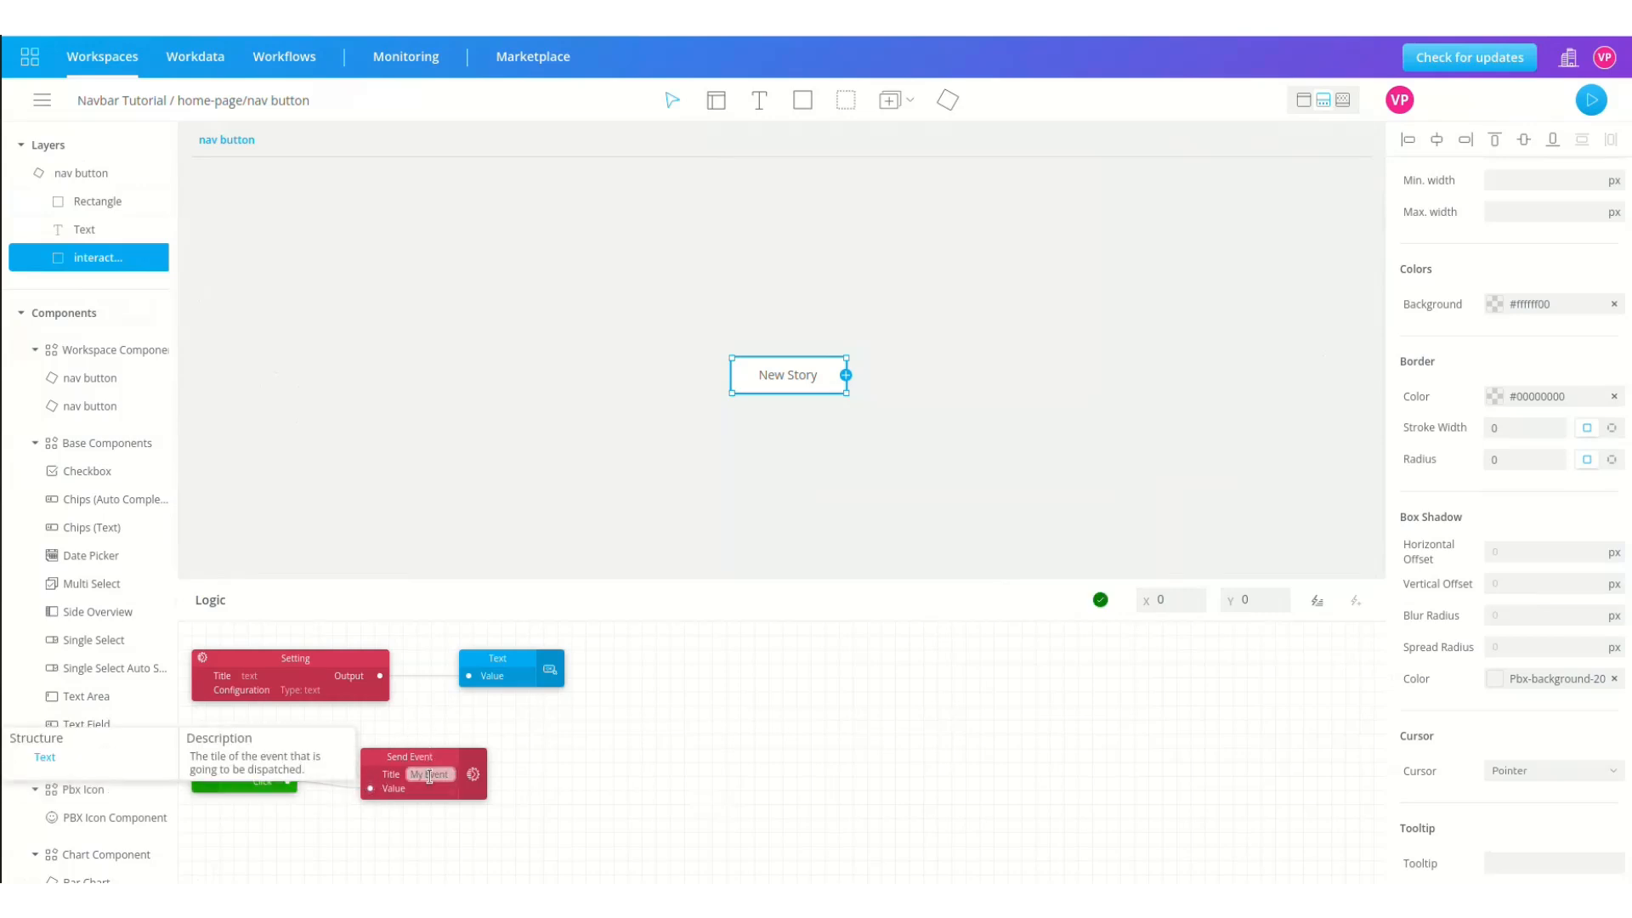
pyautogui.write('Click')
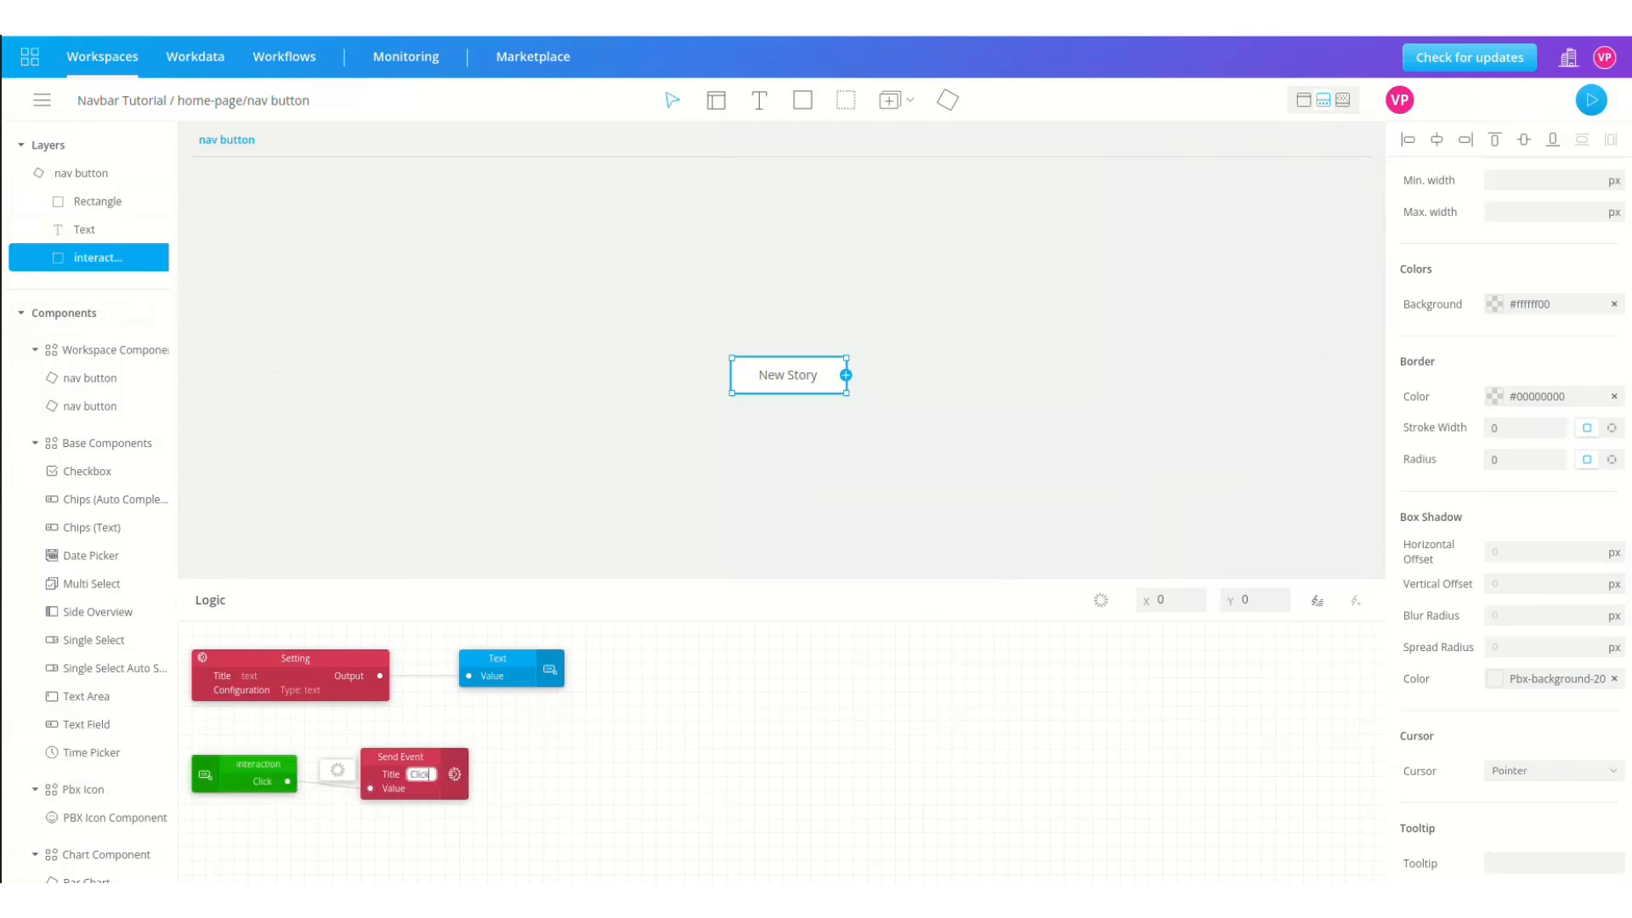
pyautogui.click(92, 100)
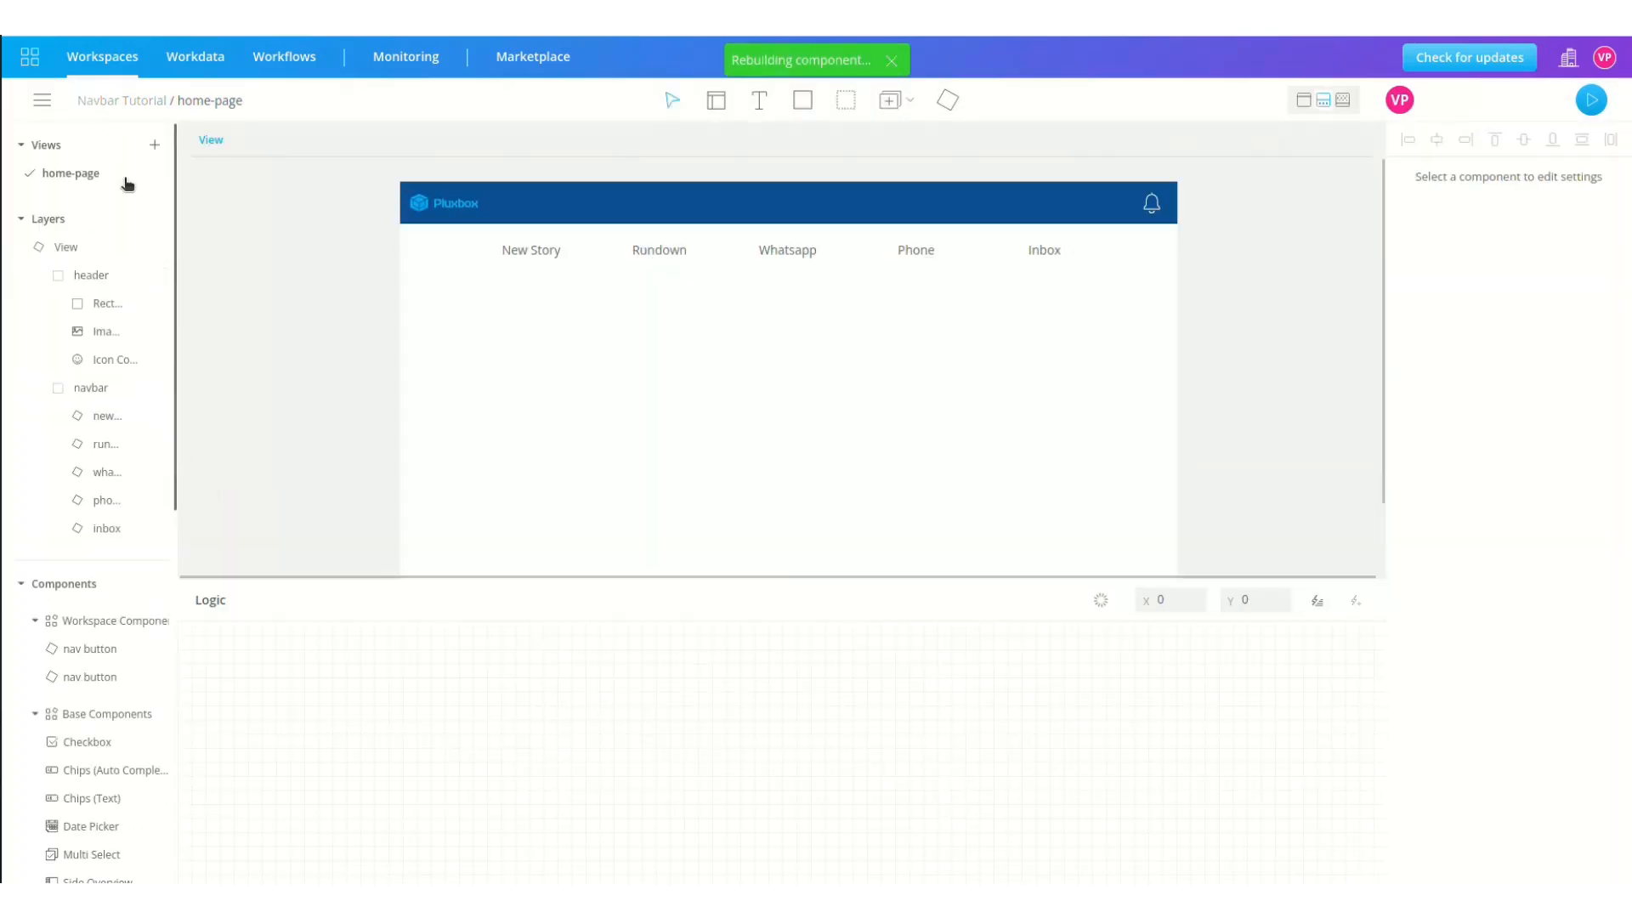
pyautogui.click(156, 416)
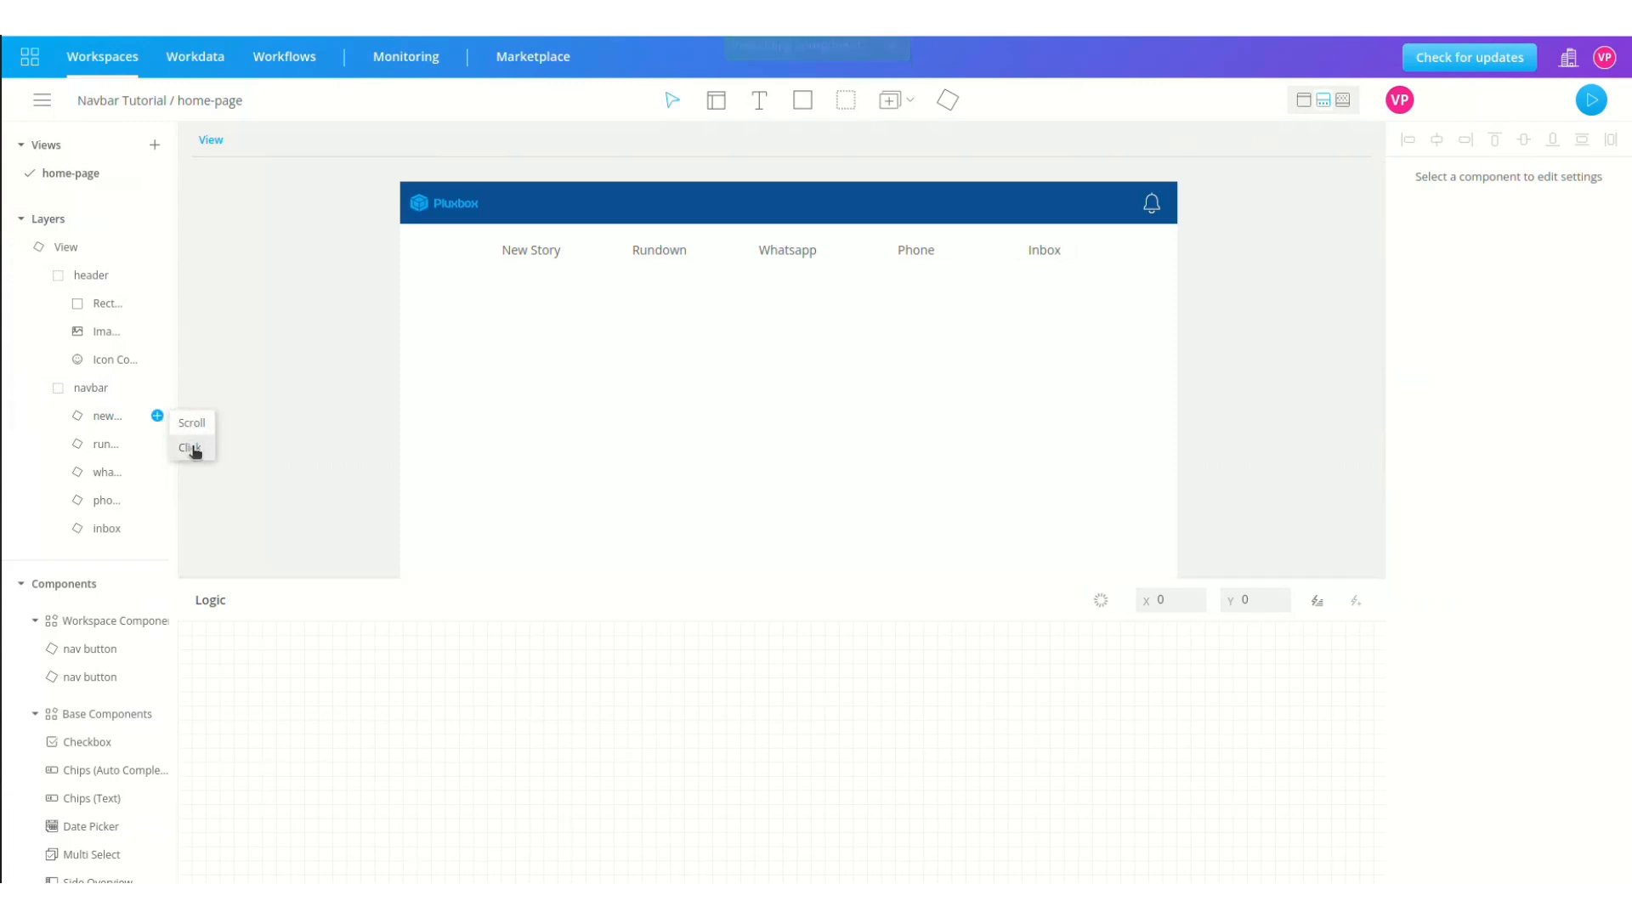
pyautogui.click(1592, 104)
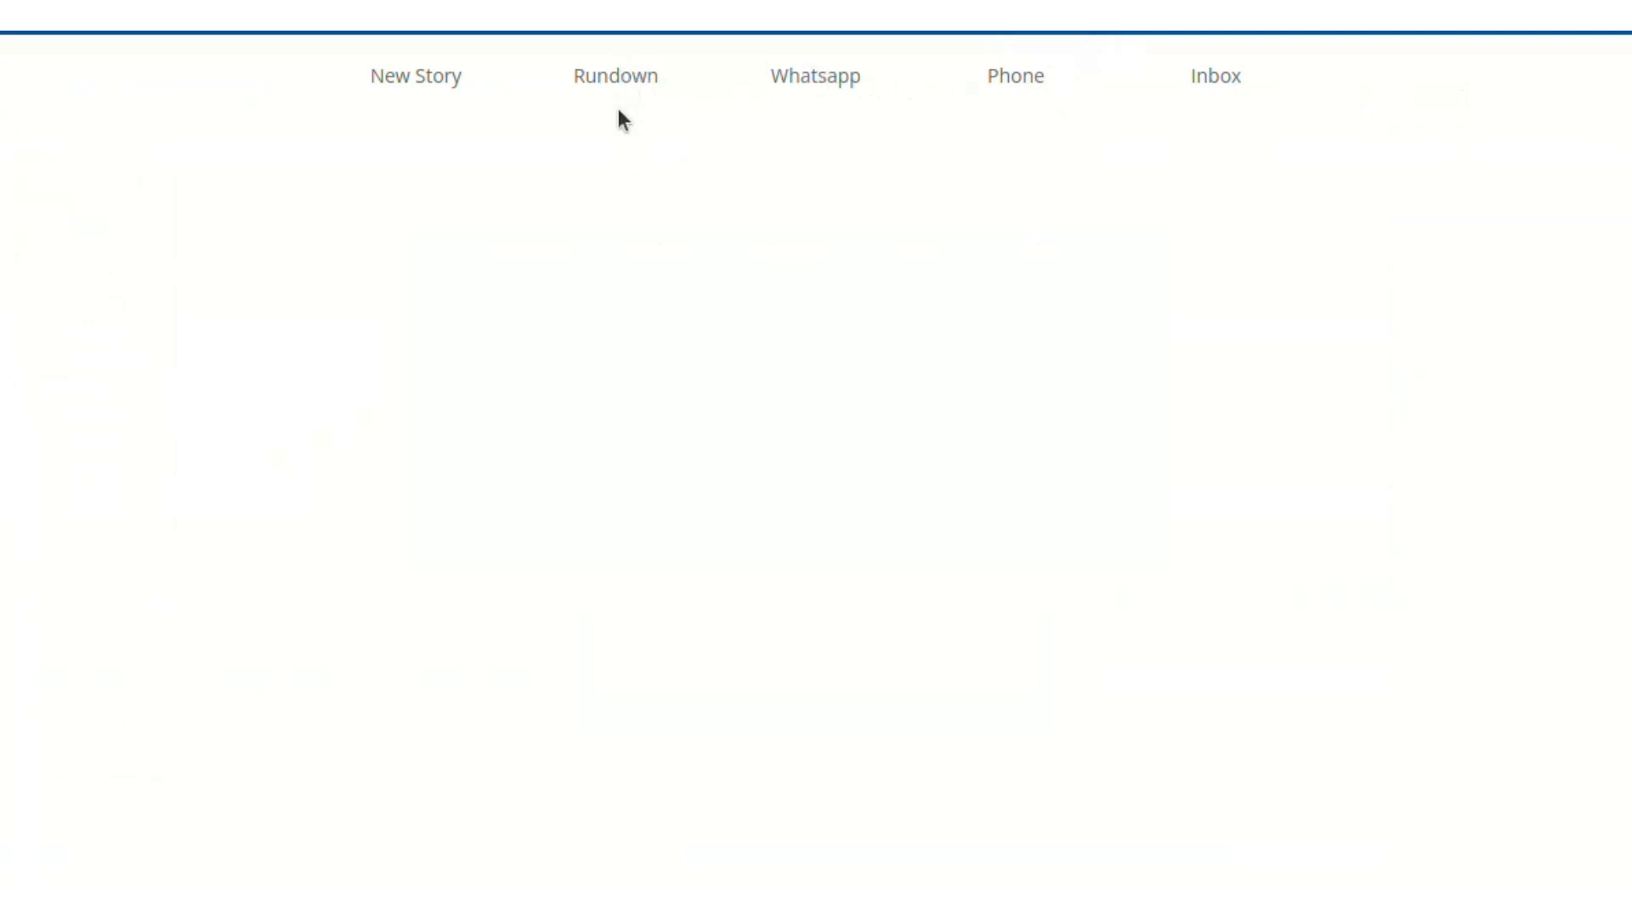
pyautogui.press('Escape')
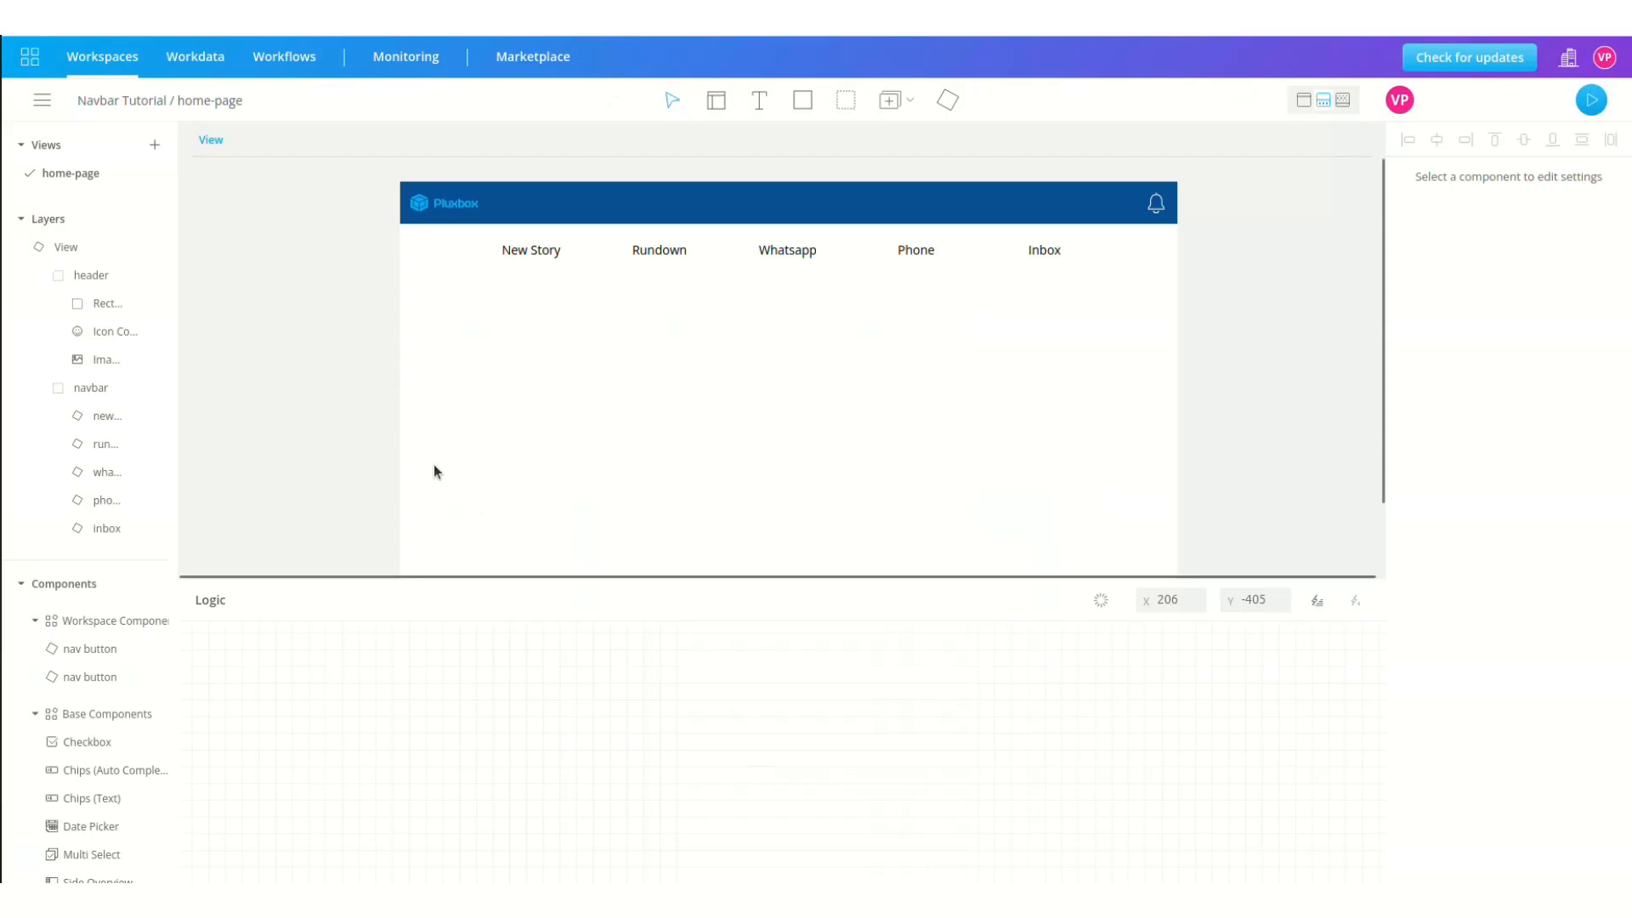
pyautogui.click(154, 145)
# Step: Create and open the new_story view, adding a text box reading 'New Story'
pyautogui.write('new_story')
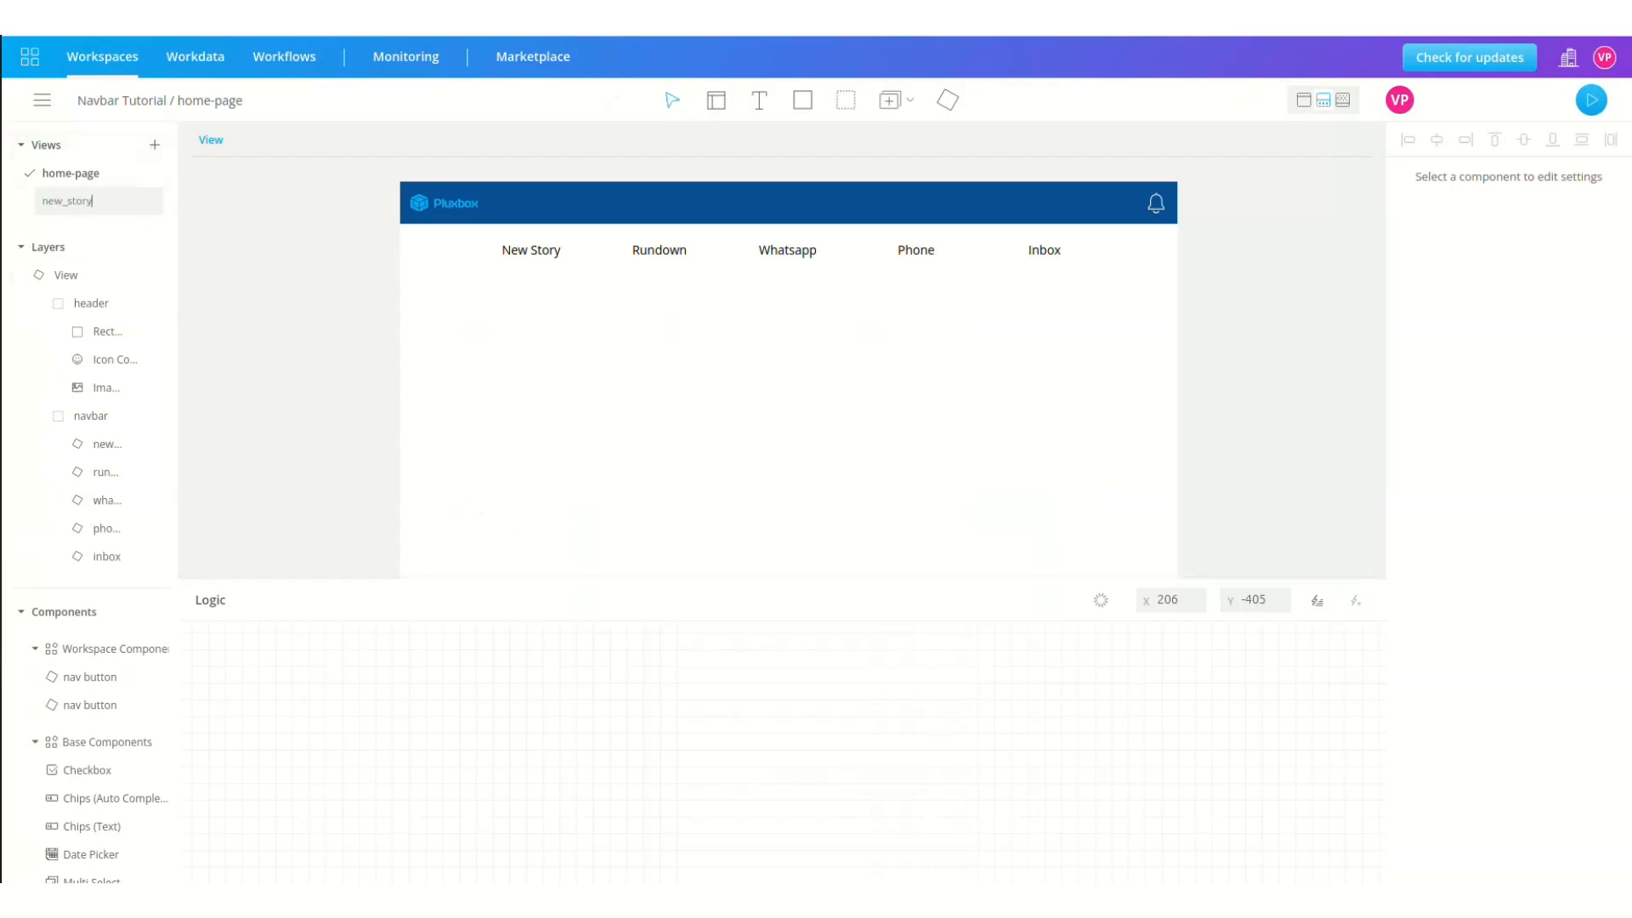
pyautogui.click(59, 201)
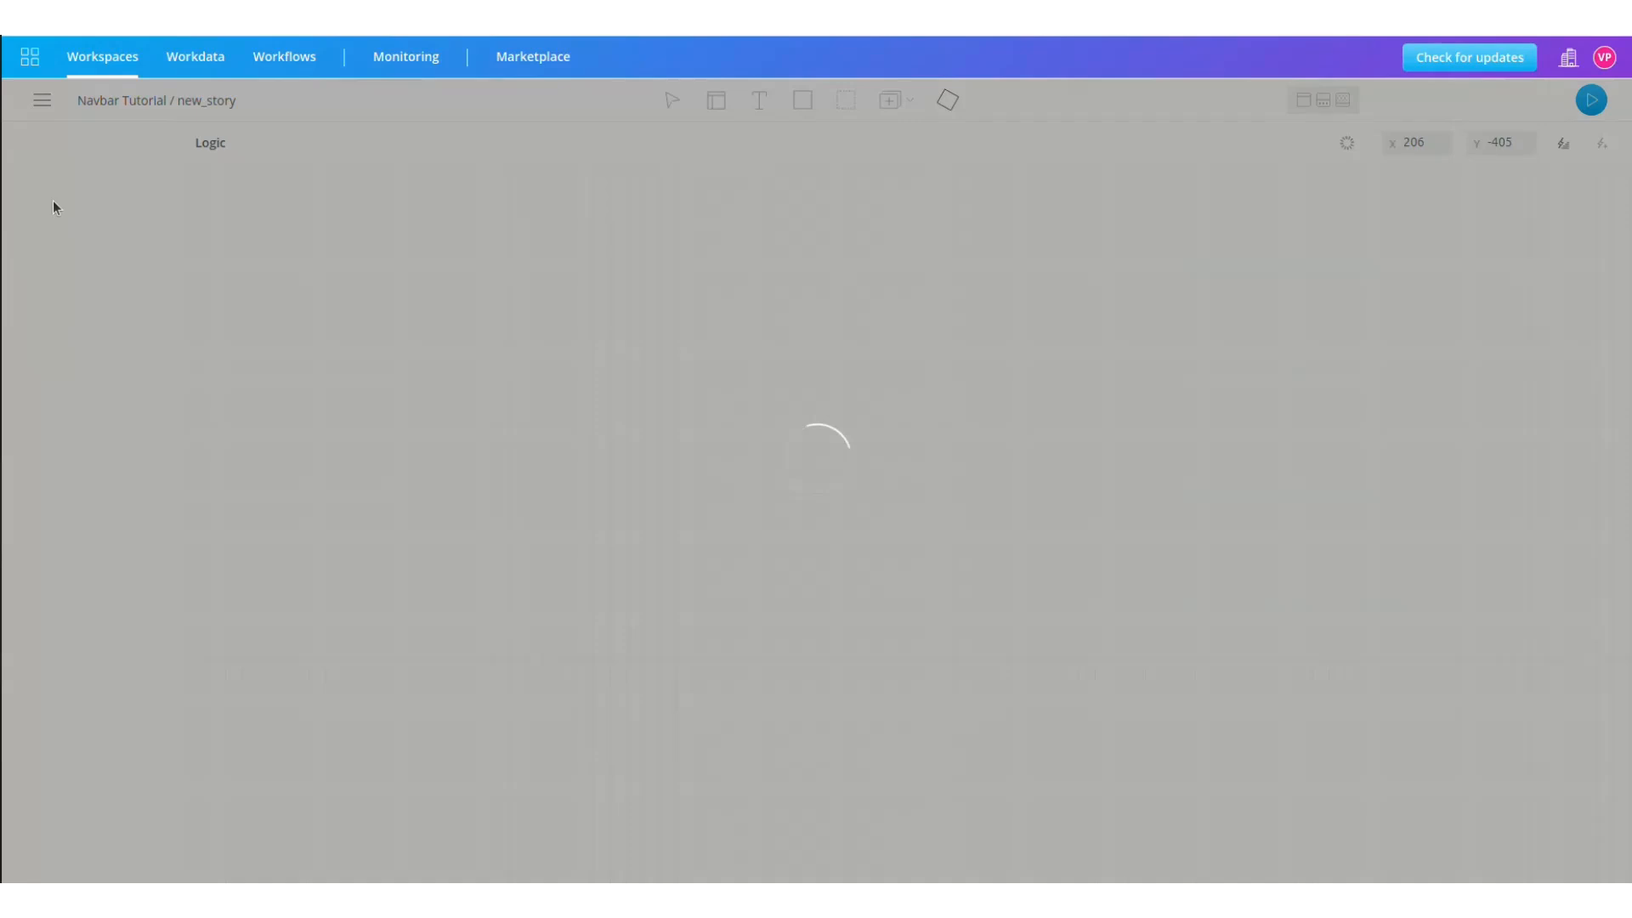
pyautogui.click(760, 95)
pyautogui.moveTo(510, 266); pyautogui.dragTo(1021, 441)
pyautogui.write('New Story')
# Step: Centre the 'New Story' text and set its font size to 50
pyautogui.scroll(-4, 1494, 466)
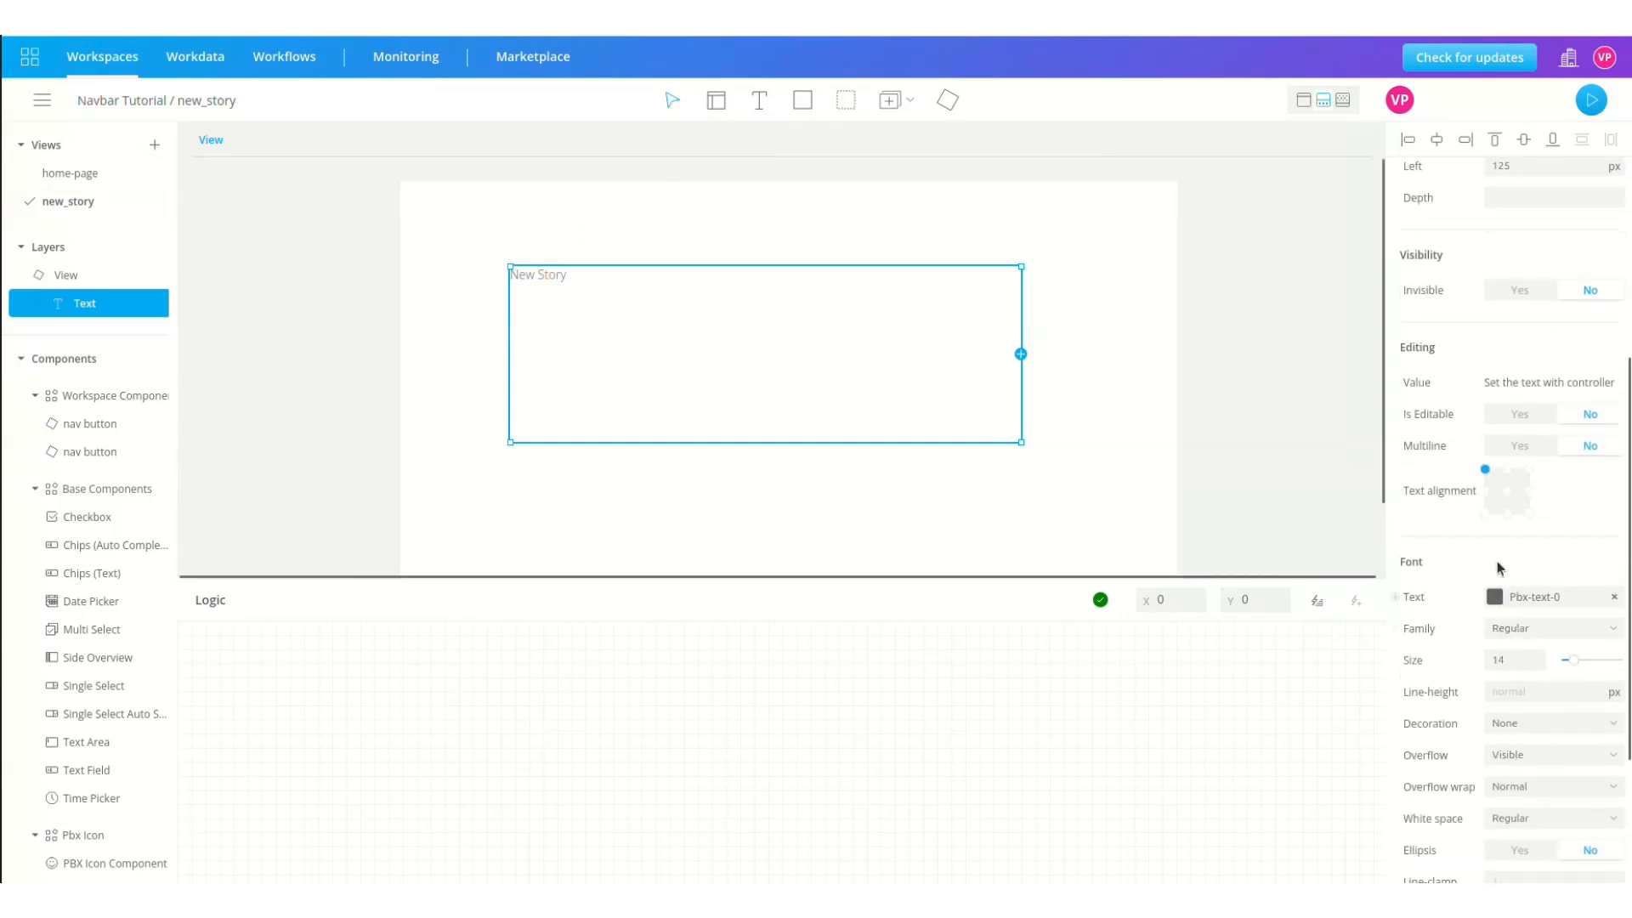
pyautogui.click(1507, 491)
pyautogui.doubleClick(1500, 660)
pyautogui.write('50')
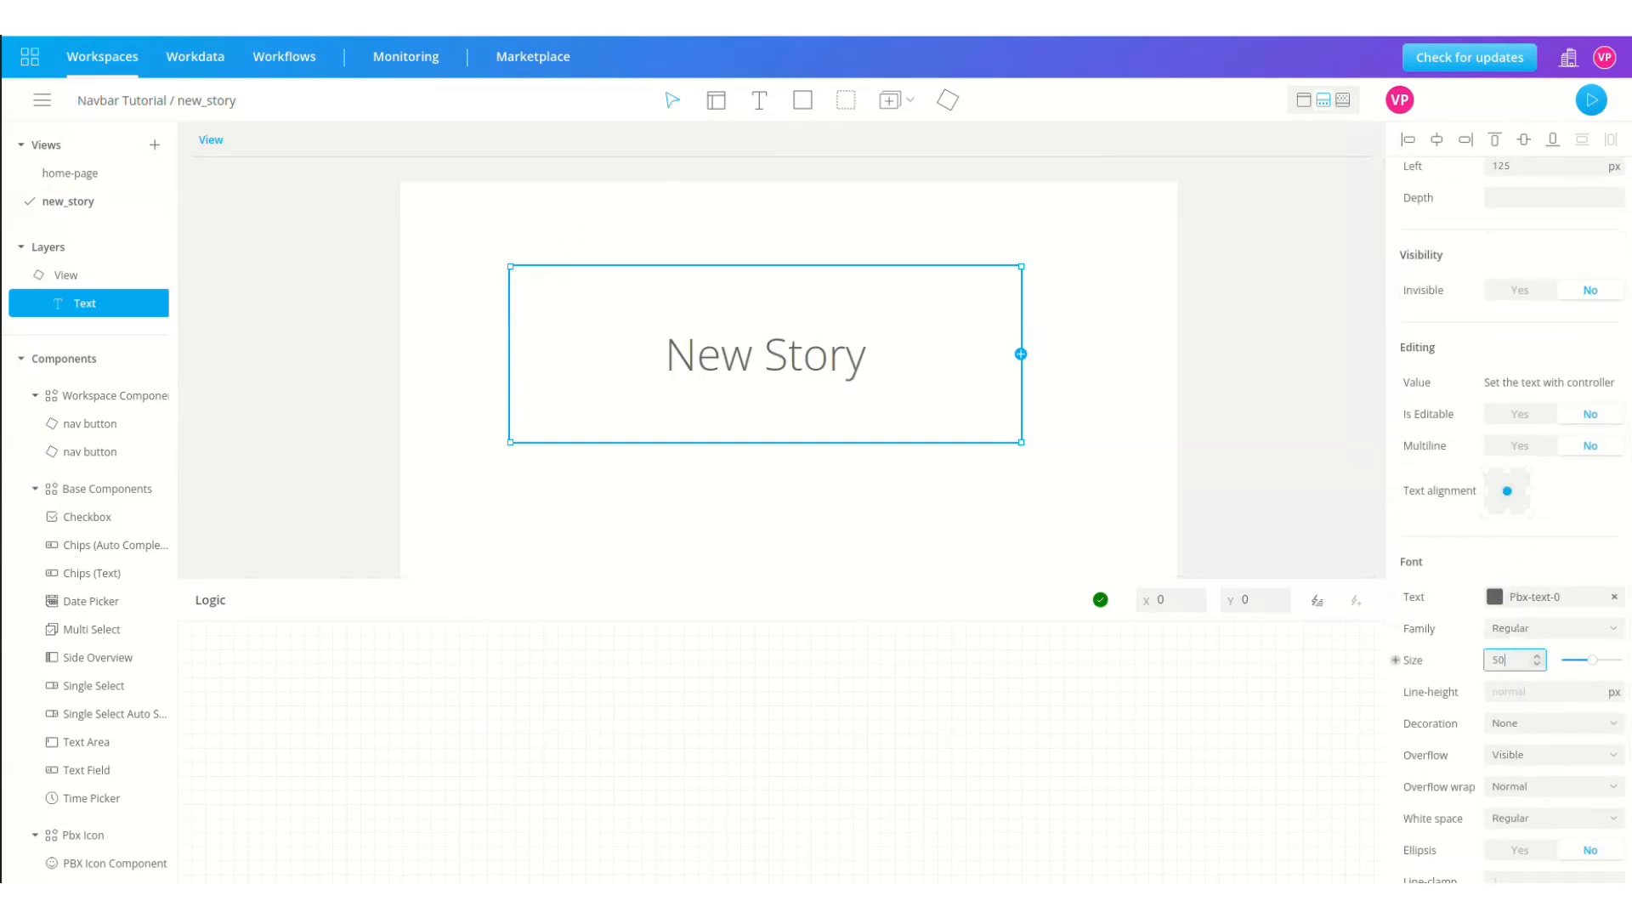
pyautogui.rightClick(73, 203)
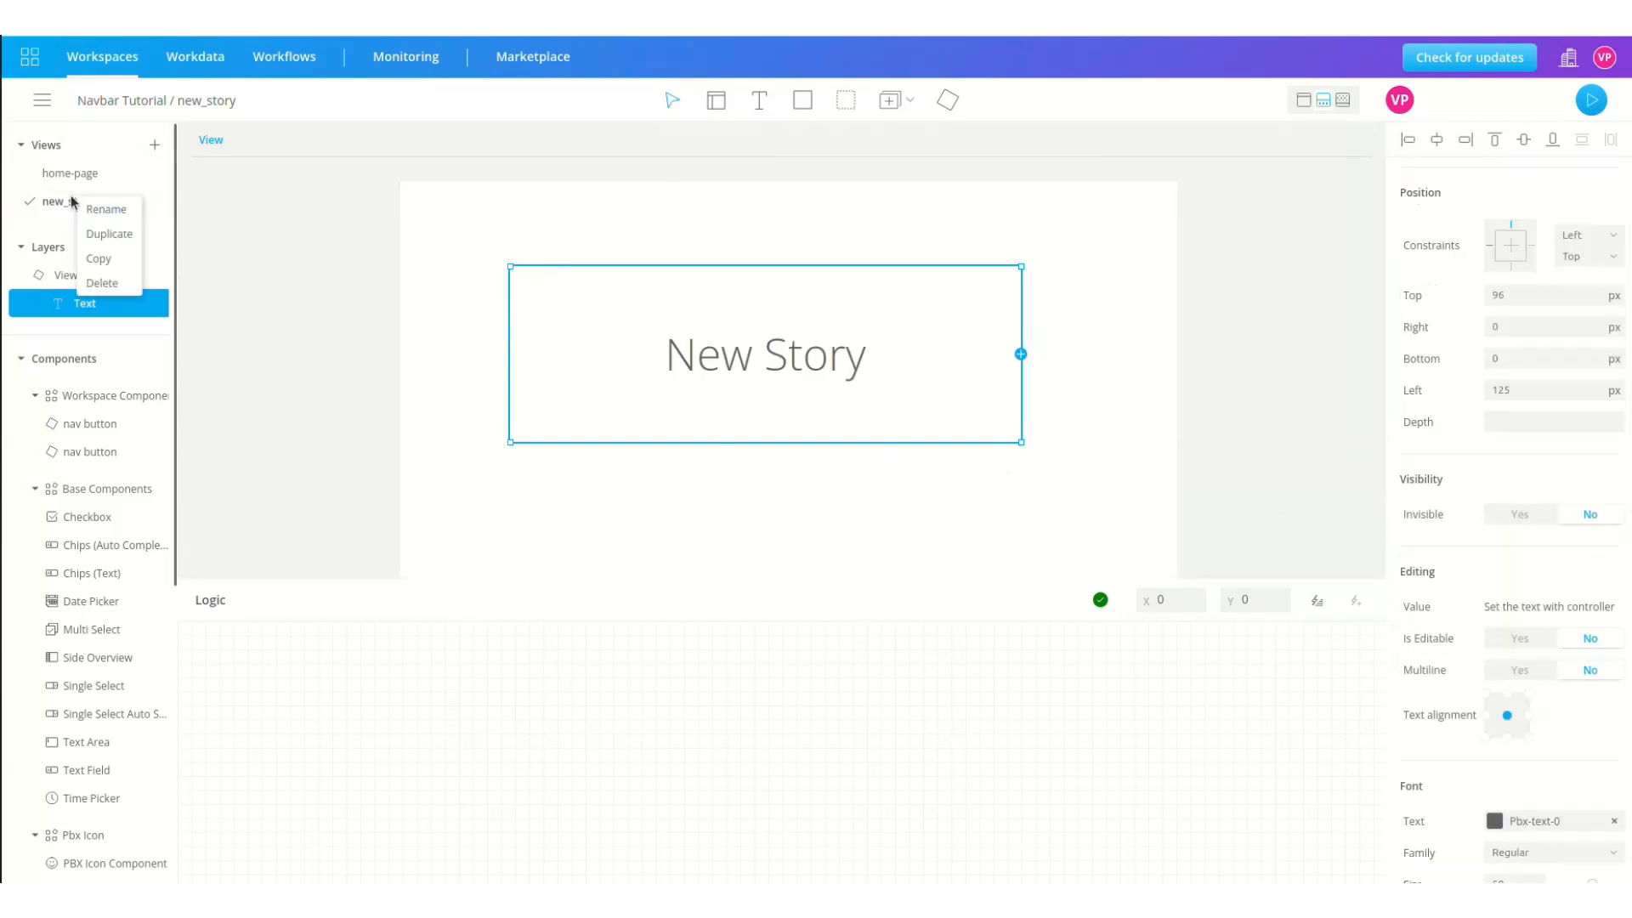
# Step: Duplicate new_story as a rundown view and change its heading to 'Rundown'
pyautogui.click(95, 238)
pyautogui.write('rundown')
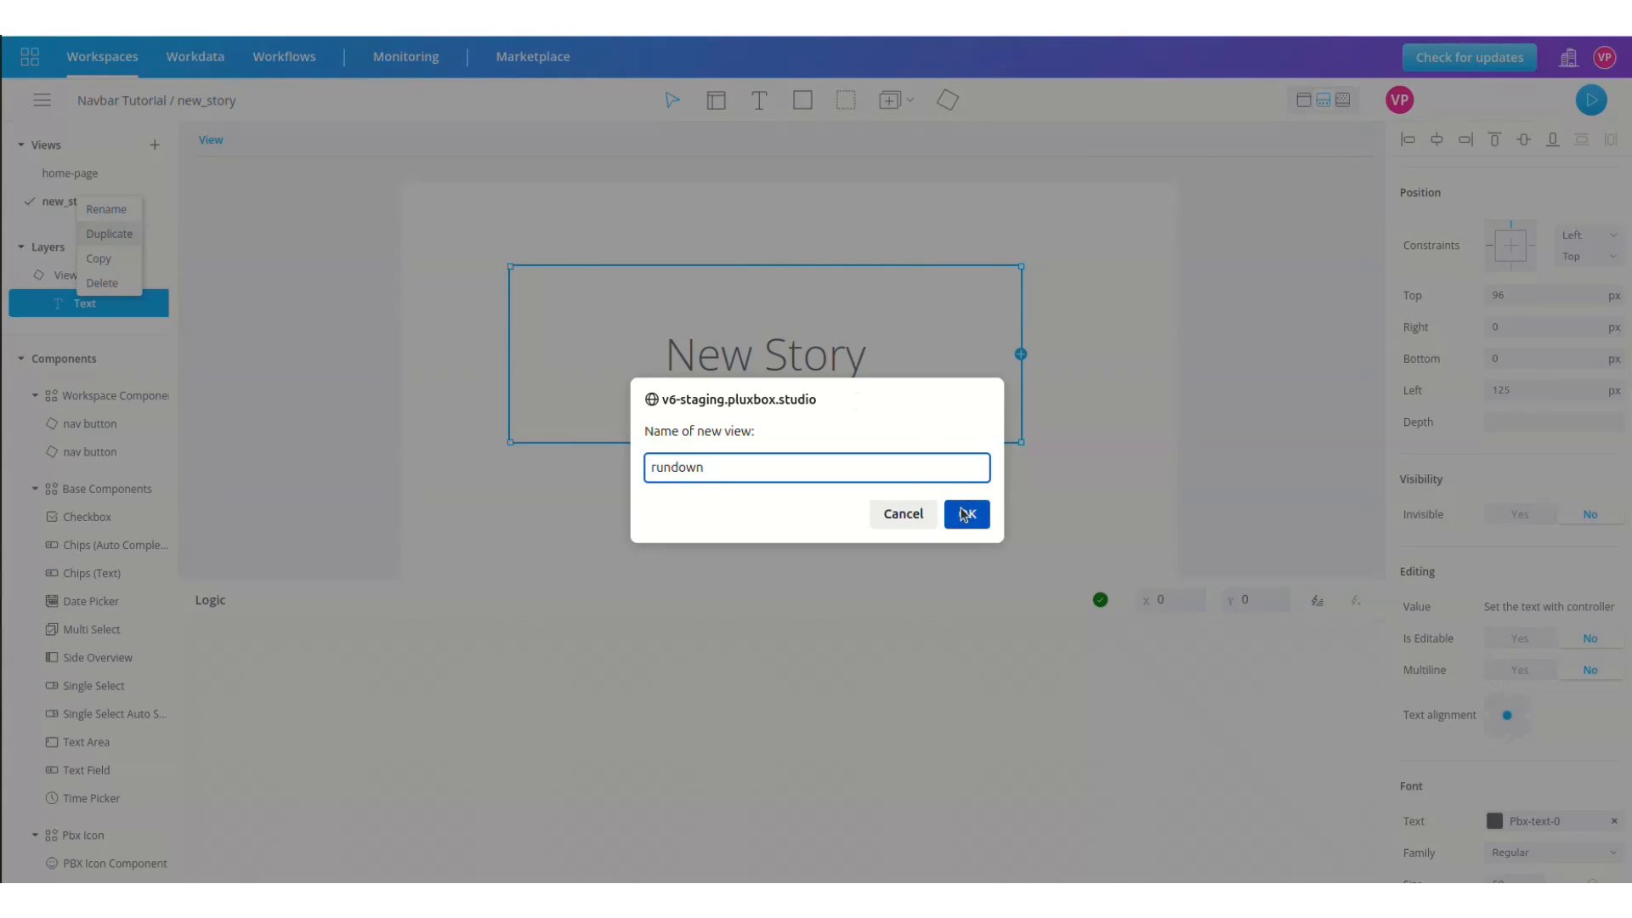
pyautogui.click(963, 514)
pyautogui.write('Rundown')
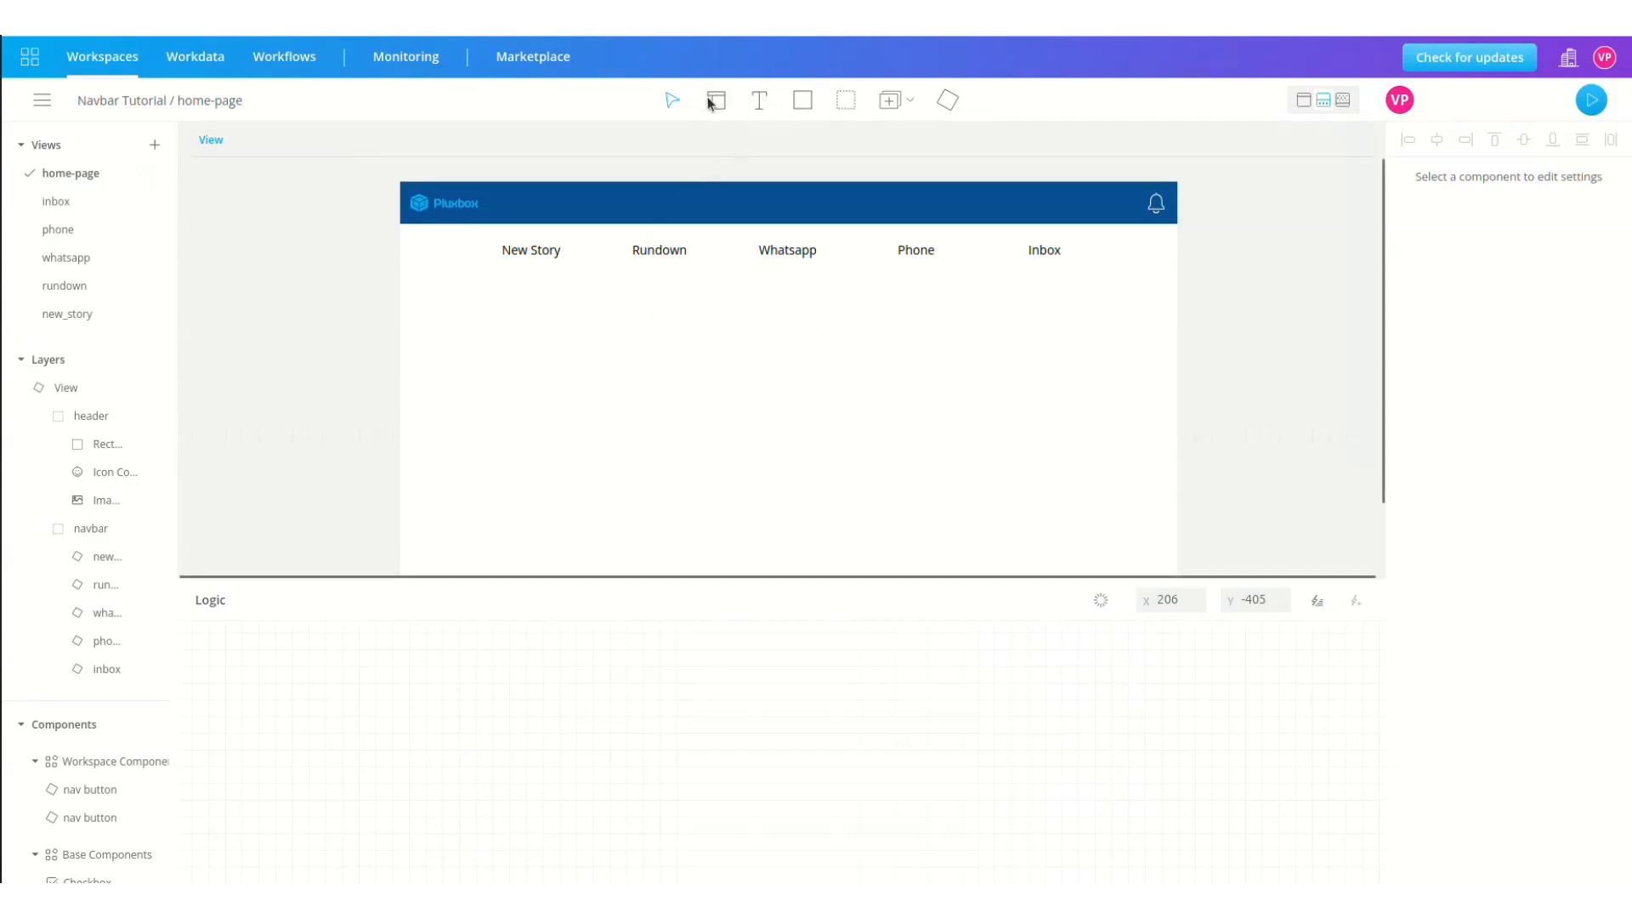
# Step: Draw an 873 × 317 px frame below the navbar and name it 'Main frame'
pyautogui.click(688, 115)
pyautogui.moveTo(407, 284)
pyautogui.mouseDown()
pyautogui.moveTo(1176, 599)
pyautogui.moveTo(1180, 526)
pyautogui.moveTo(1175, 560)
pyautogui.mouseUp()
pyautogui.click(1181, 492)
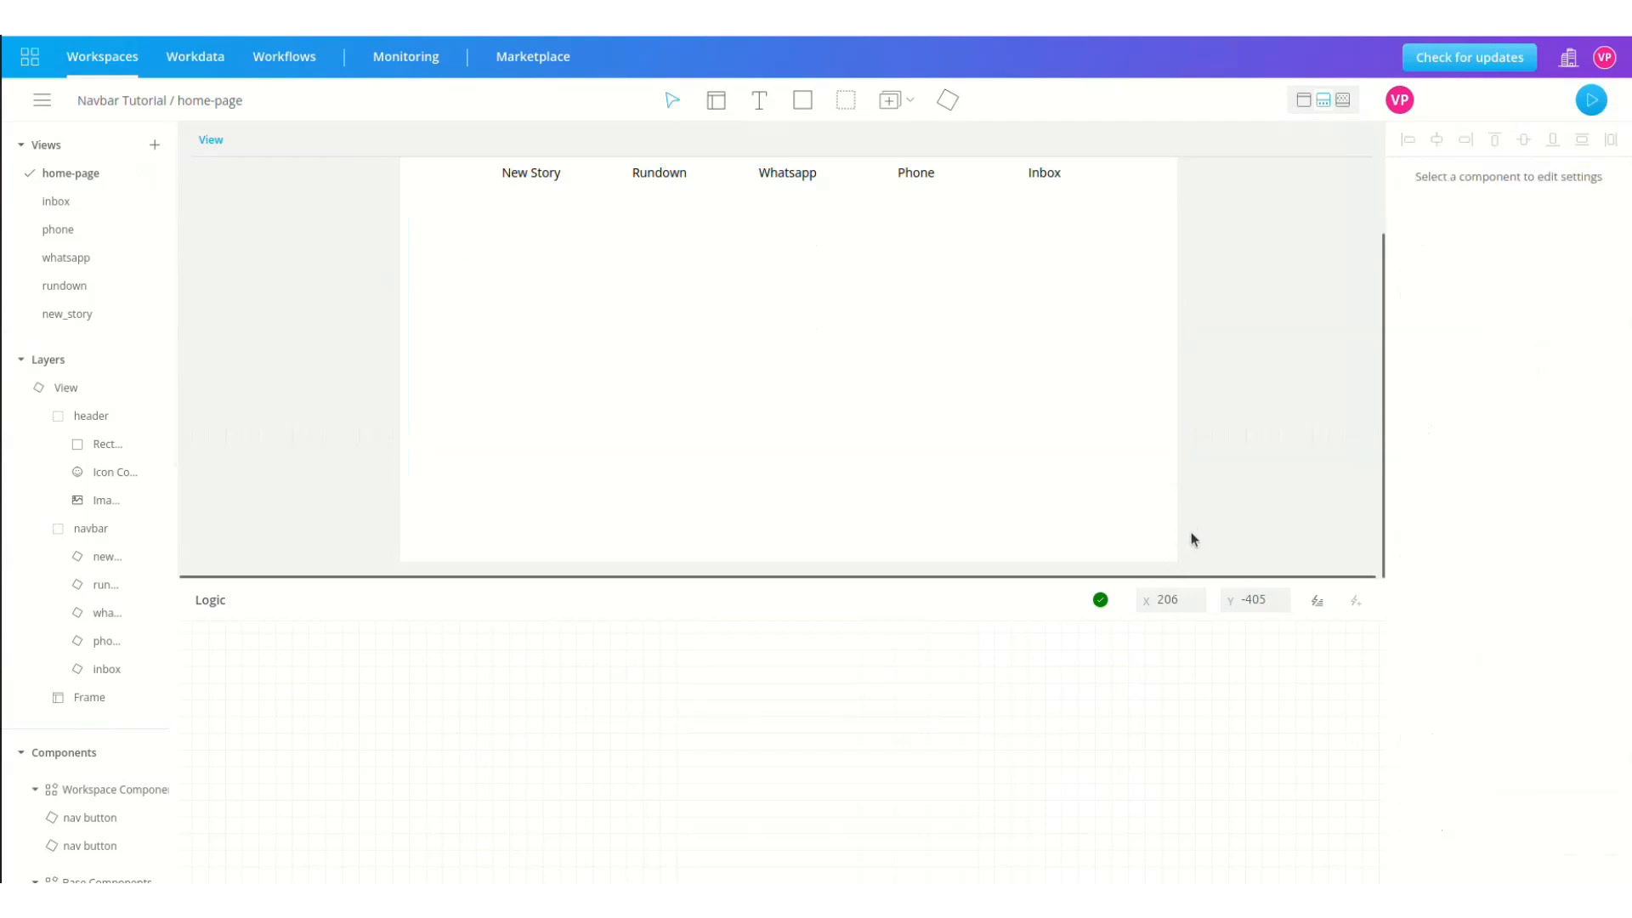
pyautogui.doubleClick(86, 696)
pyautogui.write('Main frame')
pyautogui.press('Return')
# Step: Add a Click event node for the new story nav button
pyautogui.click(157, 559)
pyautogui.click(185, 588)
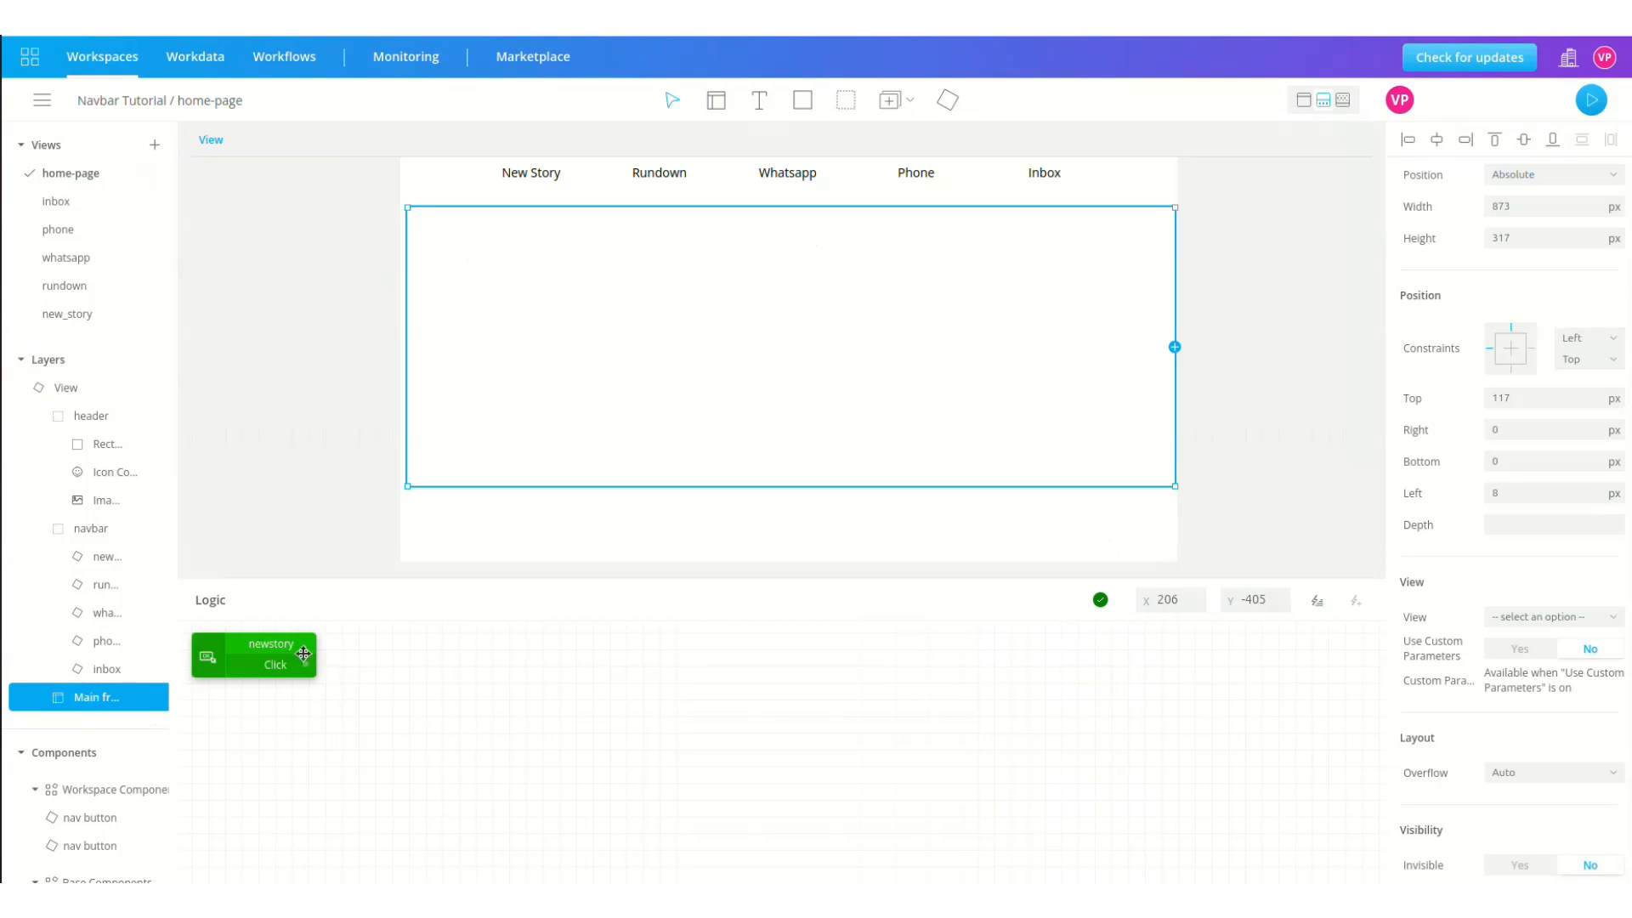
pyautogui.moveTo(236, 651); pyautogui.dragTo(287, 675)
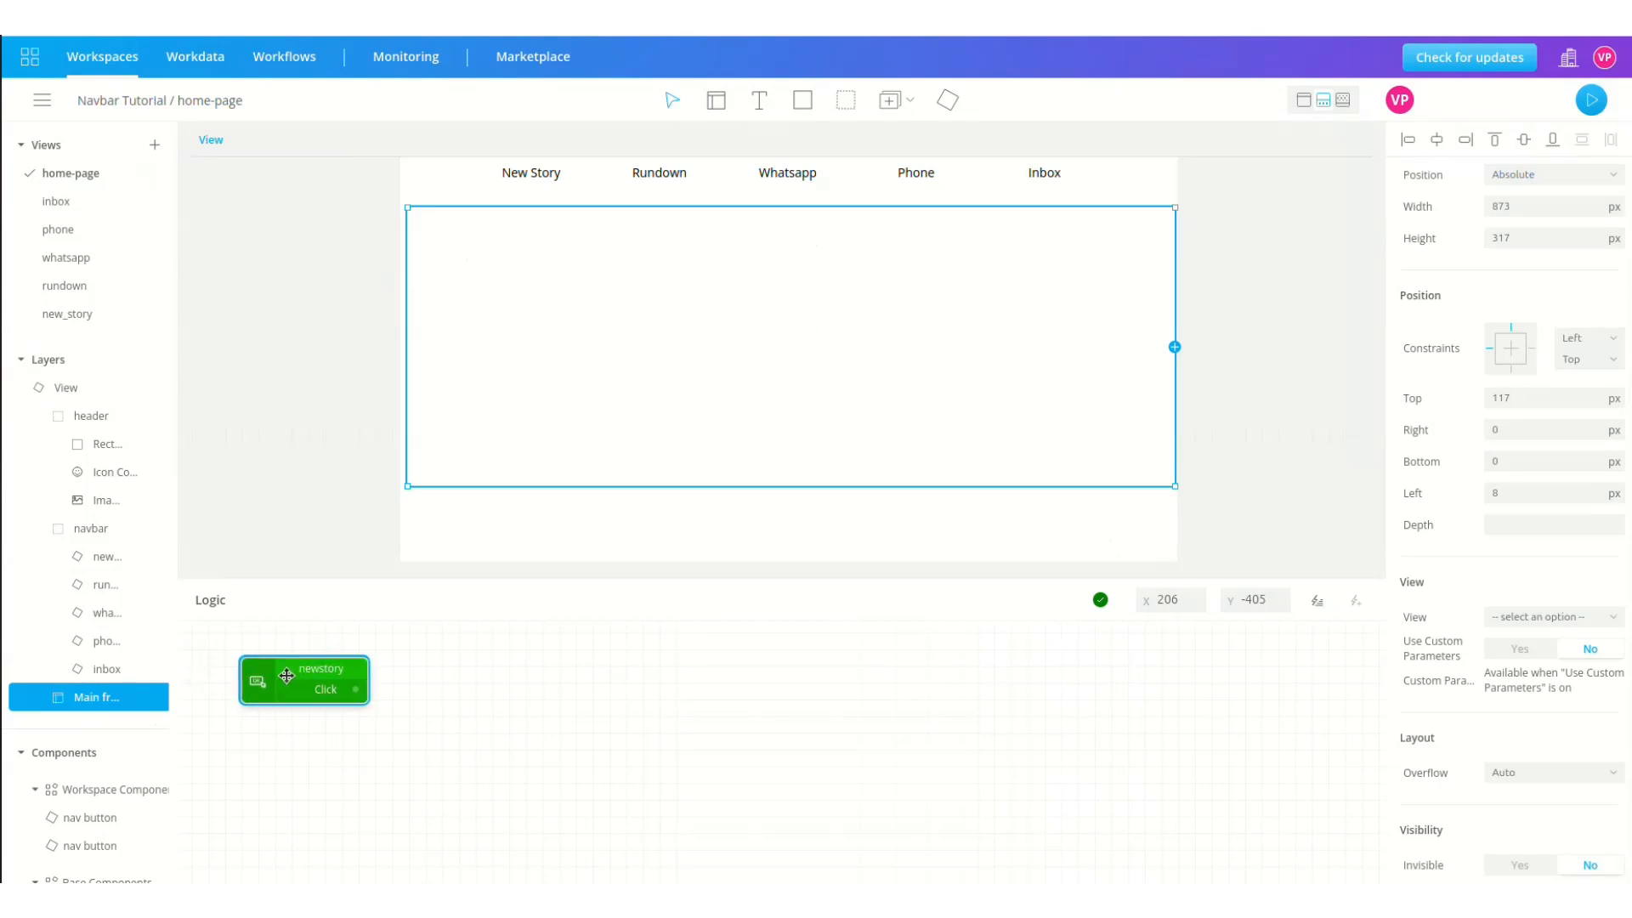
# Step: Insert a Set Route block and wire the newstory Click into its Execute input
pyautogui.click(1316, 595)
pyautogui.write('set ro')
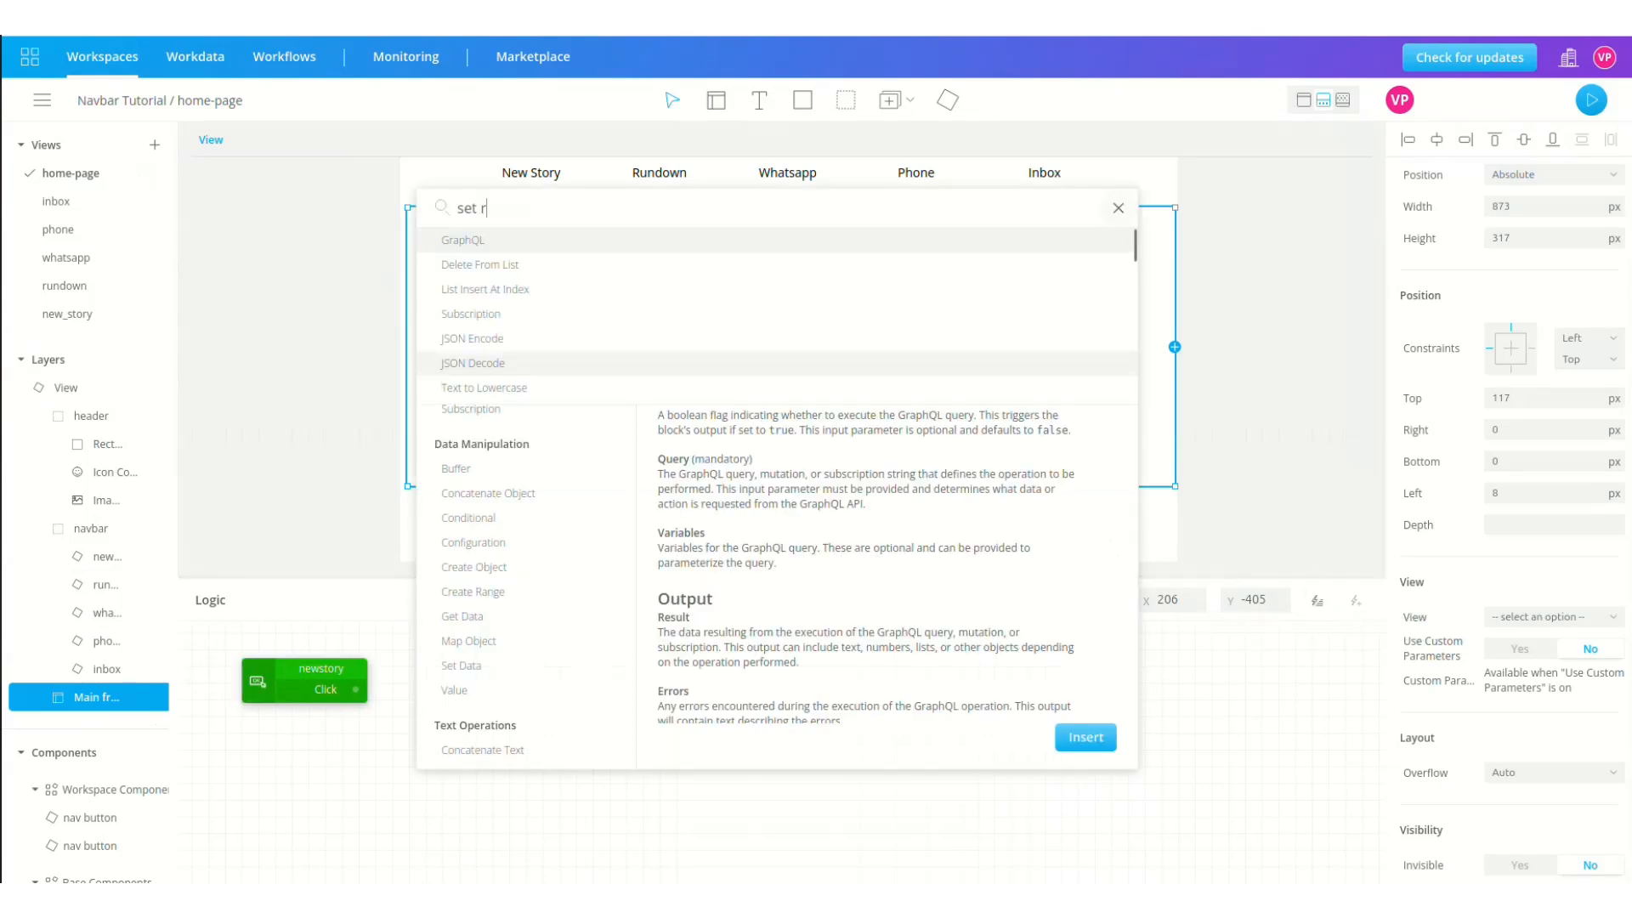
pyautogui.click(782, 247)
pyautogui.click(1085, 737)
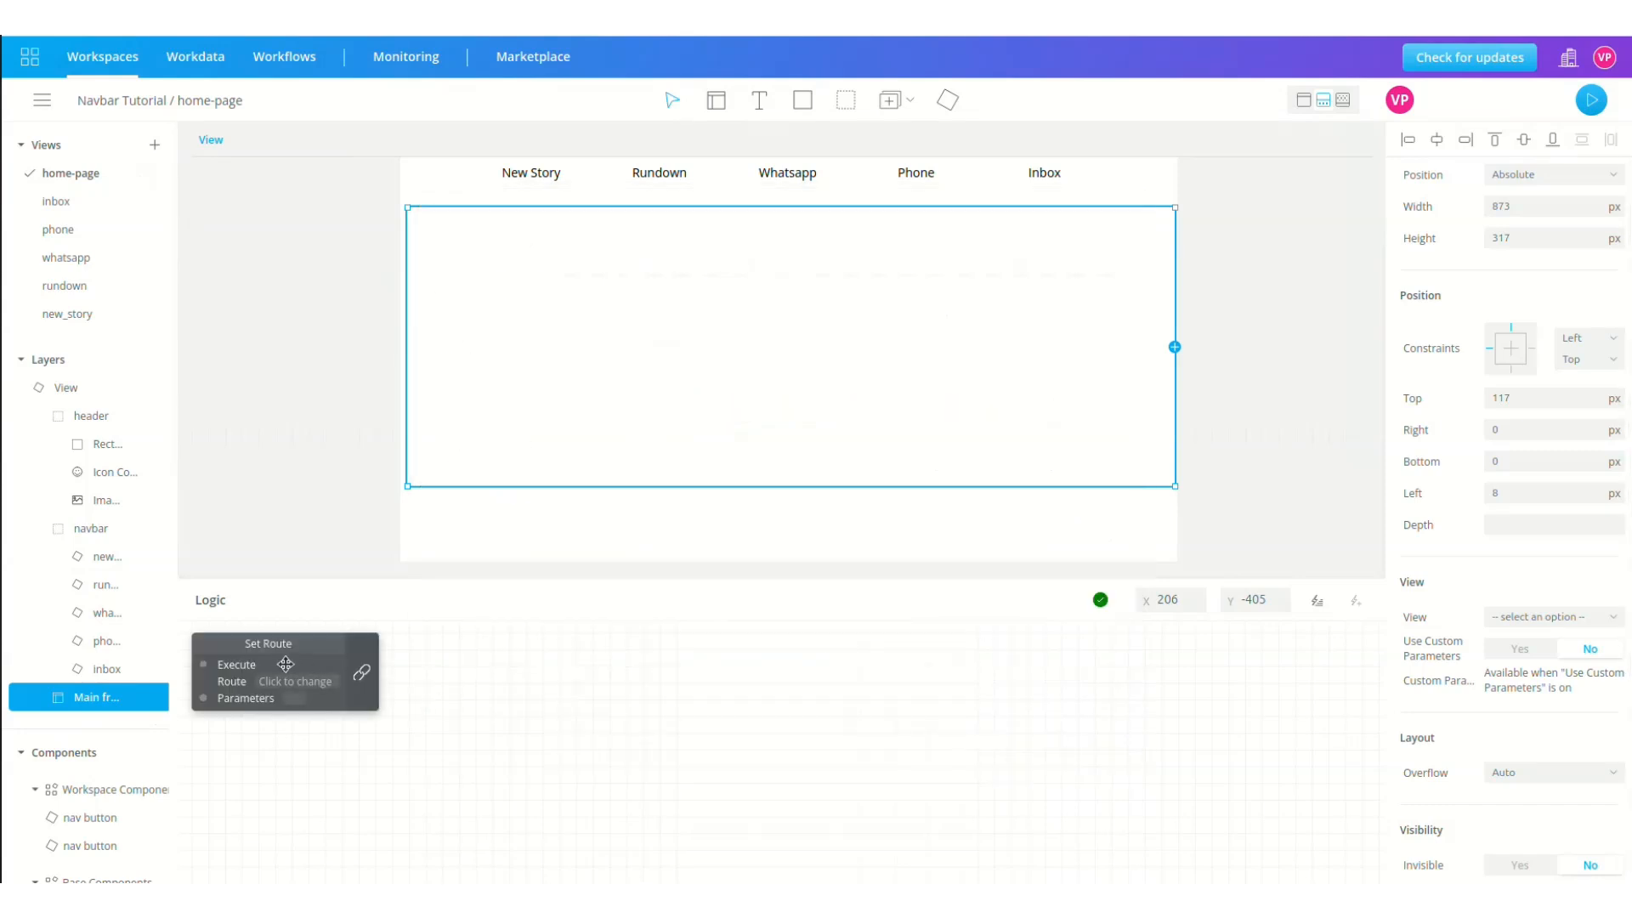
pyautogui.moveTo(289, 652); pyautogui.dragTo(504, 670)
pyautogui.moveTo(356, 688); pyautogui.dragTo(419, 687)
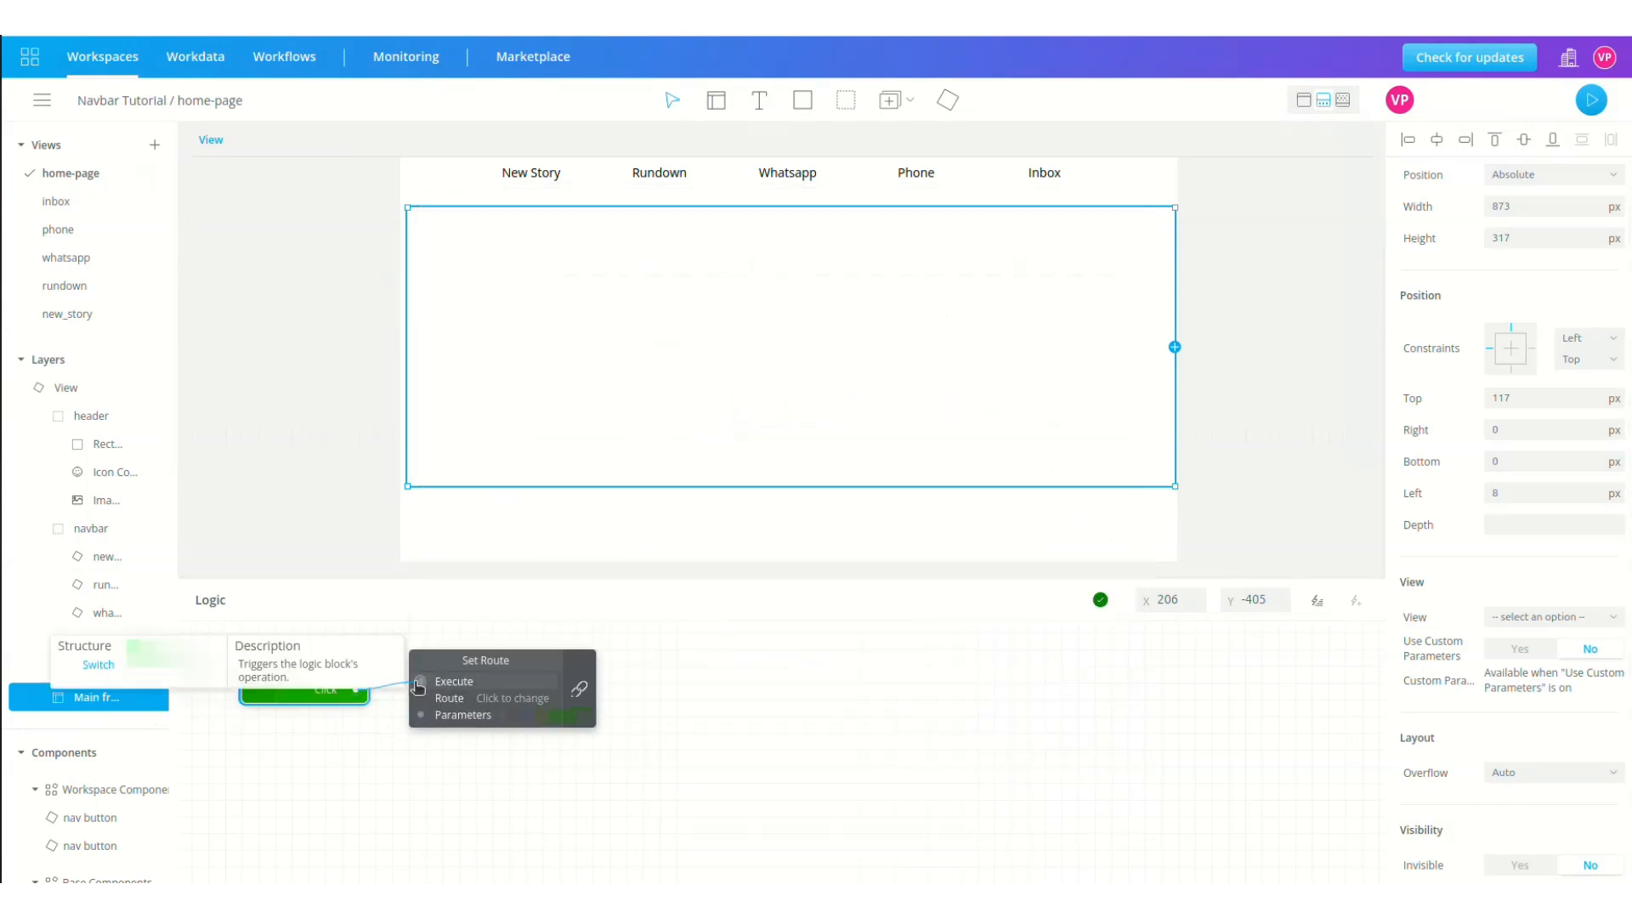
# Step: Set the route's View to home-page and its Main frame to new_story
pyautogui.click(494, 699)
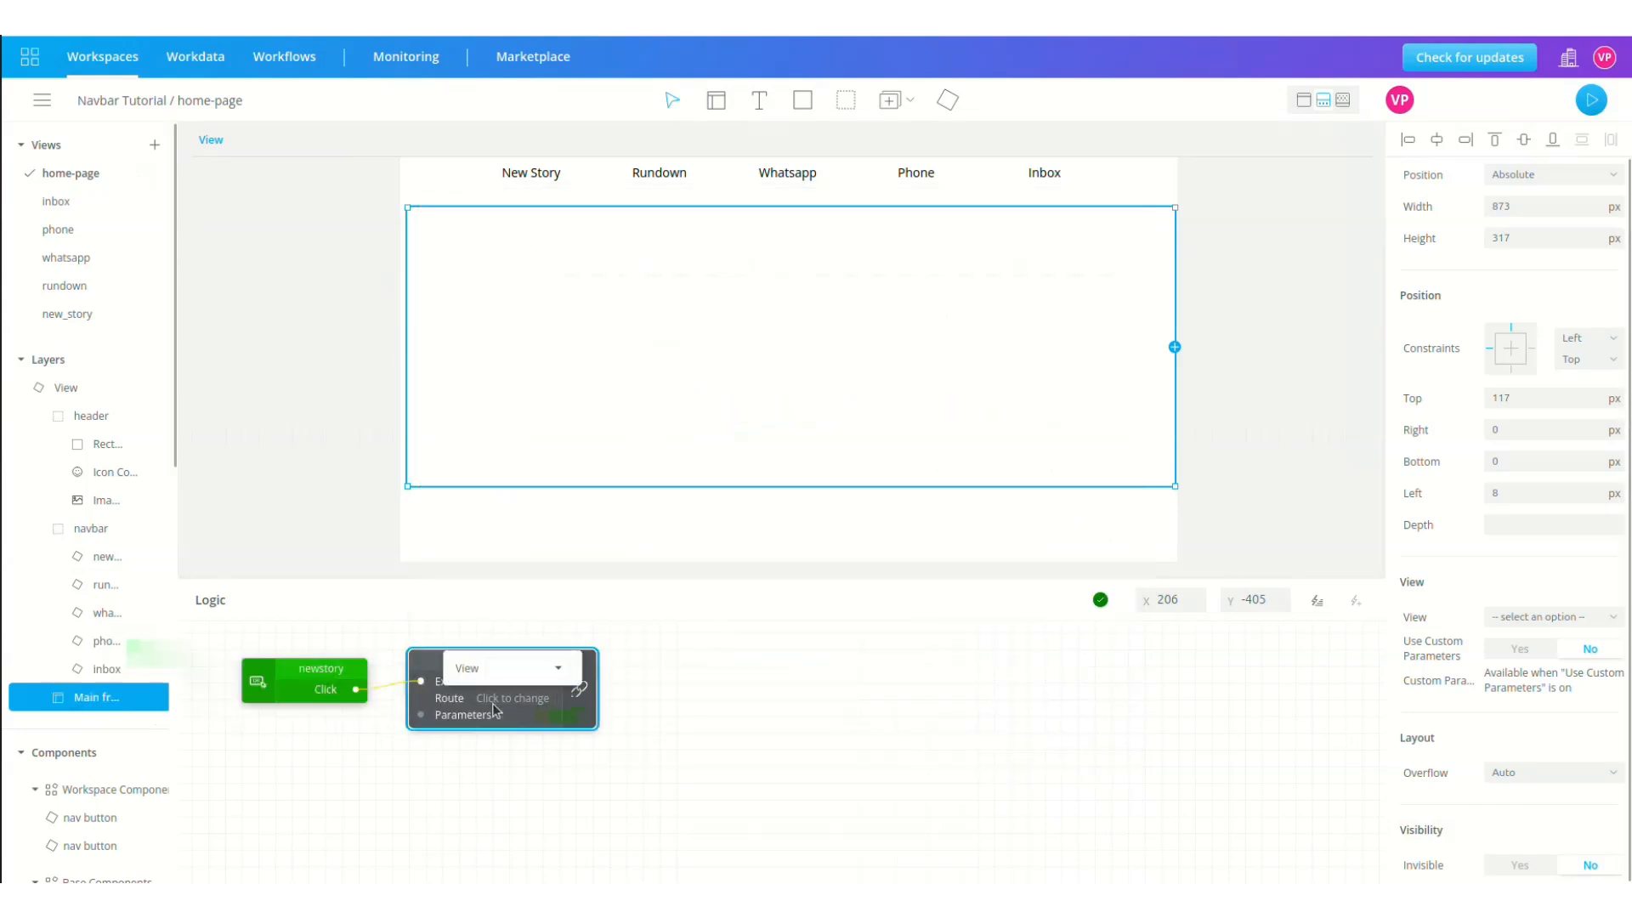
pyautogui.click(530, 678)
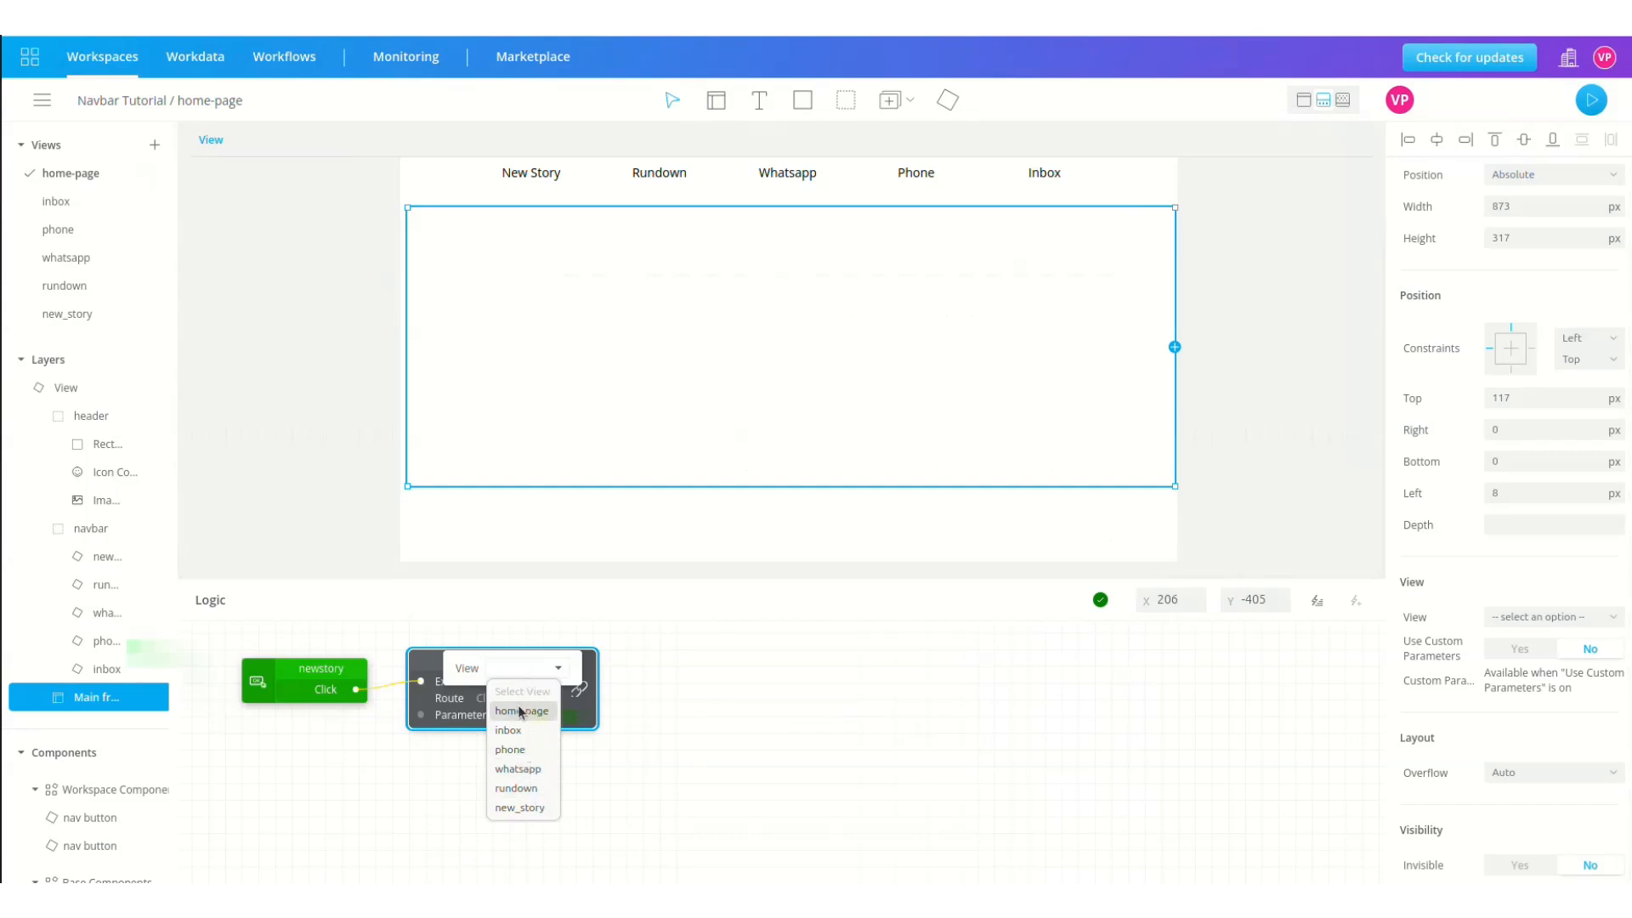
pyautogui.click(529, 711)
pyautogui.click(561, 663)
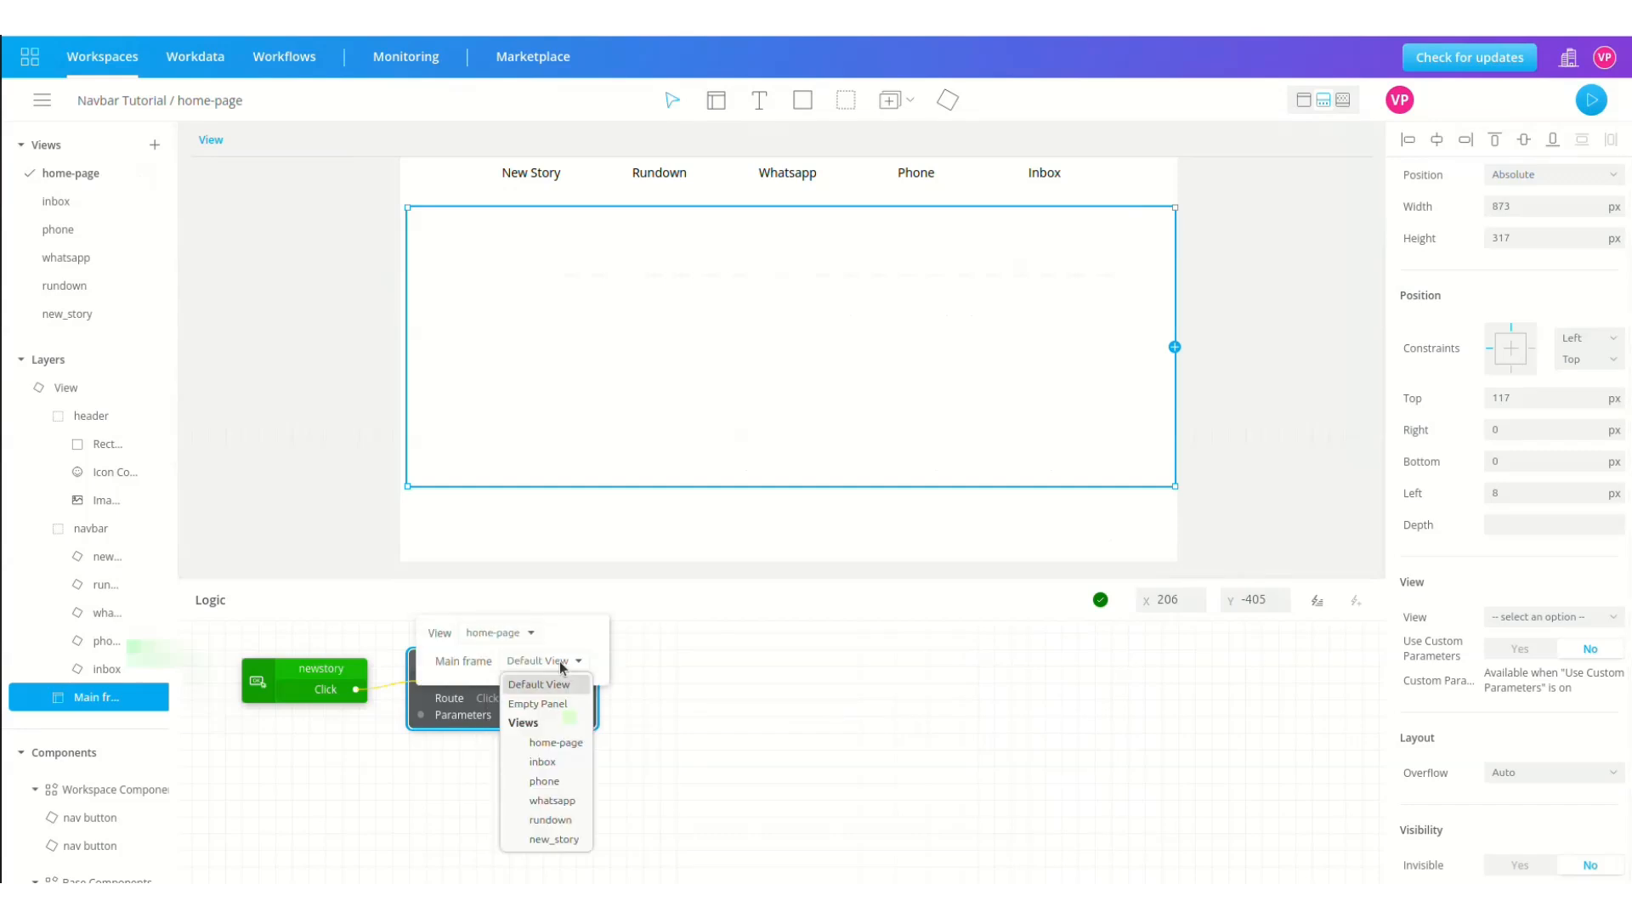
pyautogui.click(557, 837)
pyautogui.click(600, 817)
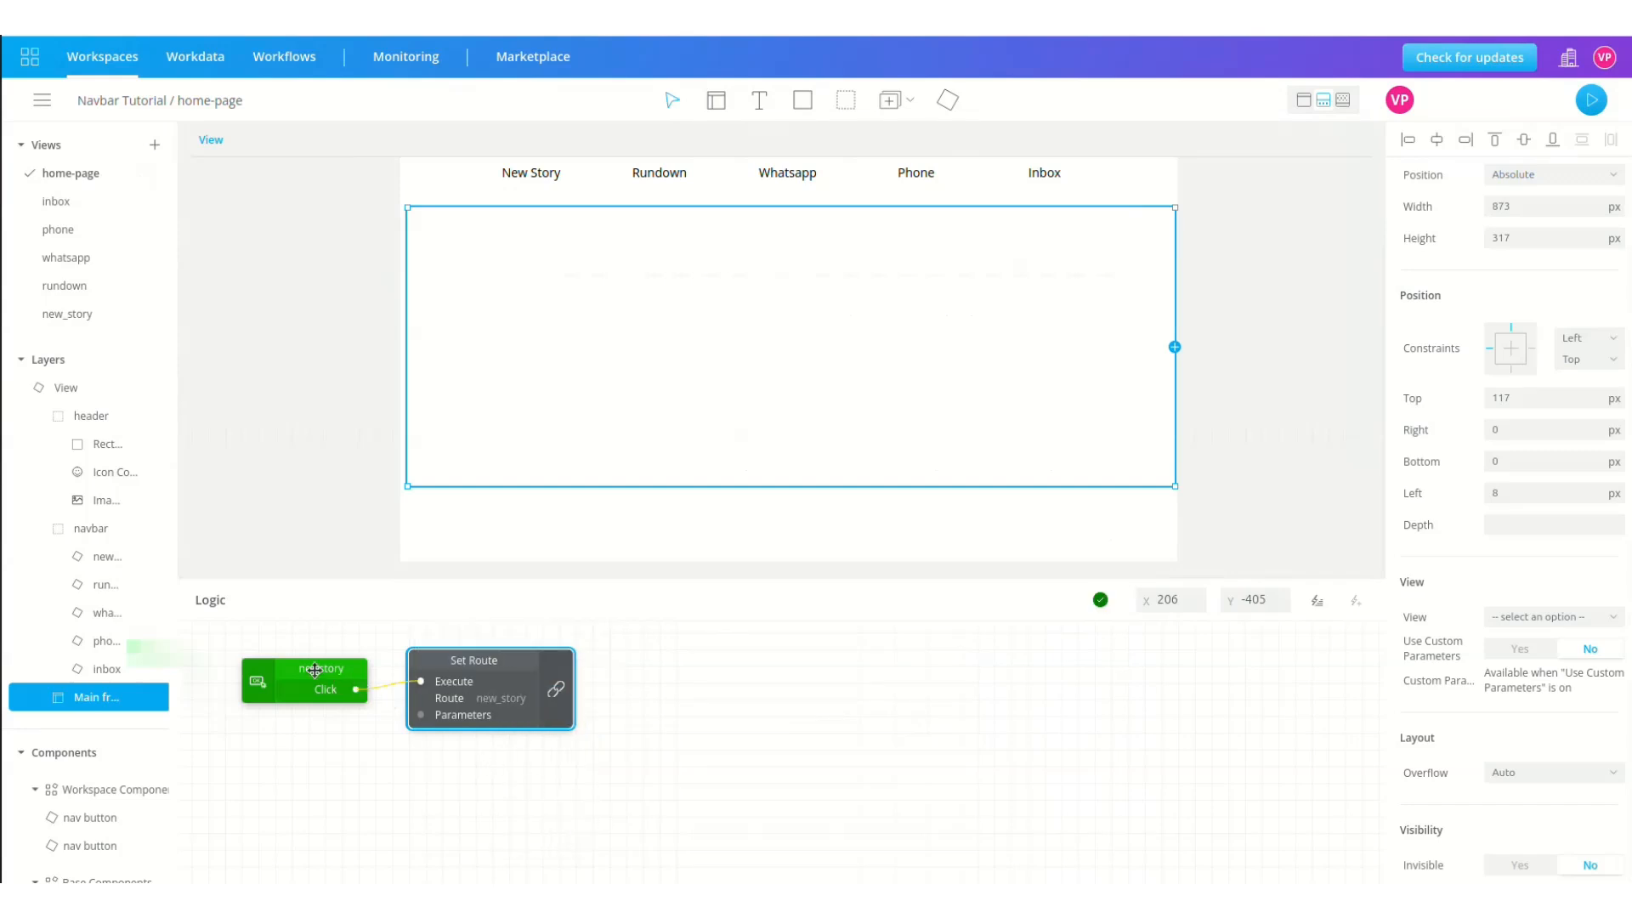
pyautogui.click(157, 584)
# Step: Add Click event nodes for the rundown, whatsapp, phone and inbox buttons
pyautogui.click(189, 616)
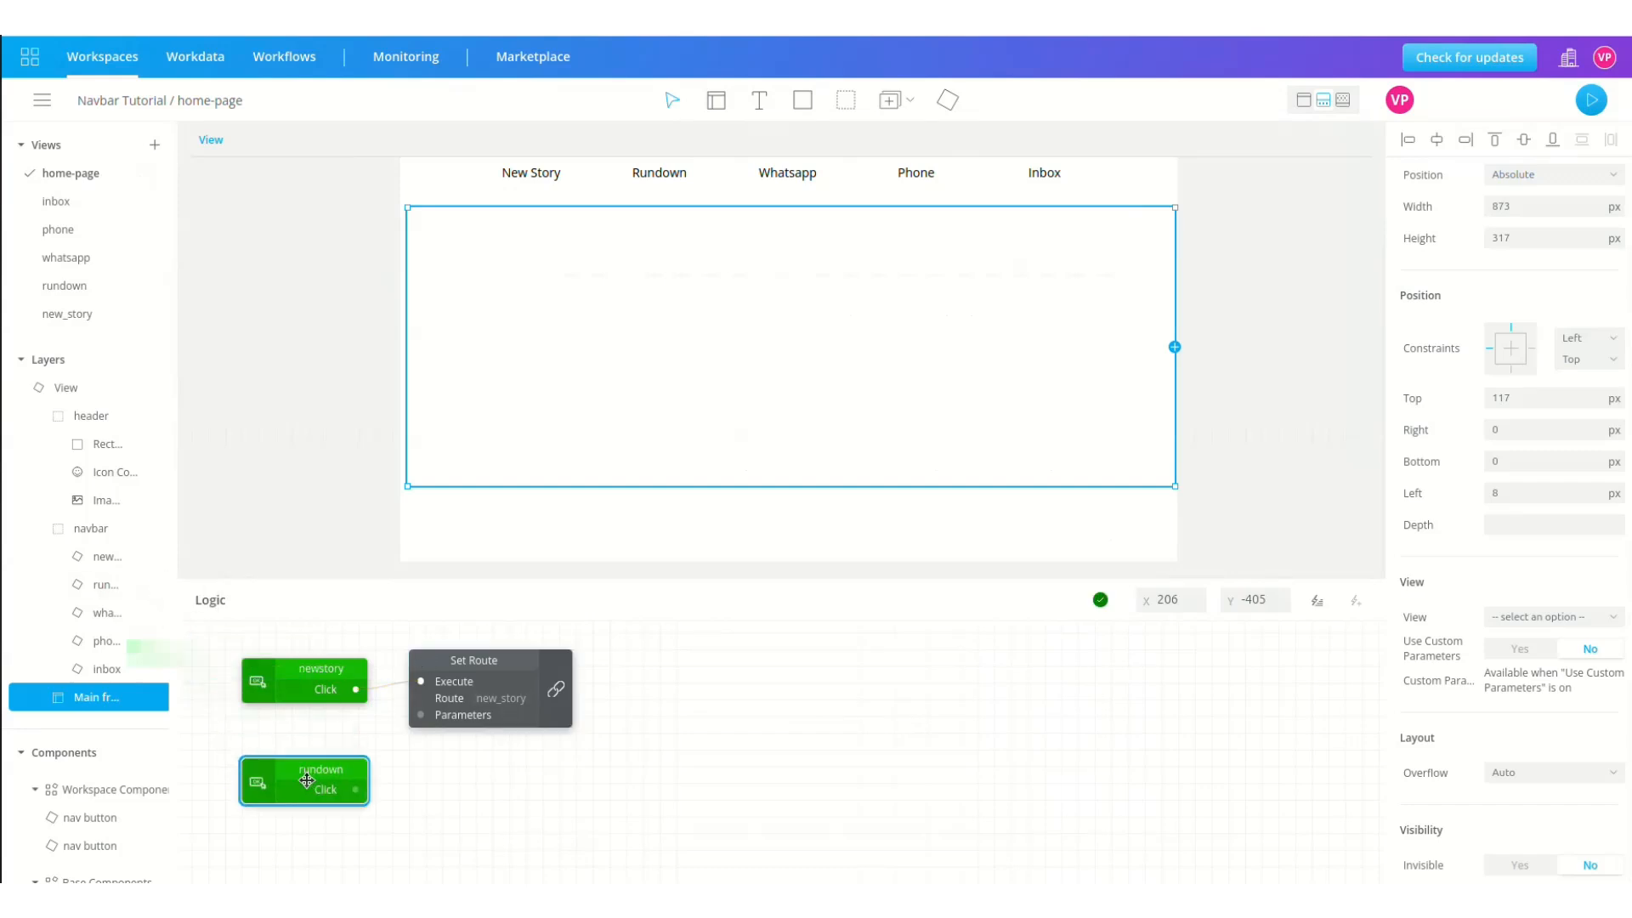
pyautogui.click(157, 612)
pyautogui.moveTo(180, 645); pyautogui.dragTo(308, 863)
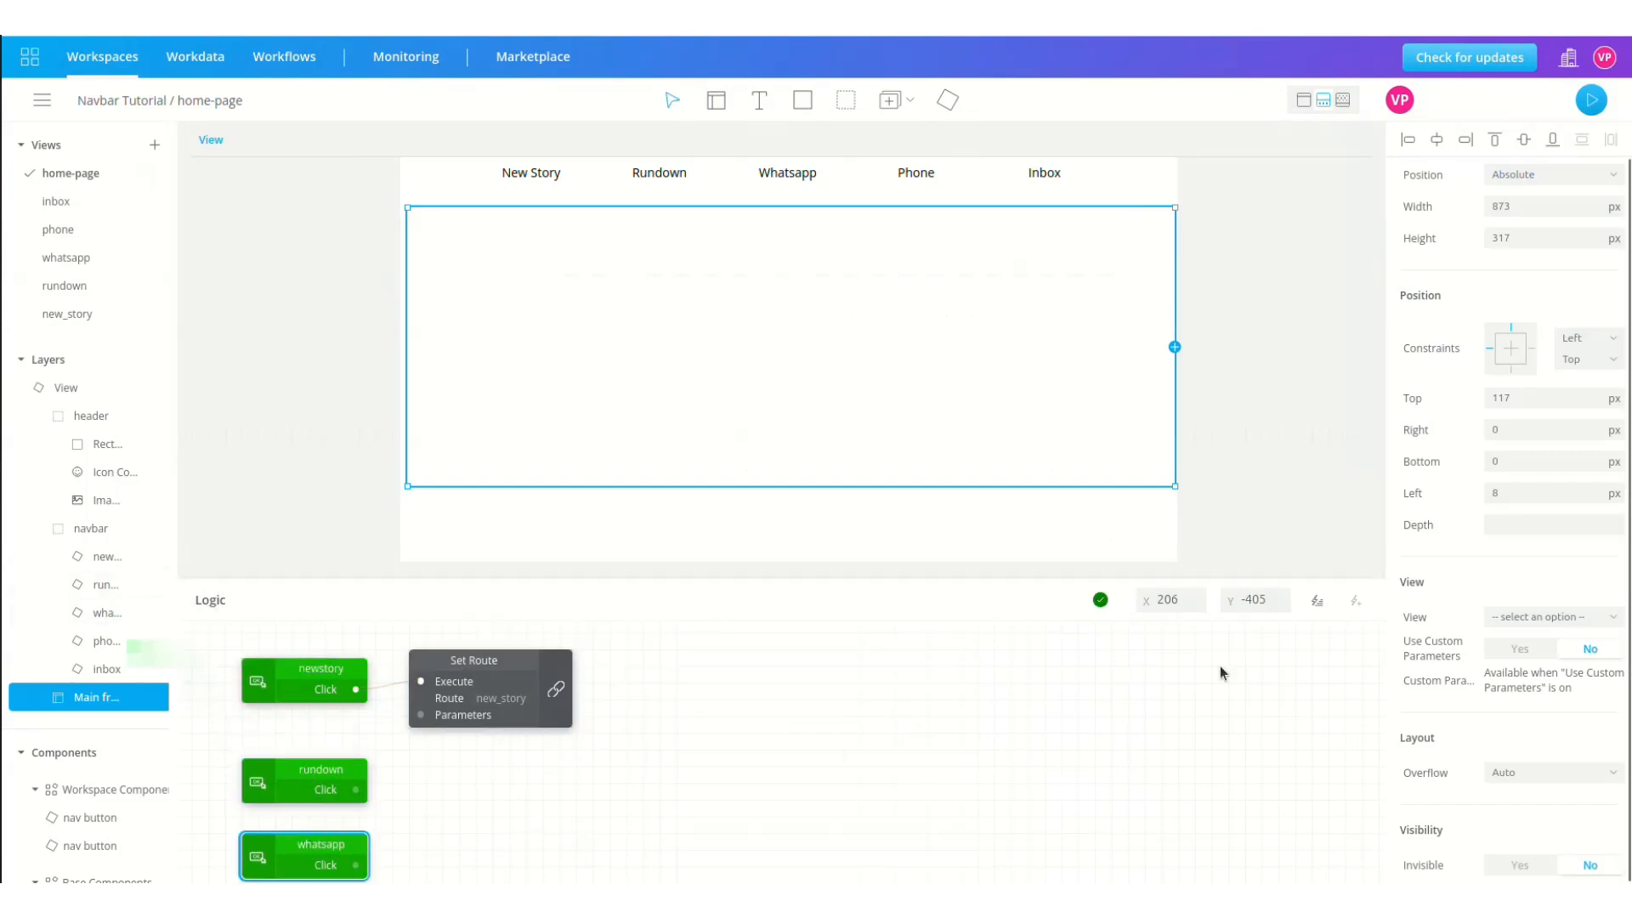
pyautogui.scroll(-3, 1162, 689)
pyautogui.scroll(2, 1163, 689)
pyautogui.hscroll(2, 1162, 689)
pyautogui.hscroll(-1, 1162, 688)
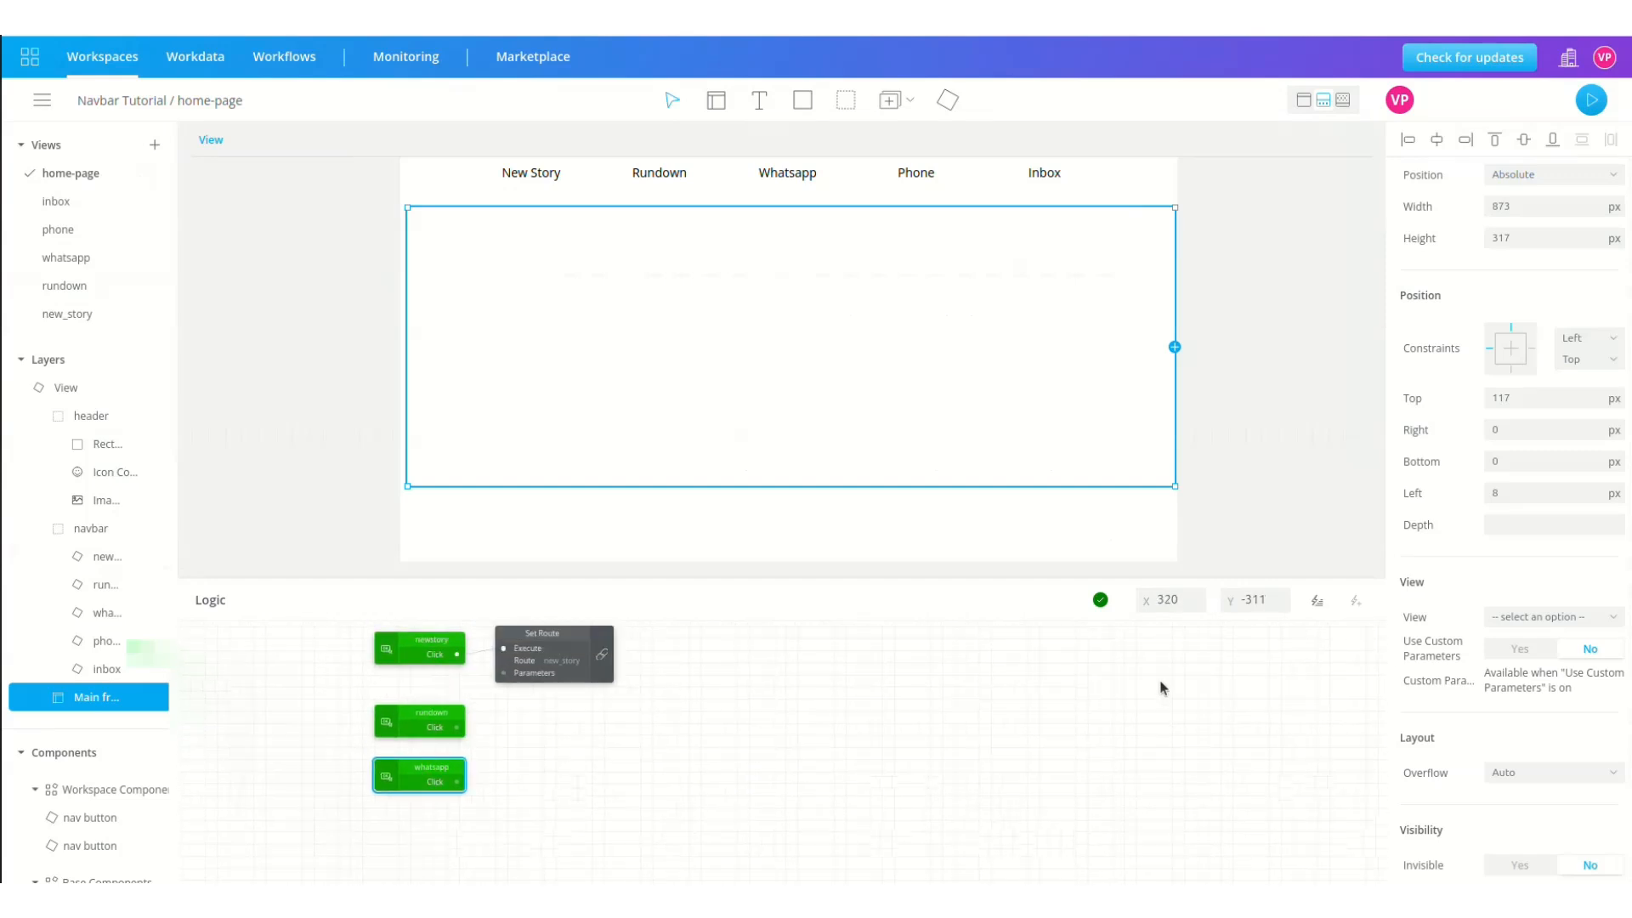
pyautogui.click(157, 642)
pyautogui.moveTo(189, 673); pyautogui.dragTo(420, 808)
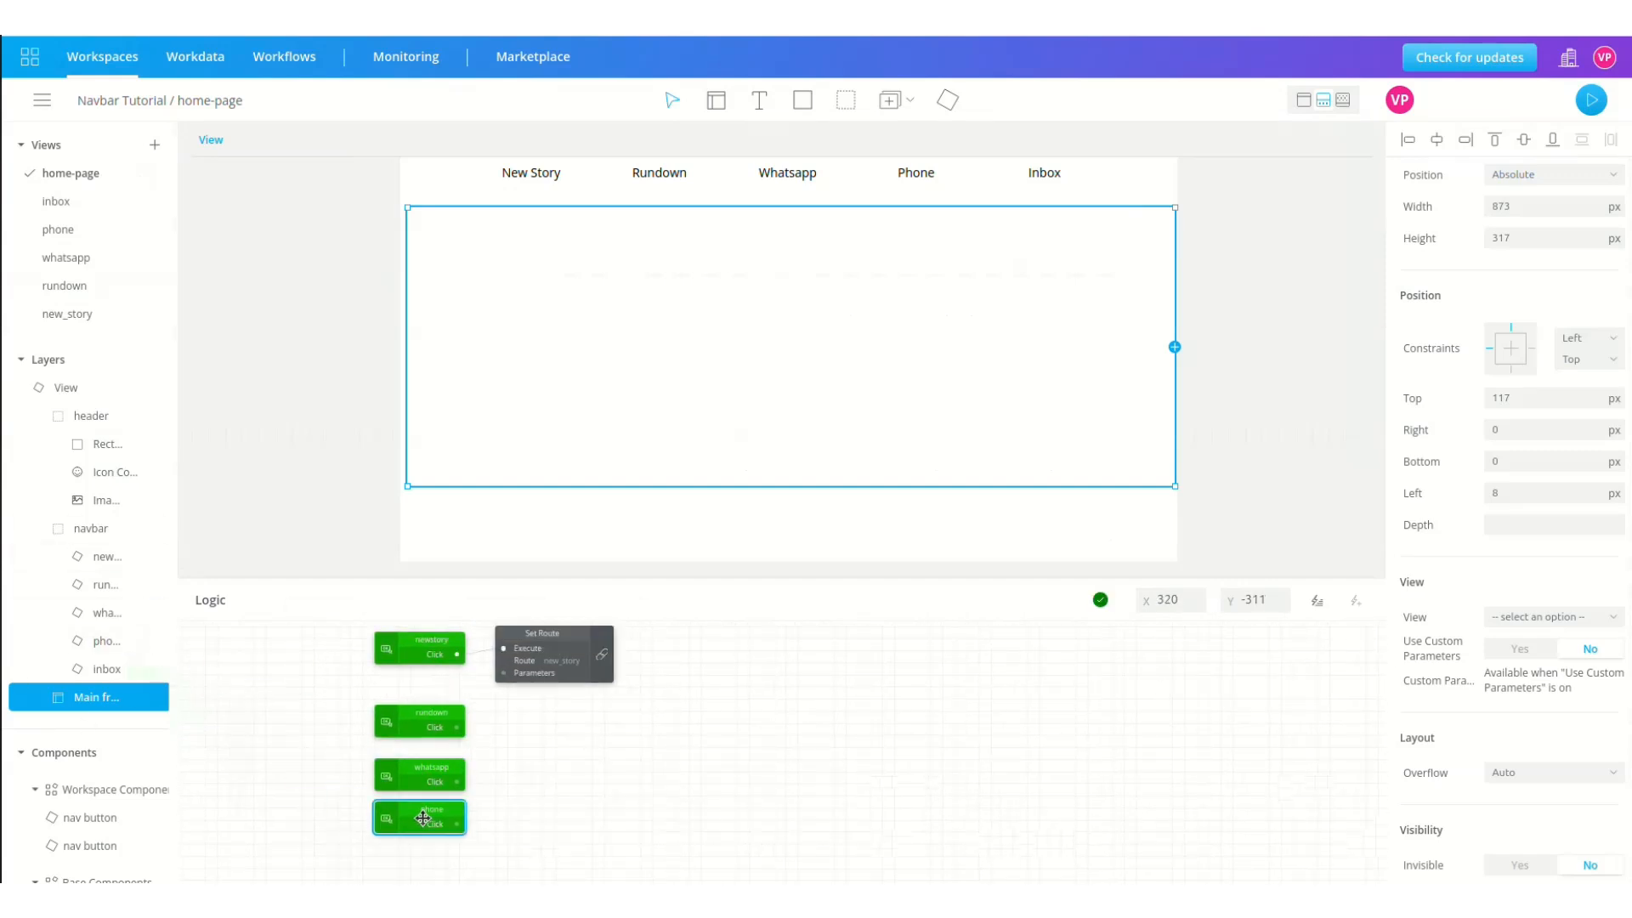
pyautogui.click(158, 668)
pyautogui.moveTo(188, 699); pyautogui.dragTo(420, 858)
# Step: Duplicate the Set Route block four times, stacking the copies in a column
pyautogui.moveTo(574, 638); pyautogui.dragTo(564, 625)
pyautogui.hotkey('ctrl', 'd')
pyautogui.moveTo(627, 713); pyautogui.dragTo(515, 732)
pyautogui.hotkey('ctrl', 'd')
pyautogui.moveTo(655, 760); pyautogui.dragTo(543, 768)
pyautogui.hotkey('ctrl', 'd')
pyautogui.moveTo(655, 826); pyautogui.dragTo(516, 826)
pyautogui.scroll(-2, 542, 834)
pyautogui.scroll(1, 544, 837)
pyautogui.hotkey('ctrl', 'd')
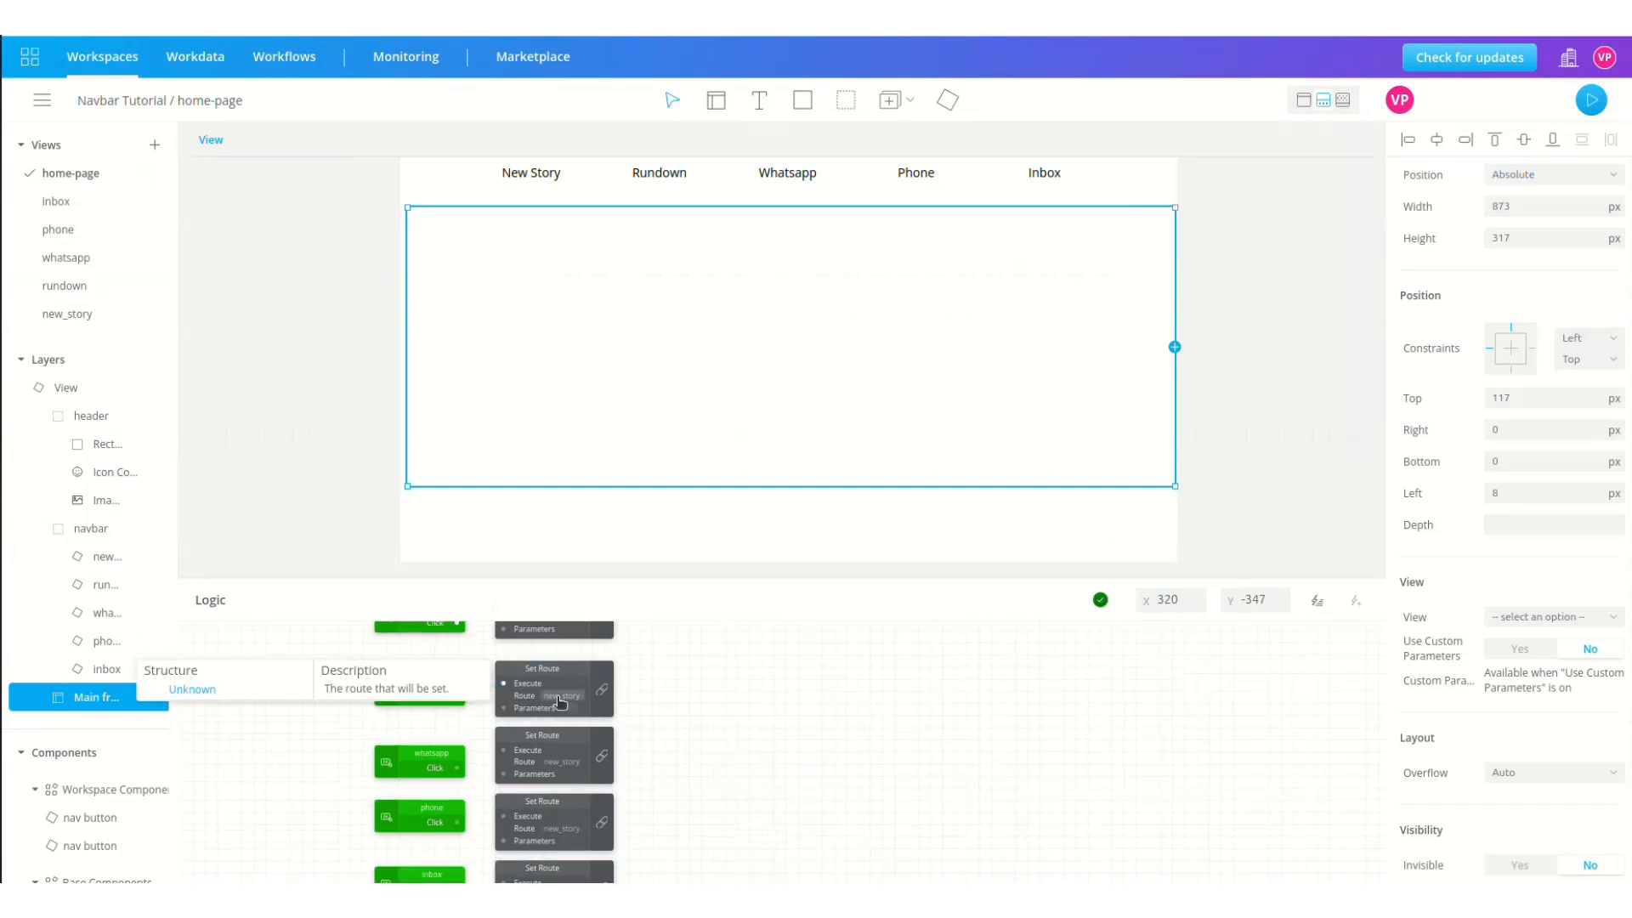
# Step: Route the Main frame to rundown and, from the whatsapp Click, to whatsapp
pyautogui.click(562, 697)
pyautogui.click(599, 663)
pyautogui.click(603, 823)
pyautogui.moveTo(458, 769); pyautogui.dragTo(504, 751)
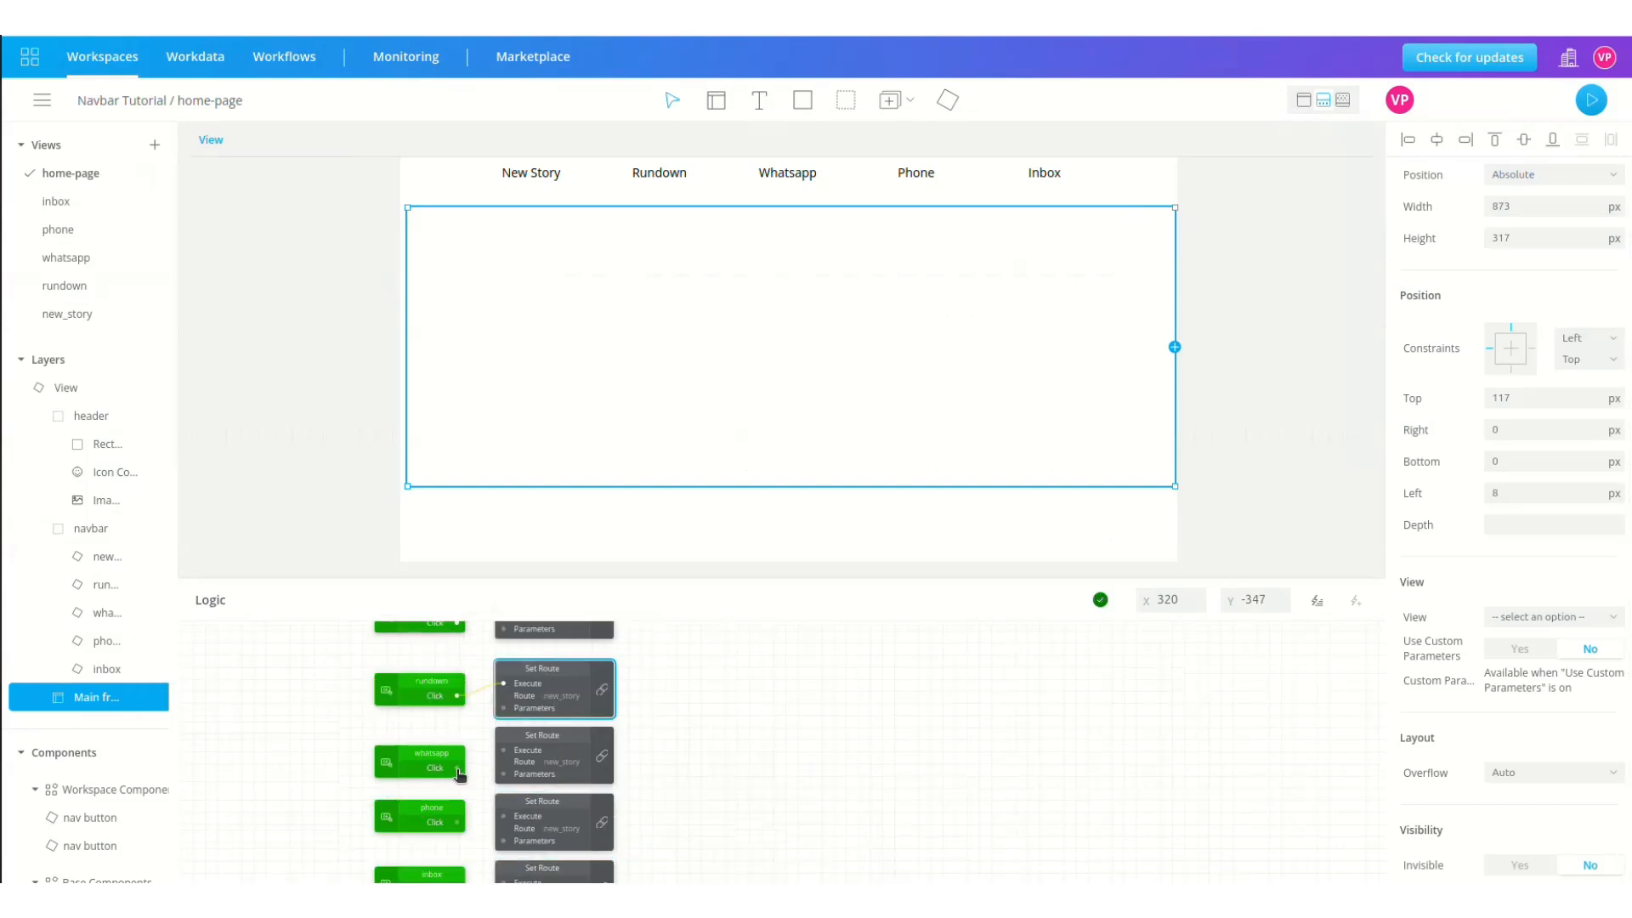
pyautogui.click(564, 764)
pyautogui.click(602, 729)
pyautogui.click(591, 667)
# Step: Wire the phone and inbox Clicks to Set Routes targeting phone and inbox
pyautogui.moveTo(457, 822); pyautogui.dragTo(496, 825)
pyautogui.click(573, 833)
pyautogui.click(596, 777)
pyautogui.scroll(-3, 663, 765)
pyautogui.moveTo(487, 767); pyautogui.dragTo(503, 763)
pyautogui.click(563, 775)
pyautogui.click(587, 738)
pyautogui.click(612, 638)
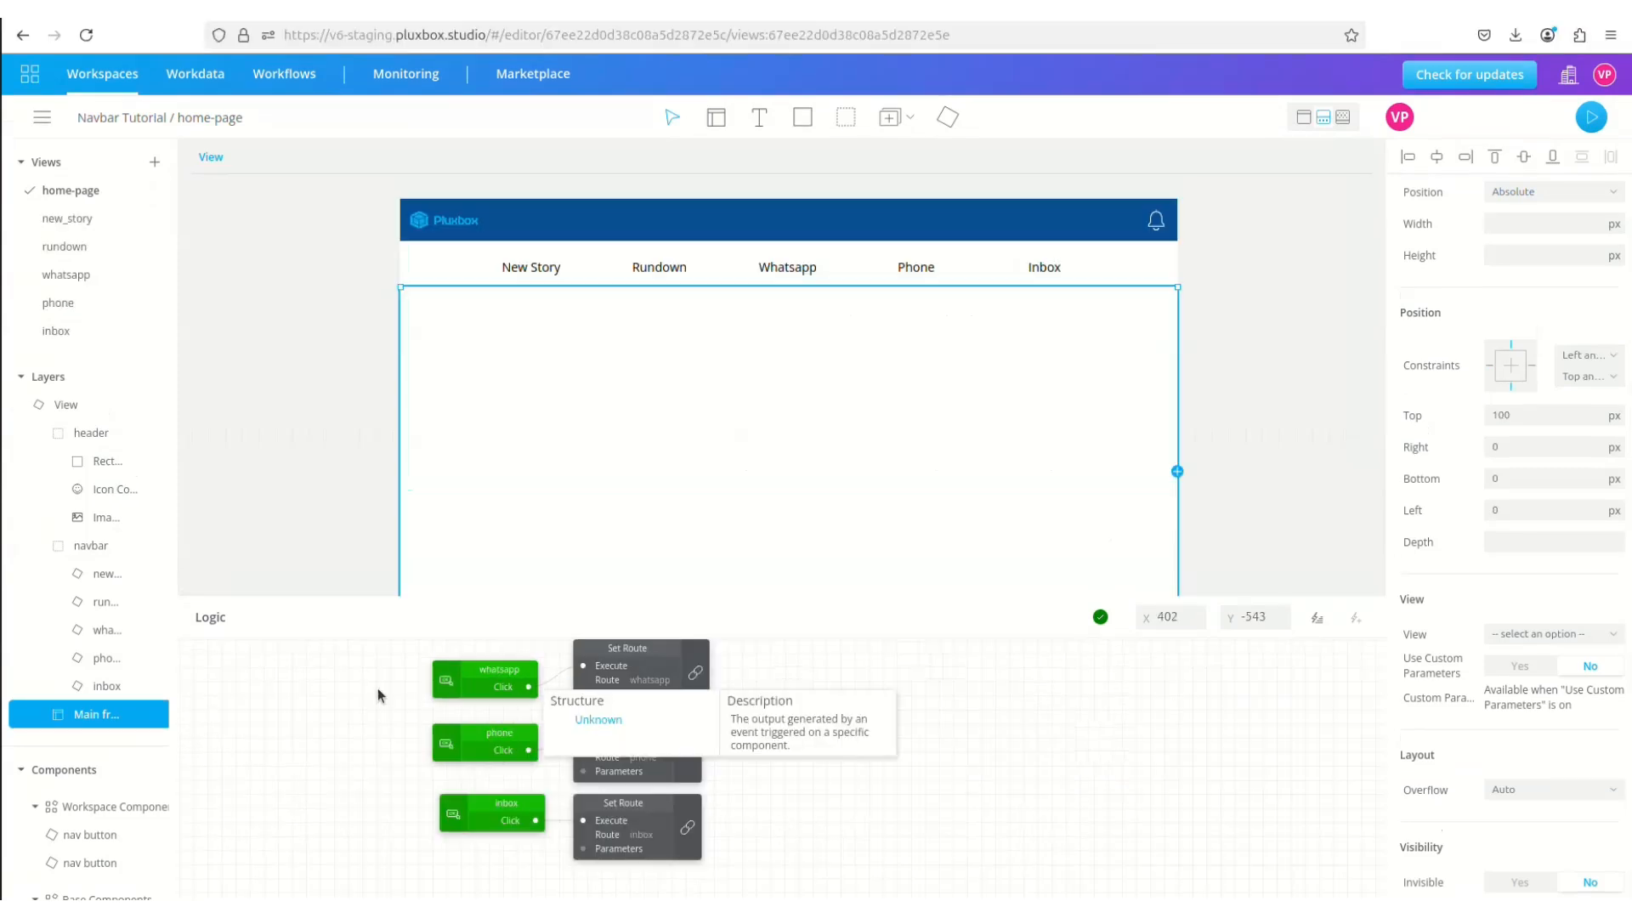
# Step: In the nav button's logic-only view, insert a Setting block below Interaction
pyautogui.doubleClick(47, 578)
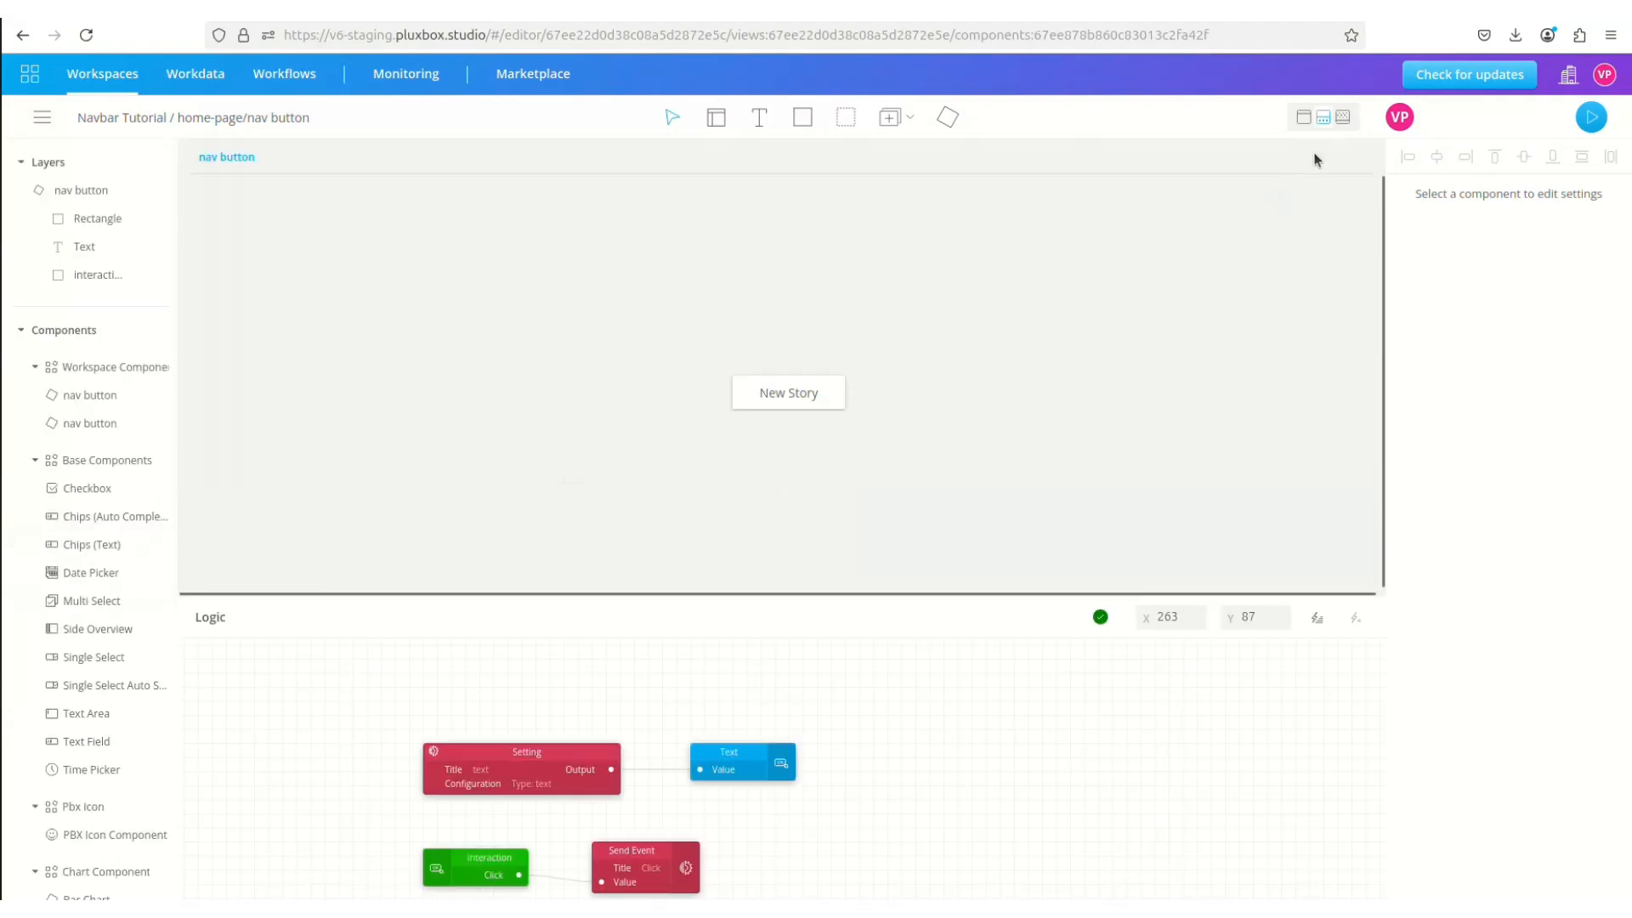
pyautogui.click(1342, 123)
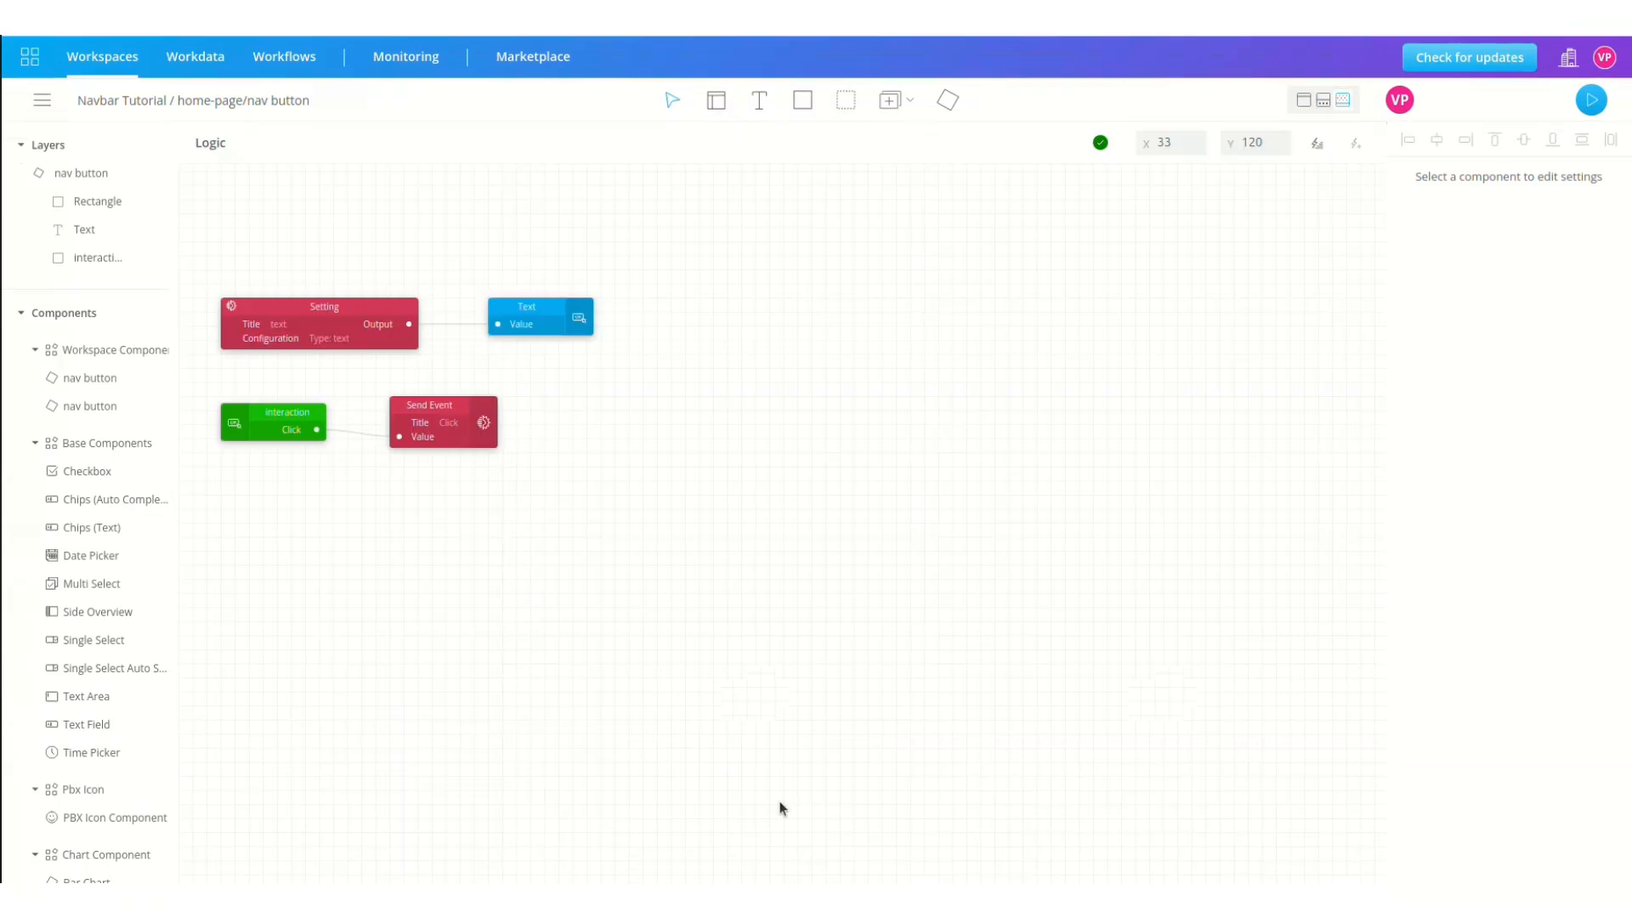
pyautogui.click(1317, 142)
pyautogui.write('sett')
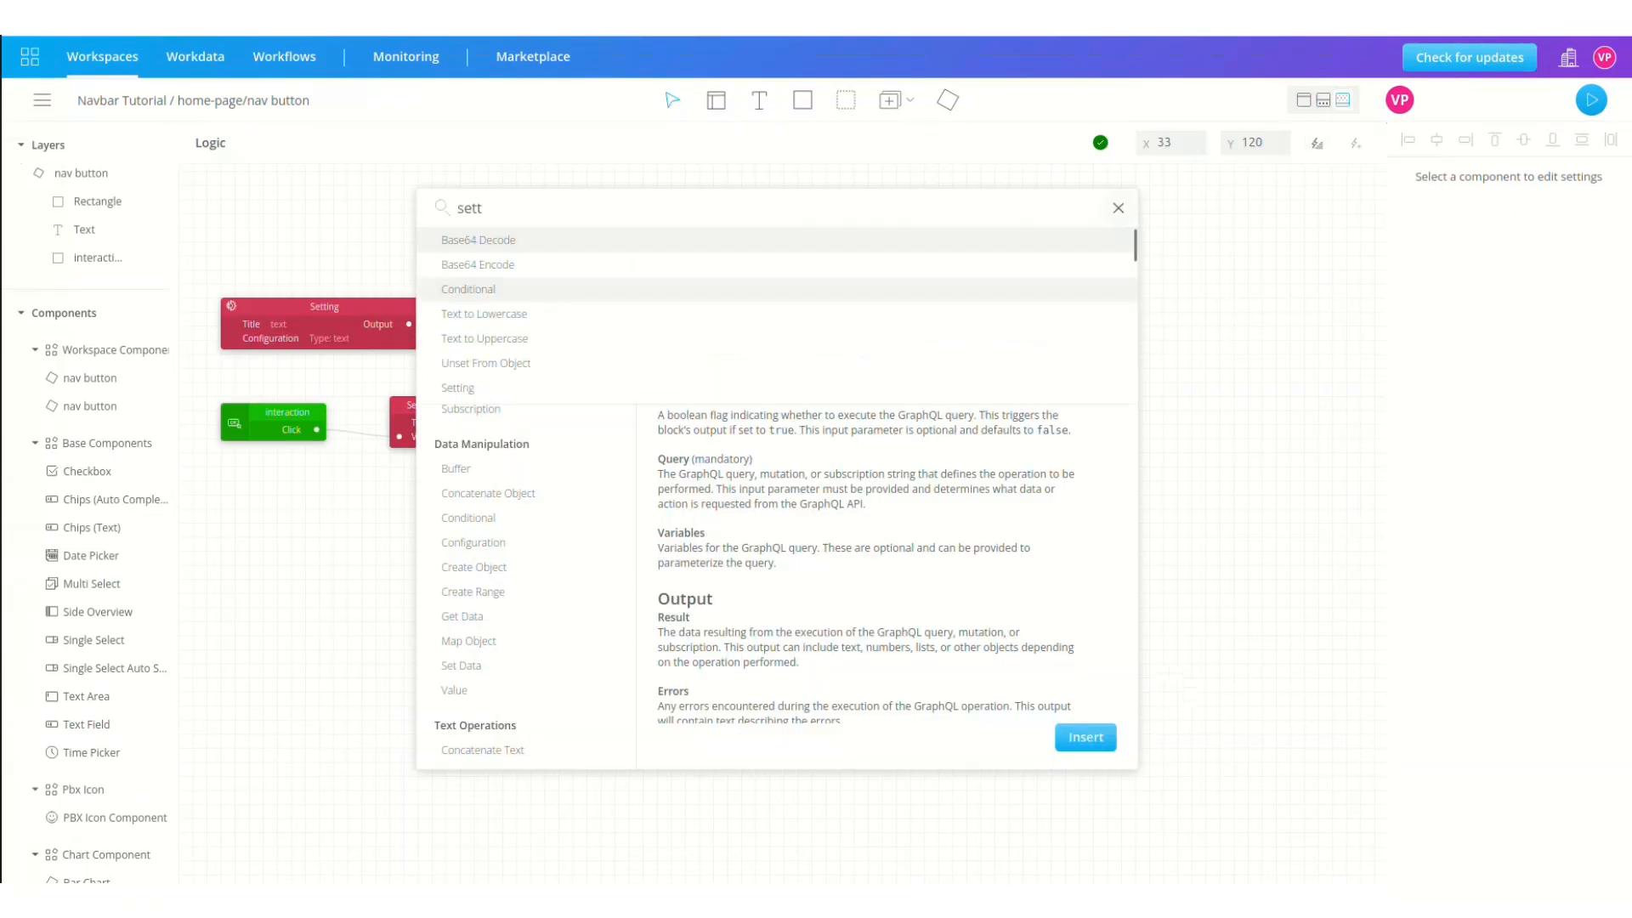
pyautogui.click(865, 241)
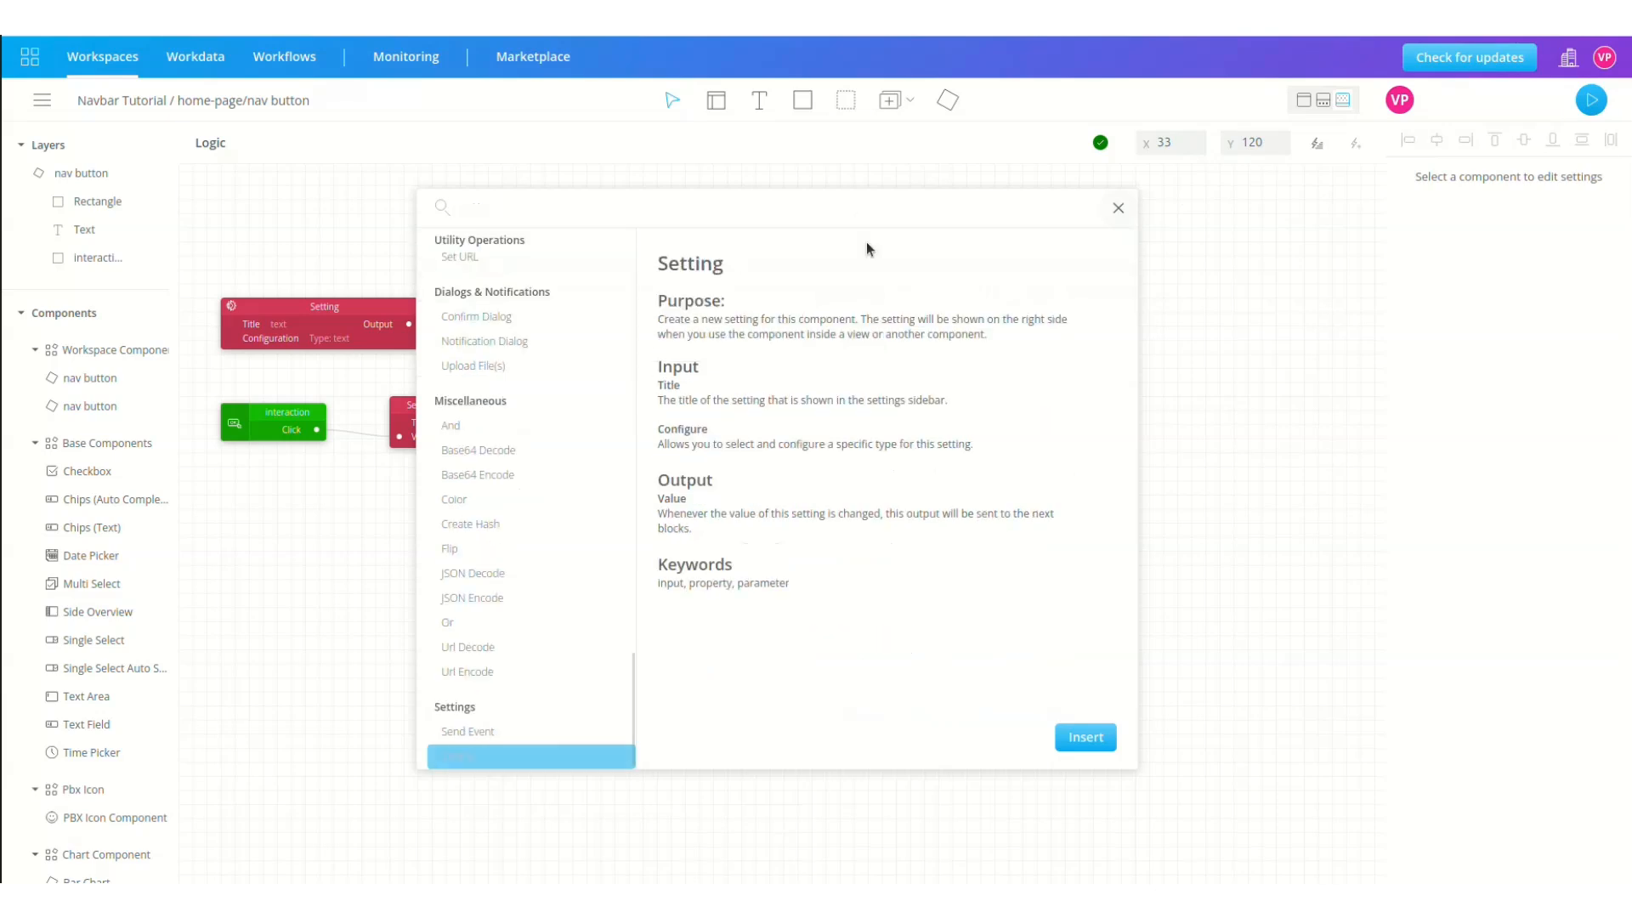
pyautogui.click(1087, 736)
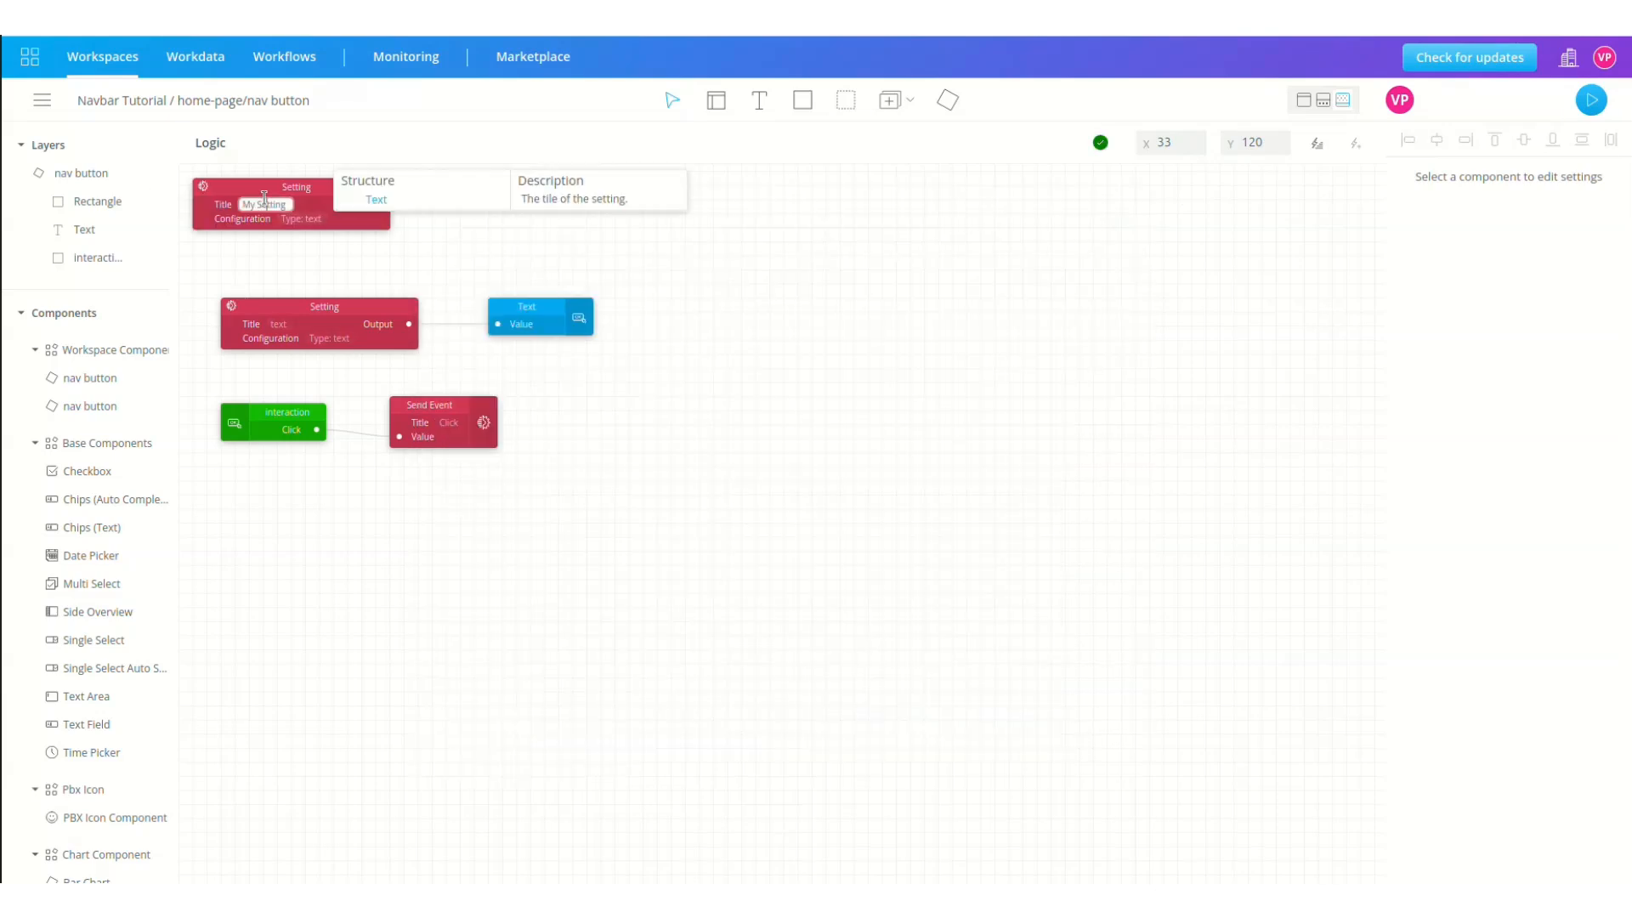
pyautogui.moveTo(293, 183); pyautogui.dragTo(320, 496)
# Step: Copy the Setting block to make a second one below it
pyautogui.hotkey('ctrl', 'c')
pyautogui.click(459, 531)
pyautogui.hotkey('ctrl', 'v')
pyautogui.moveTo(446, 552); pyautogui.dragTo(239, 572)
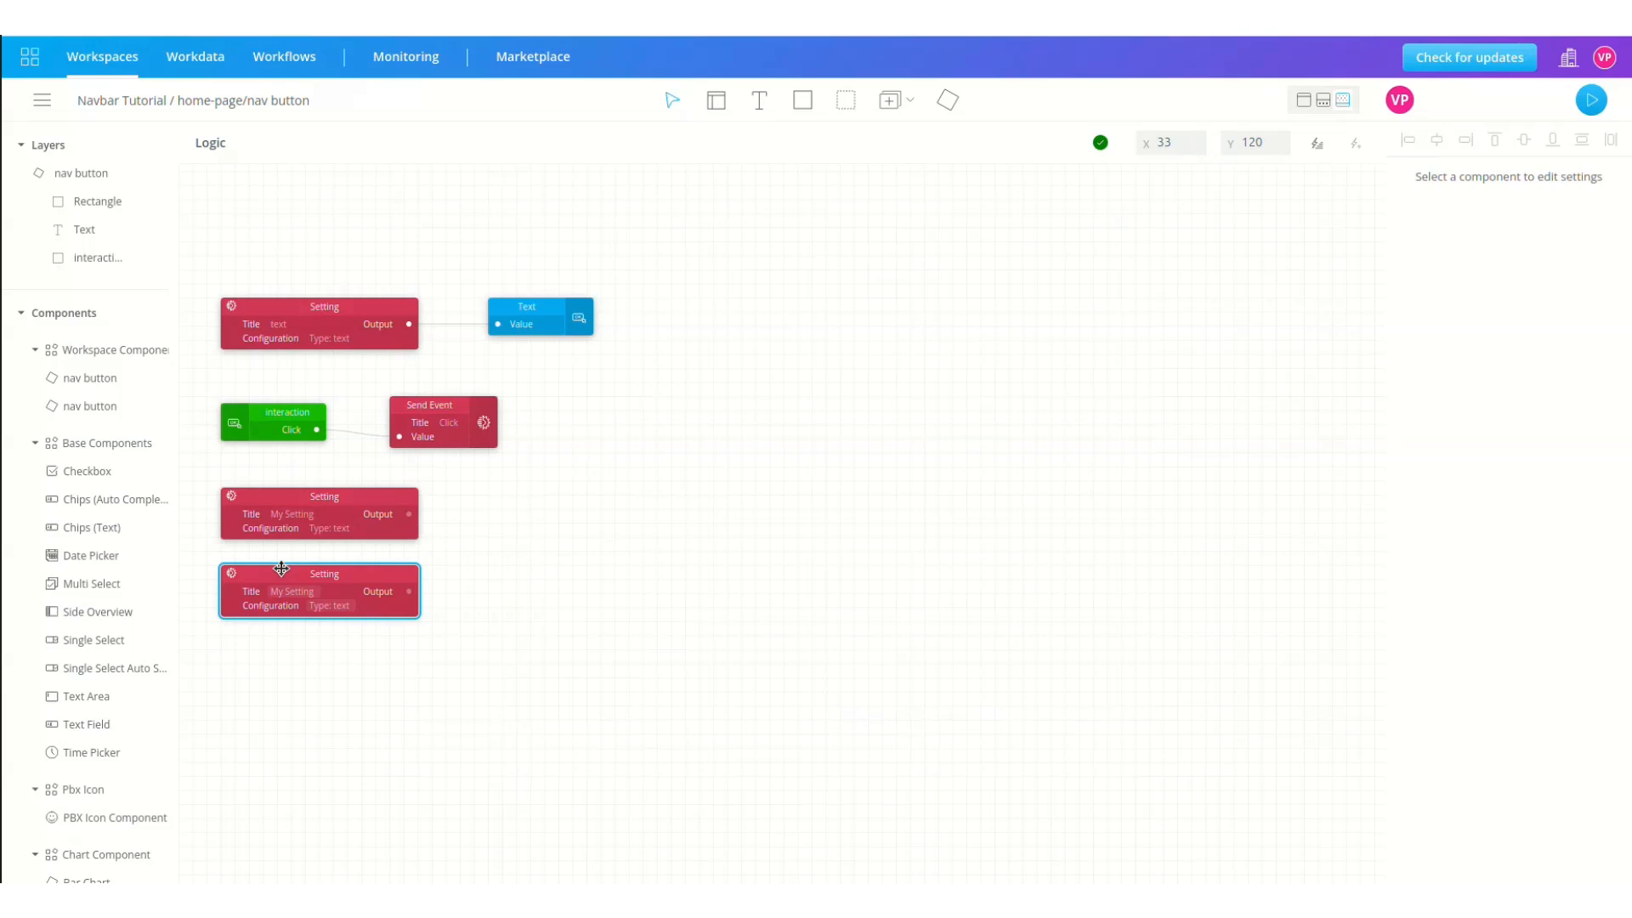
# Step: Title the upper Setting 'Url id' and the lower one 'Page id'
pyautogui.click(277, 514)
pyautogui.click(277, 513)
pyautogui.press('BackSpace')
pyautogui.write('Ur')
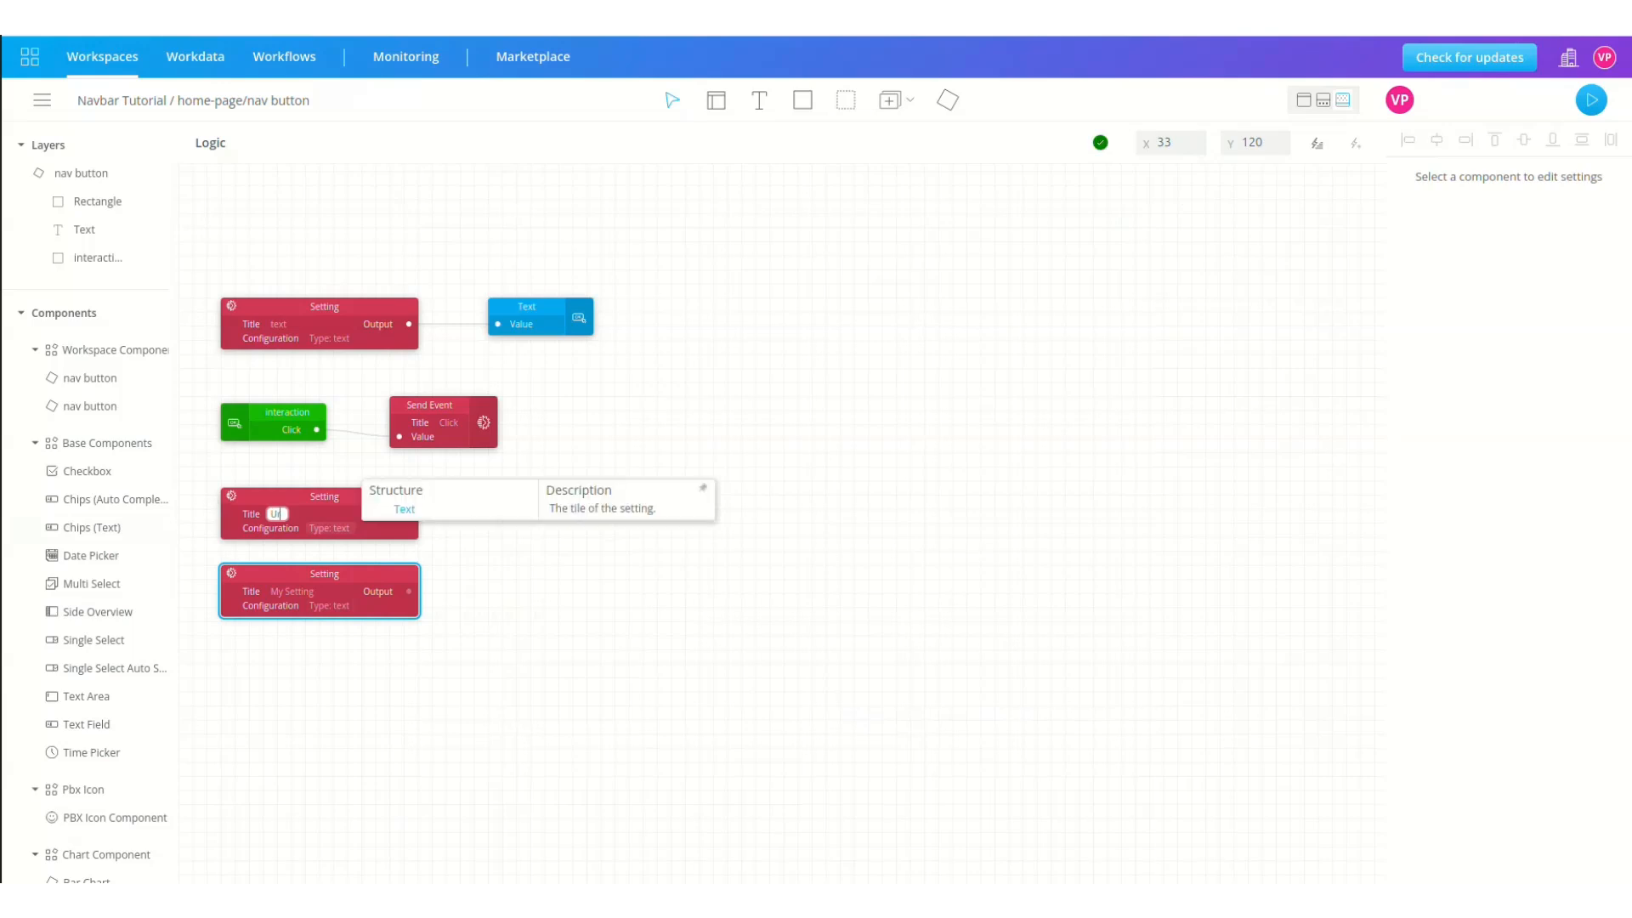
pyautogui.write('l')
pyautogui.click(297, 593)
pyautogui.write('Page id')
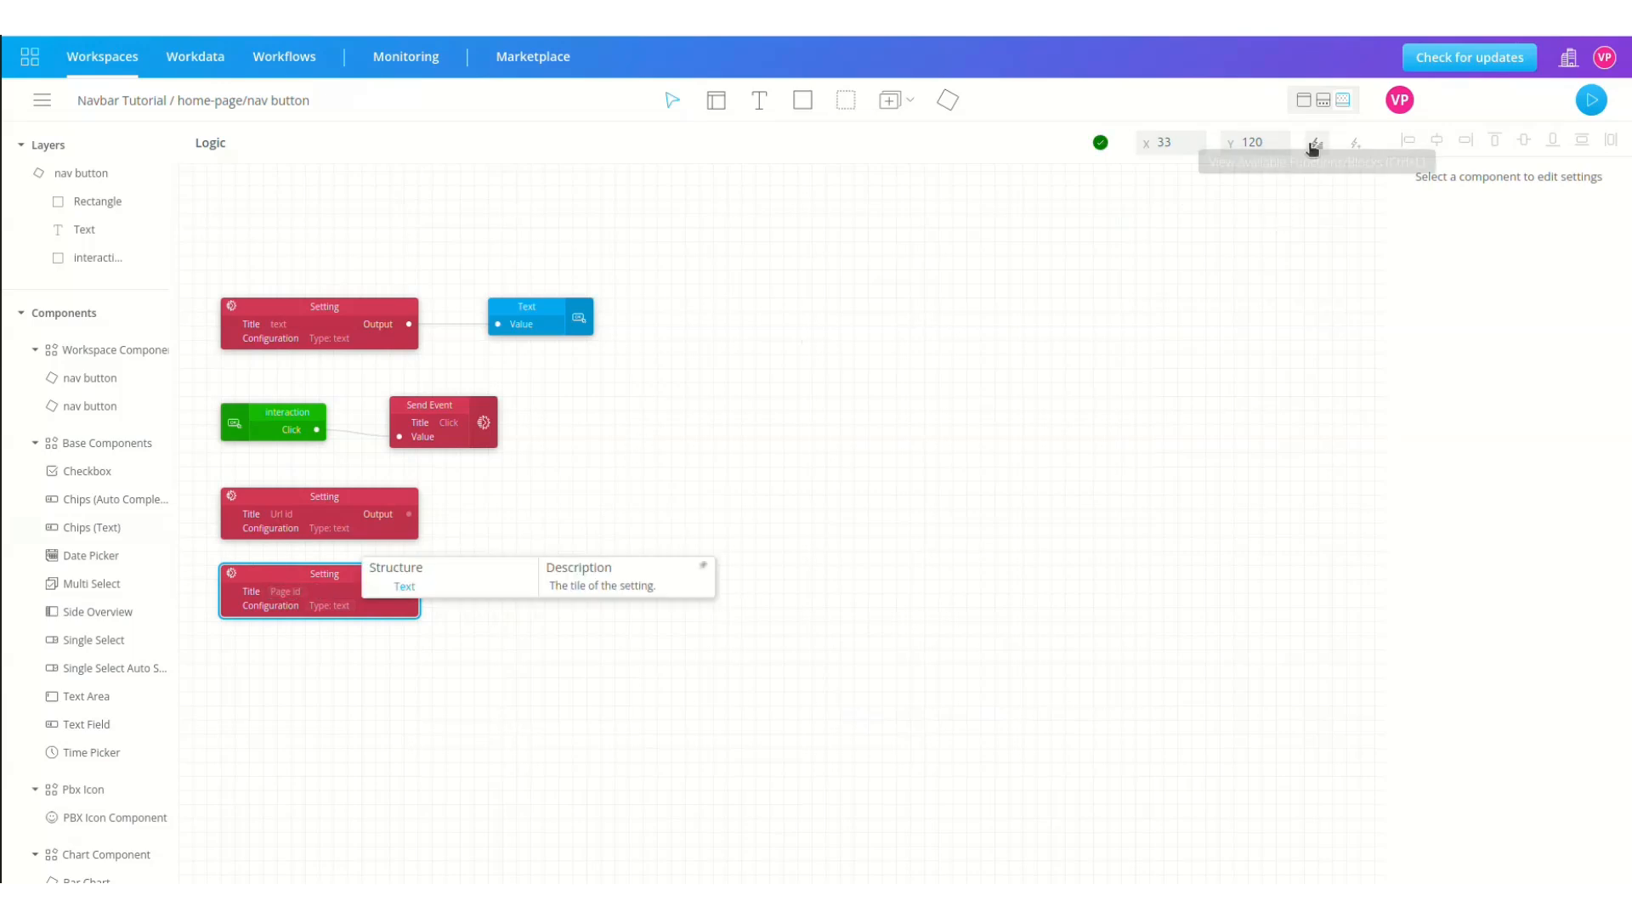
pyautogui.click(1317, 144)
pyautogui.write('buf')
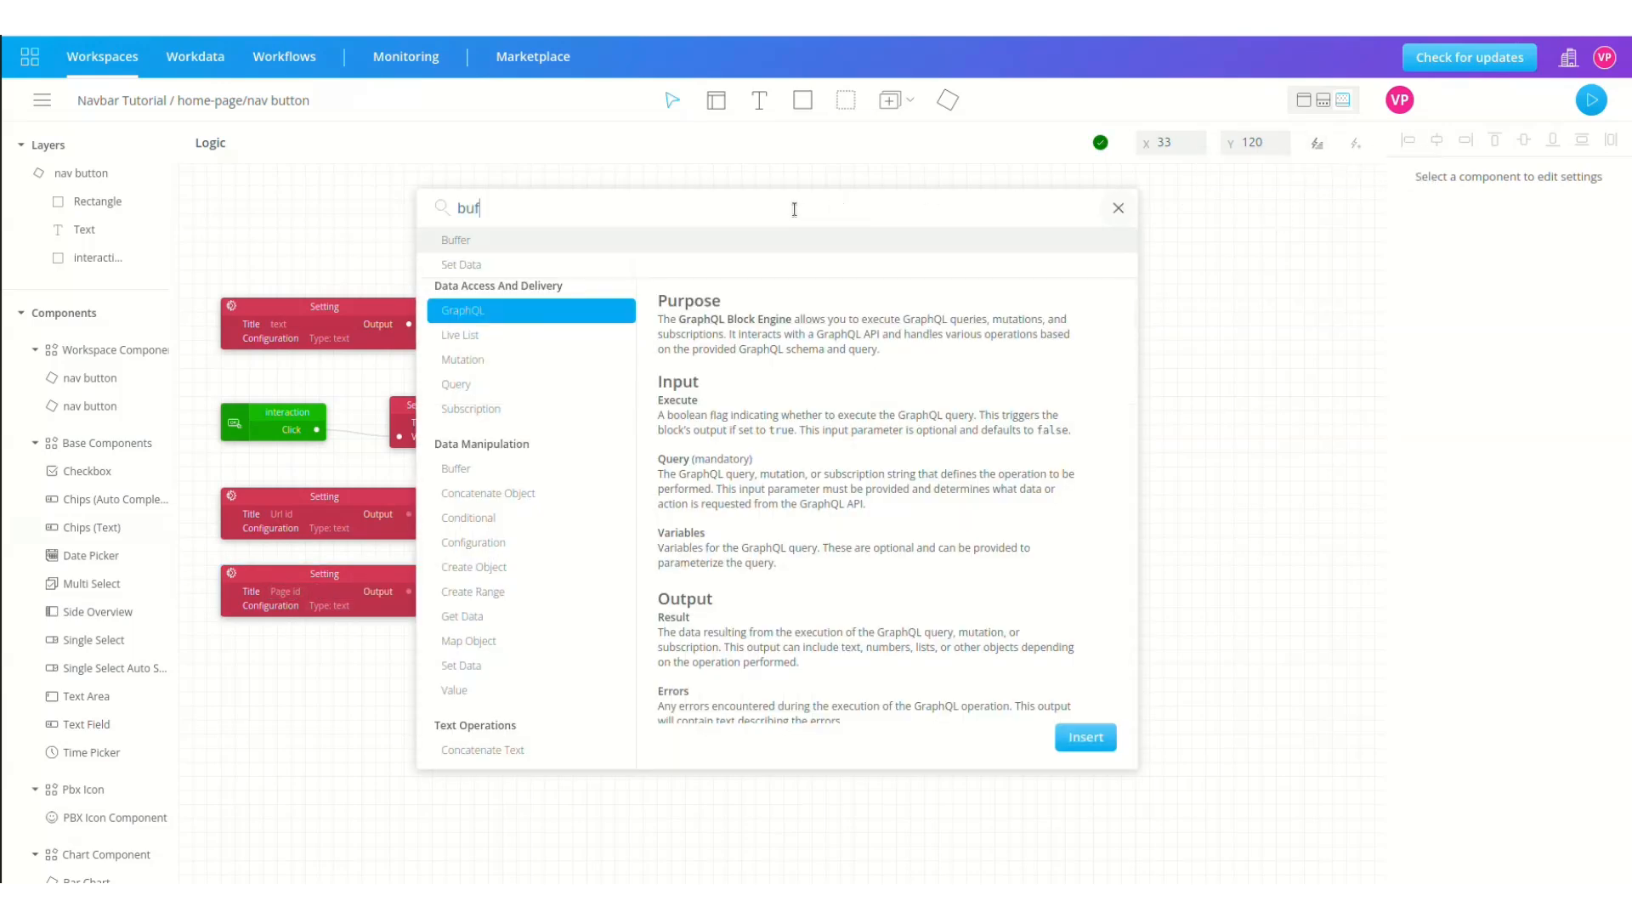
pyautogui.write('condi')
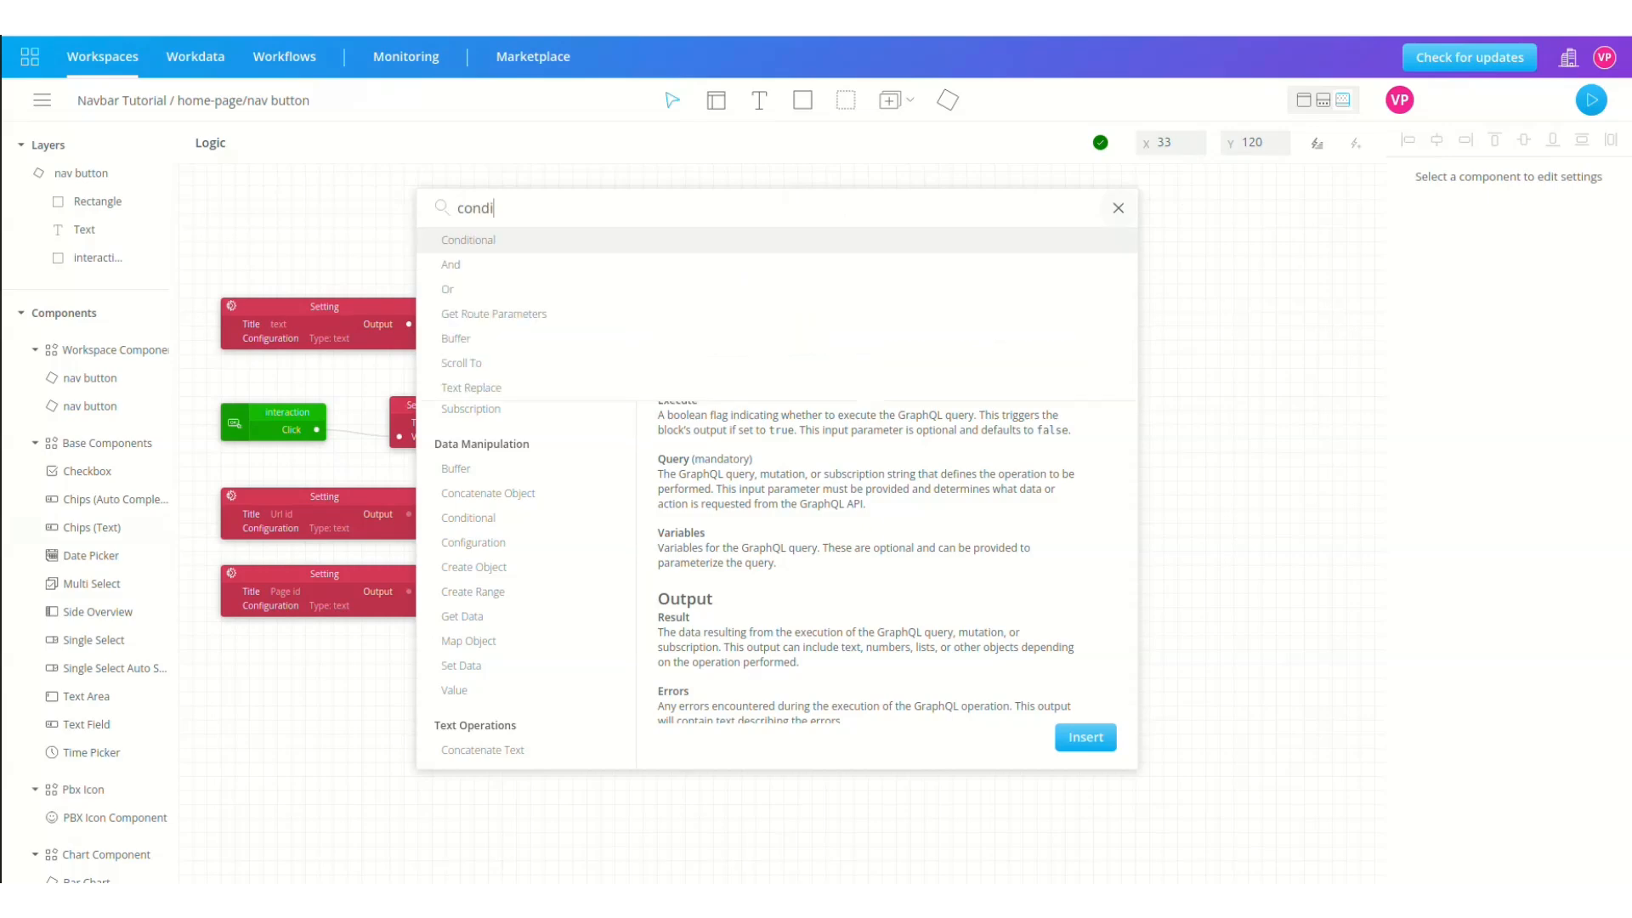
# Step: Insert an Equals Conditional block with Url id wired to Left and Page id to Right
pyautogui.click(741, 242)
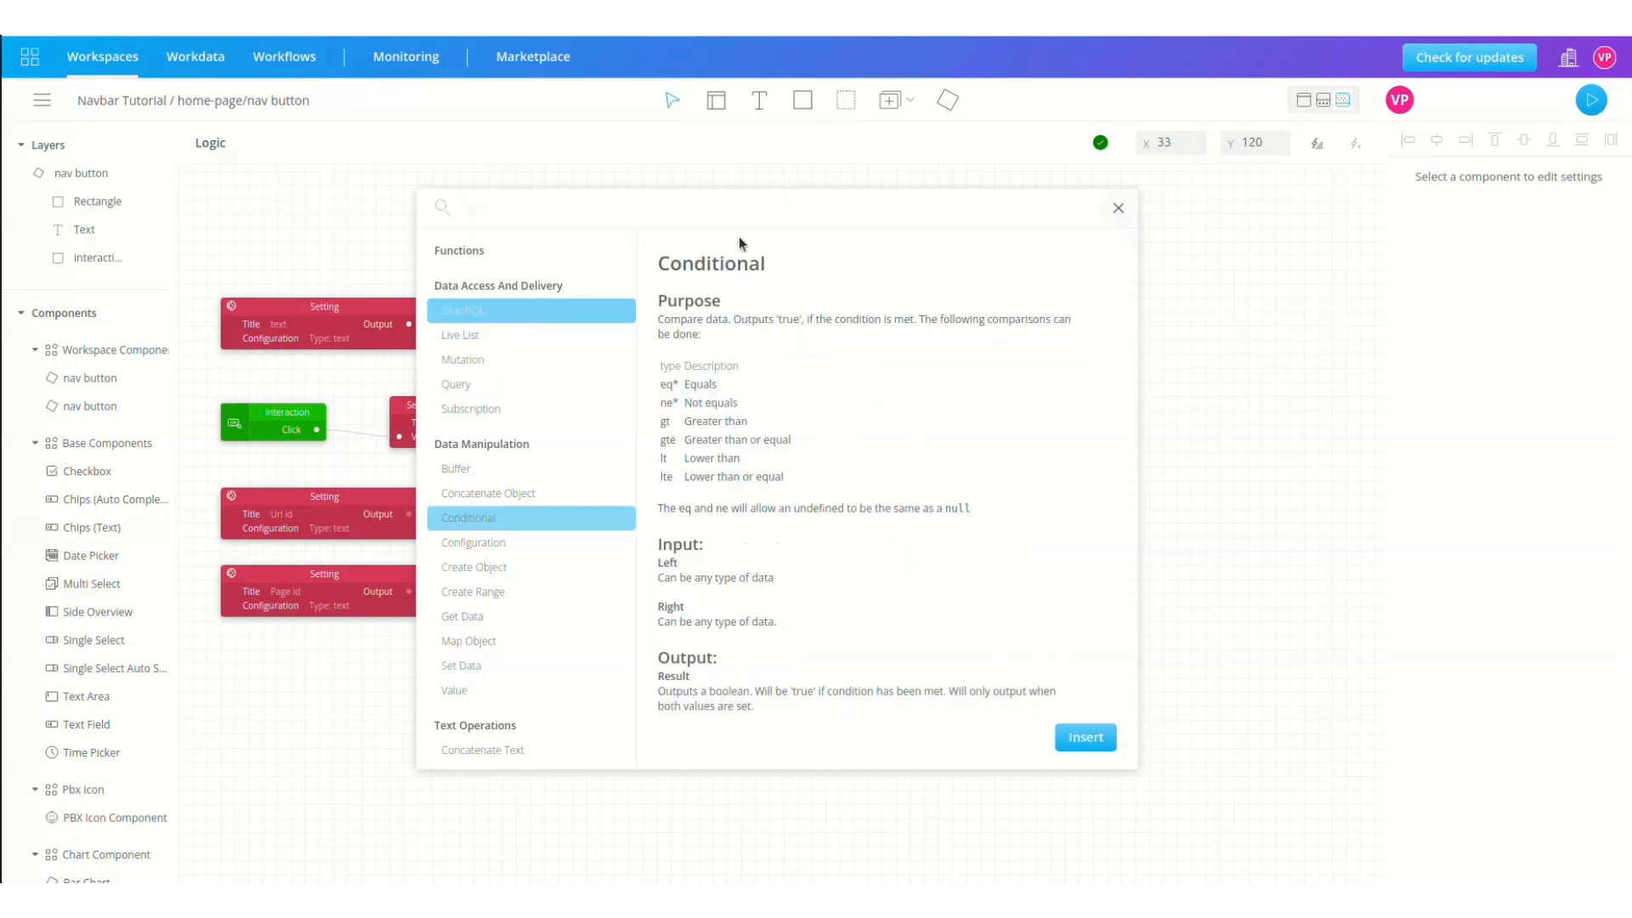
pyautogui.click(1089, 738)
pyautogui.moveTo(306, 189); pyautogui.dragTo(614, 534)
pyautogui.moveTo(409, 513); pyautogui.dragTo(512, 551)
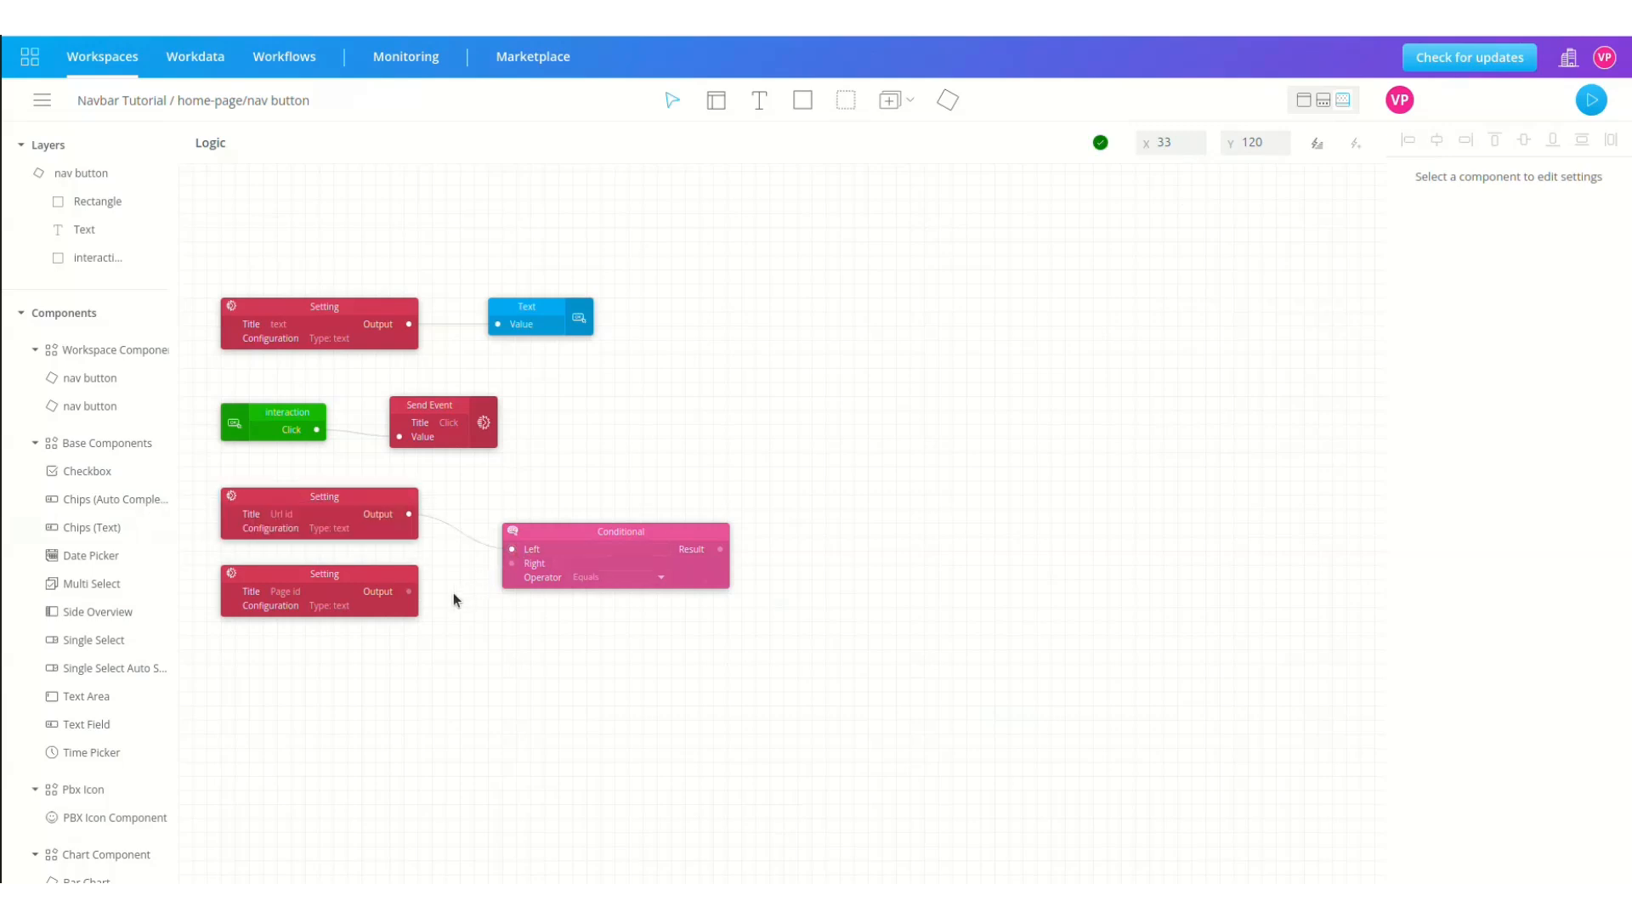
pyautogui.moveTo(409, 591); pyautogui.dragTo(513, 568)
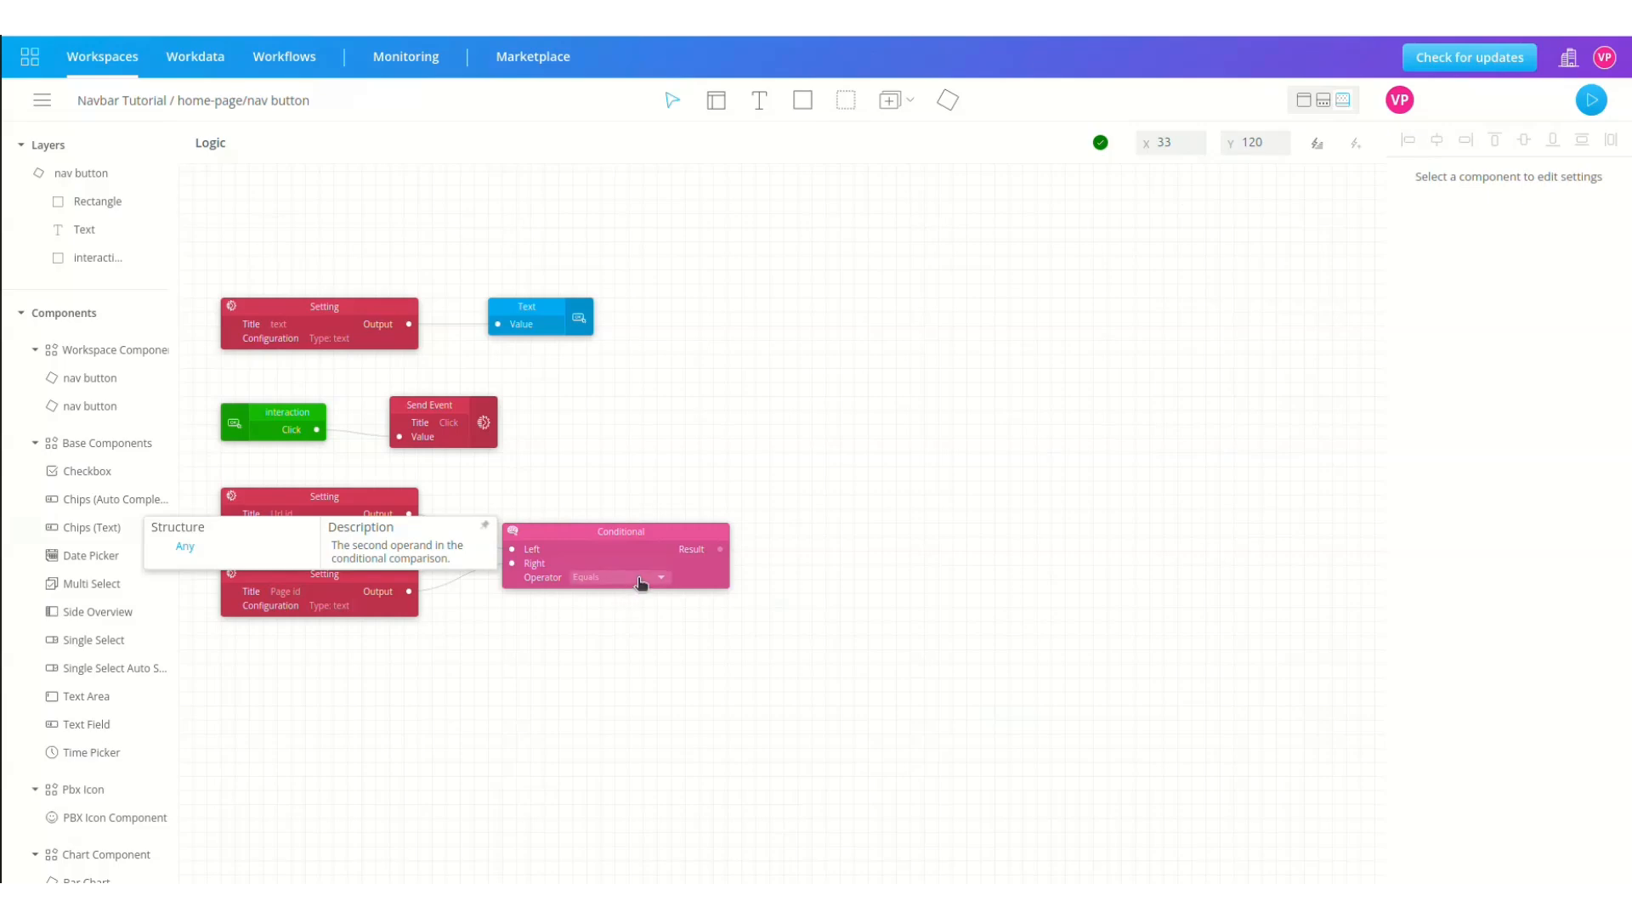
# Step: Insert a Color block right of the Conditional and paste a duplicate below it
pyautogui.click(1317, 142)
pyautogui.write('color')
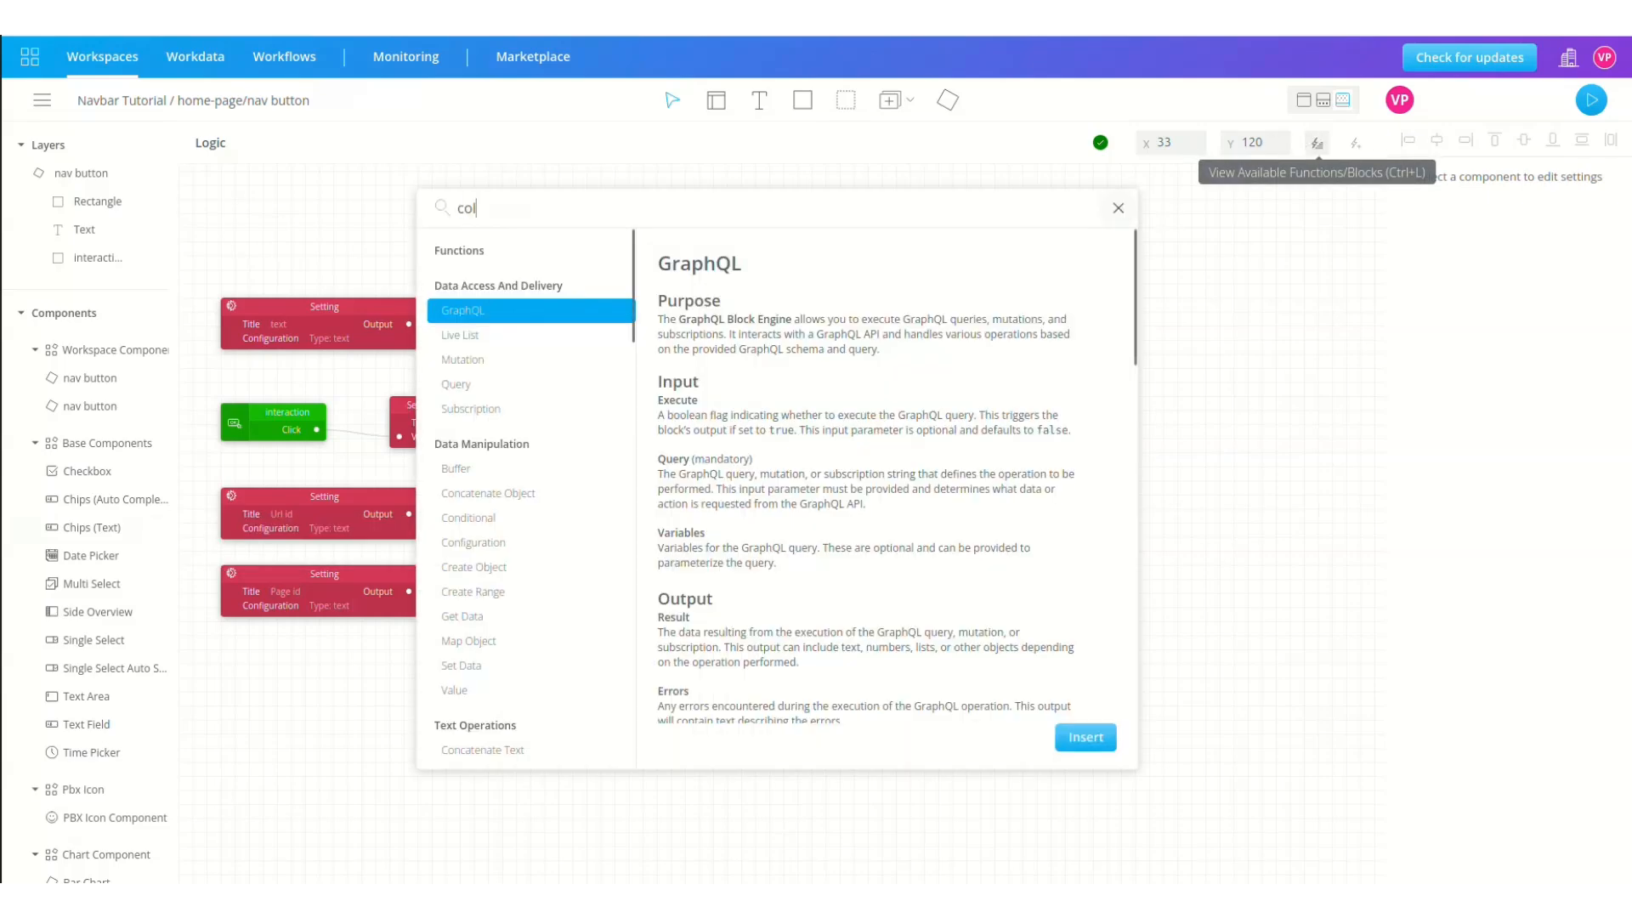
pyautogui.click(1093, 739)
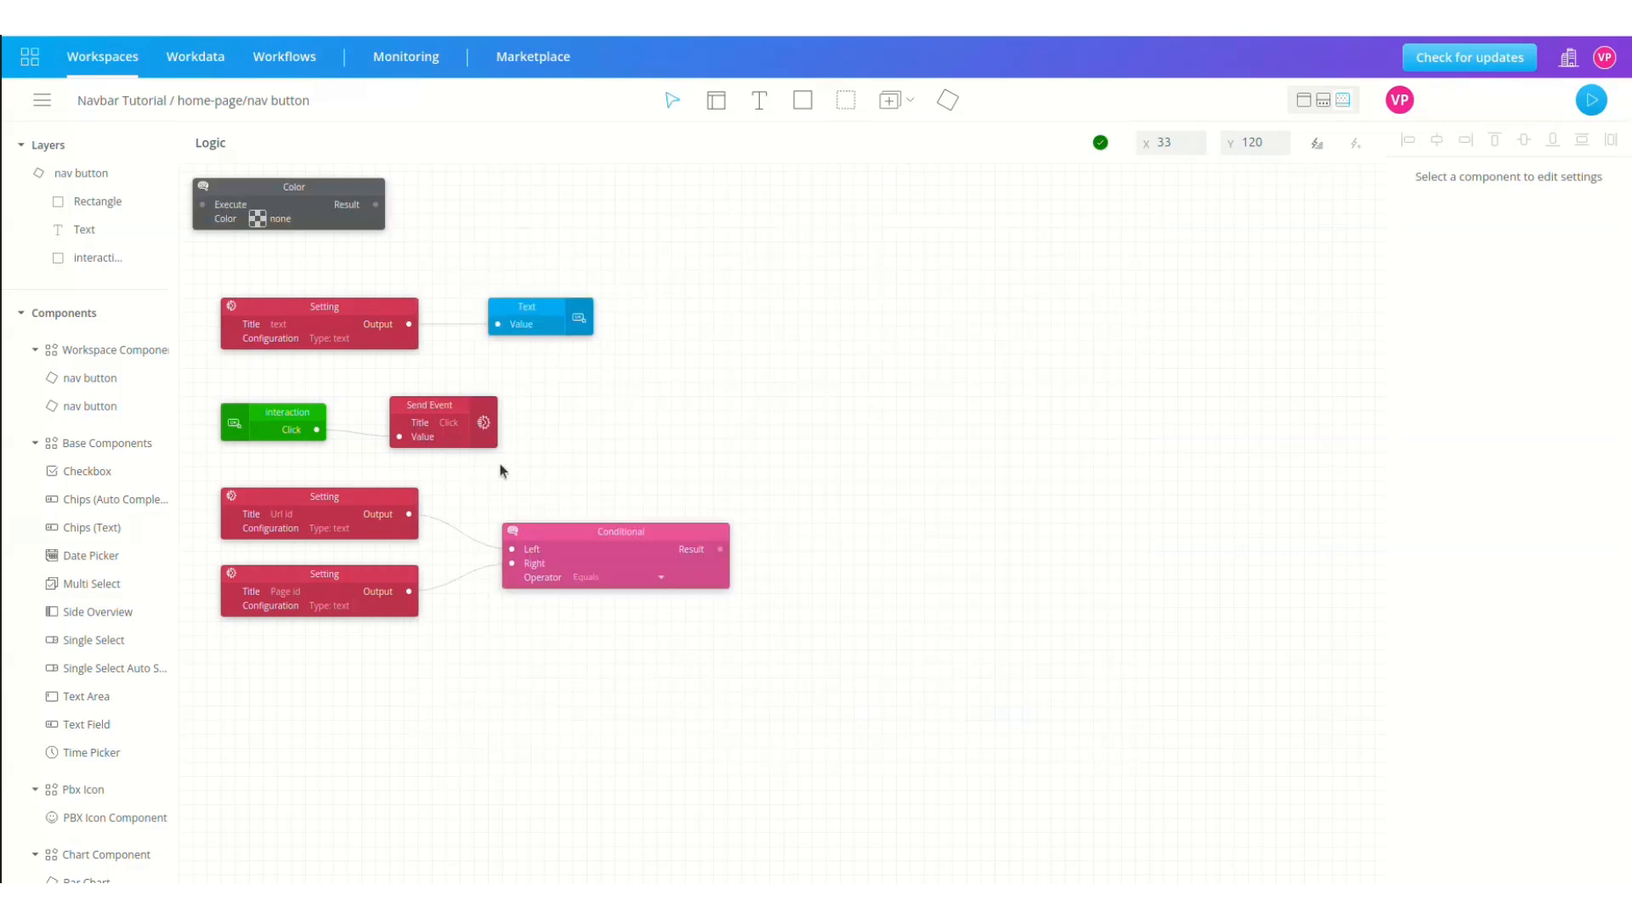
pyautogui.moveTo(311, 186); pyautogui.dragTo(893, 494)
pyautogui.hotkey('ctrl', 'c')
pyautogui.hotkey('ctrl', 'v')
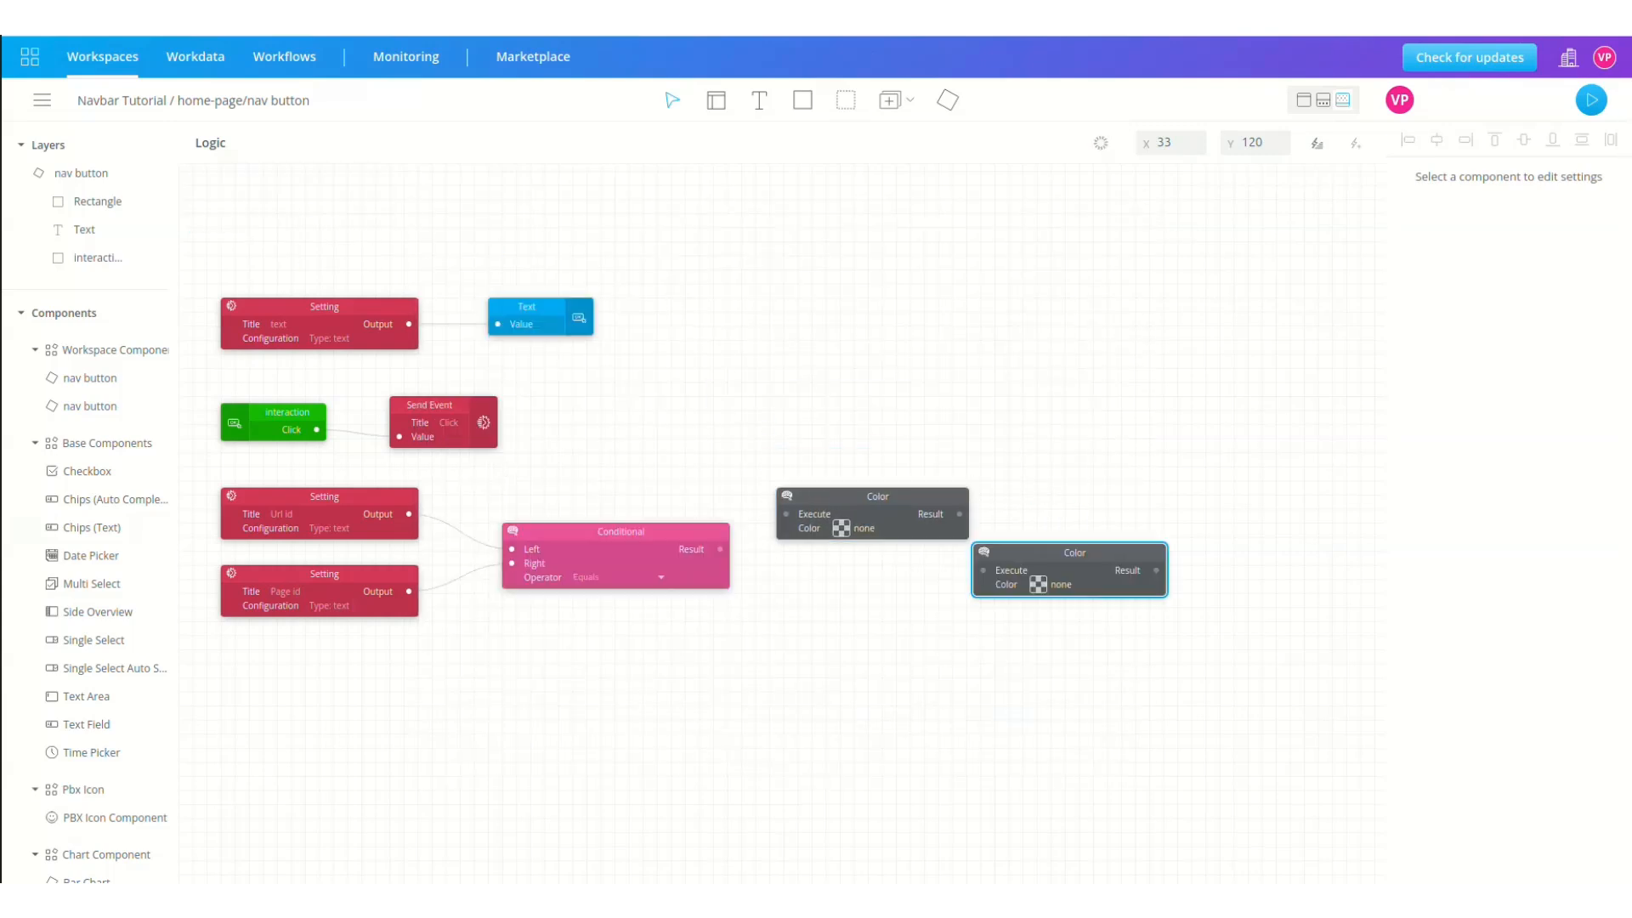
pyautogui.moveTo(1049, 549); pyautogui.dragTo(853, 599)
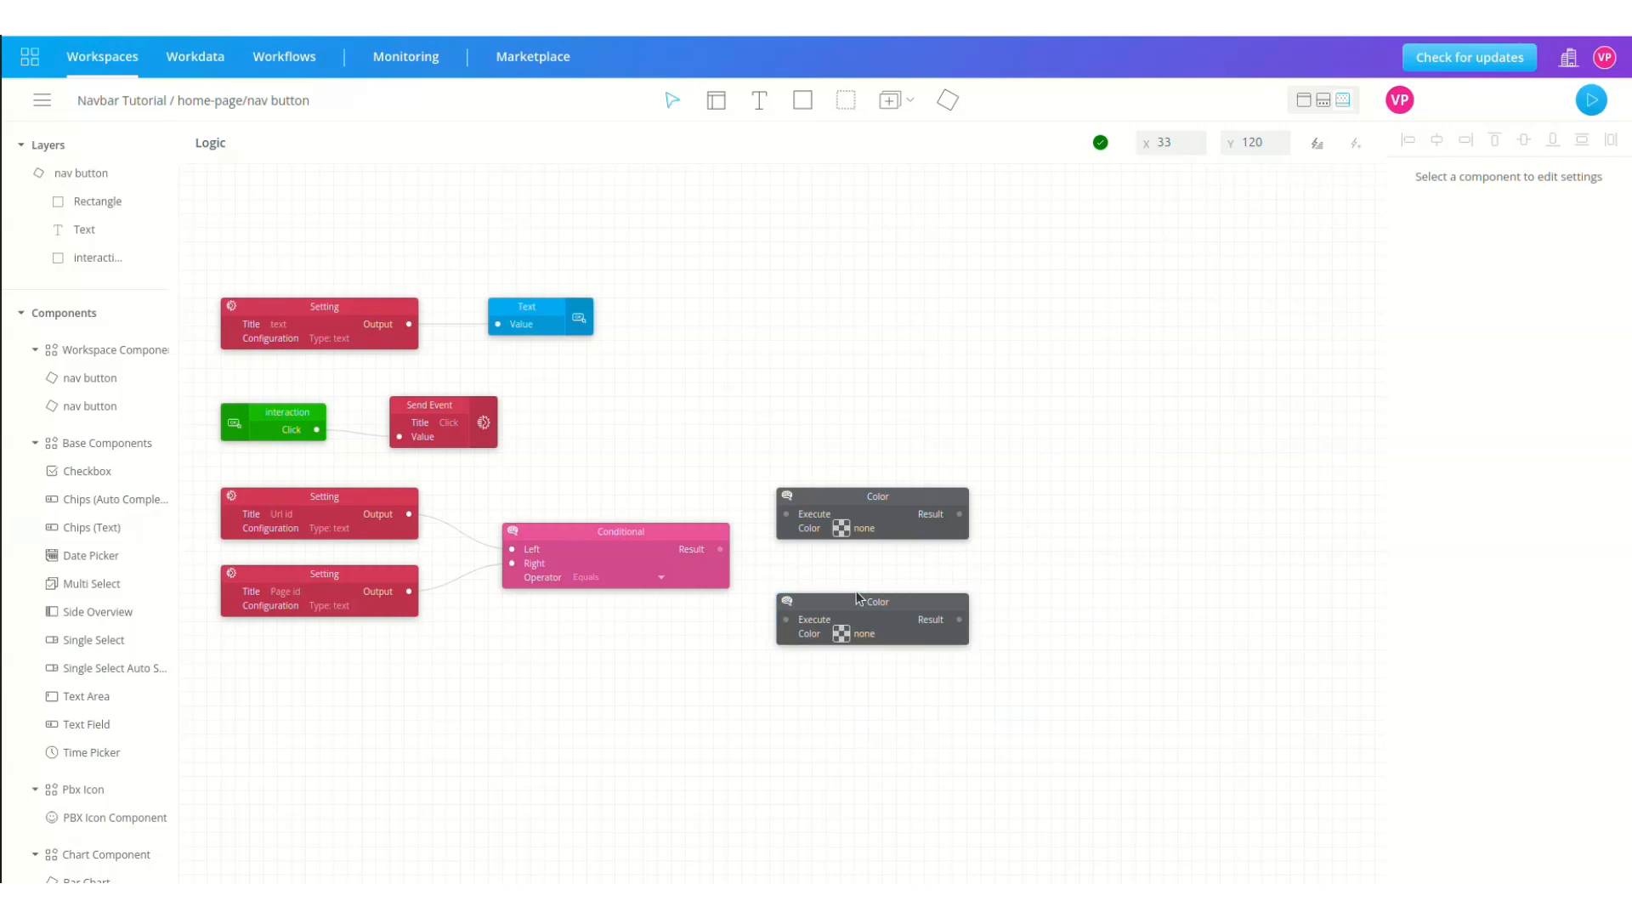
# Step: Set the Color swatches to magenta #e91bf7 and white #ffffff, triggering magenta from the Conditional's Result
pyautogui.click(846, 529)
pyautogui.click(721, 320)
pyautogui.click(721, 320)
pyautogui.moveTo(784, 186); pyautogui.dragTo(784, 175)
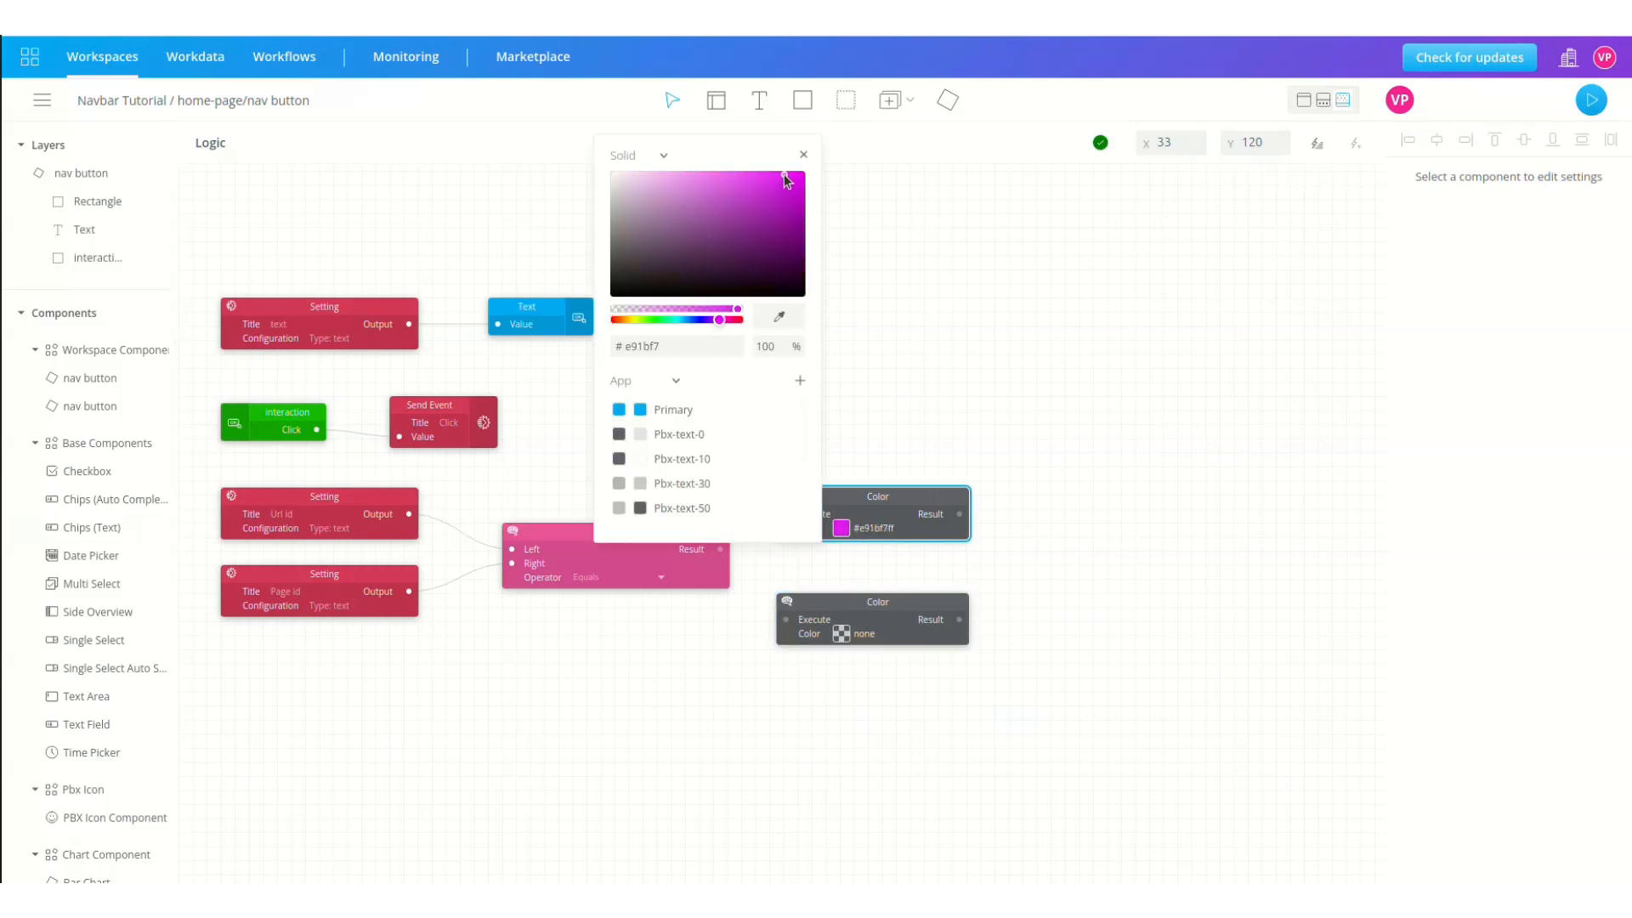
pyautogui.click(842, 636)
pyautogui.click(843, 634)
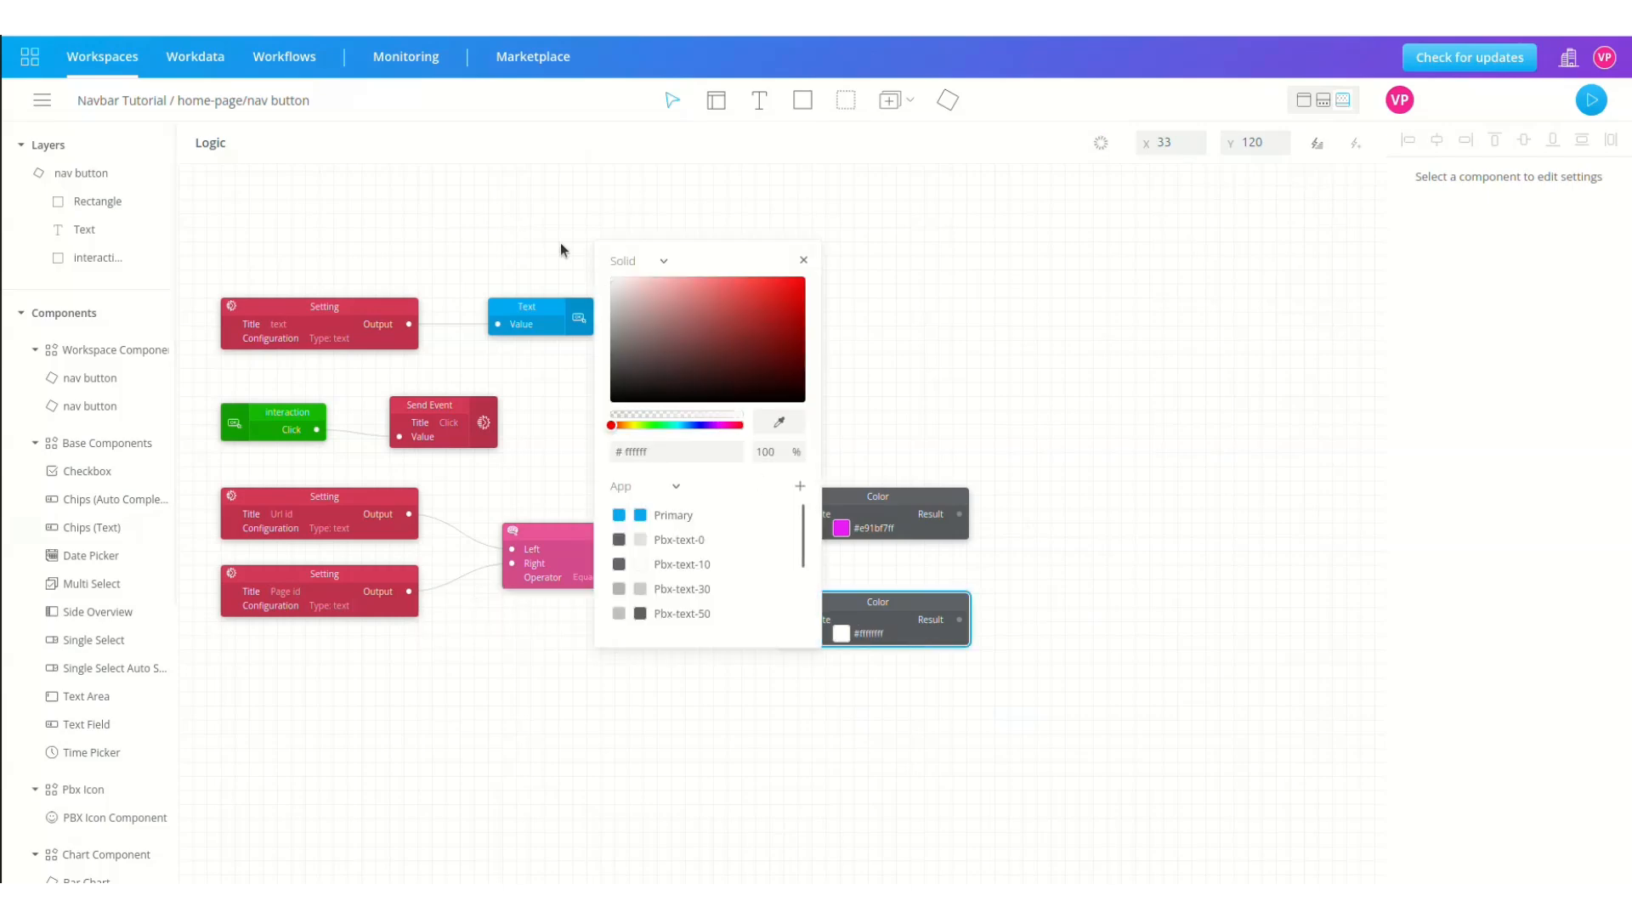
pyautogui.click(813, 339)
pyautogui.moveTo(720, 549); pyautogui.dragTo(788, 622)
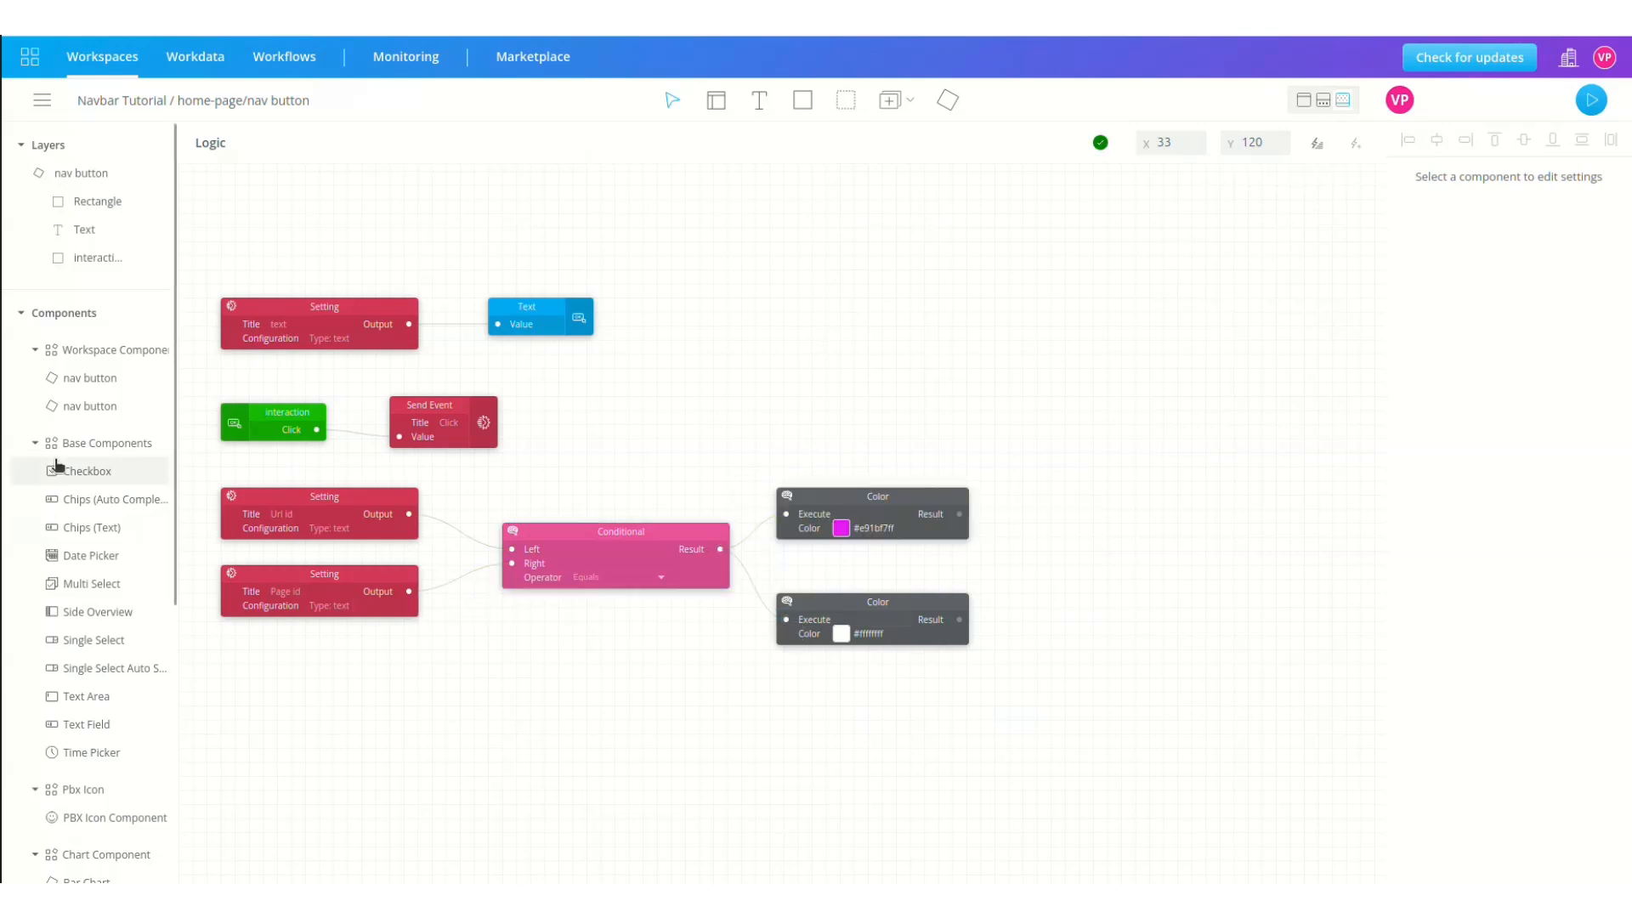
# Step: Feed the magenta Color's Result into the Rectangle layer's Background
pyautogui.click(83, 202)
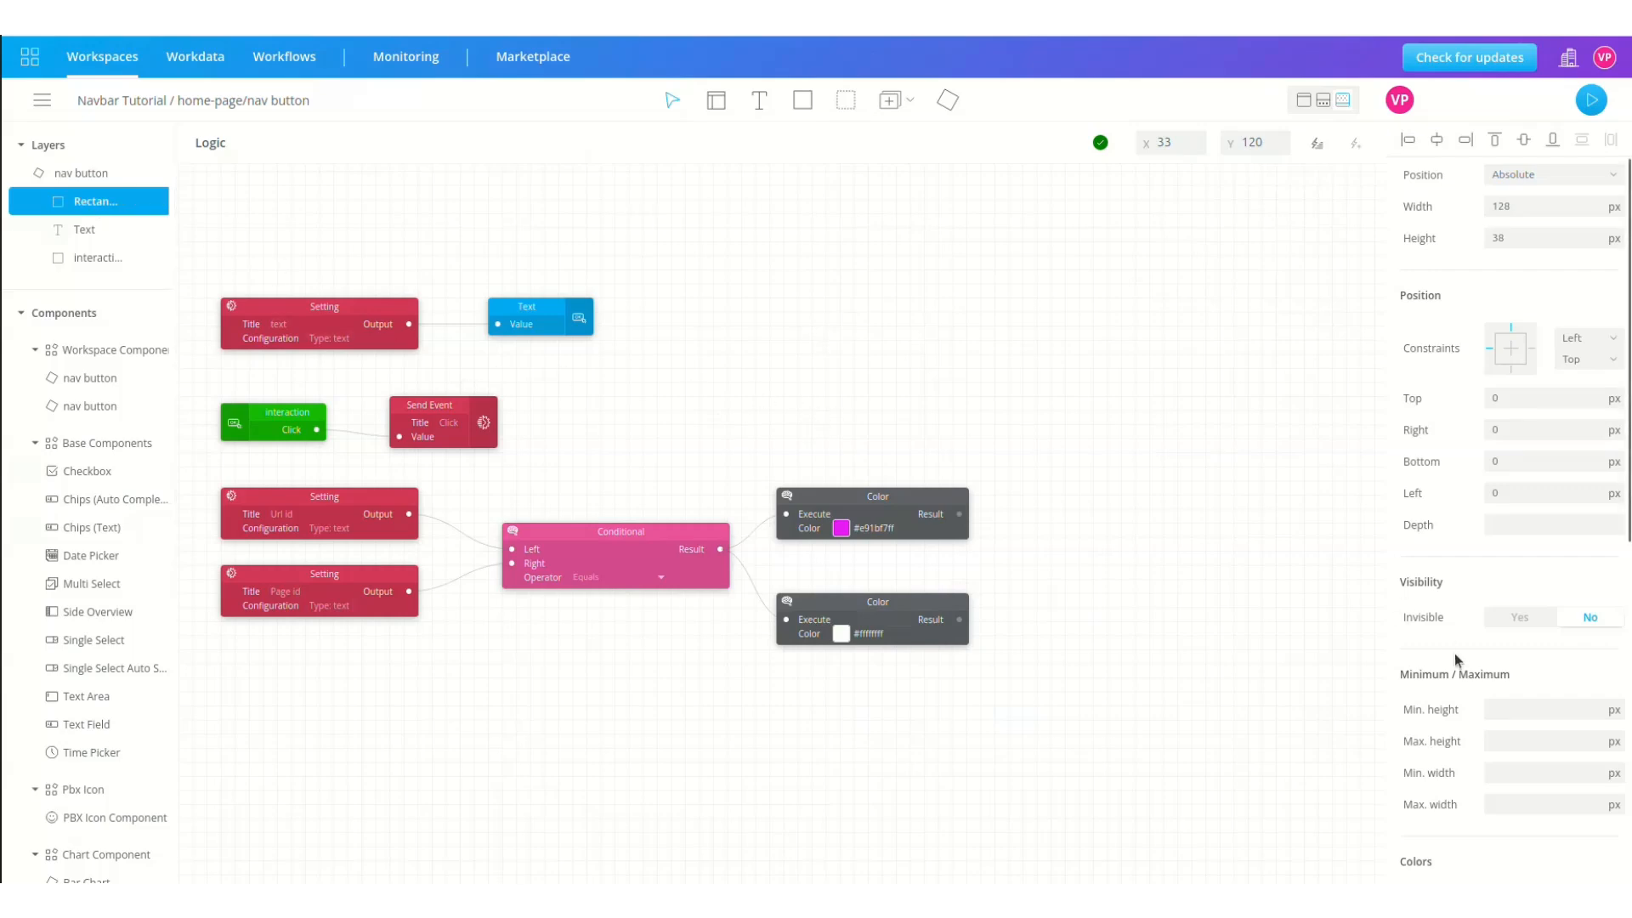
pyautogui.scroll(-6, 1456, 653)
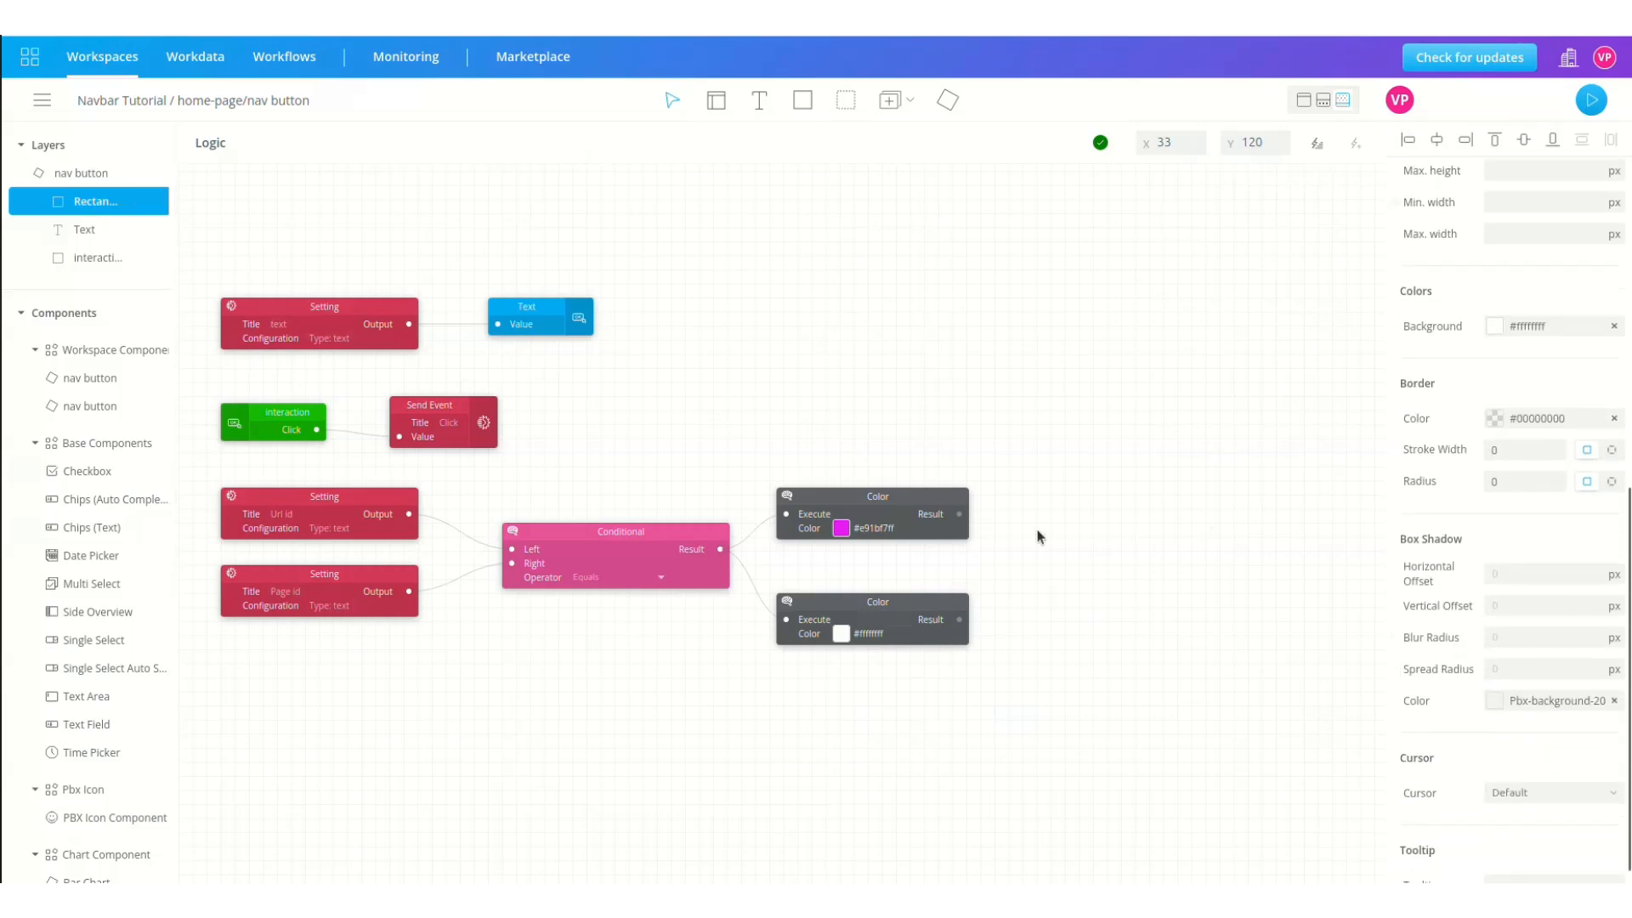
pyautogui.moveTo(959, 514); pyautogui.dragTo(1395, 330)
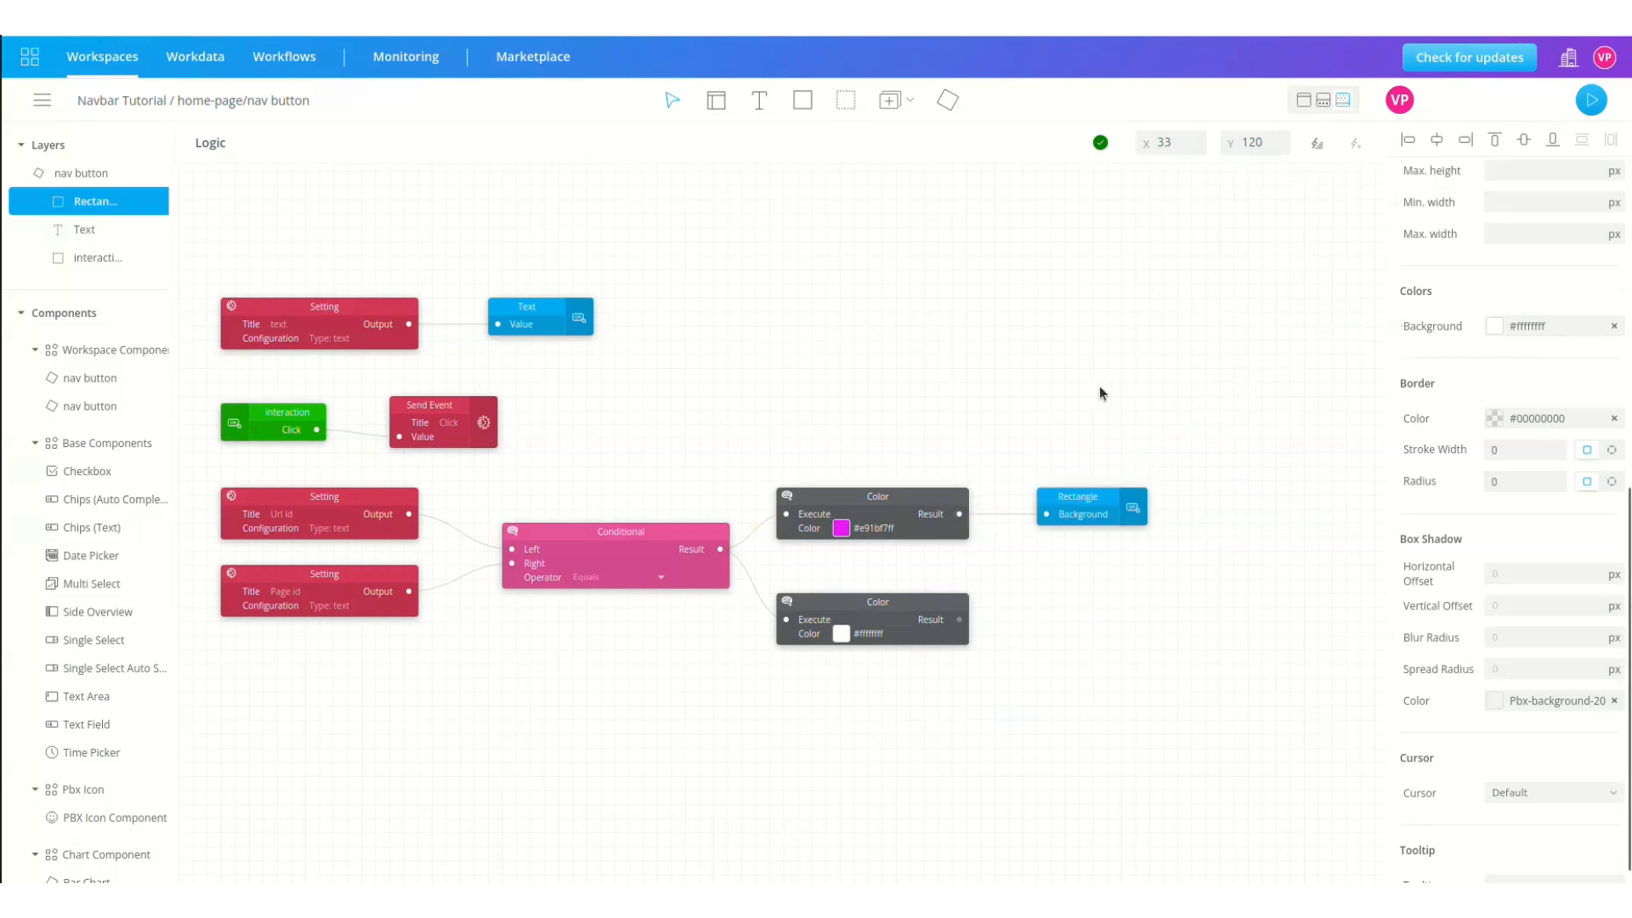
# Step: Select the nav button's Text layer and start wiring the white Color's Result to it
pyautogui.click(85, 230)
pyautogui.scroll(-6, 1428, 659)
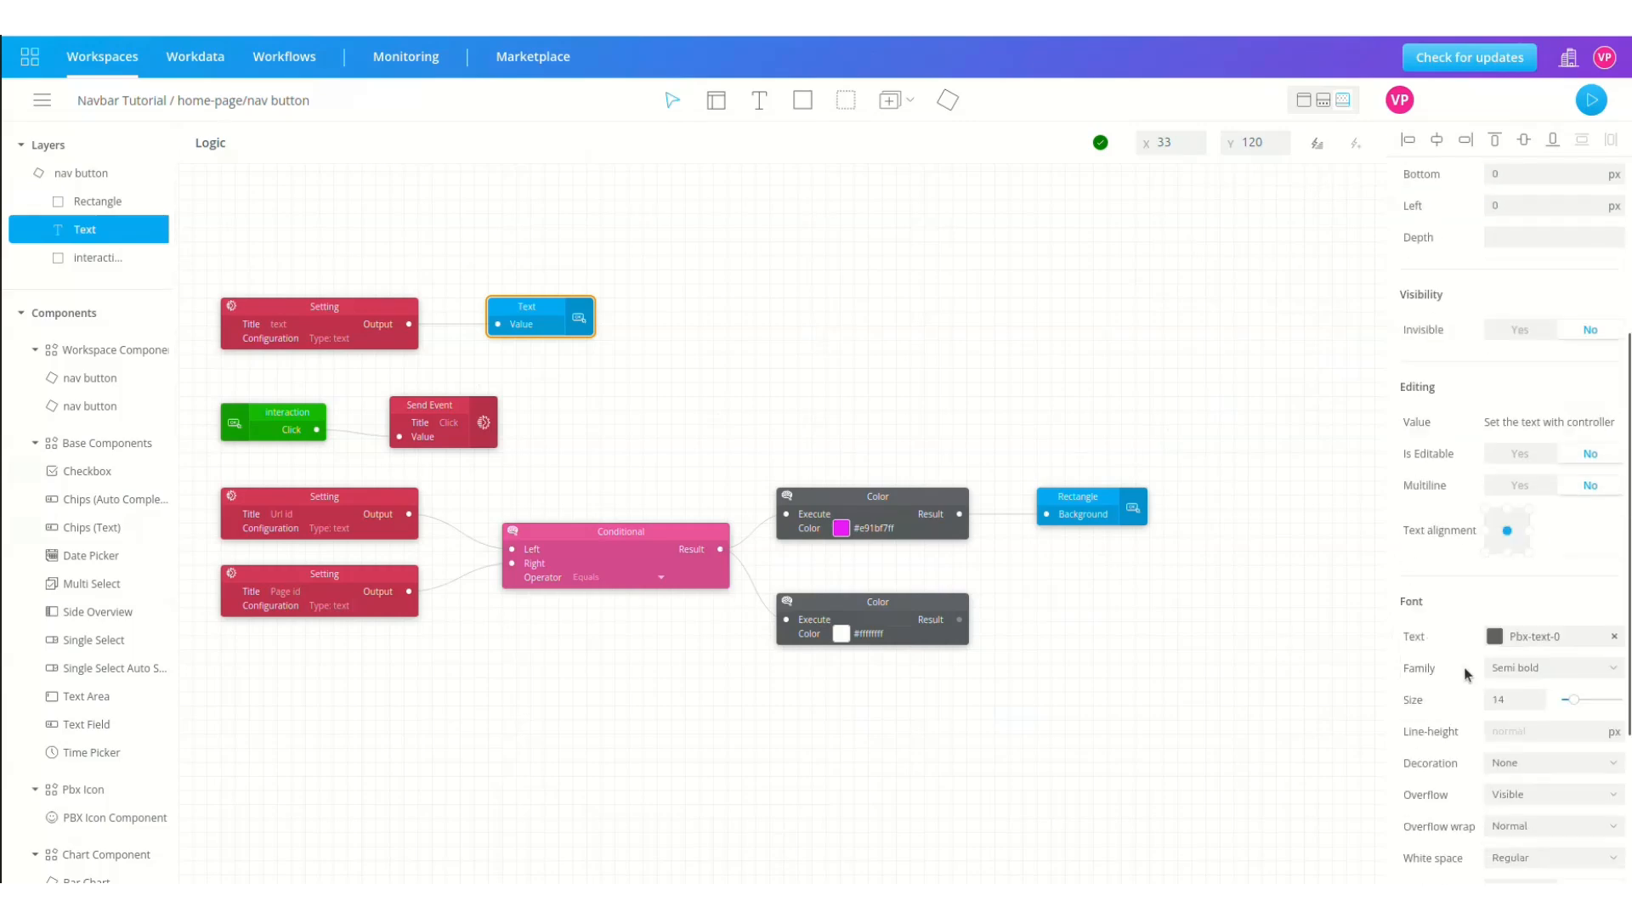
pyautogui.scroll(2, 1434, 633)
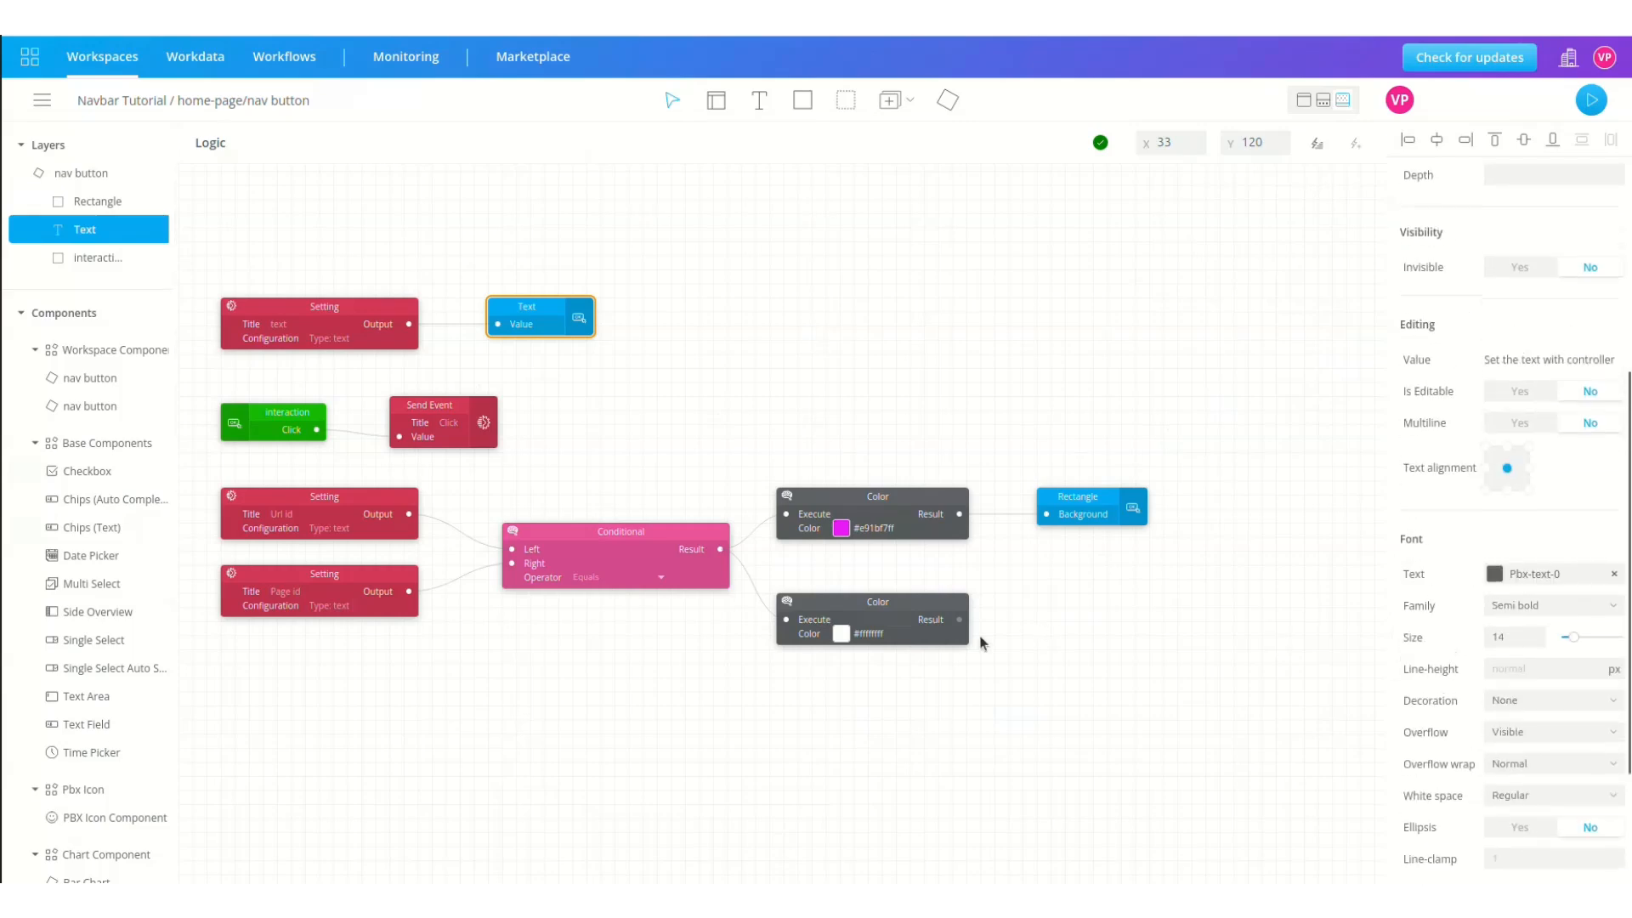
pyautogui.moveTo(960, 619); pyautogui.dragTo(1395, 569)
# Step: Insert a Buffer block and place it above the Conditional
pyautogui.click(1317, 144)
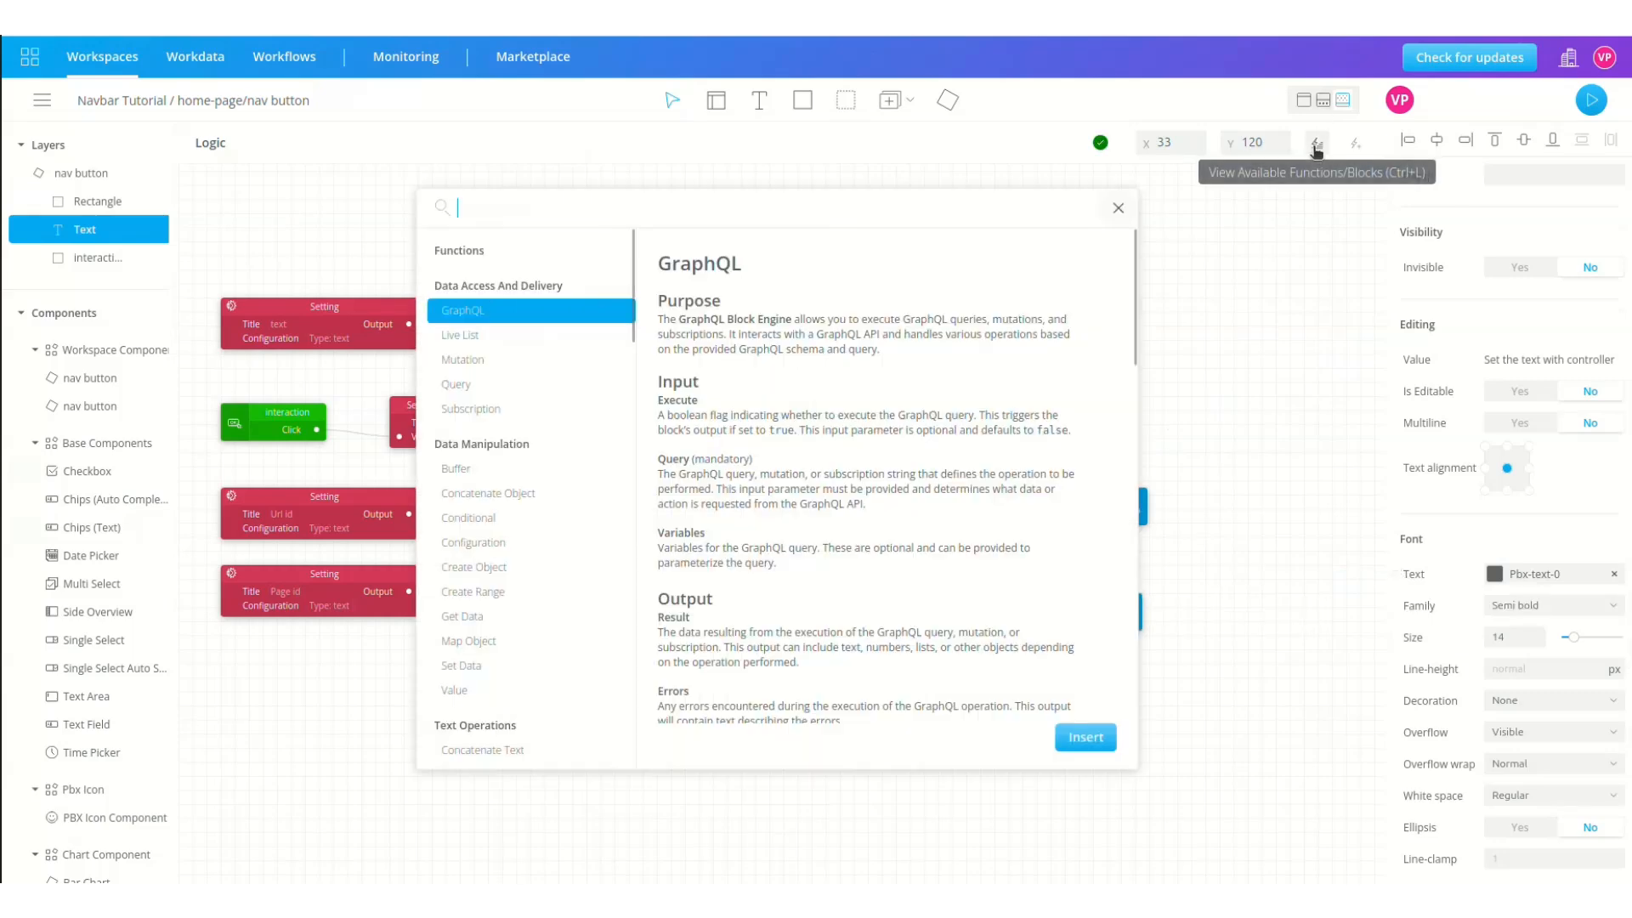
pyautogui.write('buf')
pyautogui.click(948, 254)
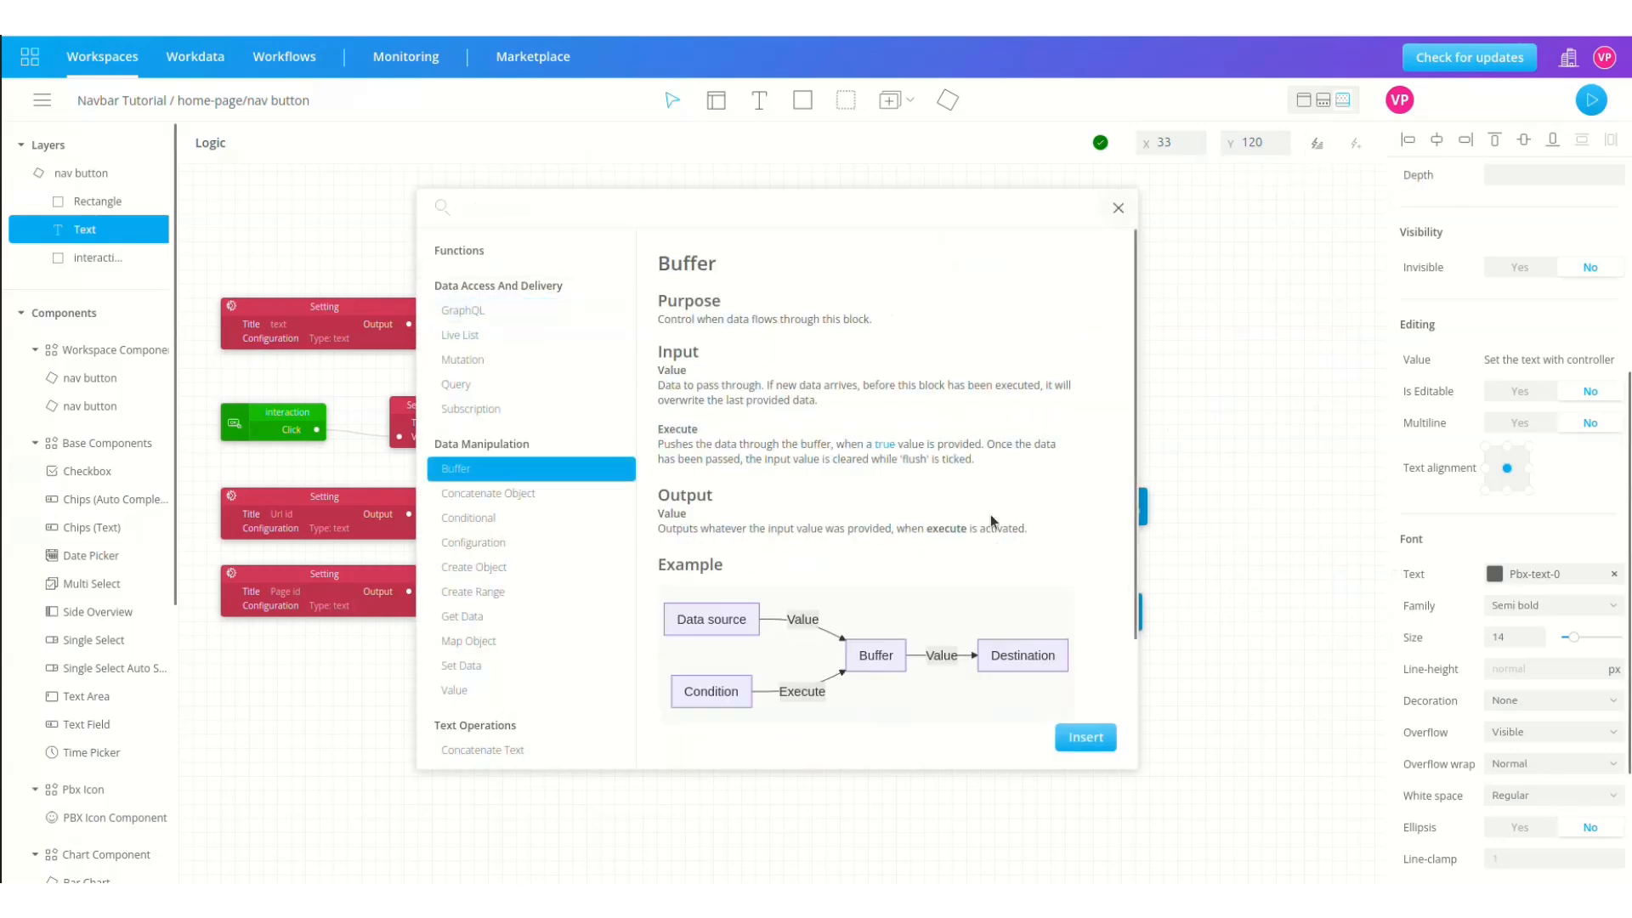
pyautogui.click(1086, 737)
pyautogui.moveTo(234, 192); pyautogui.dragTo(550, 488)
# Step: Wire Url id to the Buffer's Execute, Page id to its Value, and its Result to Conditional Right
pyautogui.moveTo(410, 515); pyautogui.dragTo(519, 501)
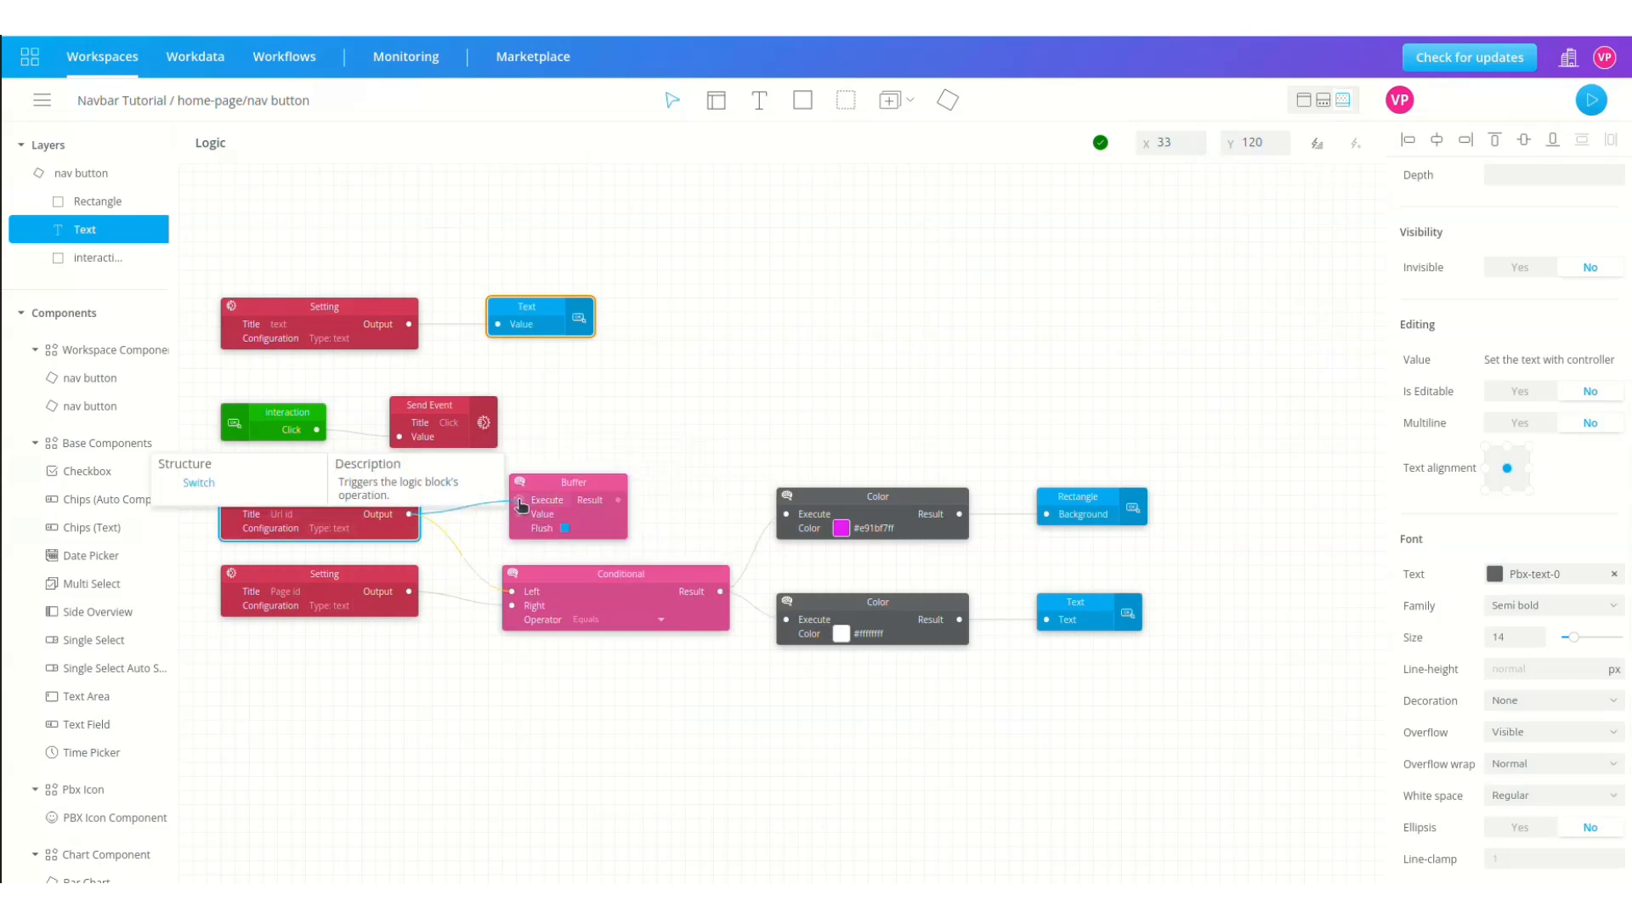
pyautogui.click(569, 532)
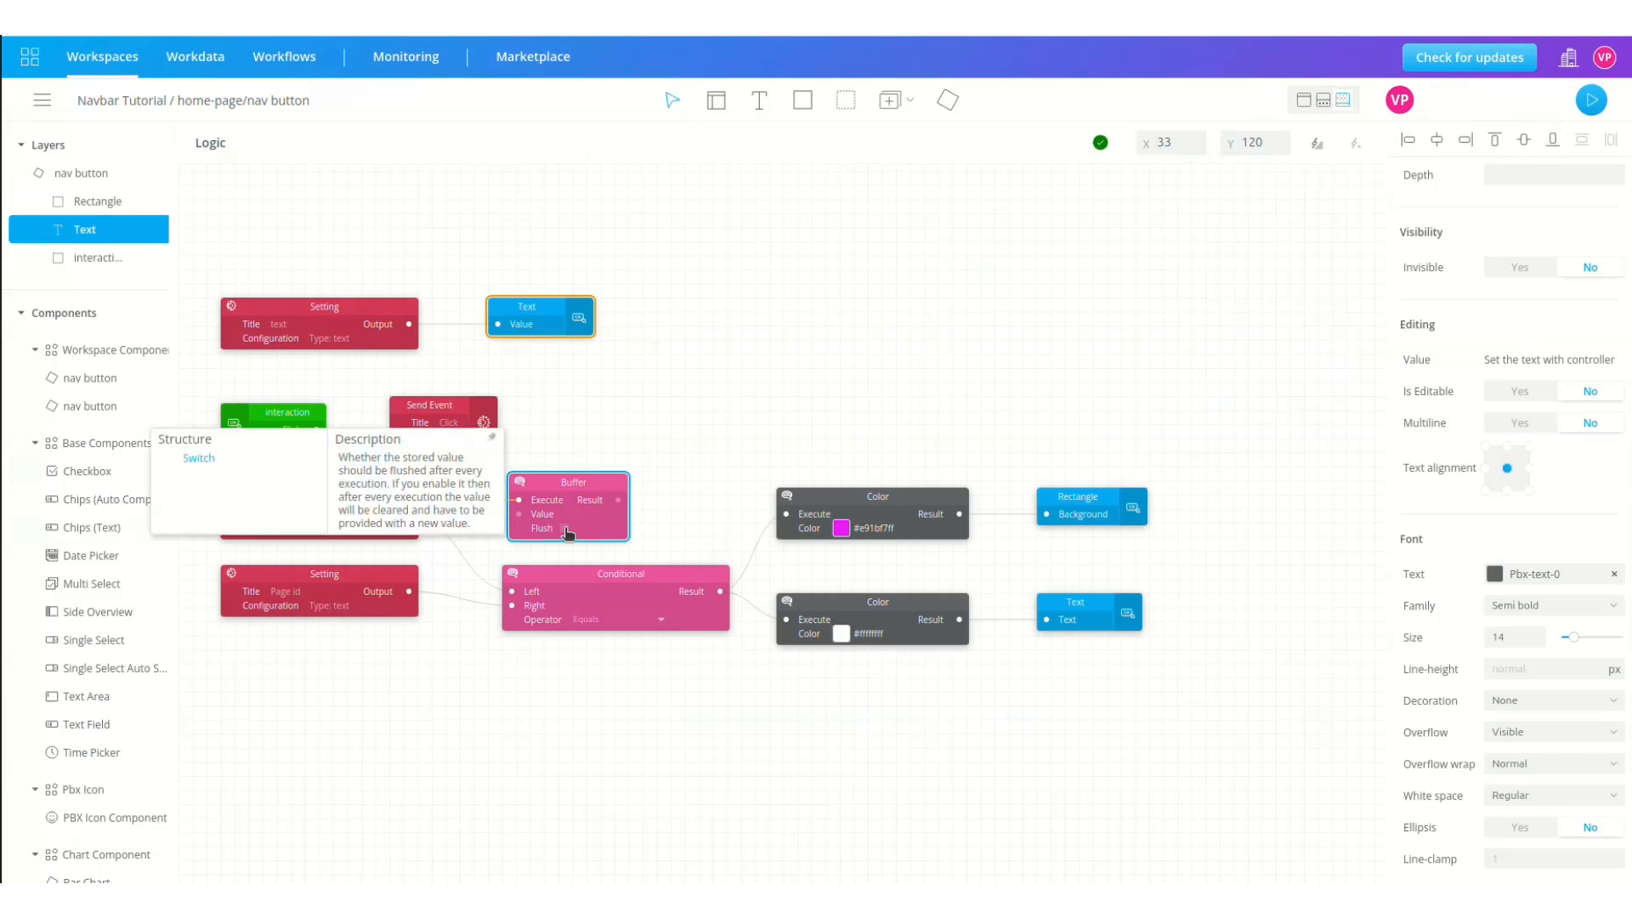
pyautogui.moveTo(410, 591); pyautogui.dragTo(519, 514)
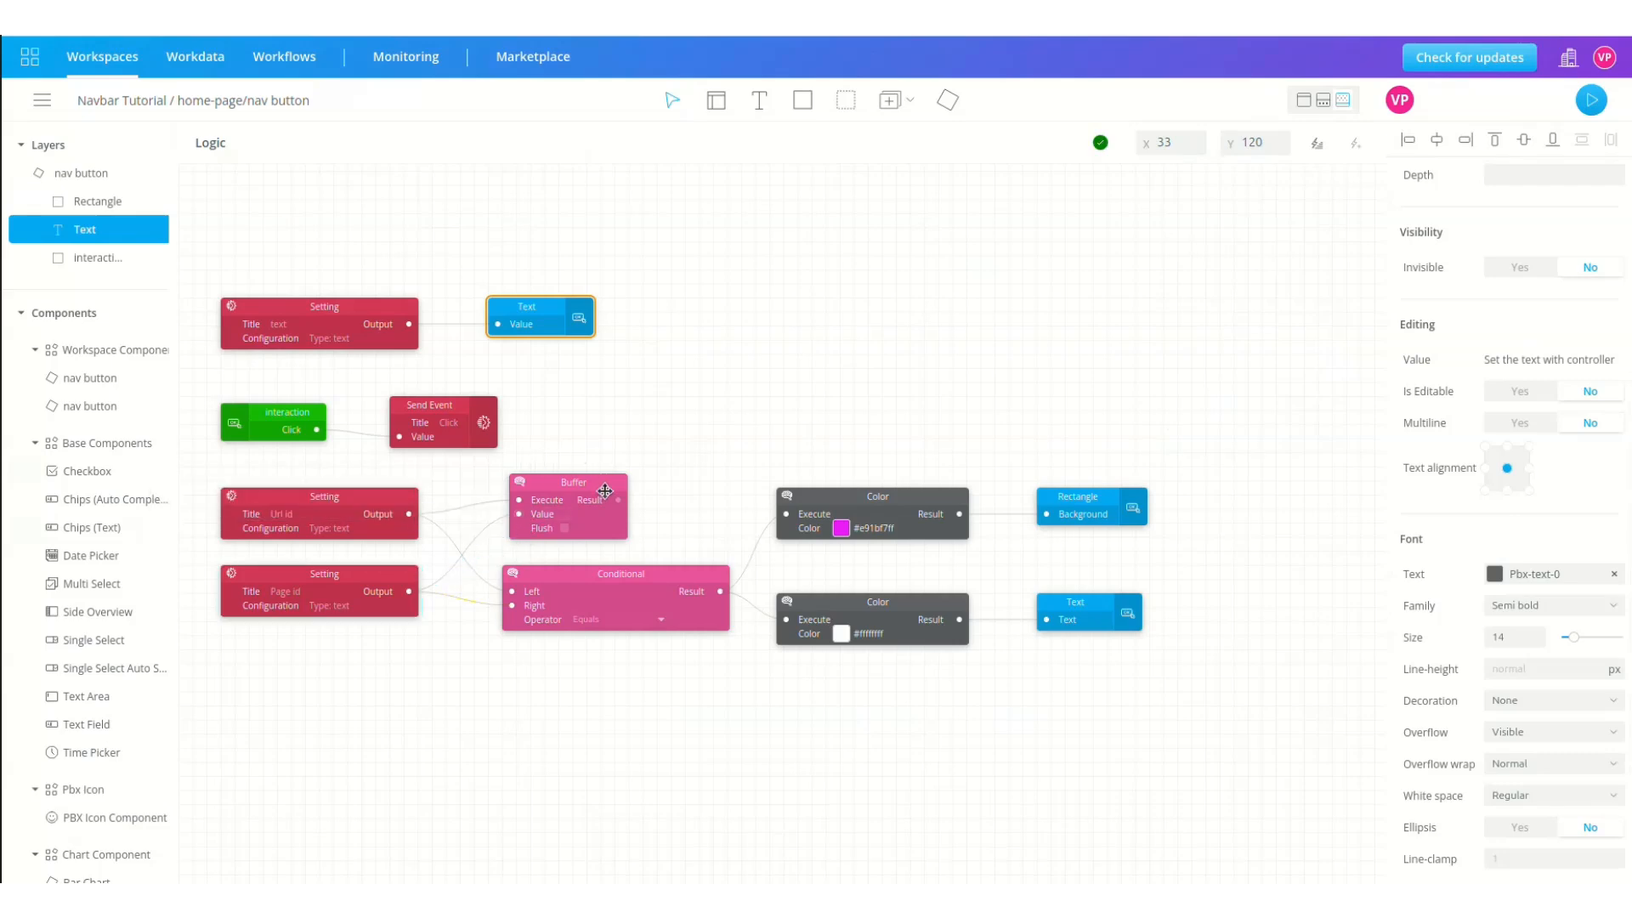
pyautogui.moveTo(619, 500); pyautogui.dragTo(512, 606)
pyautogui.click(1328, 147)
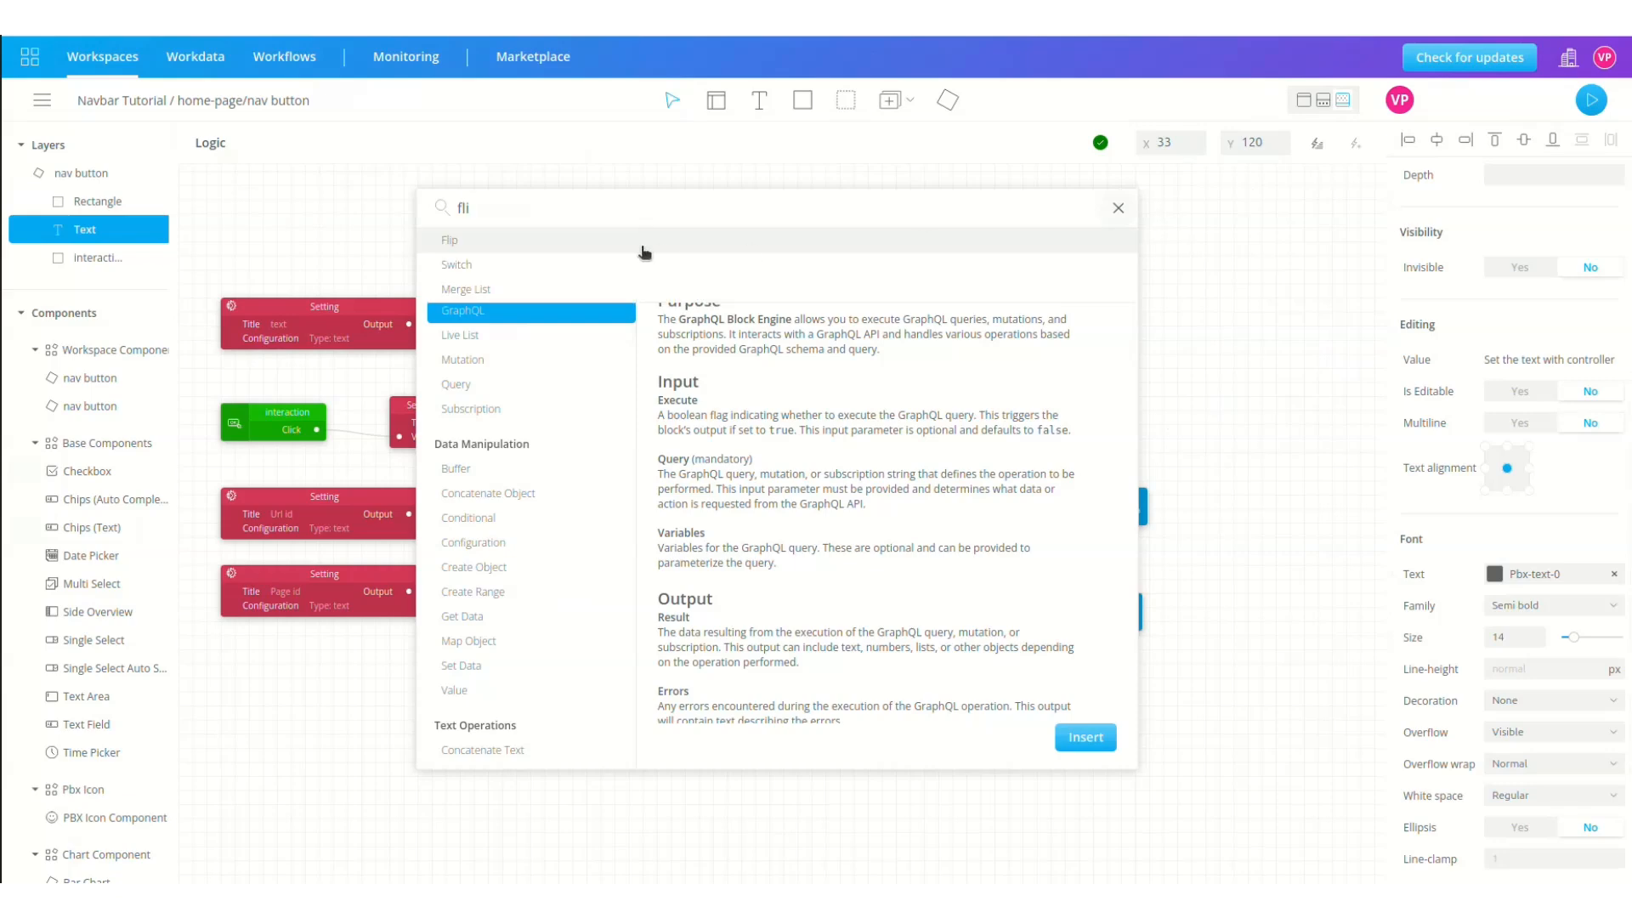
# Step: Insert a Flip block and two copies of the magenta Color block, stacked below the others
pyautogui.click(626, 246)
pyautogui.click(1084, 738)
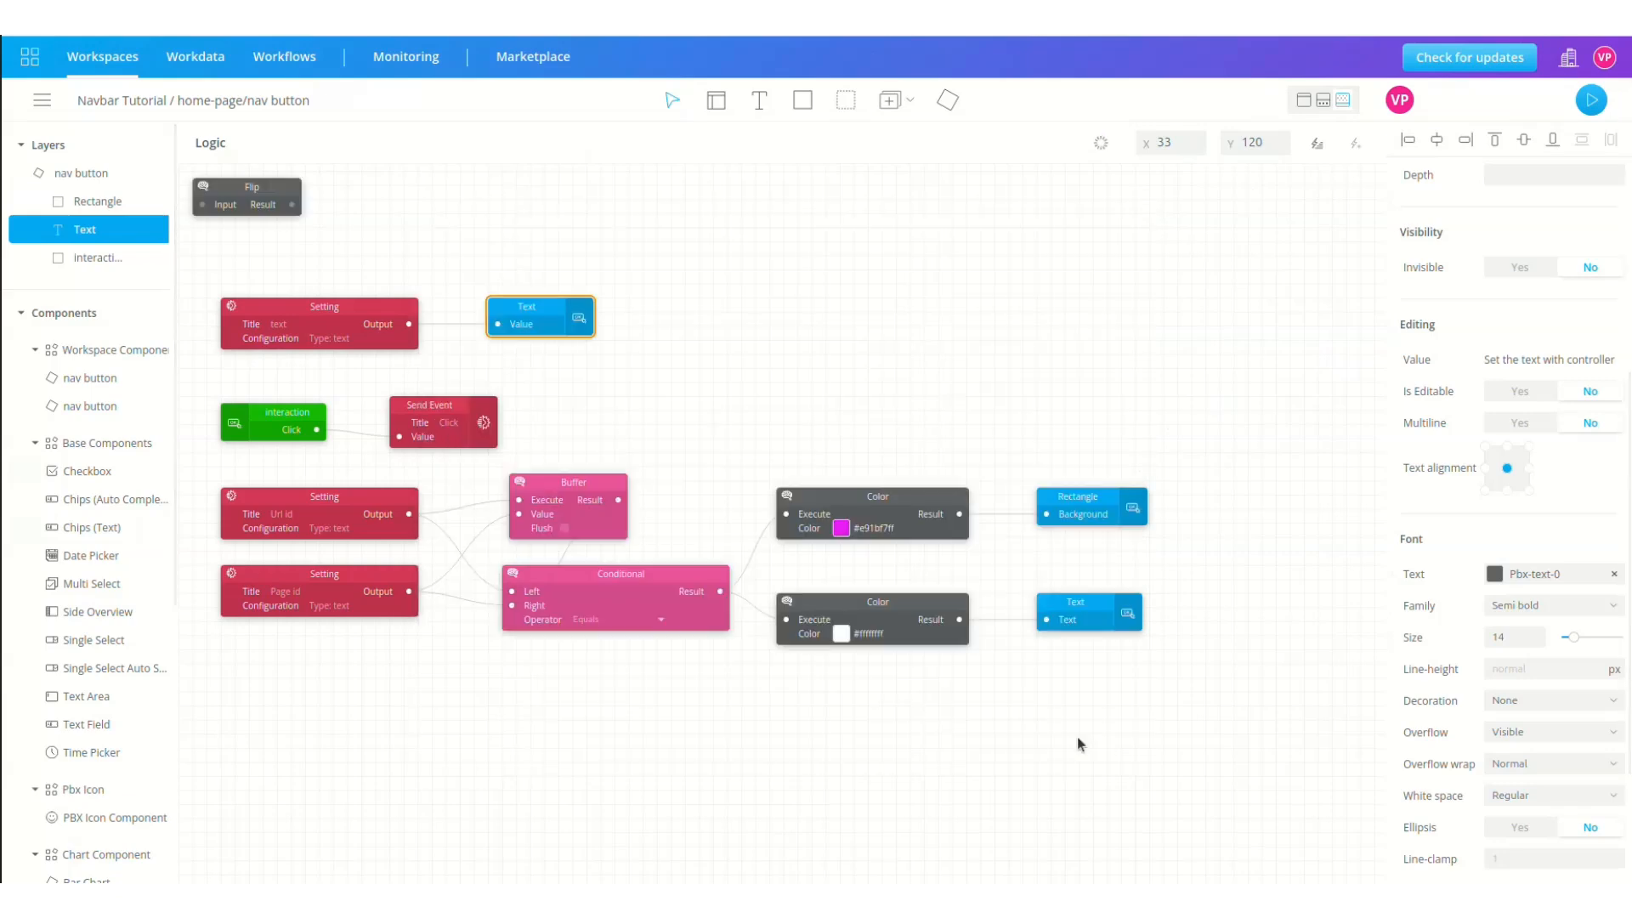
pyautogui.hotkey('ctrl', 'd')
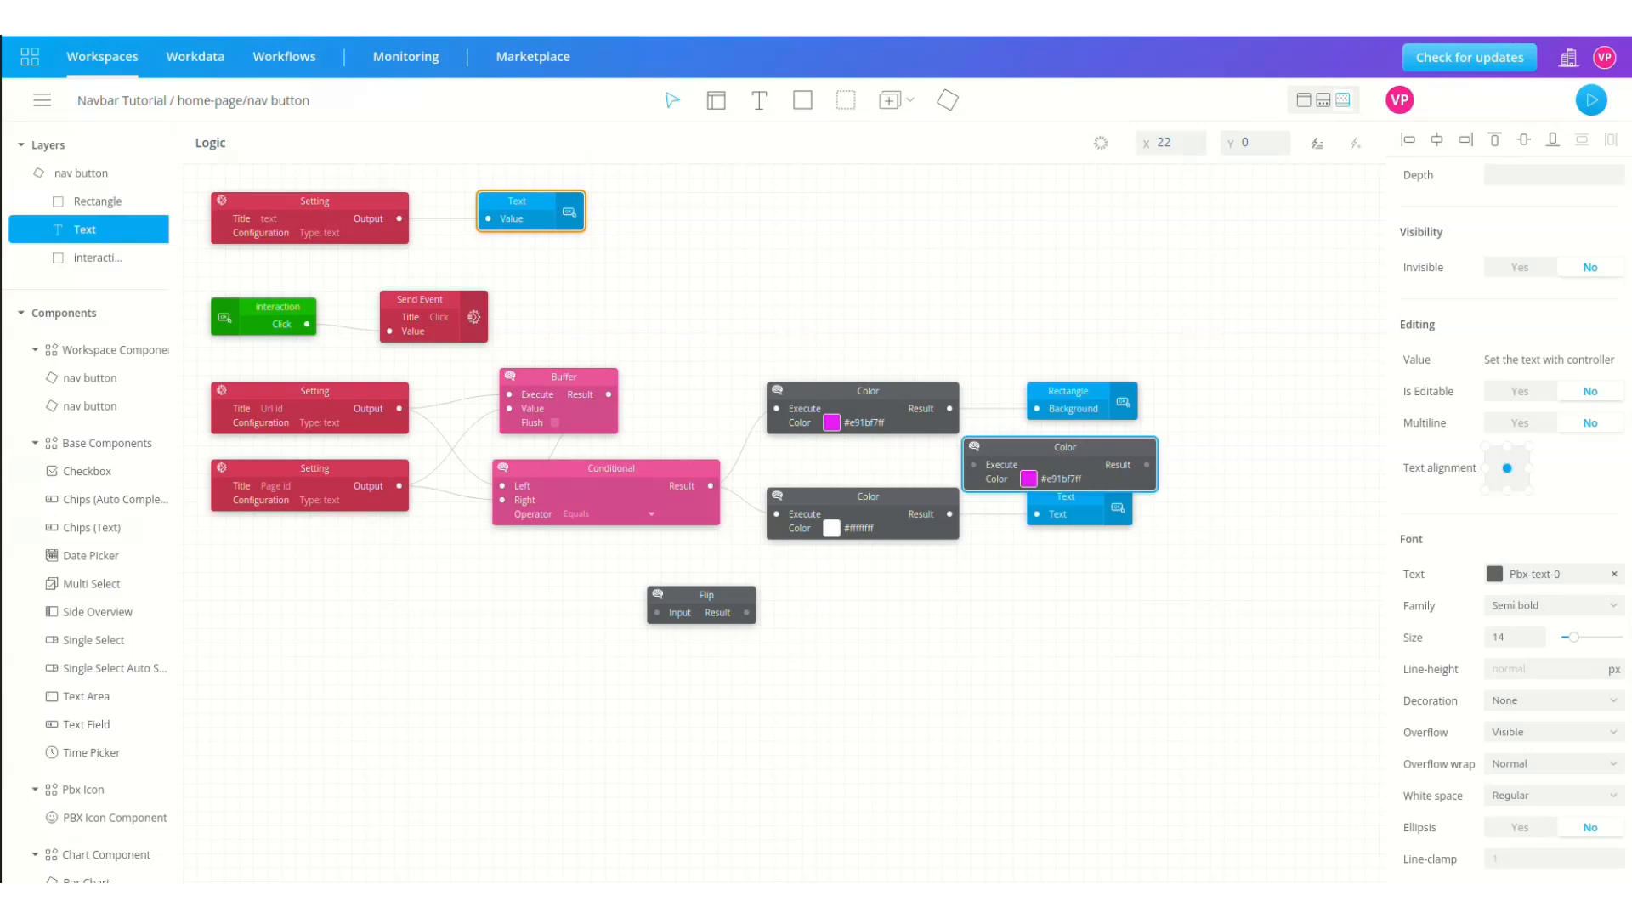
pyautogui.hotkey('ctrl', 'd')
pyautogui.moveTo(1074, 443); pyautogui.dragTo(922, 587)
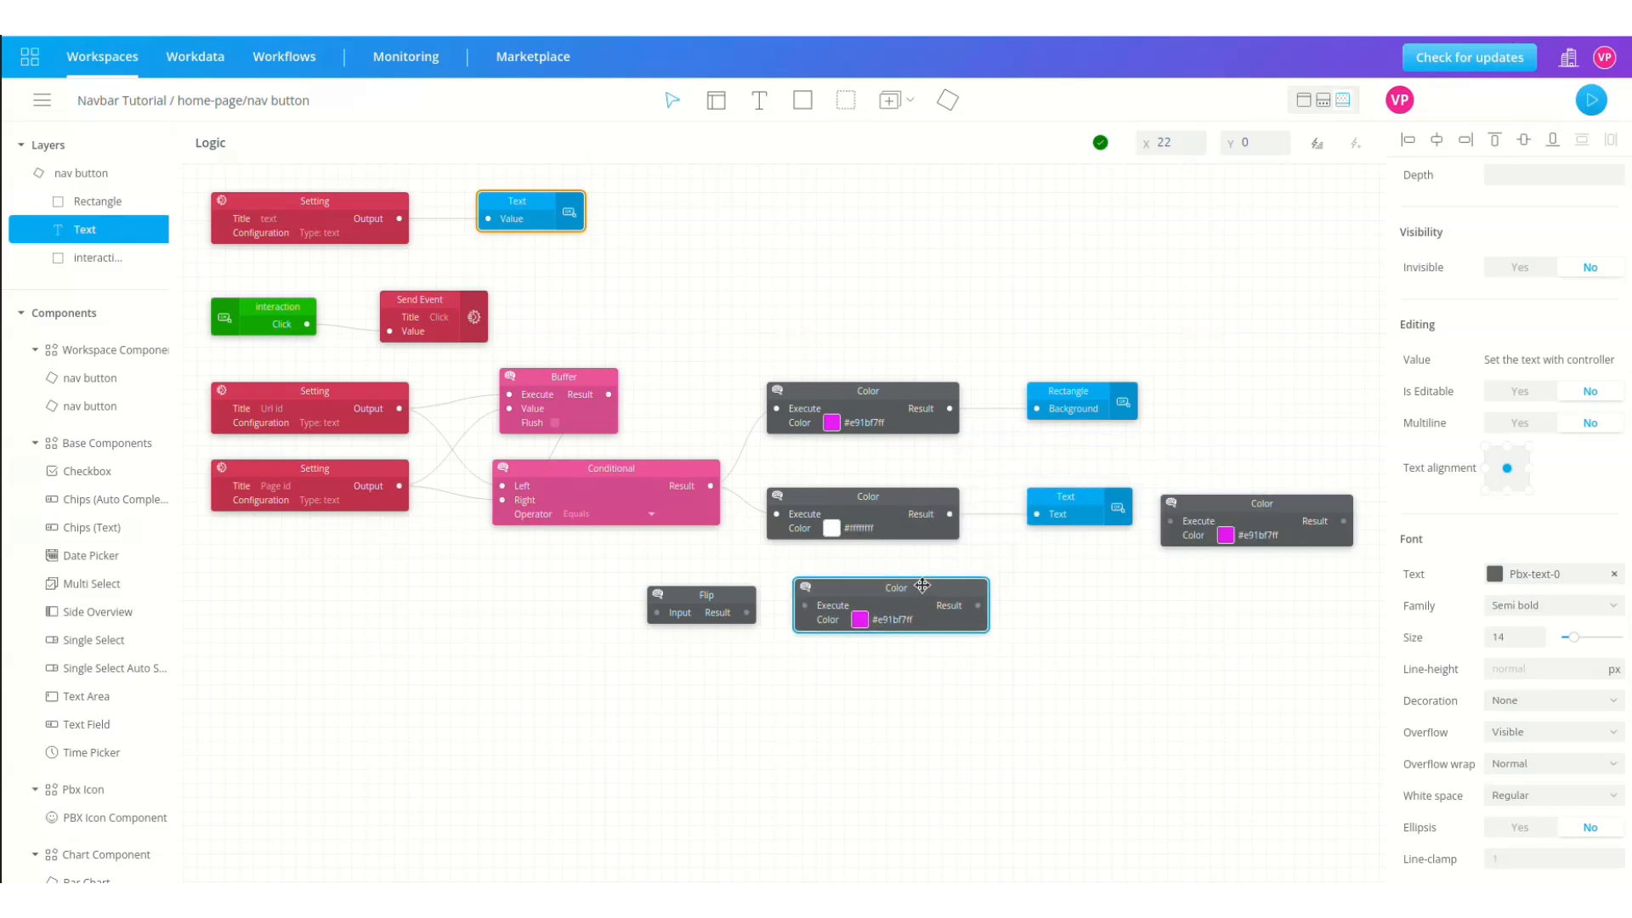
pyautogui.moveTo(729, 597); pyautogui.dragTo(673, 647)
pyautogui.moveTo(1302, 512); pyautogui.dragTo(936, 673)
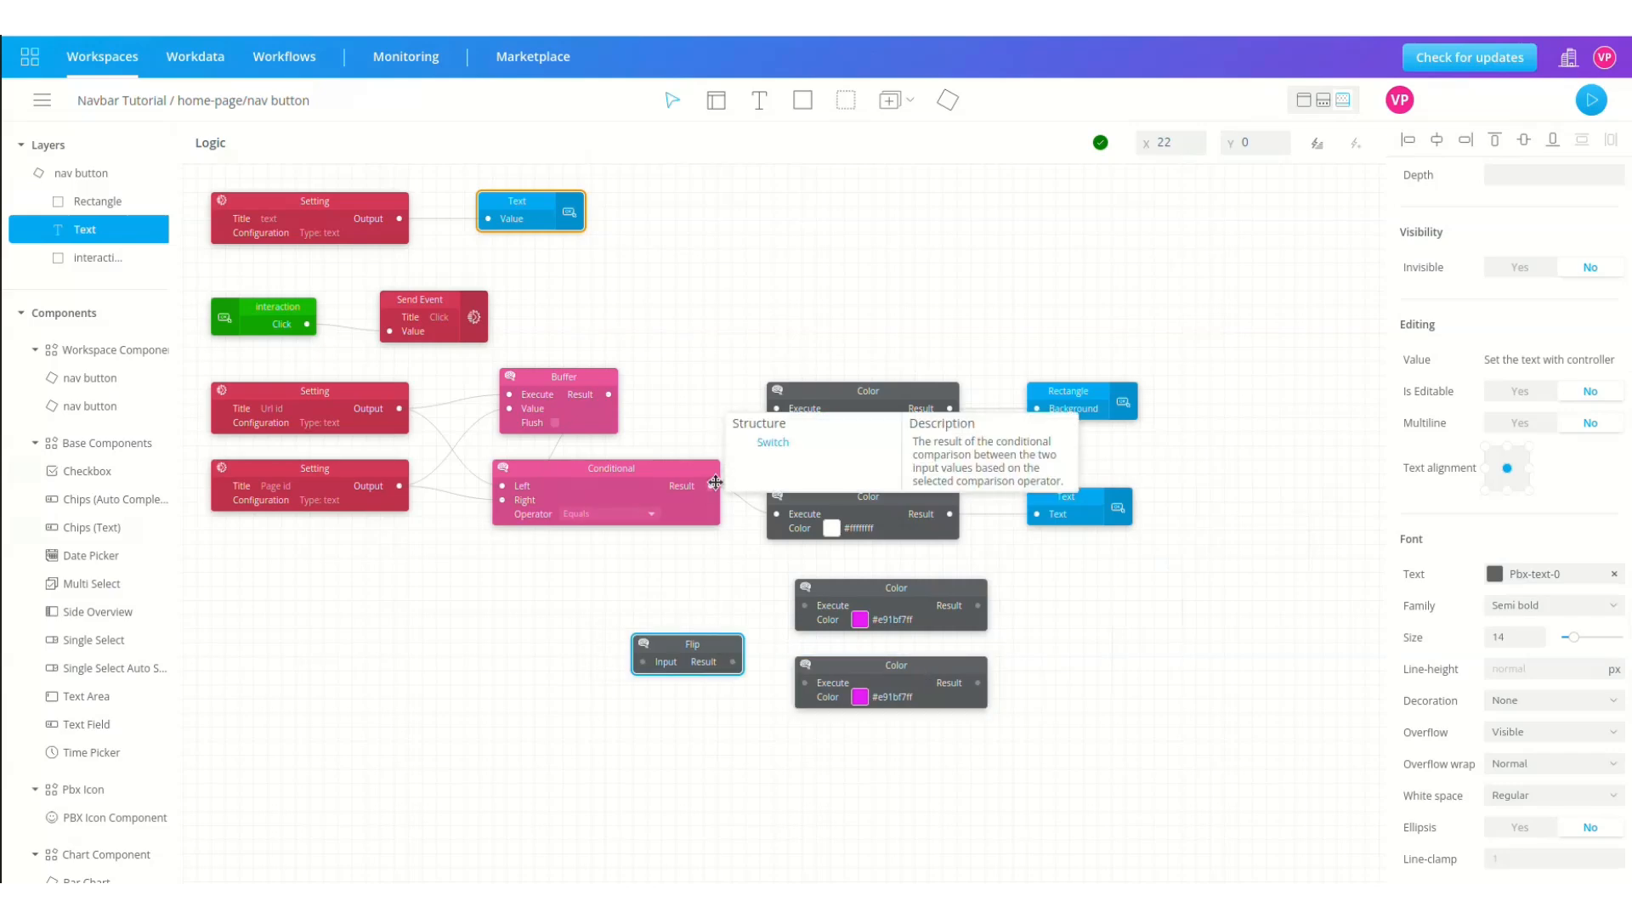
# Step: Feed the Conditional's Result into Flip, and Flip's Result into both magenta copies' Execute
pyautogui.moveTo(710, 486); pyautogui.dragTo(644, 662)
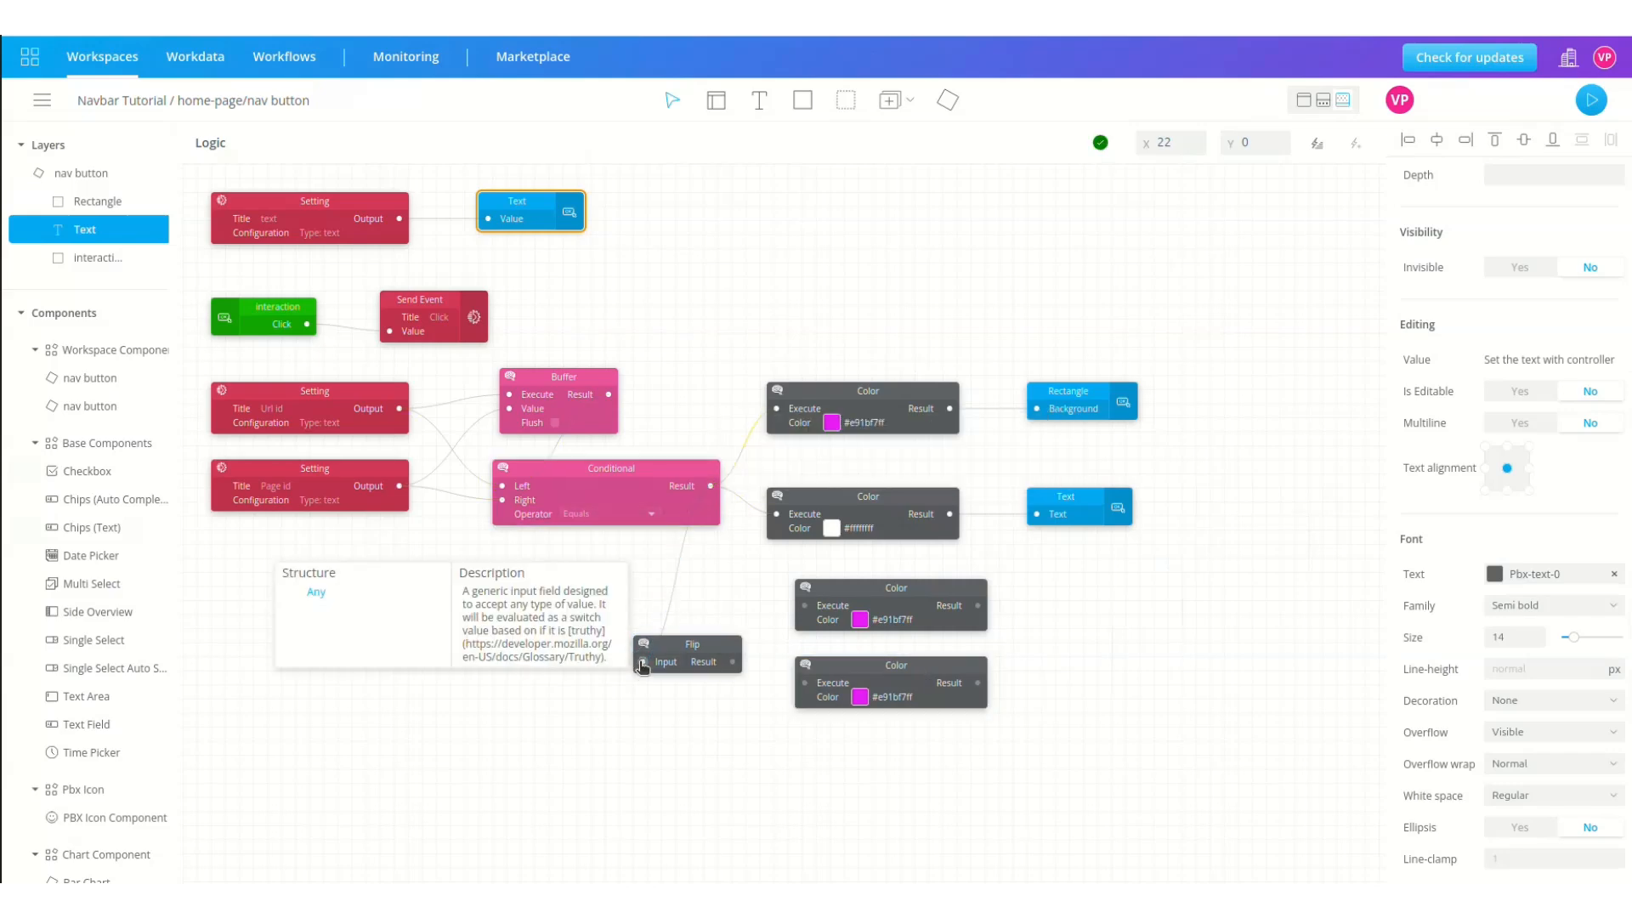
pyautogui.moveTo(738, 665); pyautogui.dragTo(805, 606)
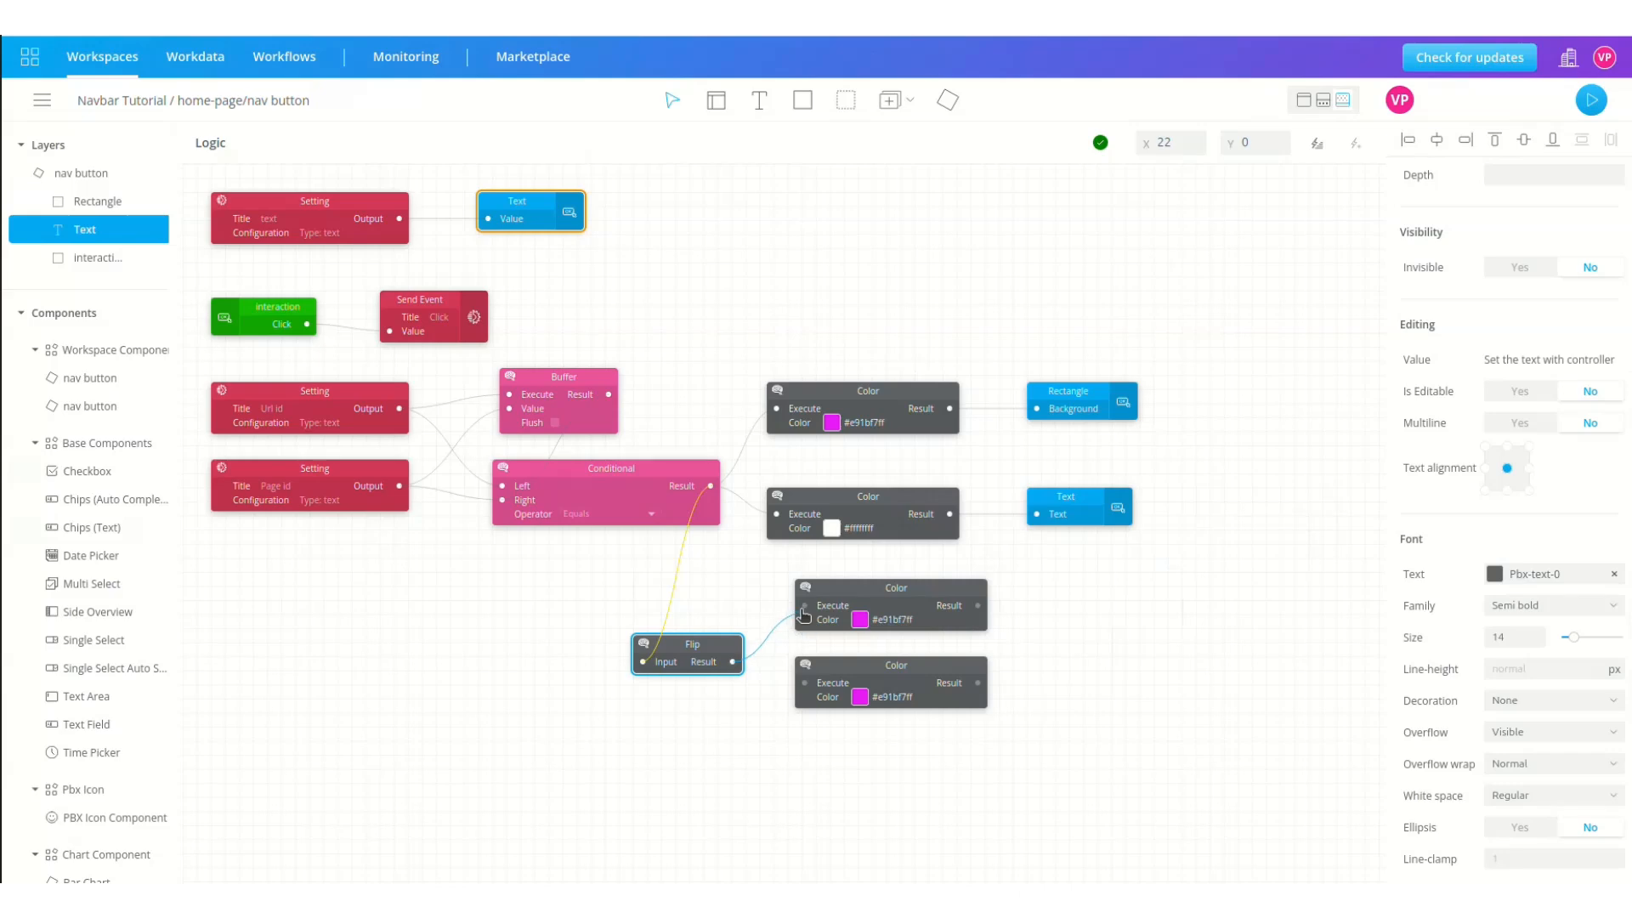
pyautogui.moveTo(731, 664); pyautogui.dragTo(808, 689)
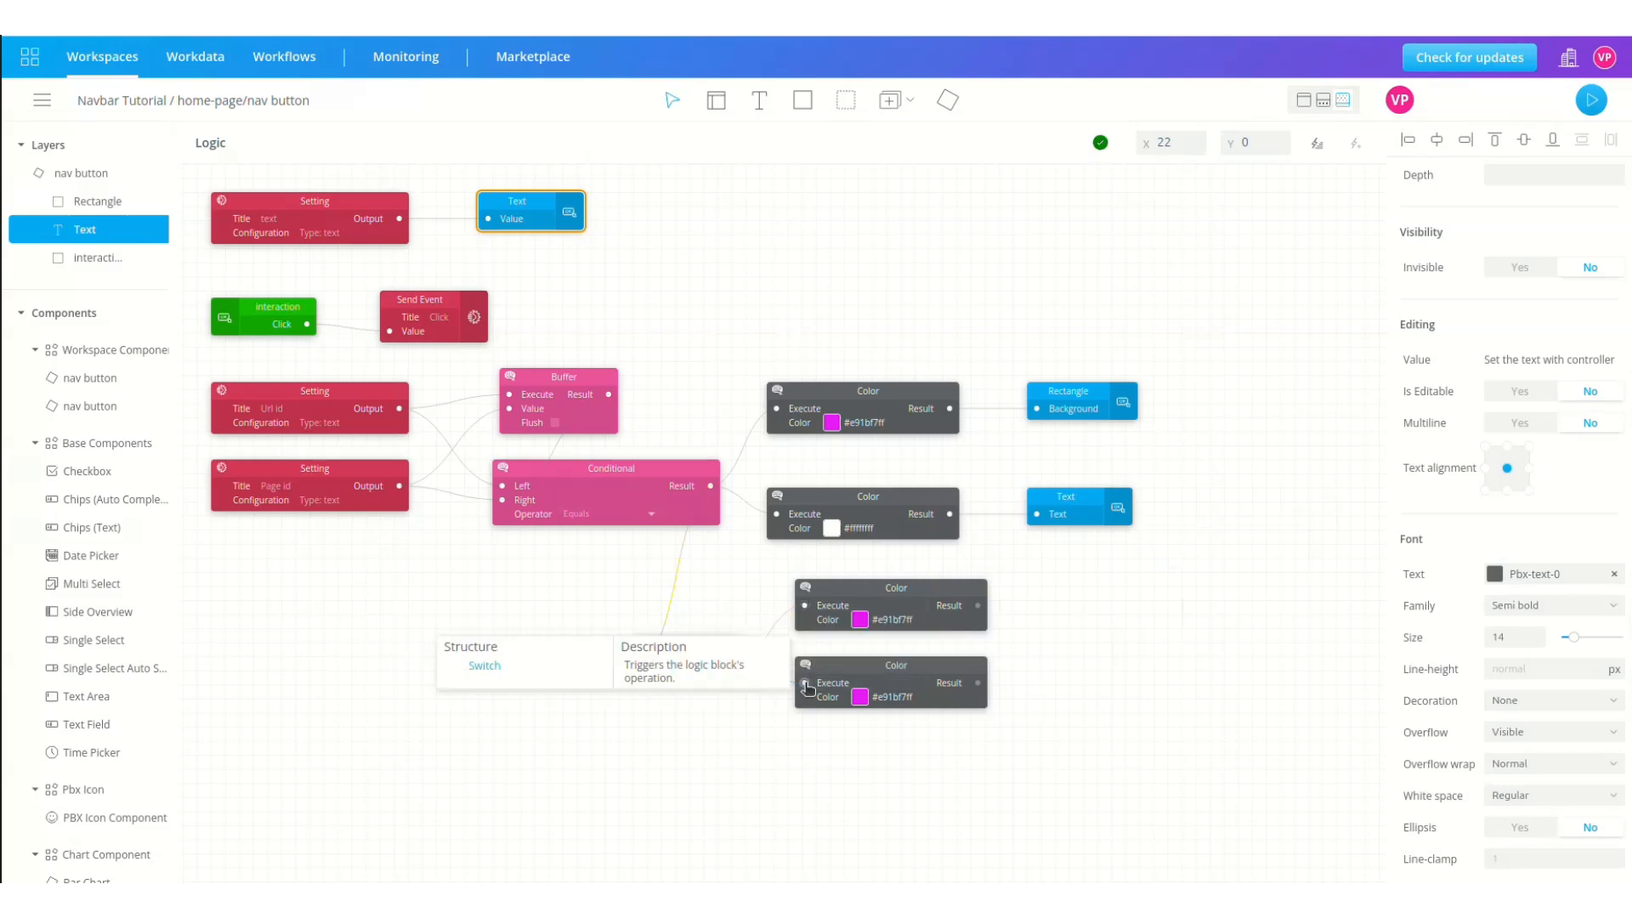
pyautogui.click(859, 619)
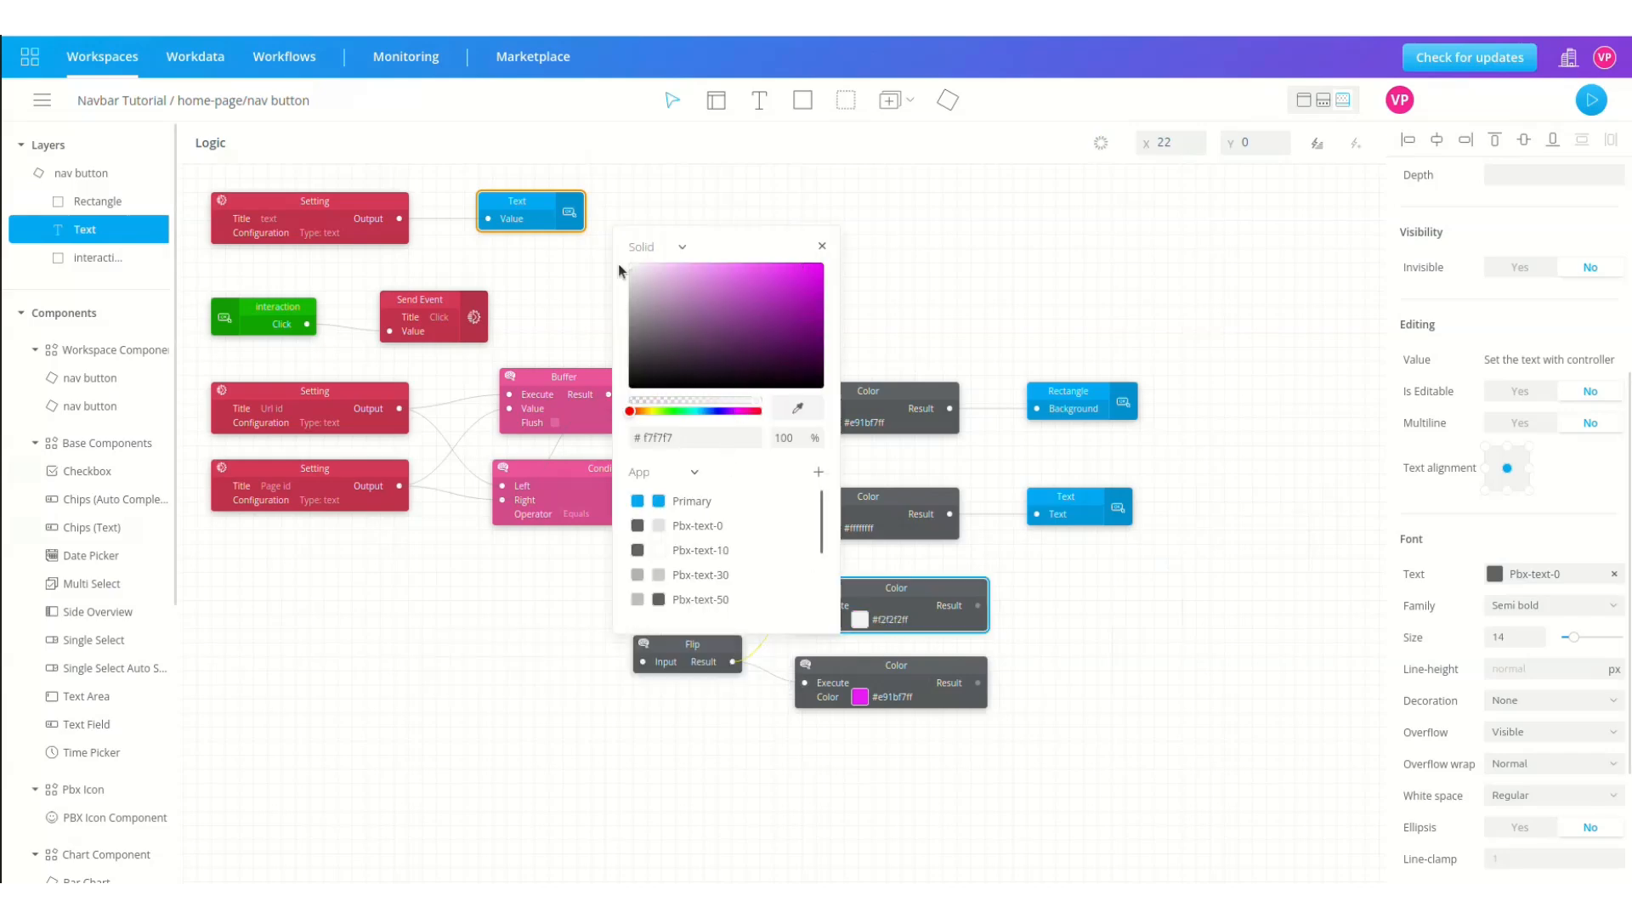
pyautogui.click(843, 576)
pyautogui.click(862, 698)
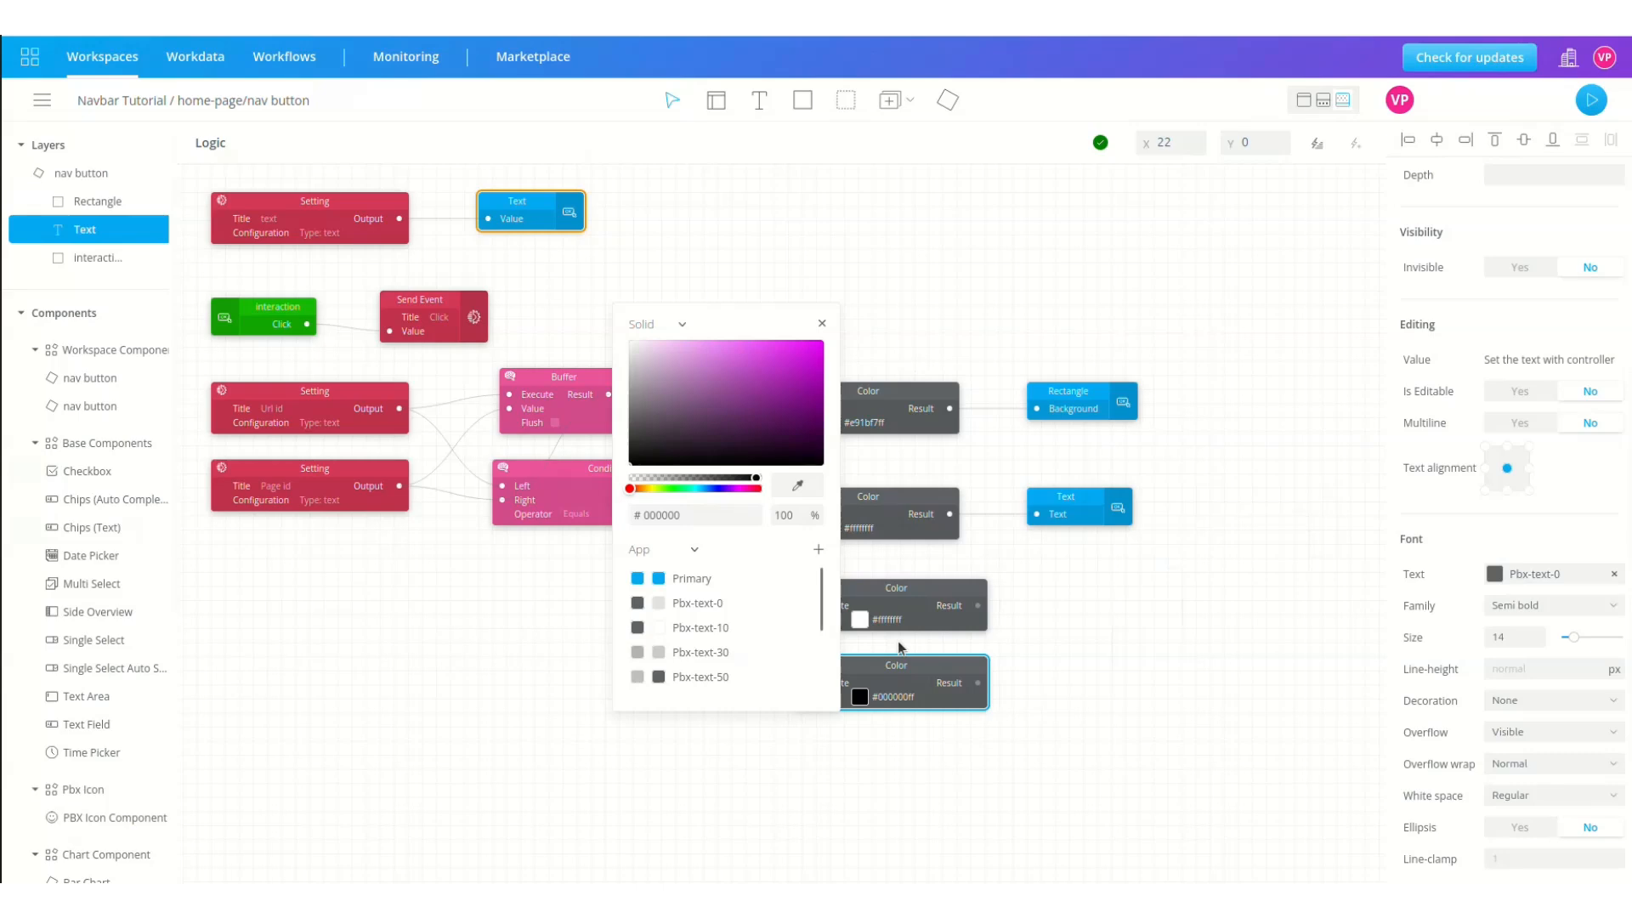
pyautogui.click(1063, 628)
pyautogui.moveTo(978, 605); pyautogui.dragTo(1037, 409)
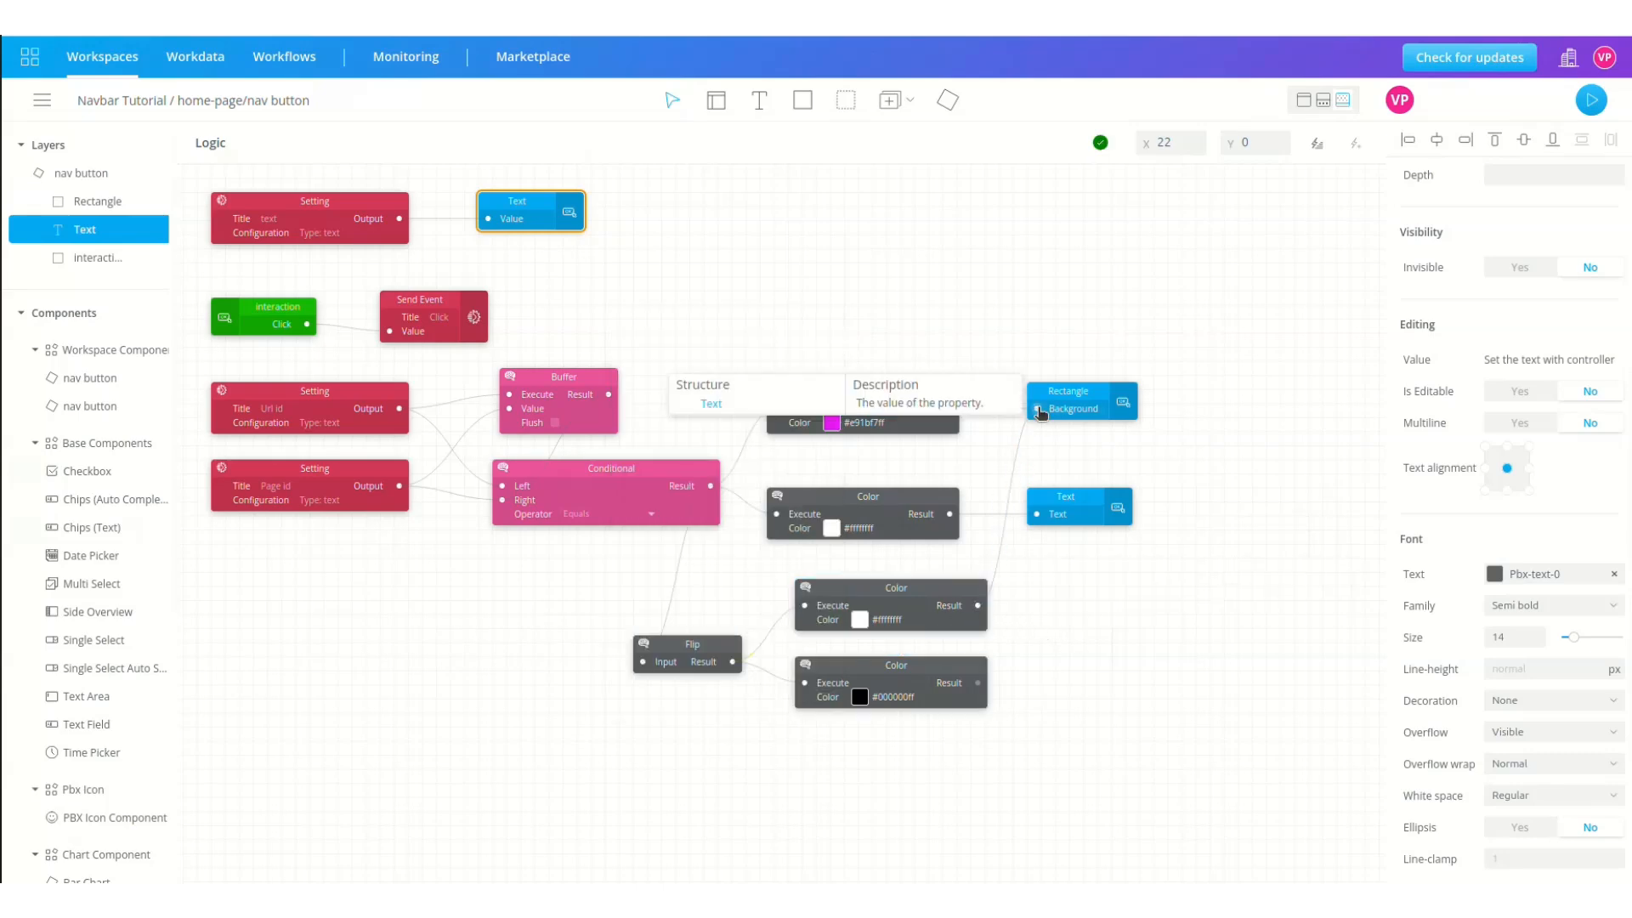
pyautogui.moveTo(978, 683); pyautogui.dragTo(1038, 518)
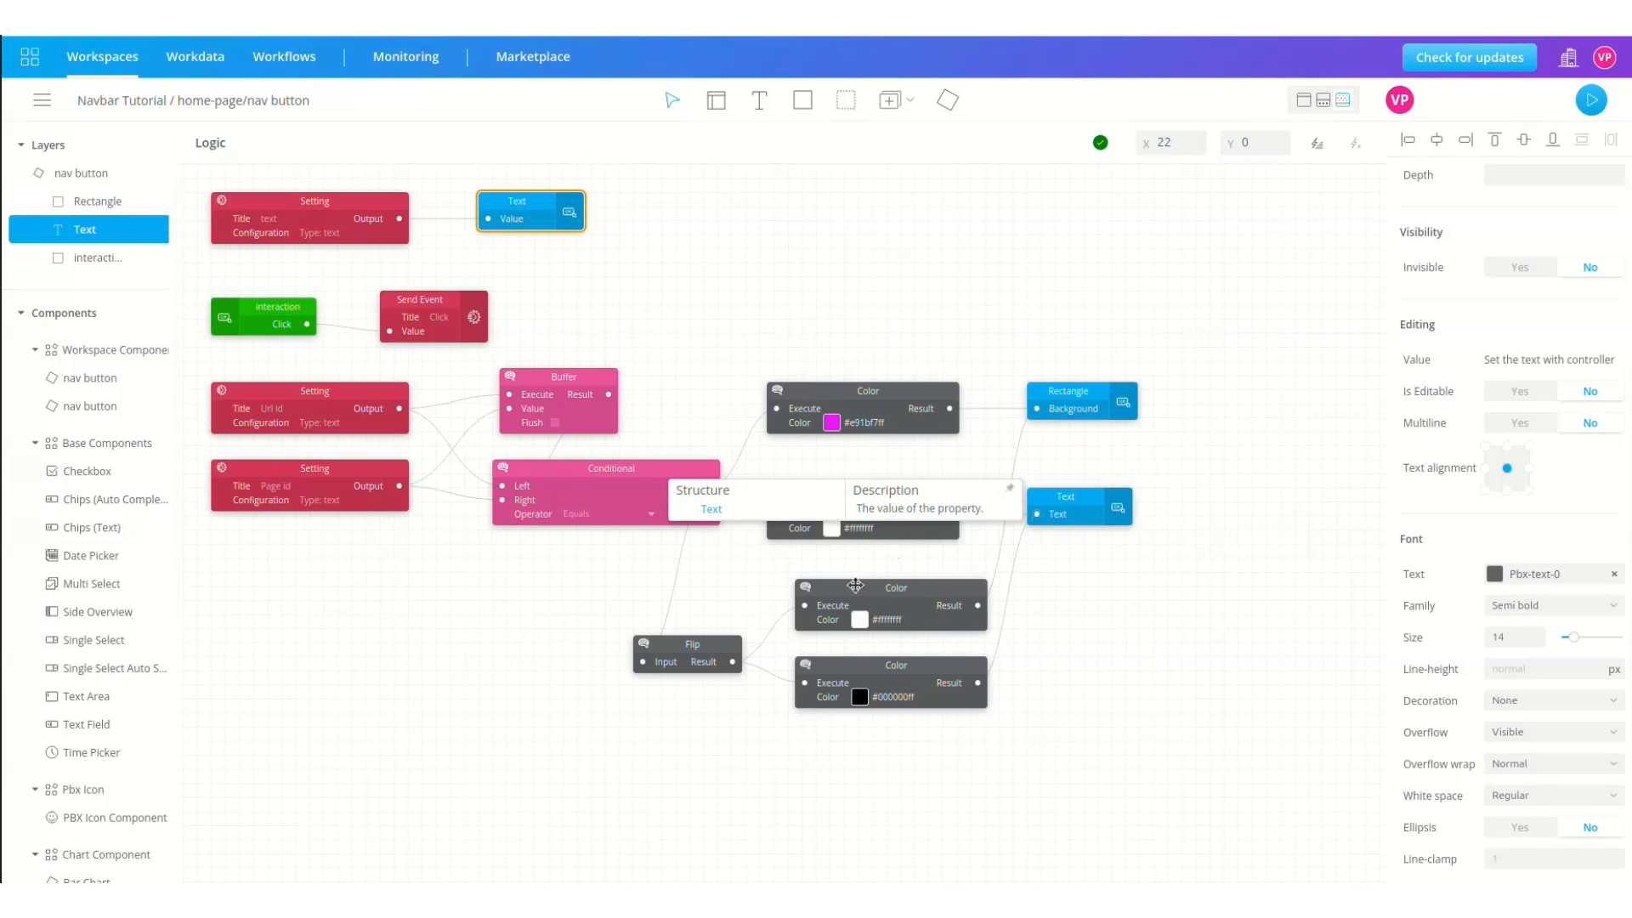
pyautogui.hscroll(-1, 460, 594)
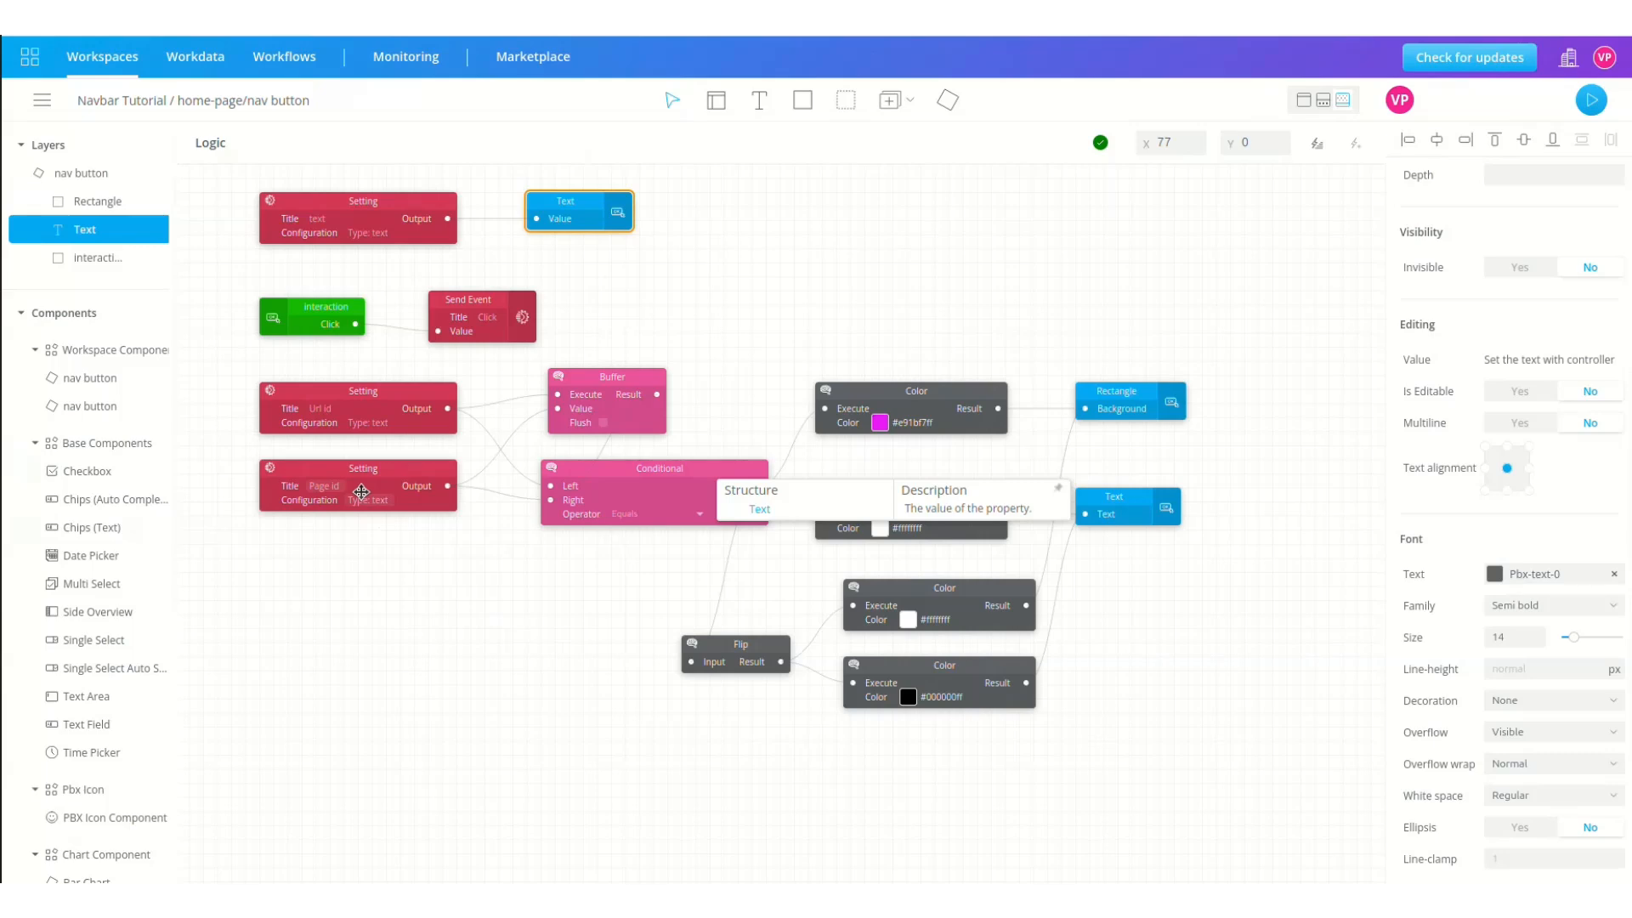
# Step: On home-page, set the New Story nav button's Page id to new-story
pyautogui.click(91, 100)
pyautogui.click(77, 563)
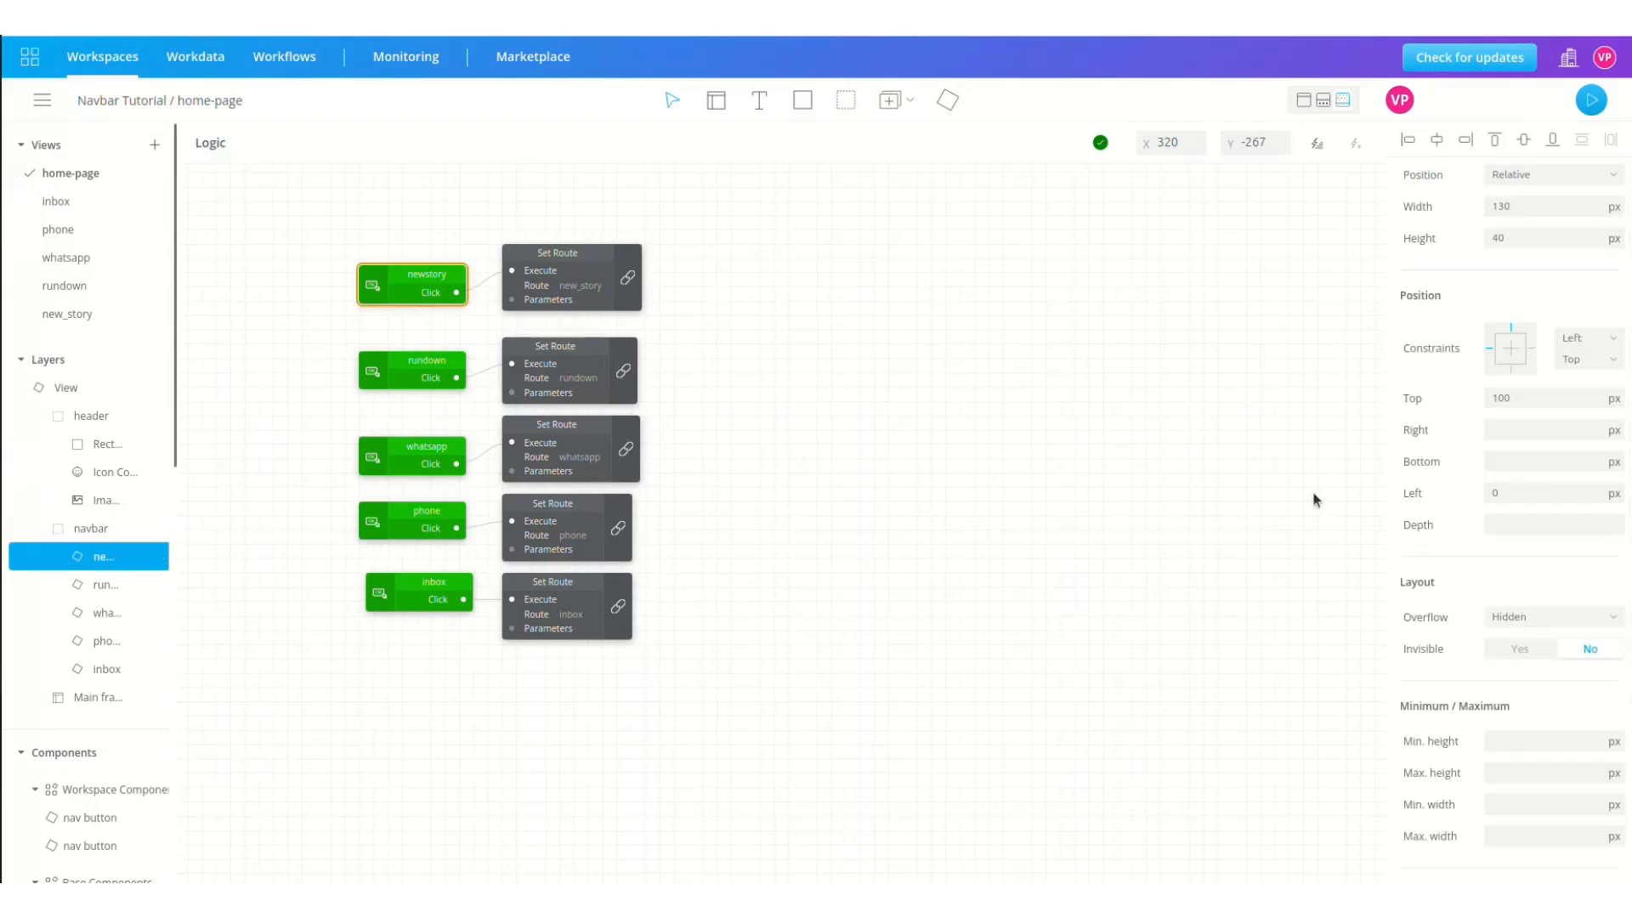
pyautogui.scroll(-3, 1399, 527)
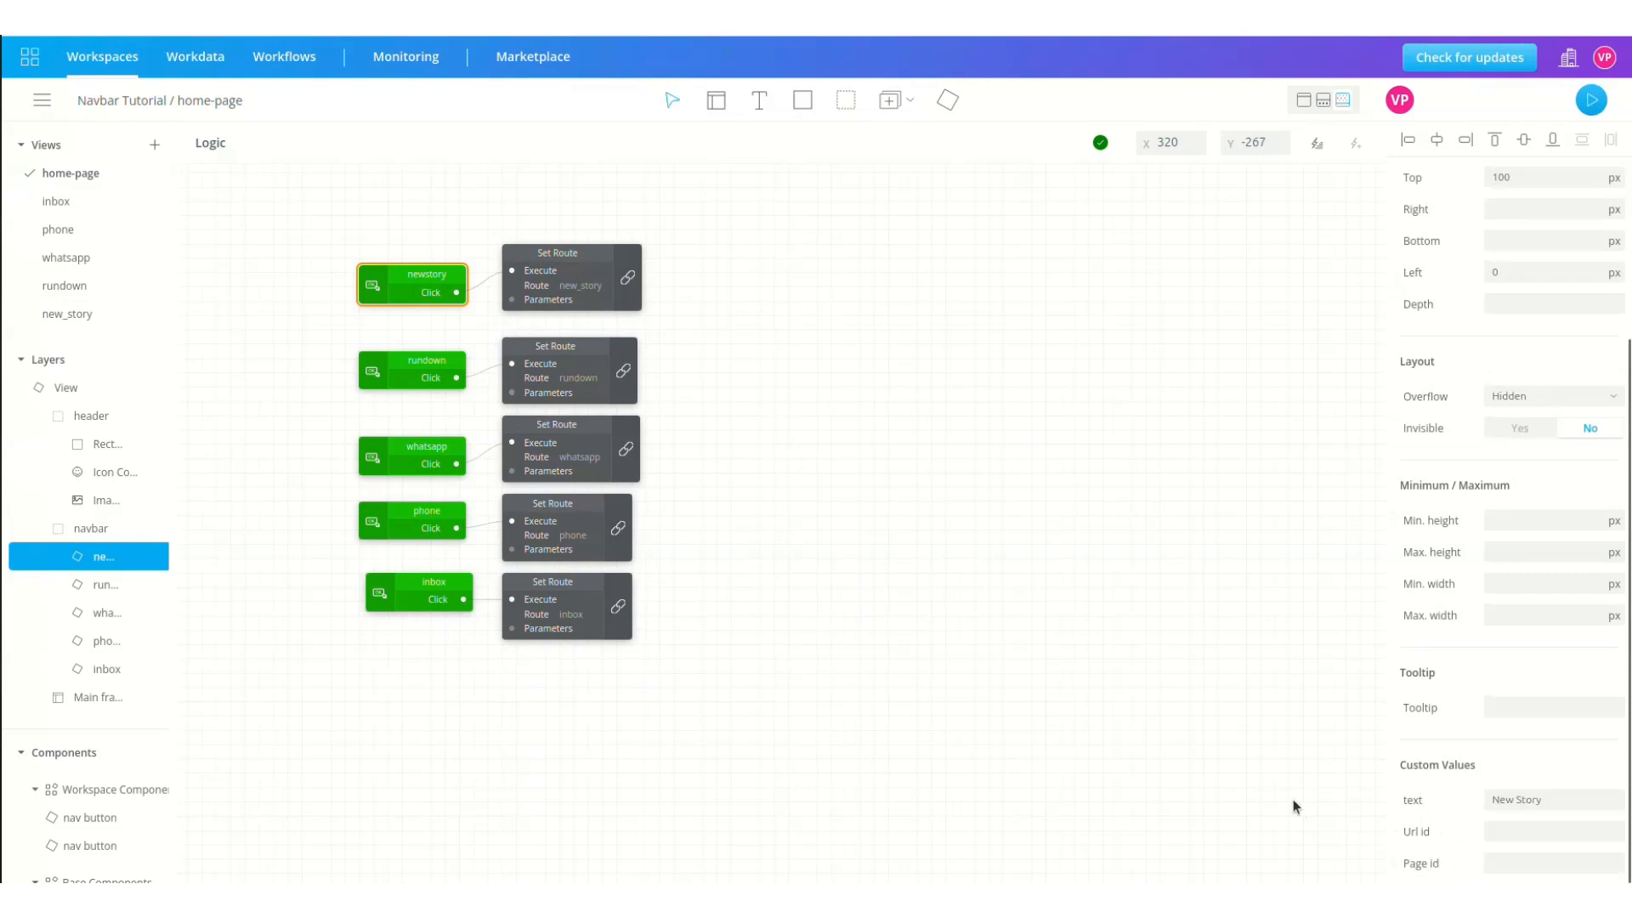
pyautogui.click(1501, 860)
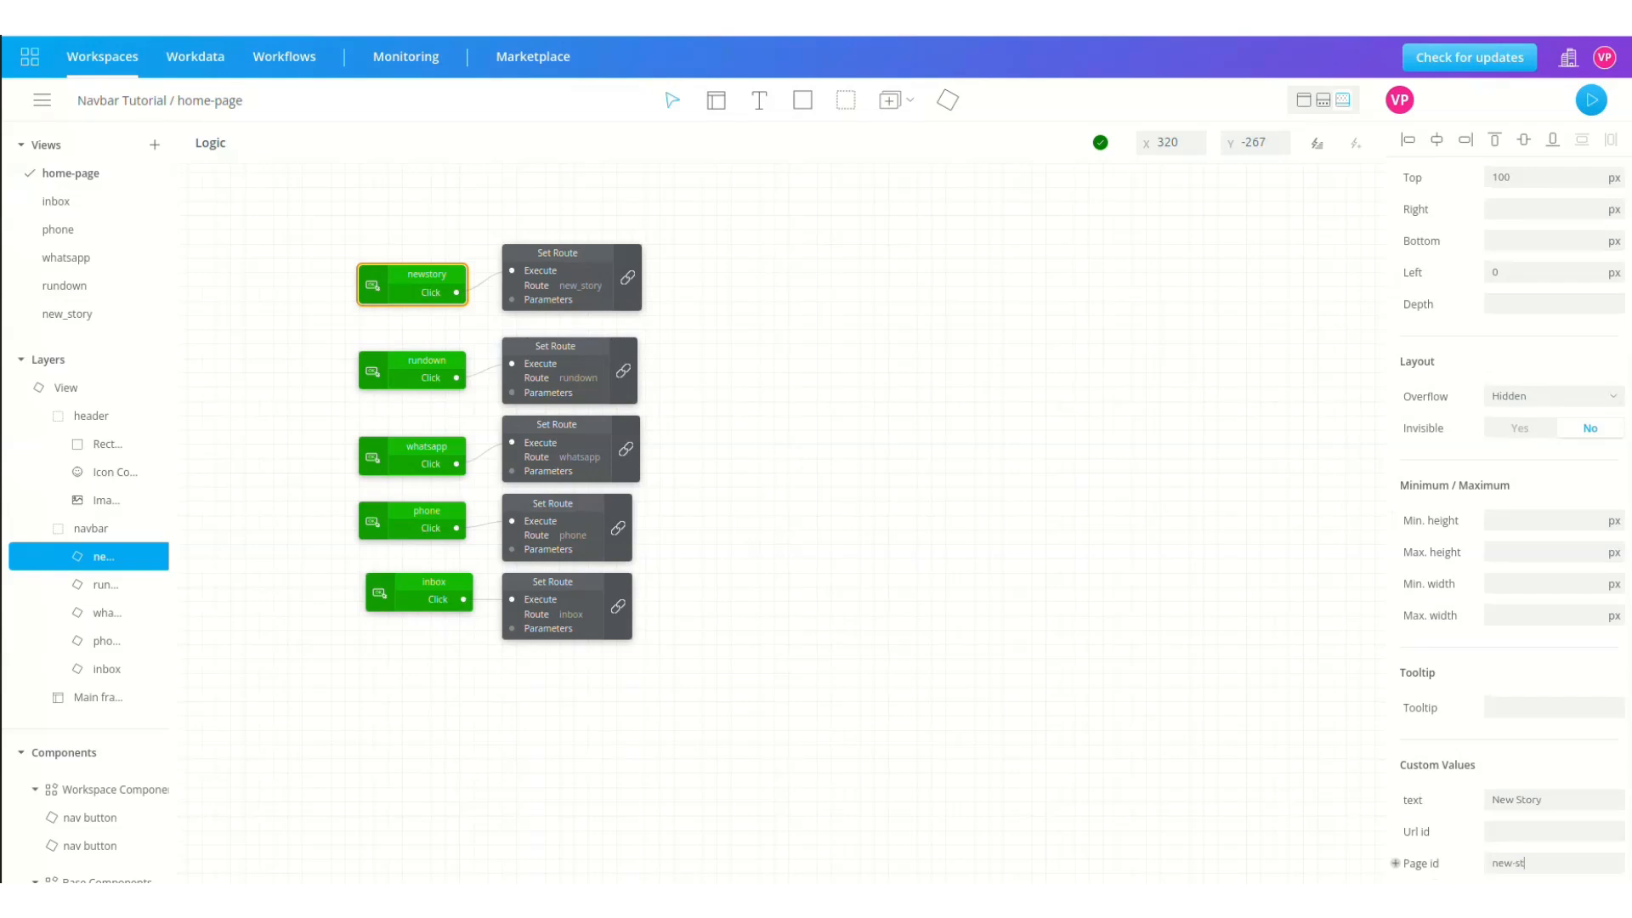
# Step: Give the Rundown, Whatsapp, Phone and Inbox buttons Page ids rundown, whatsapp, phone and inbox
pyautogui.click(102, 586)
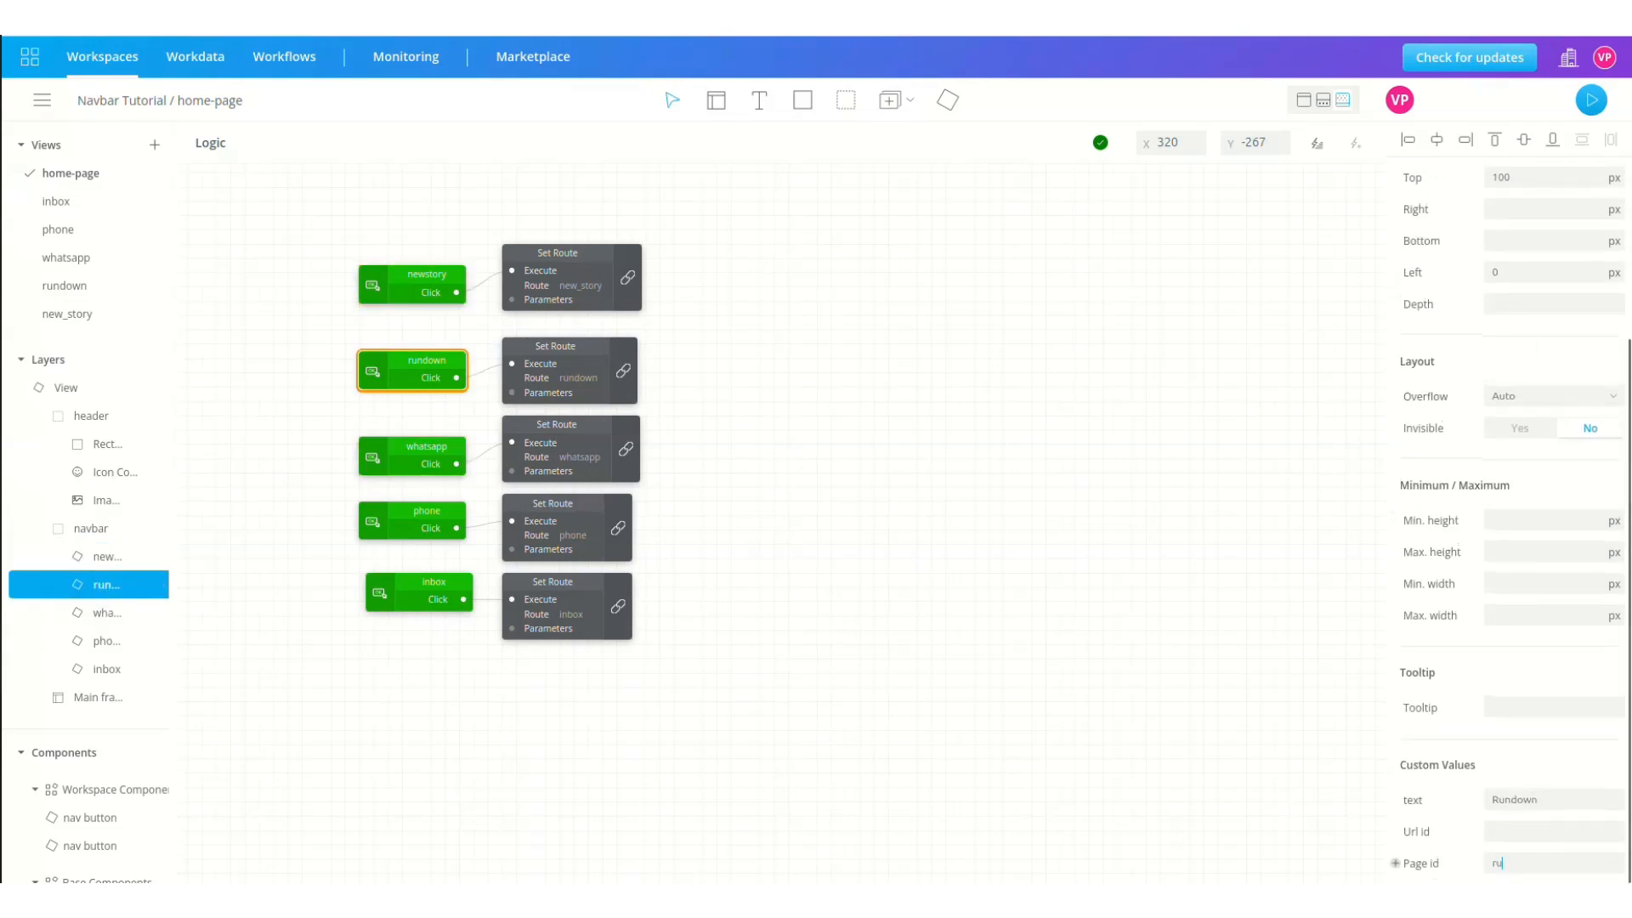
pyautogui.click(102, 613)
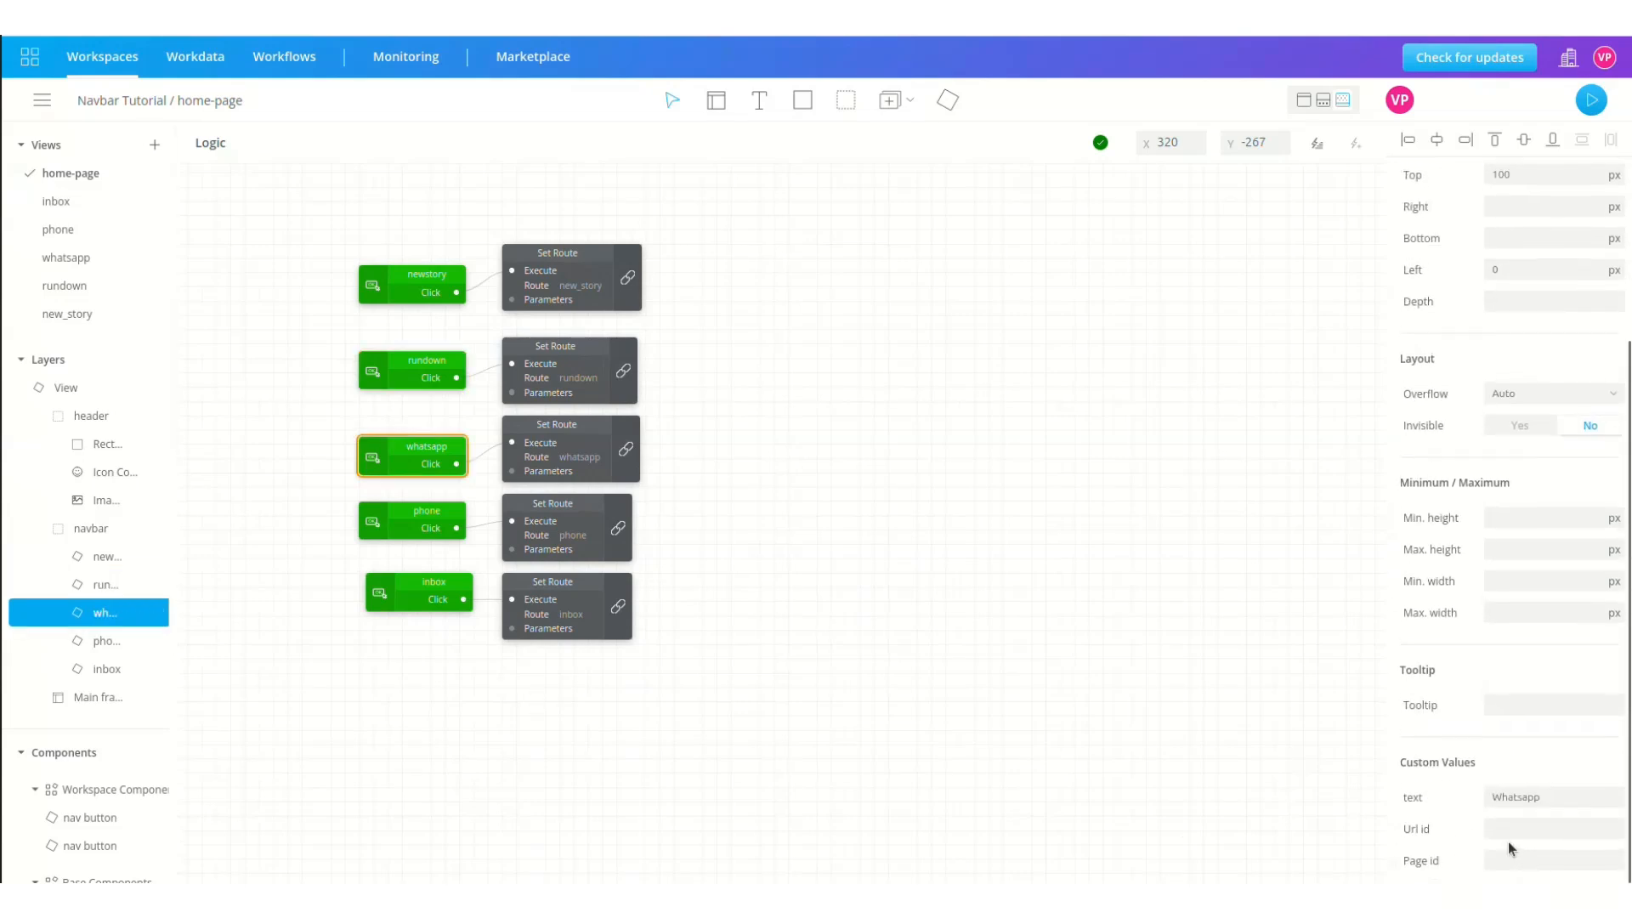
pyautogui.click(118, 641)
pyautogui.scroll(-3, 1524, 814)
pyautogui.click(1513, 863)
pyautogui.write('phone')
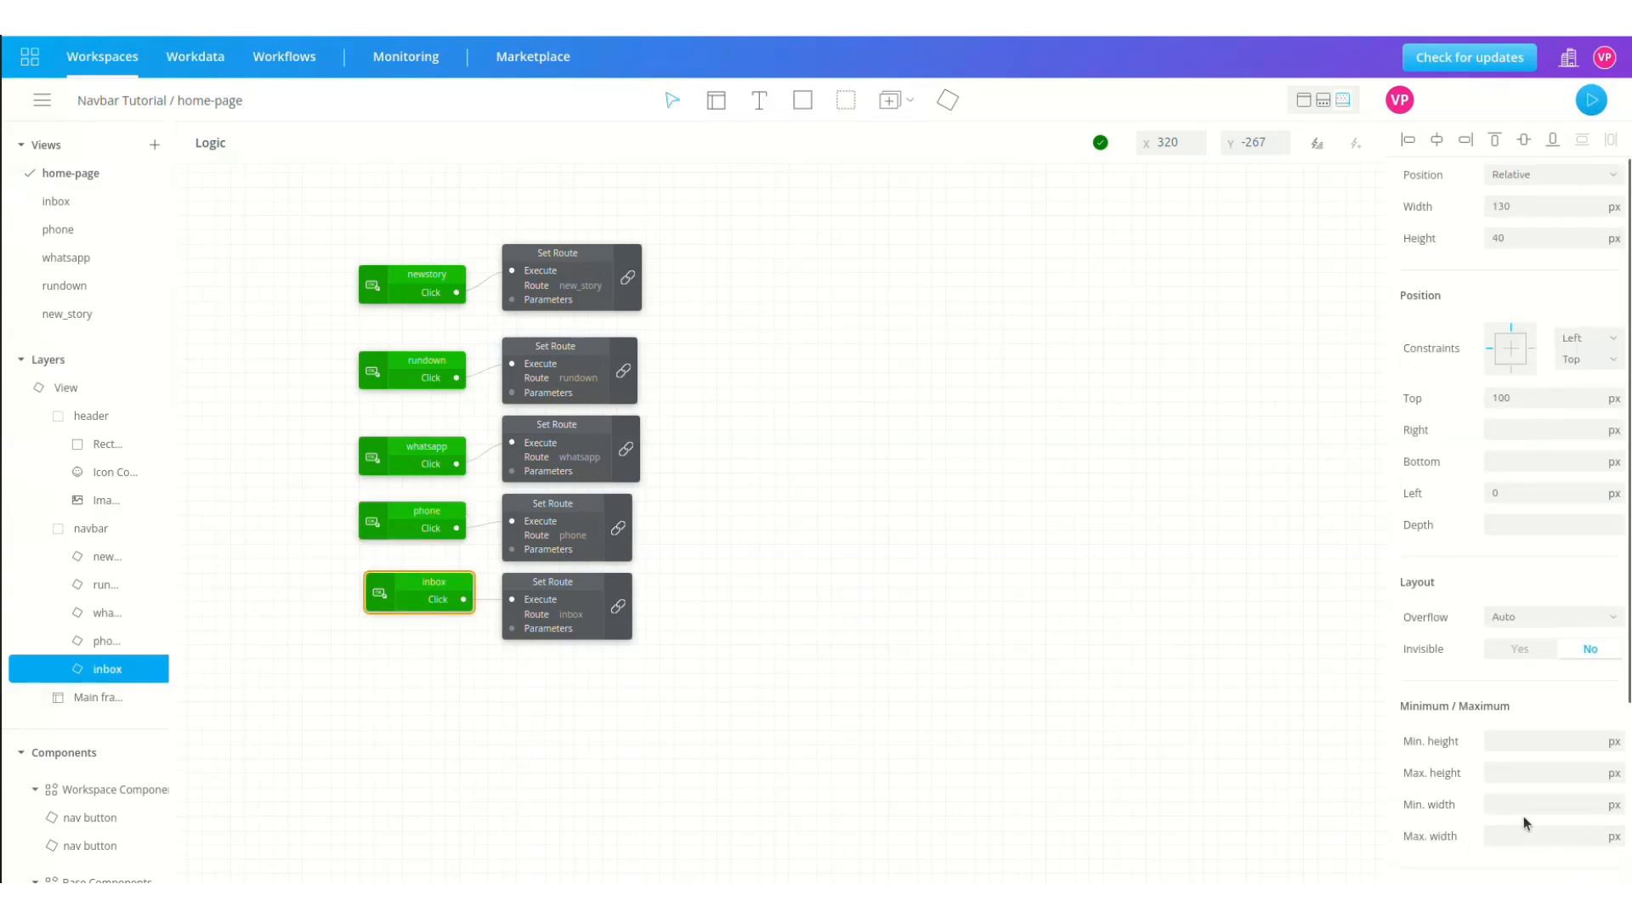
pyautogui.scroll(-3, 1527, 824)
pyautogui.click(1515, 863)
pyautogui.write('inbox')
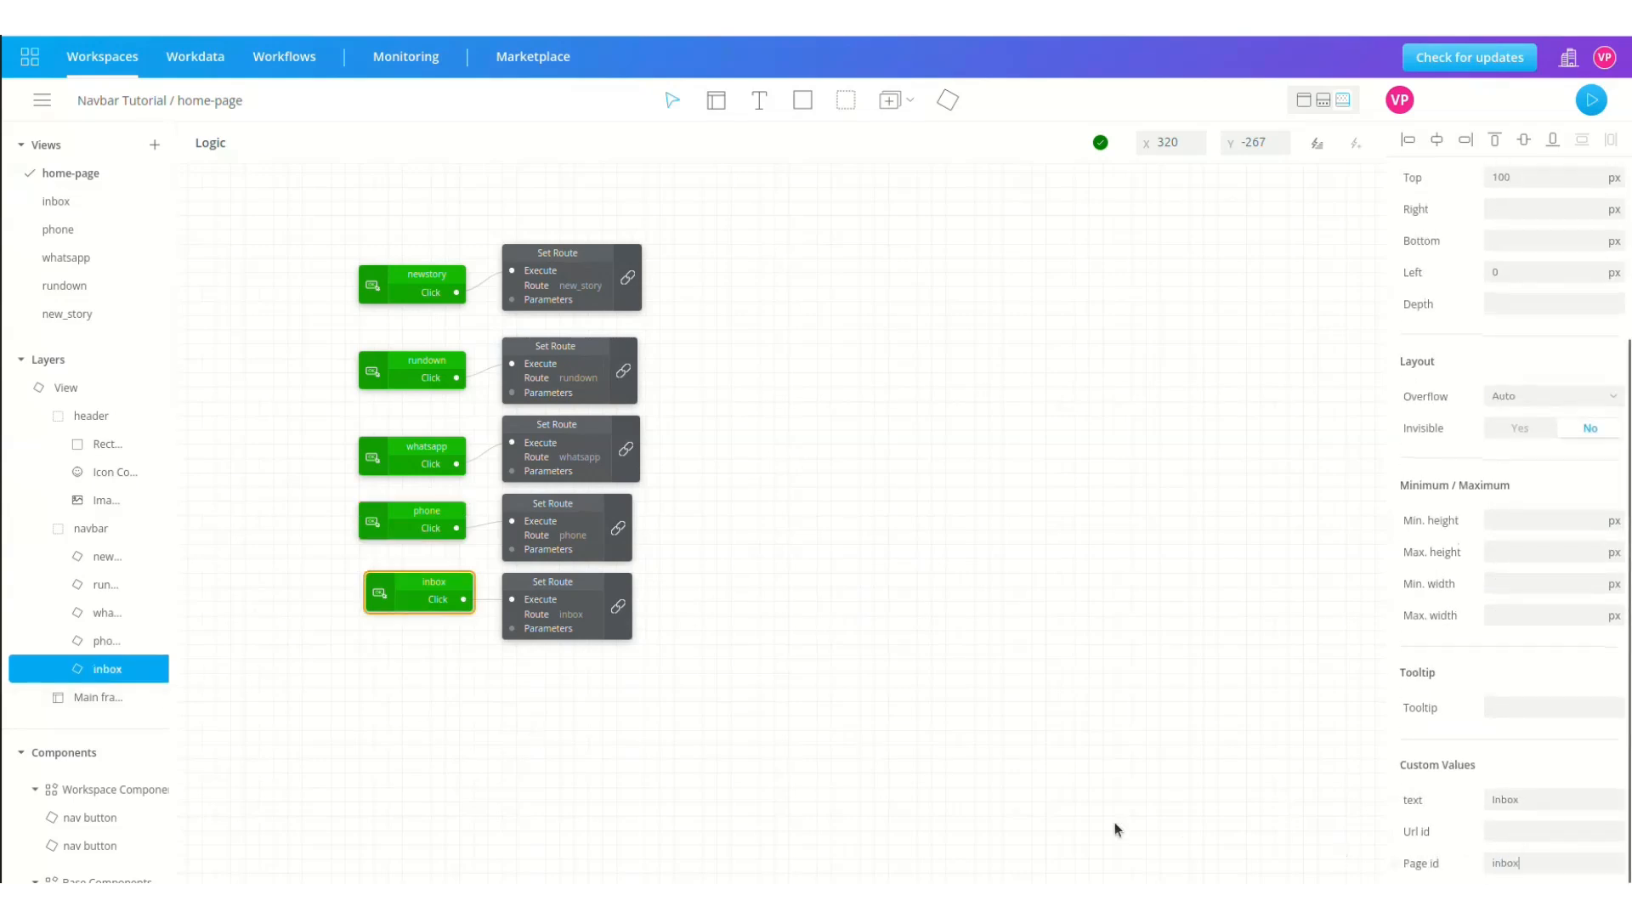
pyautogui.click(783, 808)
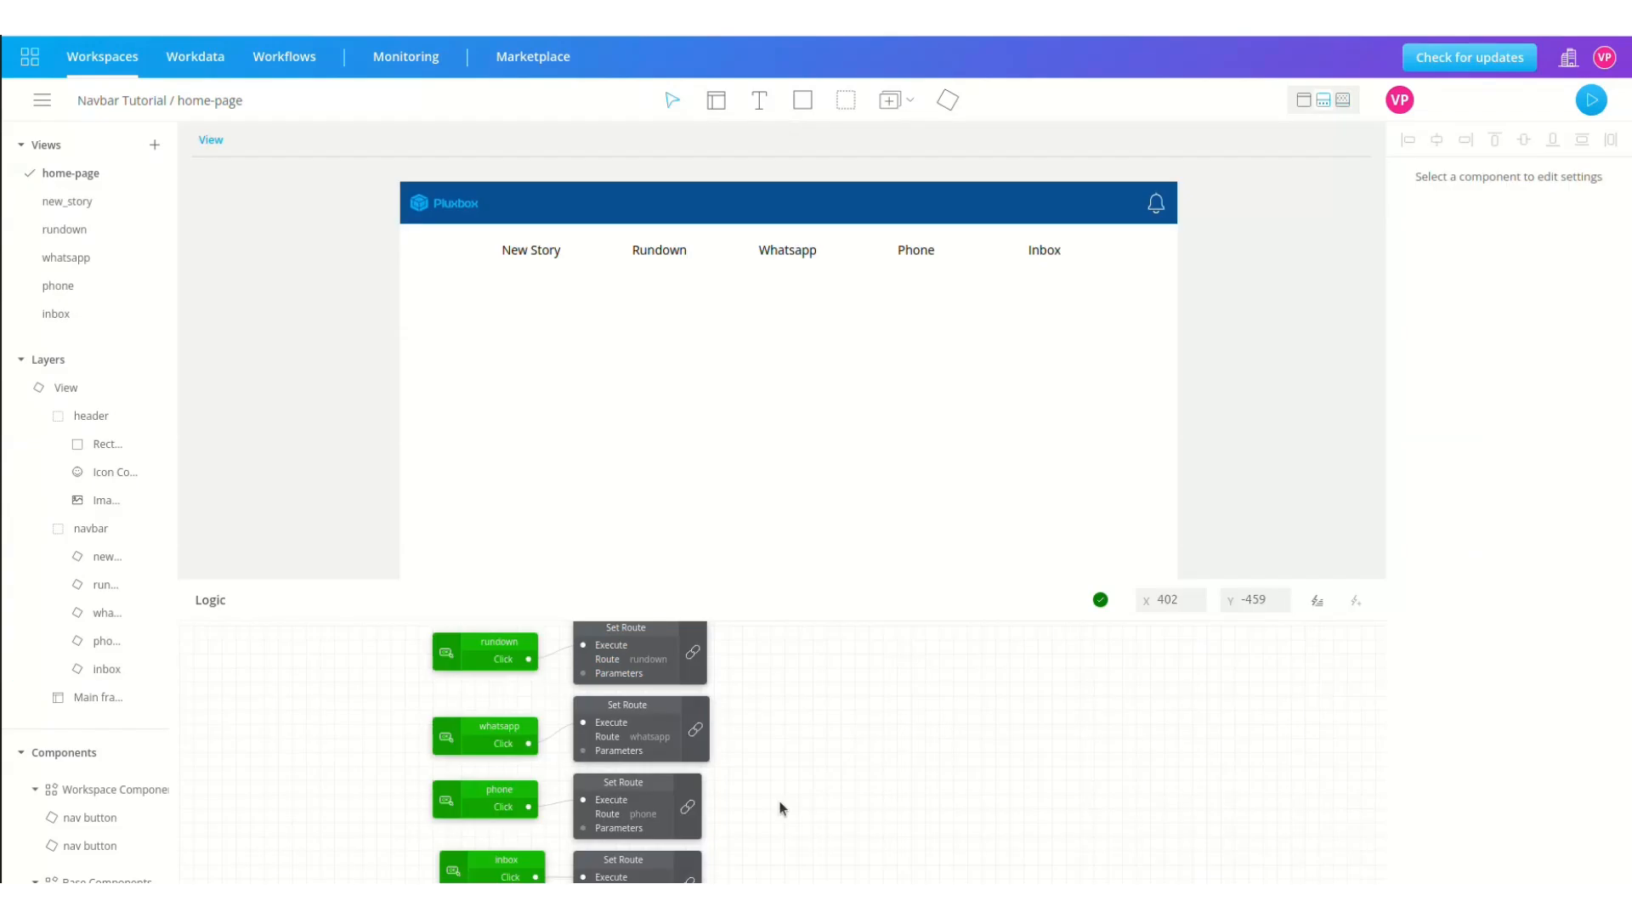
# Step: Add a View URL change event node beside the routes
pyautogui.click(157, 388)
pyautogui.click(190, 446)
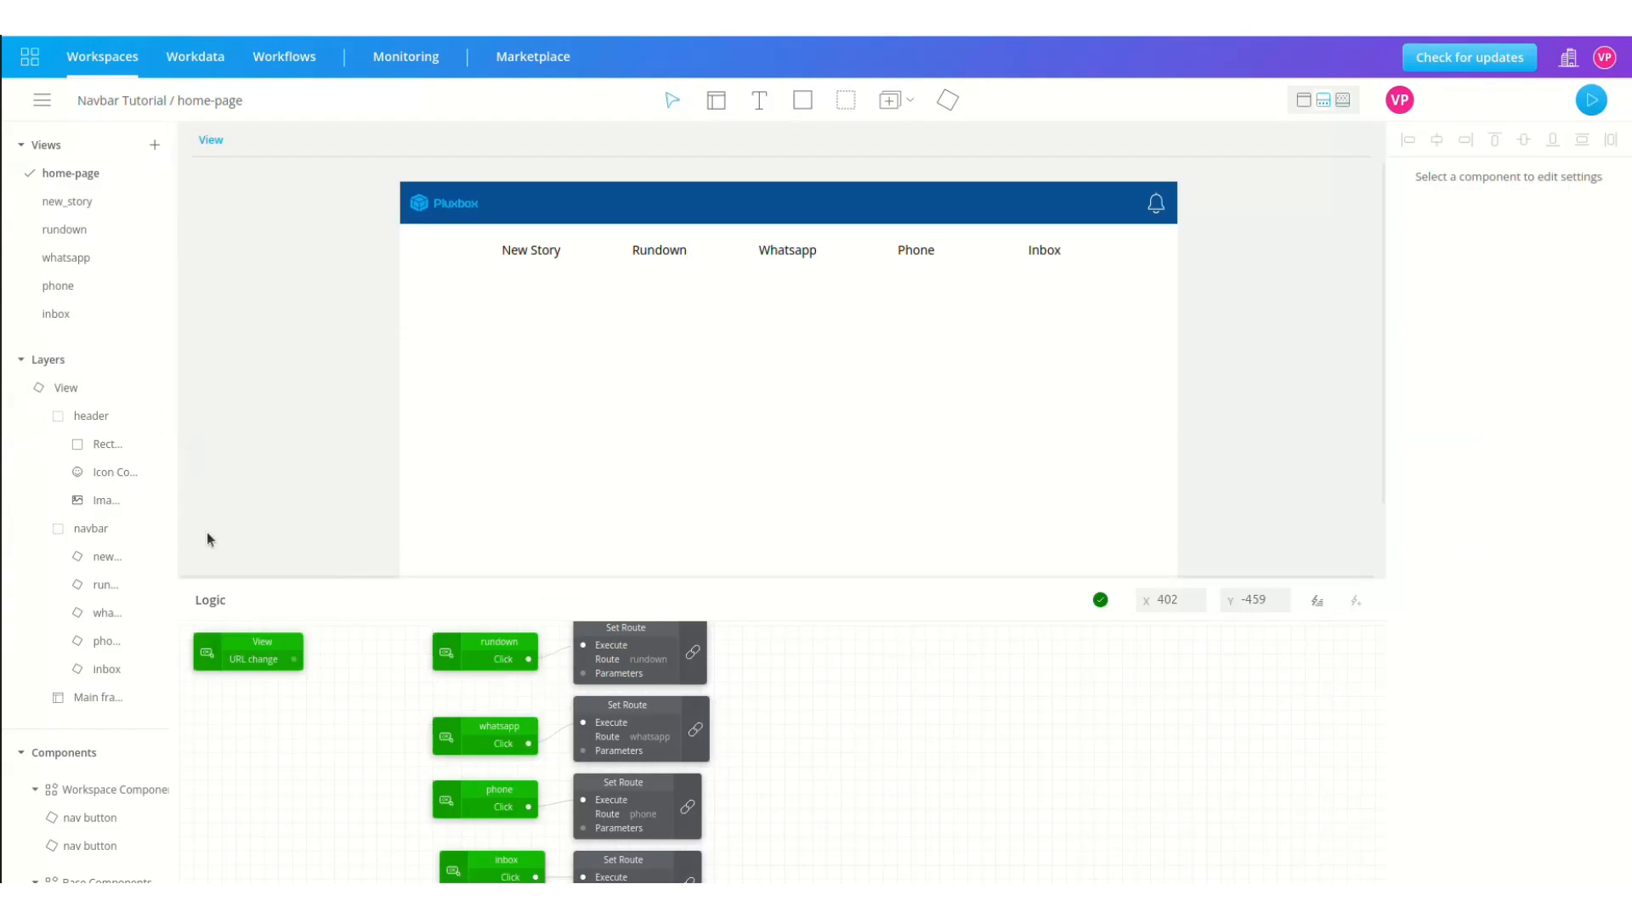
pyautogui.moveTo(254, 649); pyautogui.dragTo(843, 691)
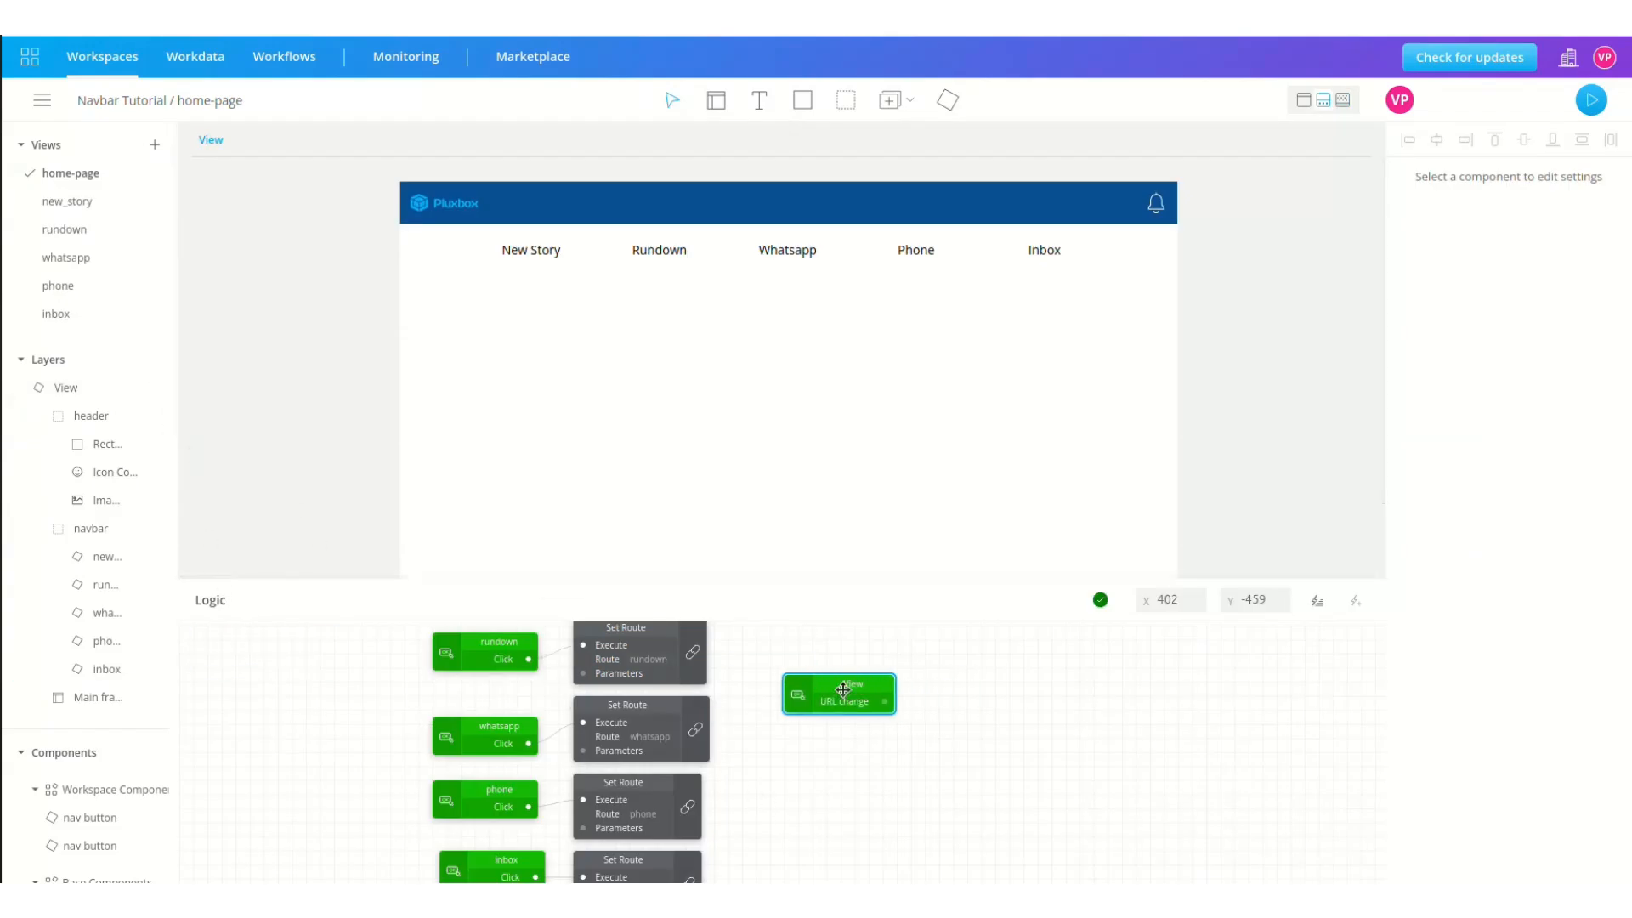
# Step: Insert a Get Data block beside it and connect URL change into its Object input
pyautogui.click(1317, 599)
pyautogui.write('get fata')
pyautogui.click(775, 243)
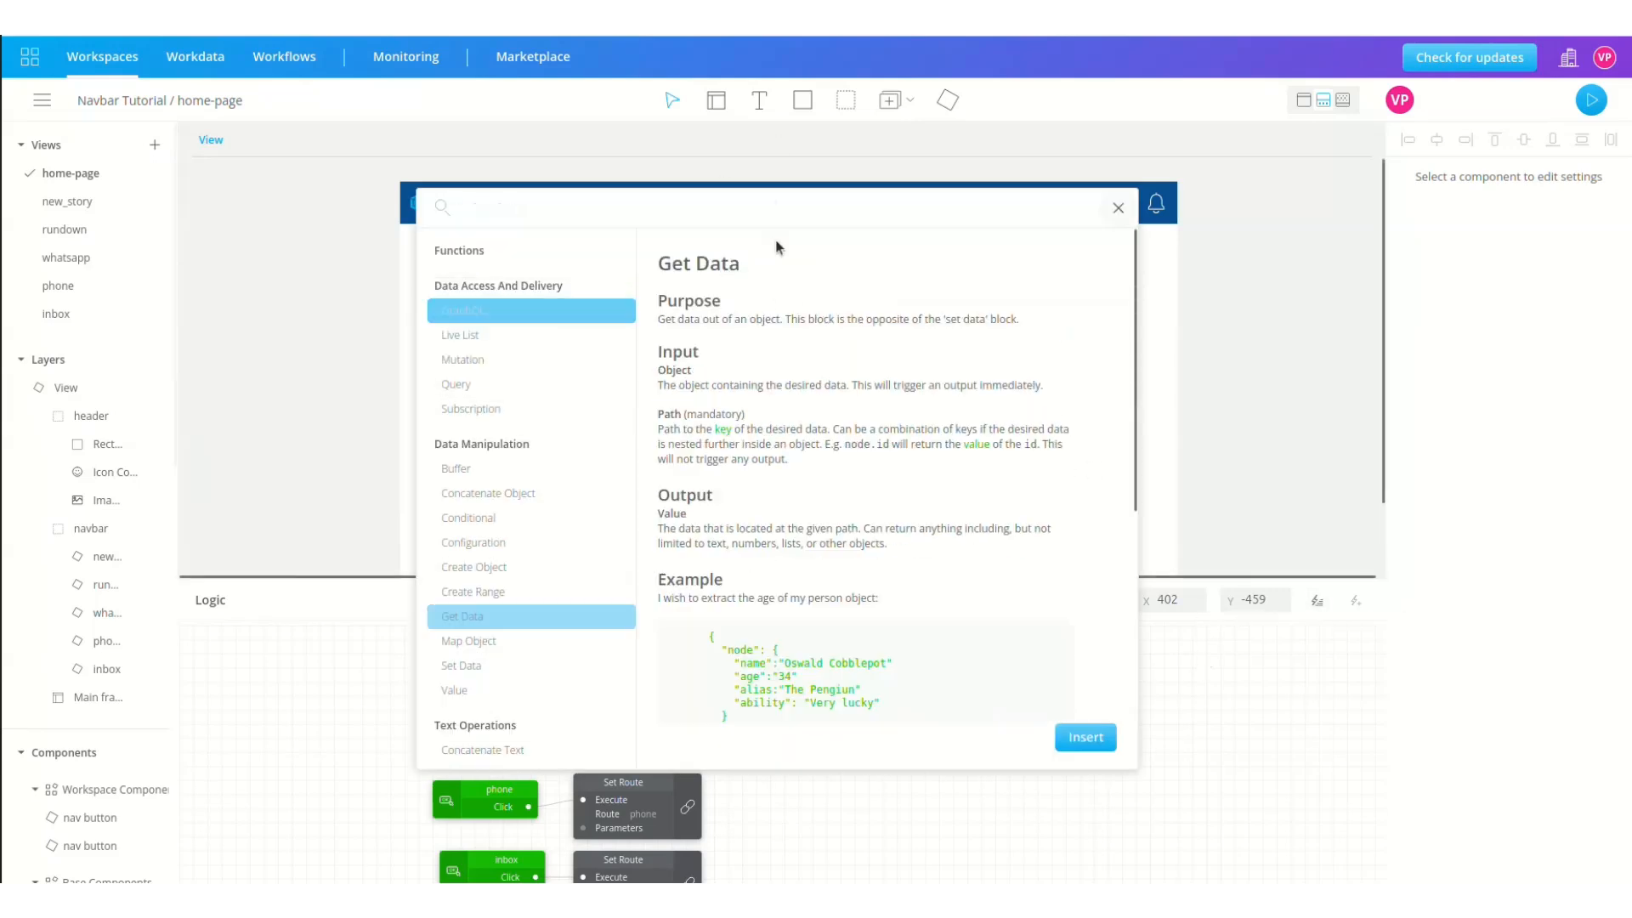
pyautogui.click(1084, 738)
pyautogui.moveTo(259, 644); pyautogui.dragTo(1026, 689)
pyautogui.moveTo(885, 702); pyautogui.dragTo(969, 702)
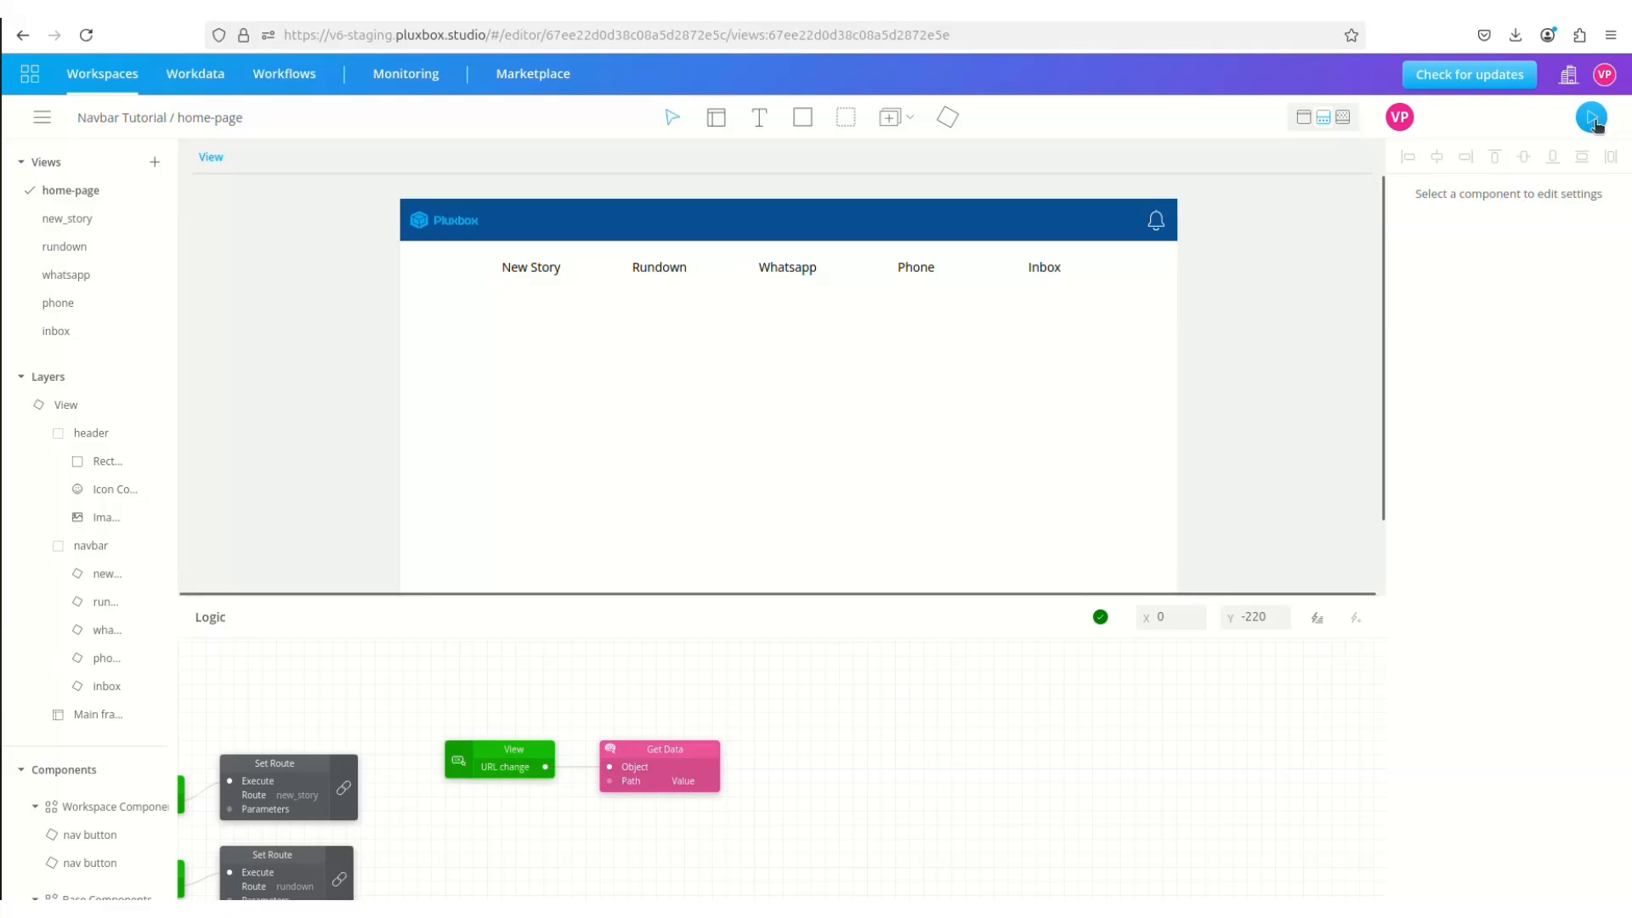
# Step: Preview the Rundown view and copy the 'frame--Main frame' parameter name from the address
pyautogui.click(1592, 100)
pyautogui.click(687, 123)
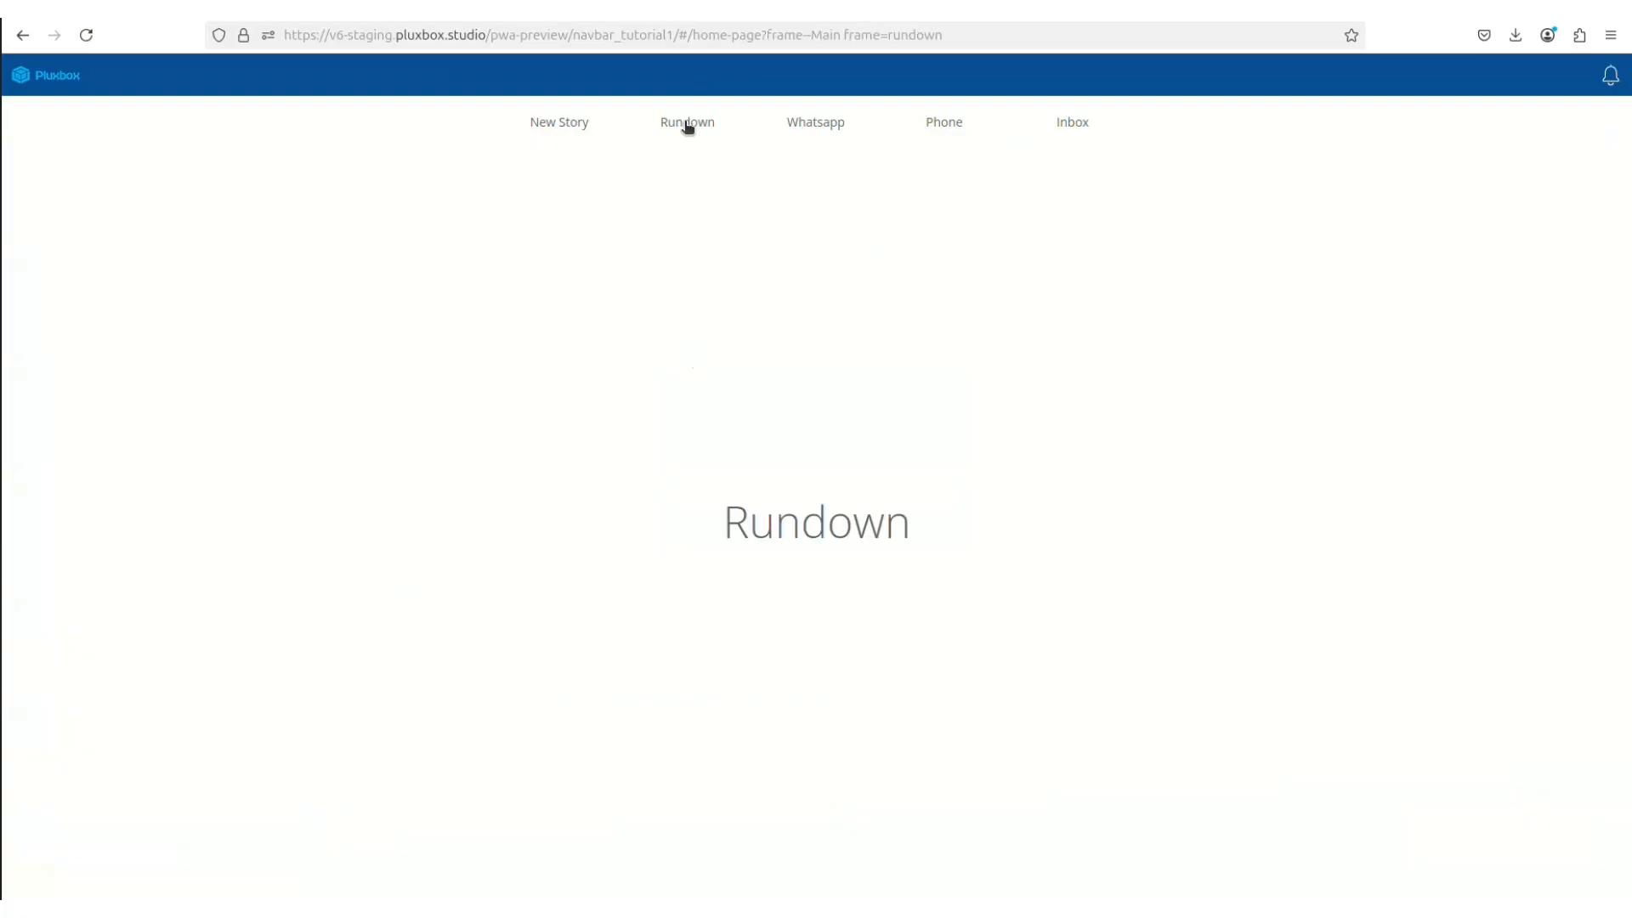
pyautogui.click(768, 34)
pyautogui.click(768, 34)
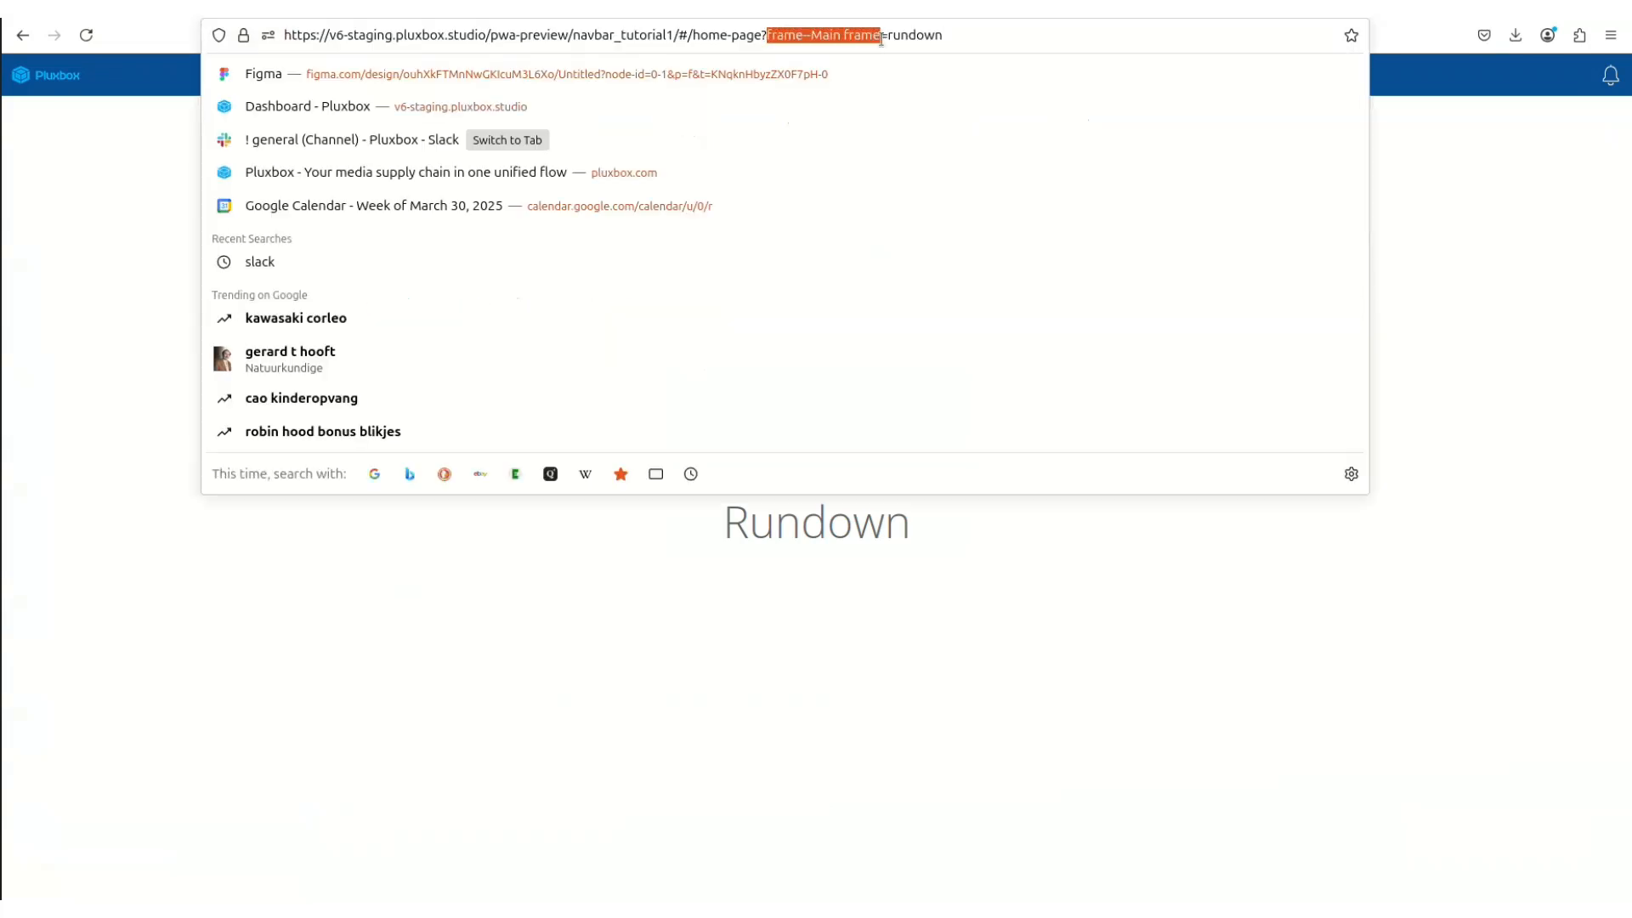
pyautogui.press('Escape')
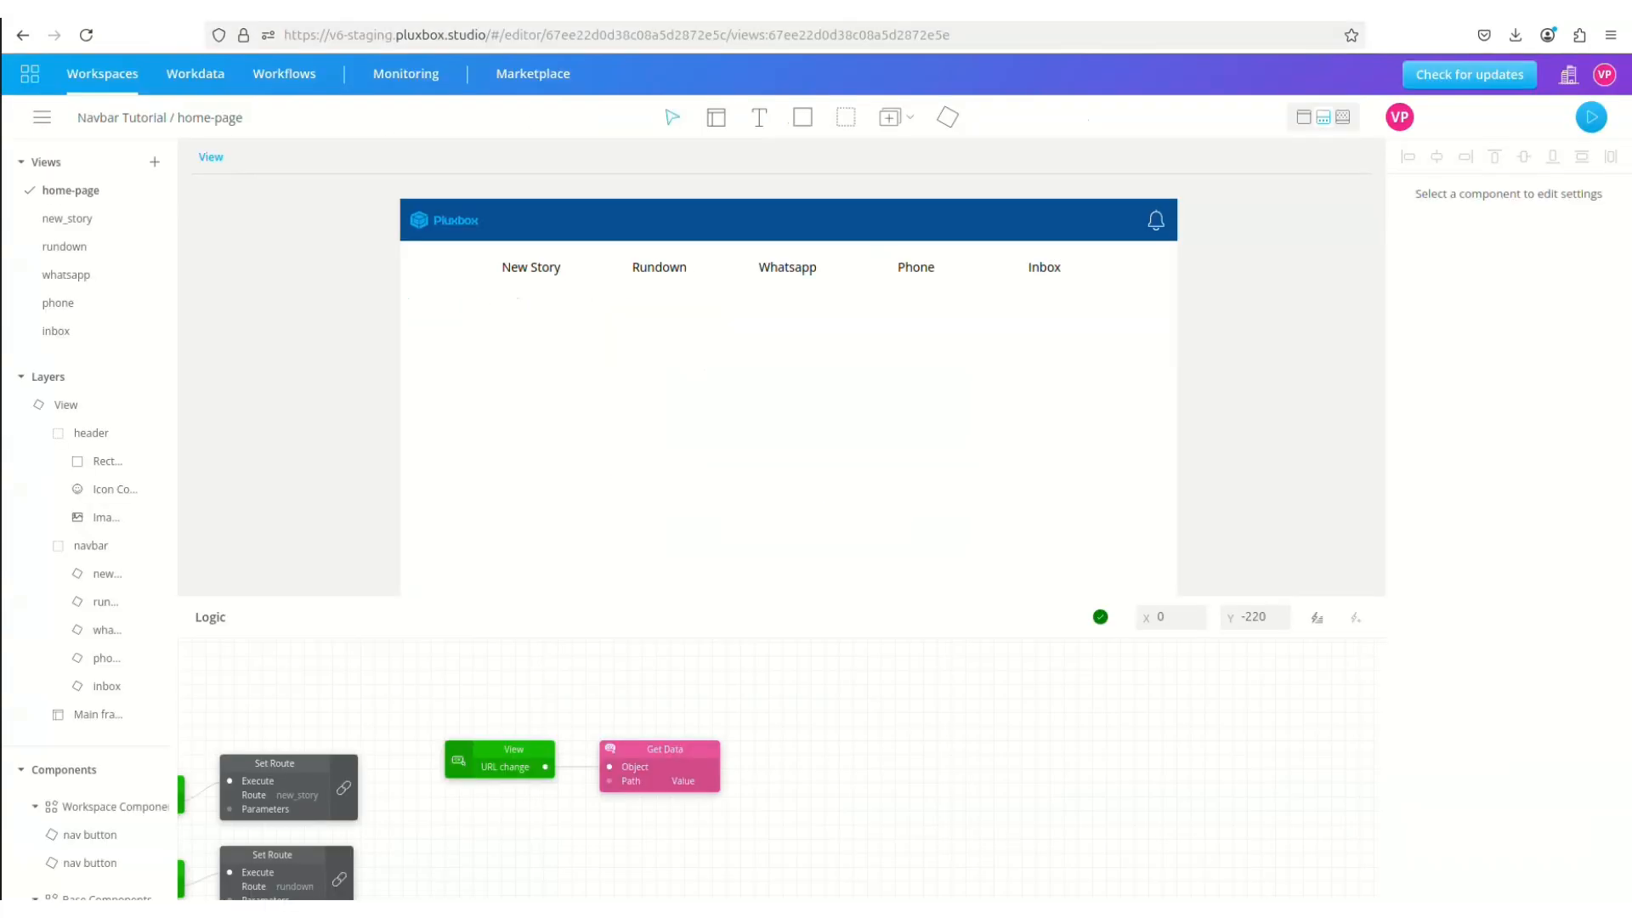
# Step: Set the Get Data Path to frame--Main frame
pyautogui.click(652, 780)
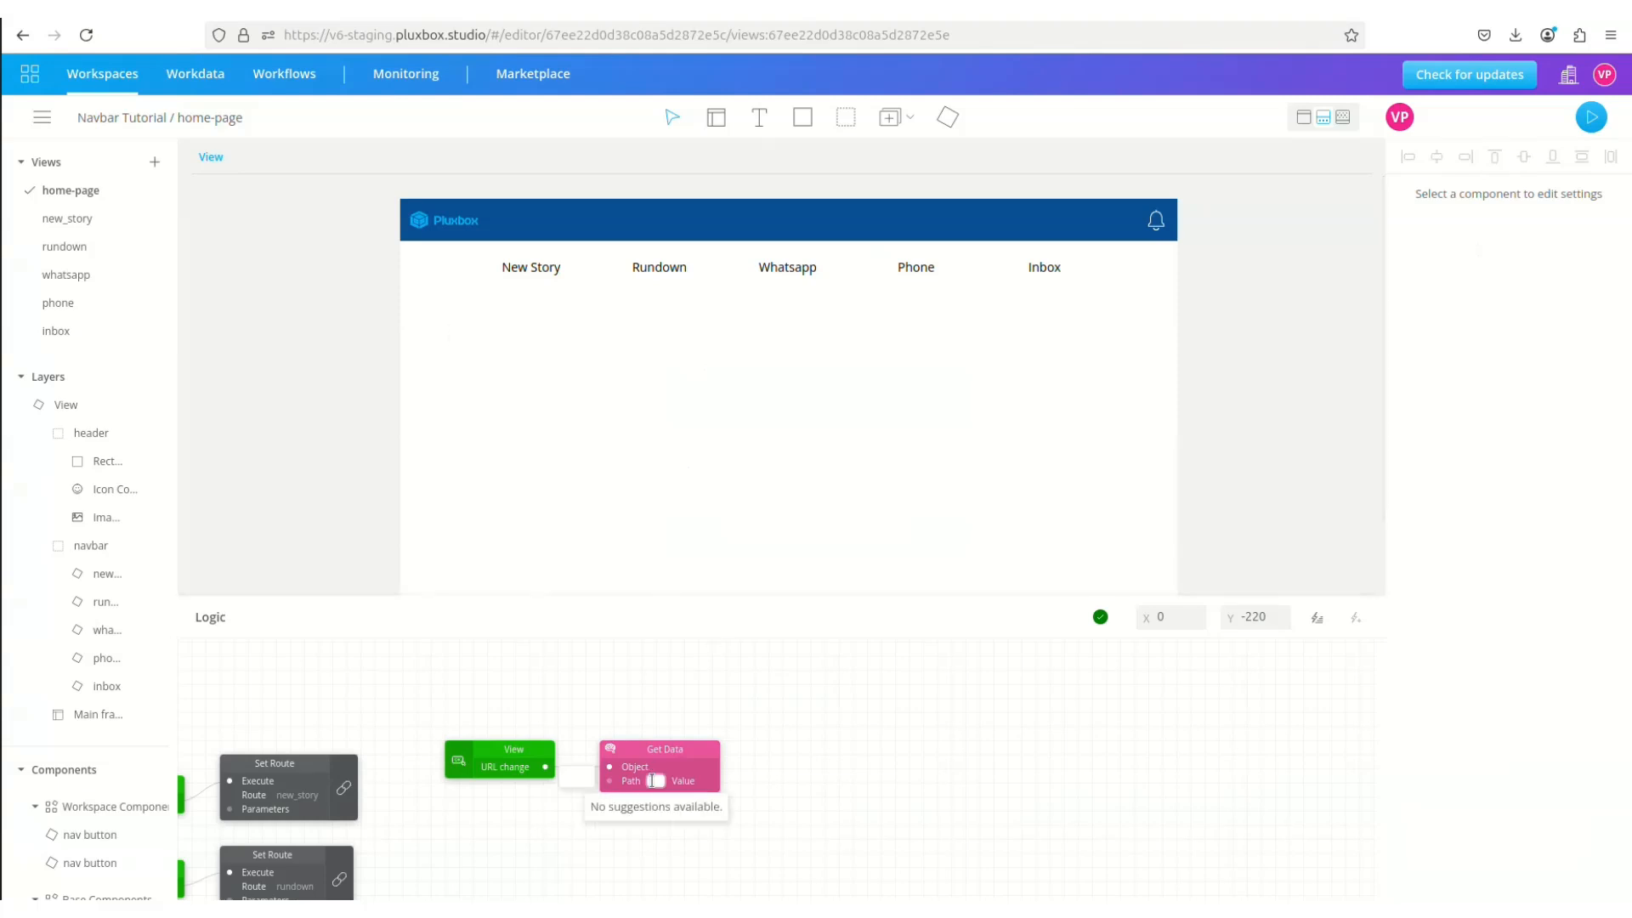
pyautogui.write('frame--Main frame')
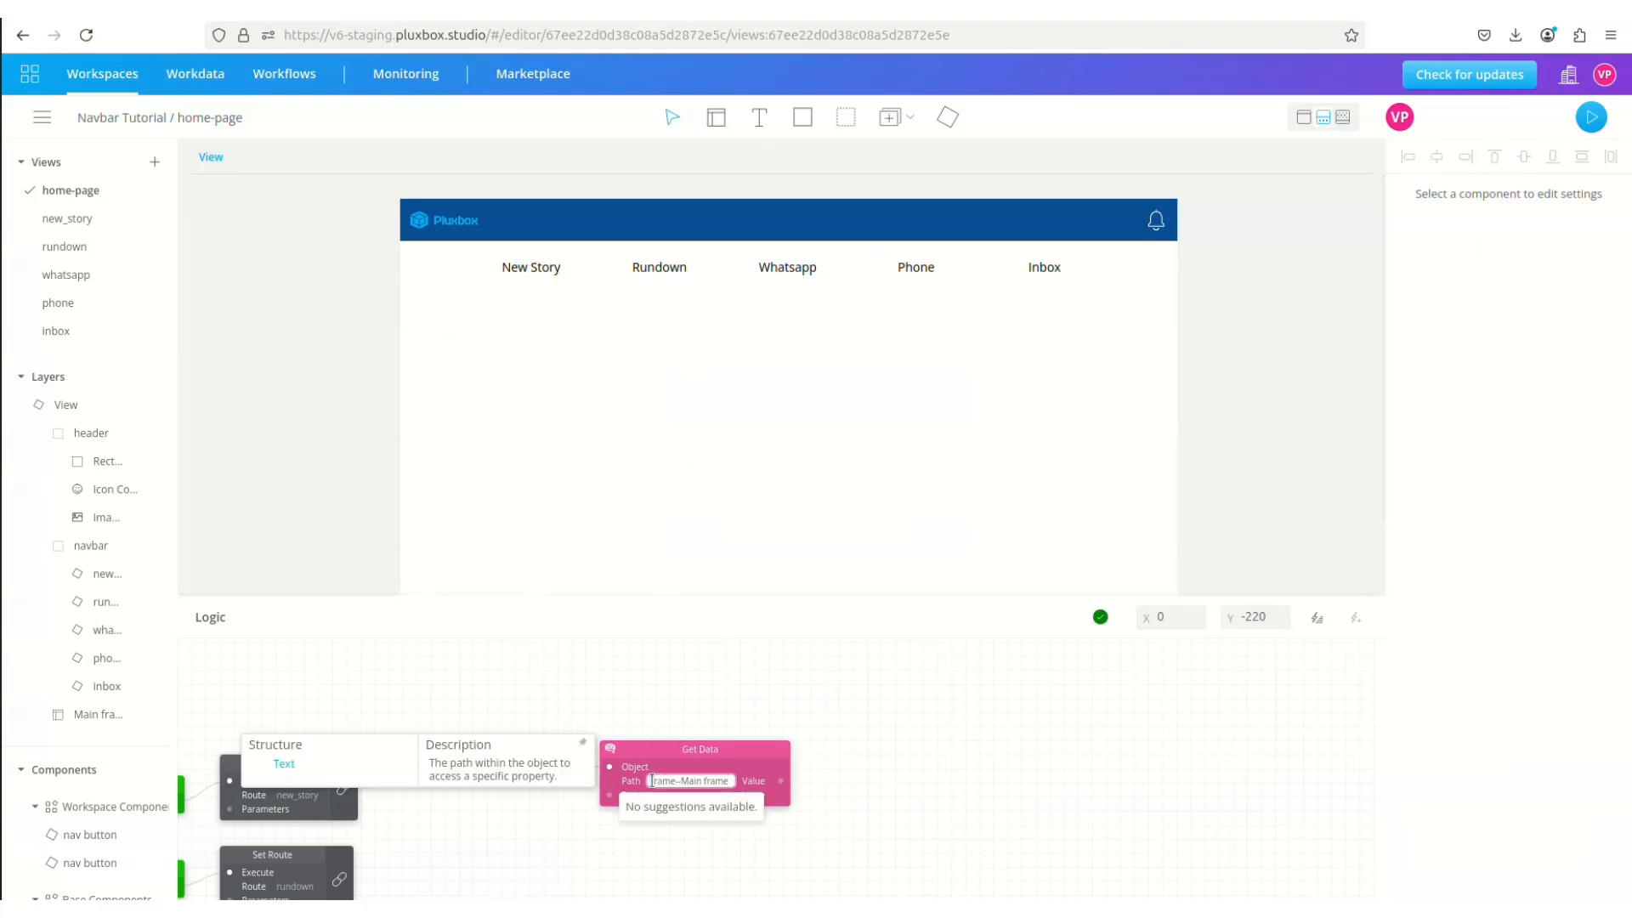
pyautogui.click(848, 768)
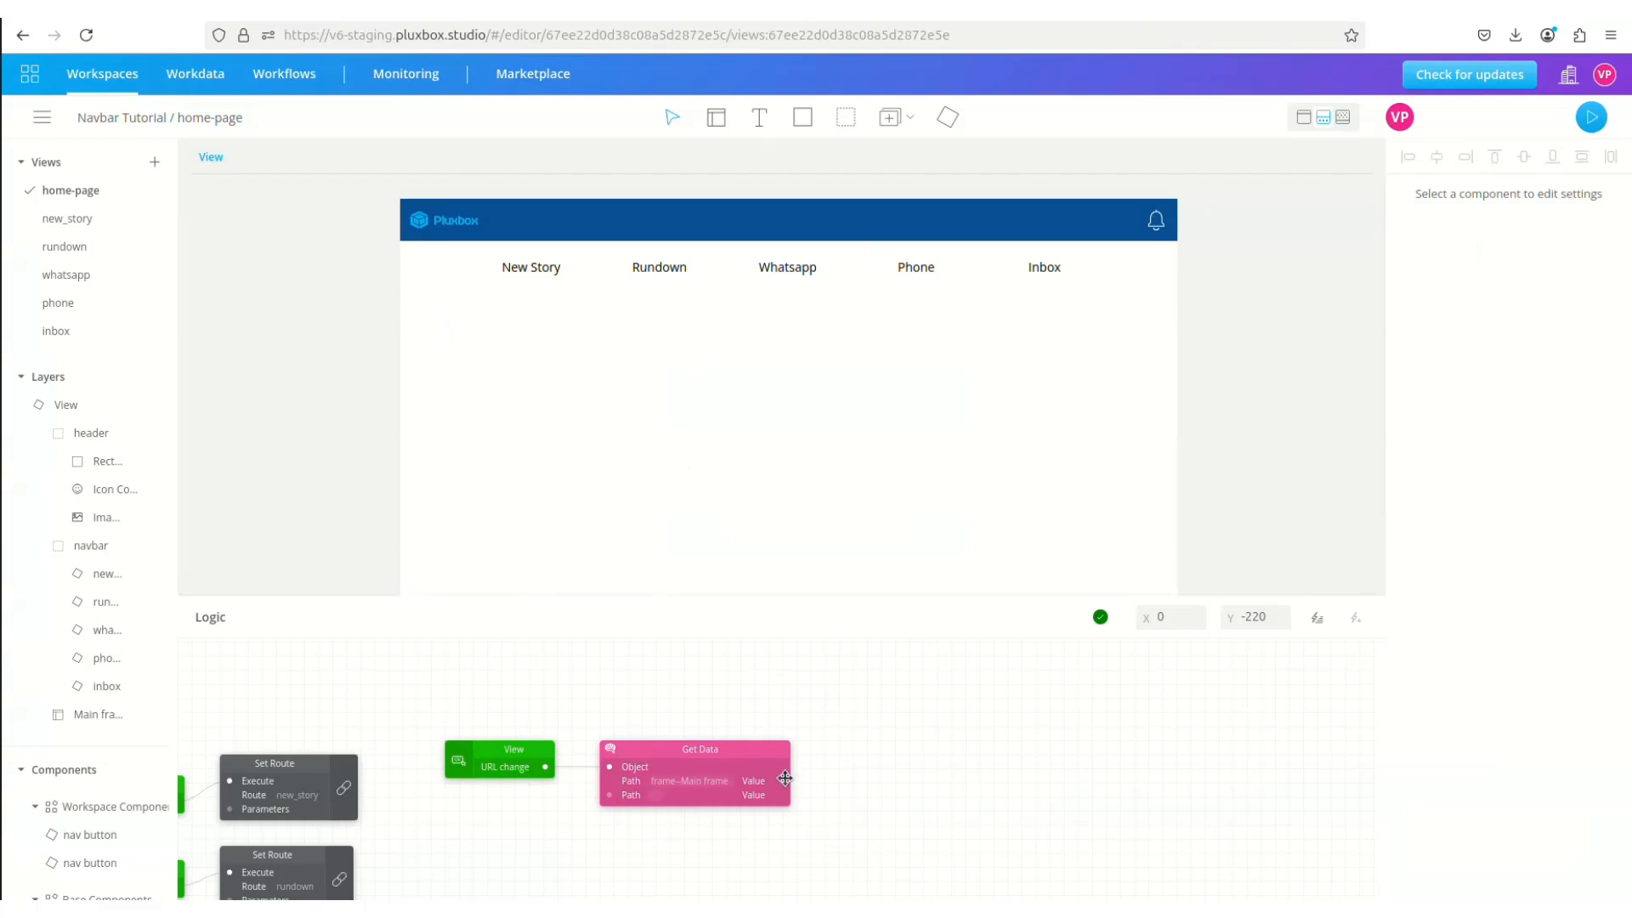
# Step: Connect Get Data's Value to each nav button's Url id, then rebuild the preview
pyautogui.click(98, 574)
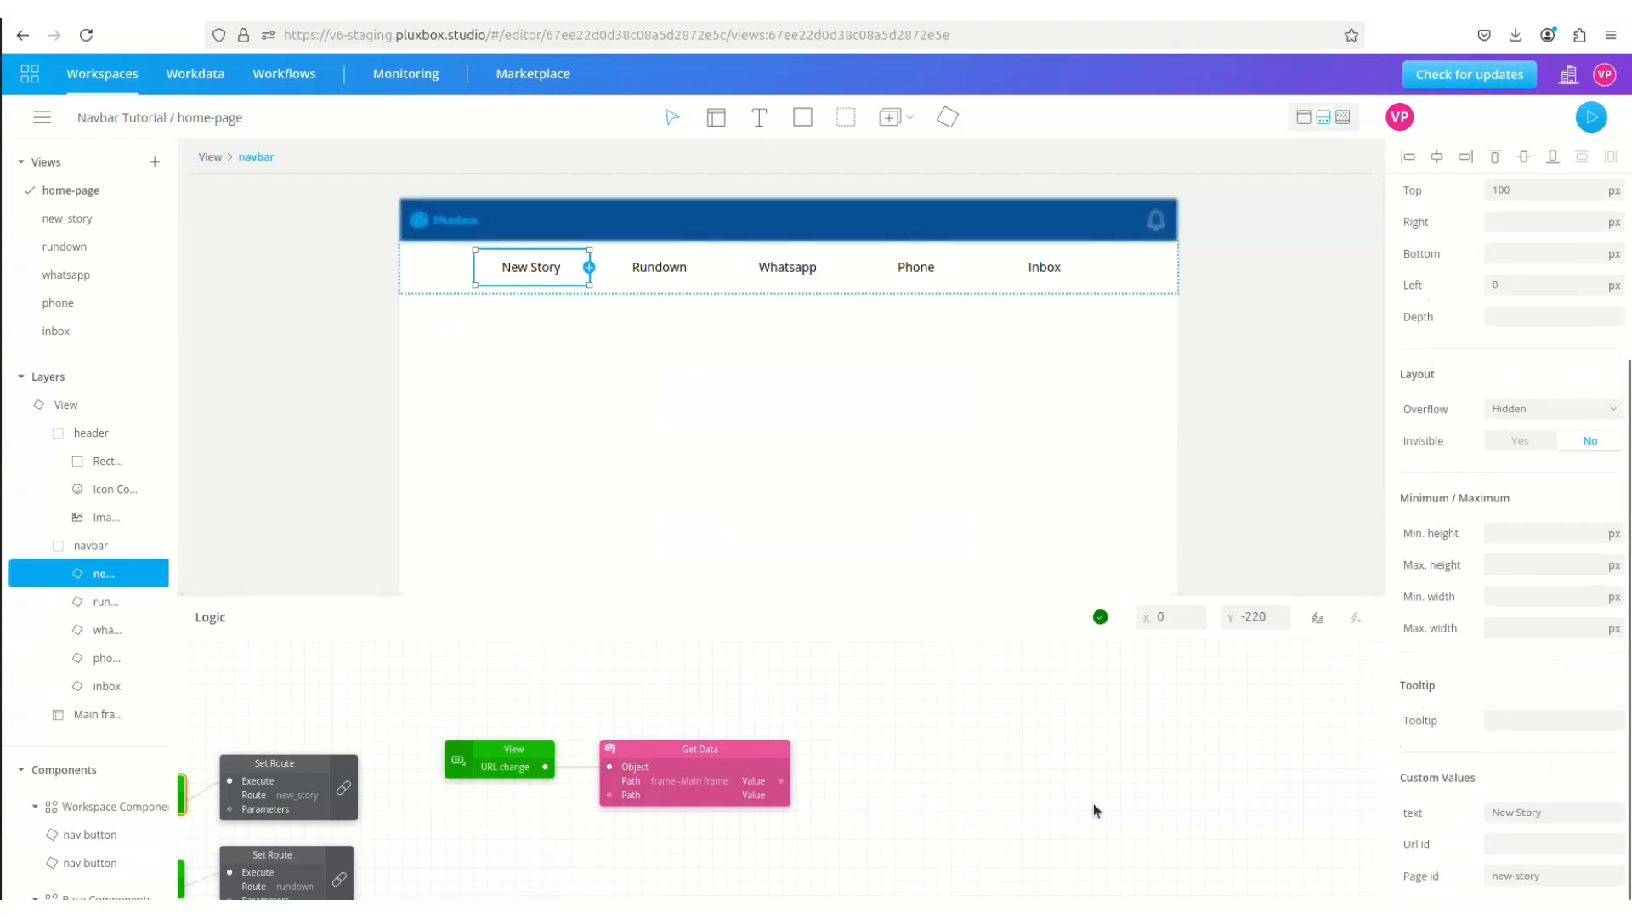
pyautogui.moveTo(786, 775); pyautogui.dragTo(1405, 850)
pyautogui.click(96, 604)
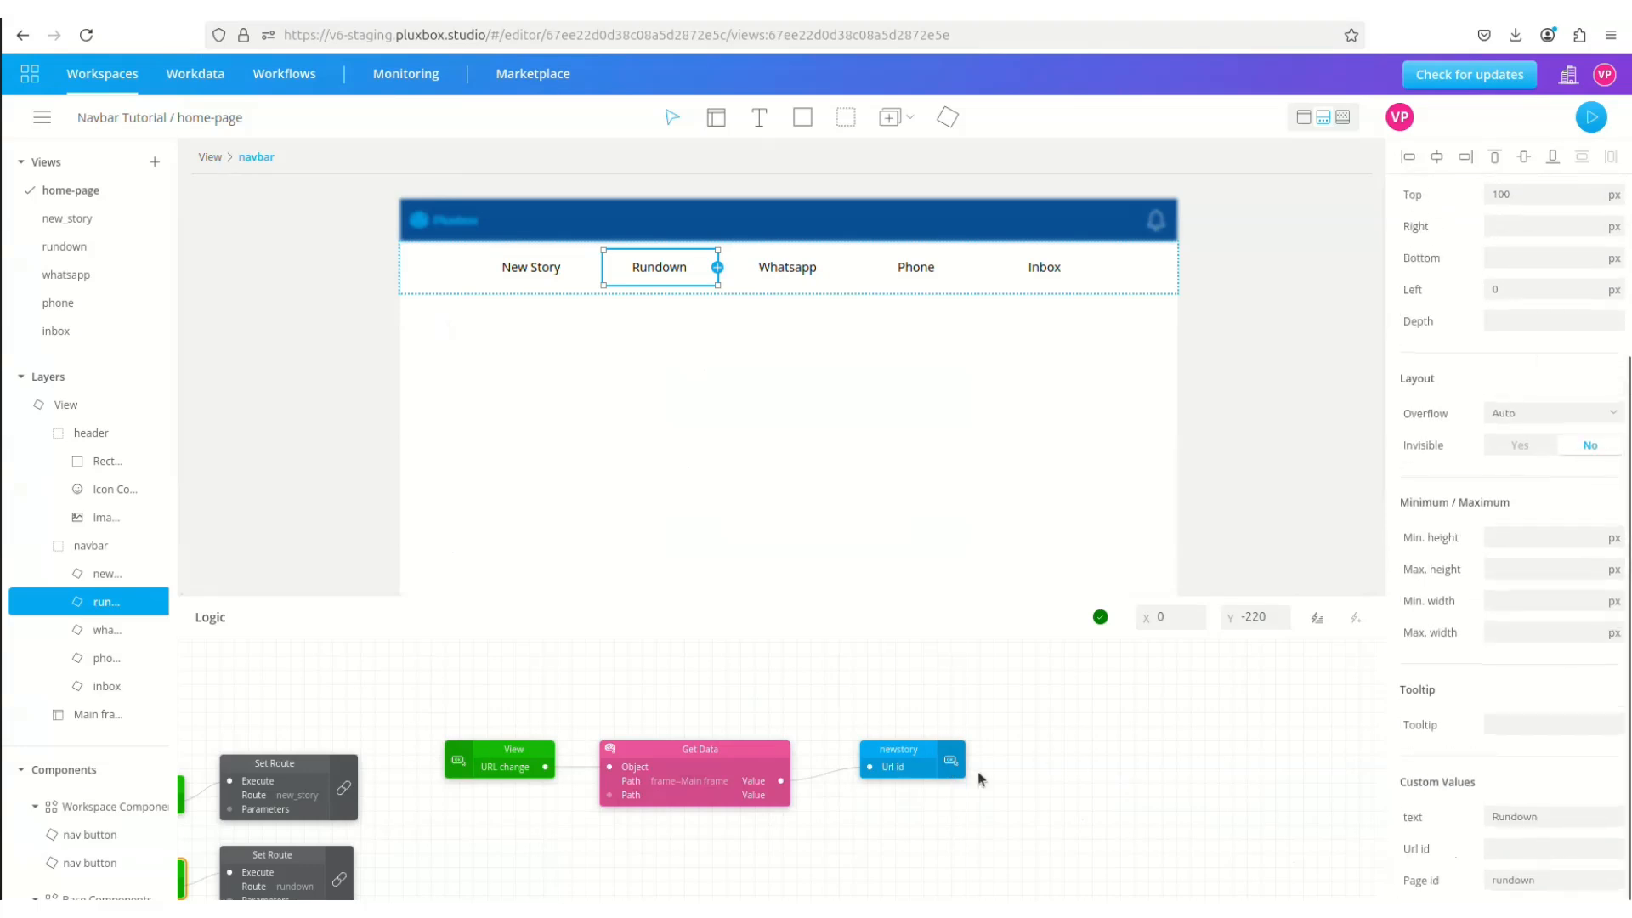
pyautogui.moveTo(780, 781); pyautogui.dragTo(1405, 850)
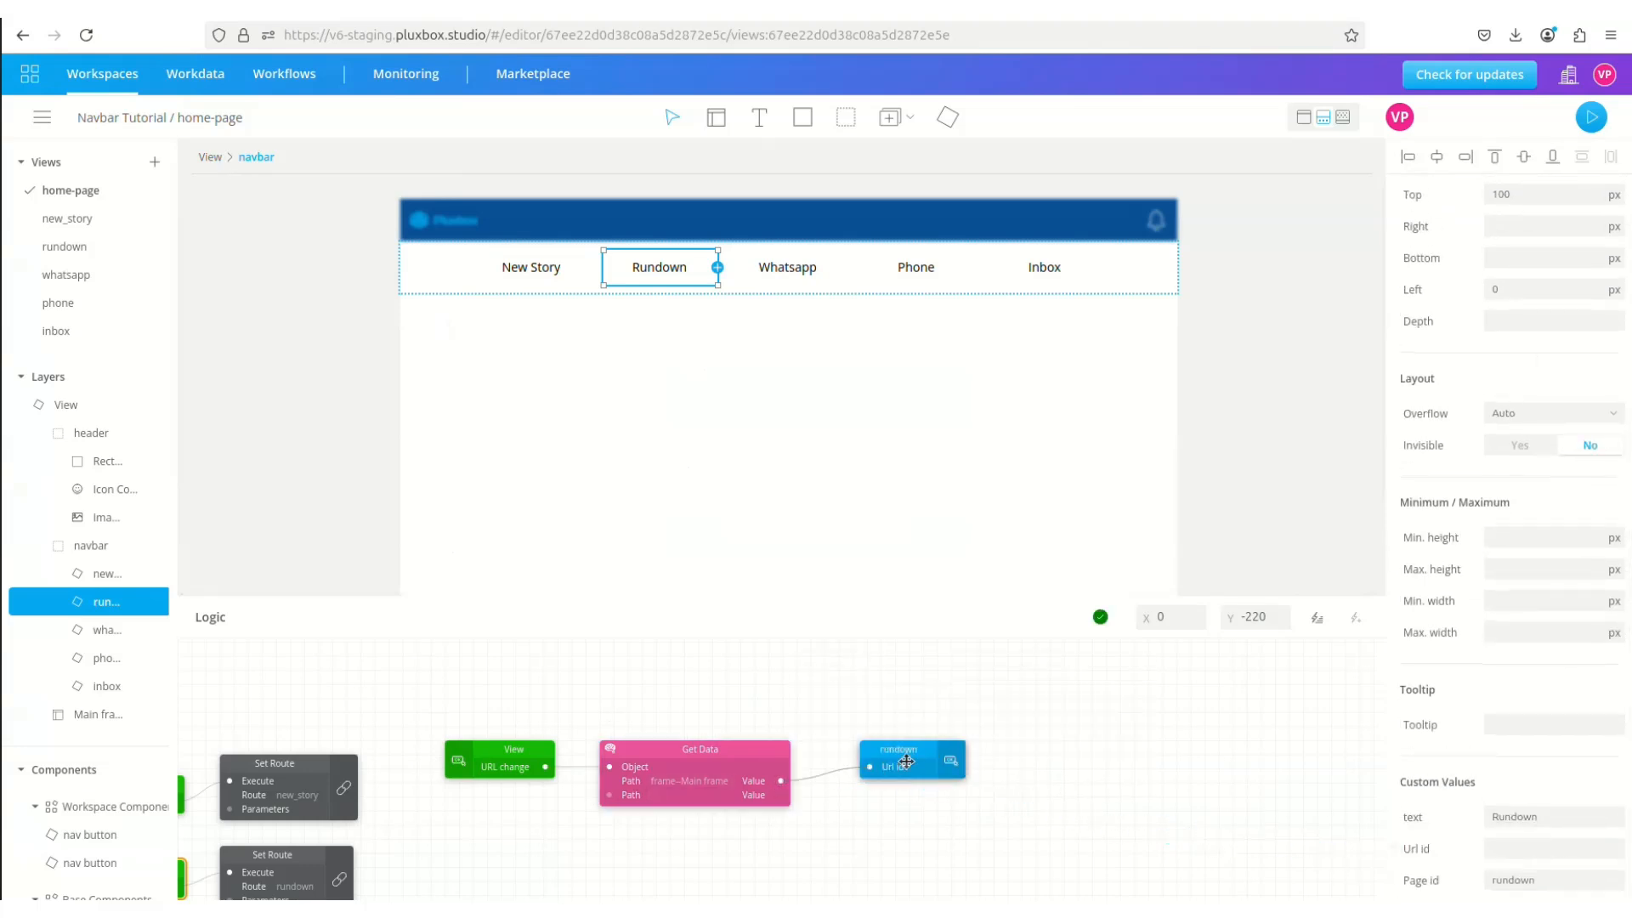
pyautogui.click(96, 630)
pyautogui.moveTo(781, 780); pyautogui.dragTo(1405, 849)
pyautogui.moveTo(901, 759); pyautogui.dragTo(1028, 761)
pyautogui.click(96, 686)
pyautogui.moveTo(780, 781); pyautogui.dragTo(1404, 850)
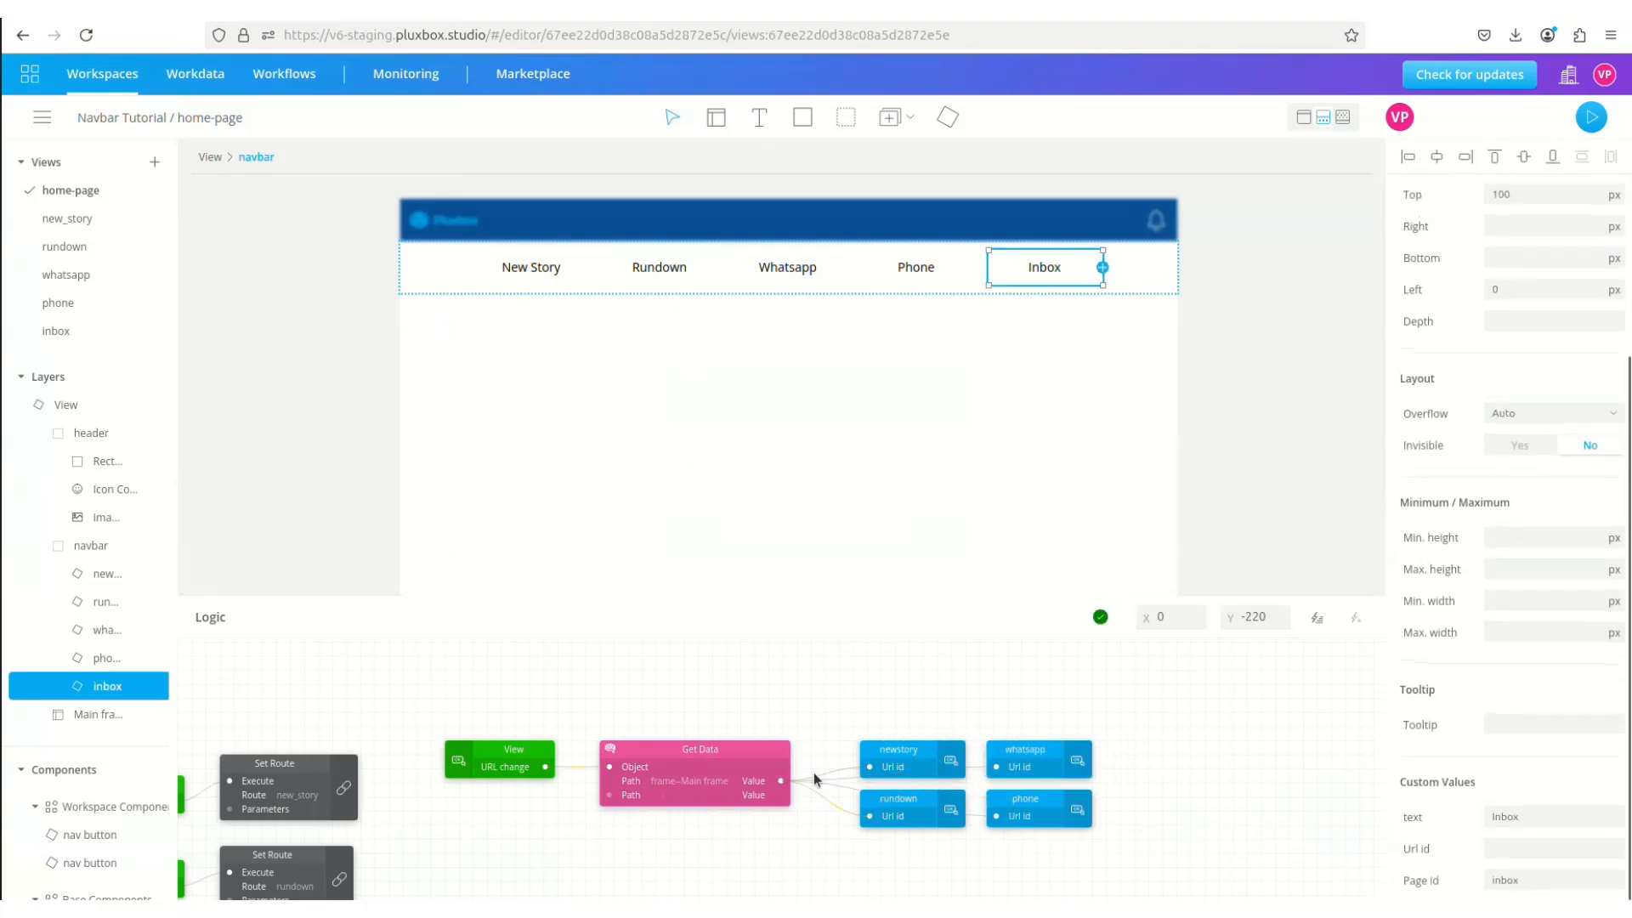
pyautogui.moveTo(902, 759); pyautogui.dragTo(1155, 759)
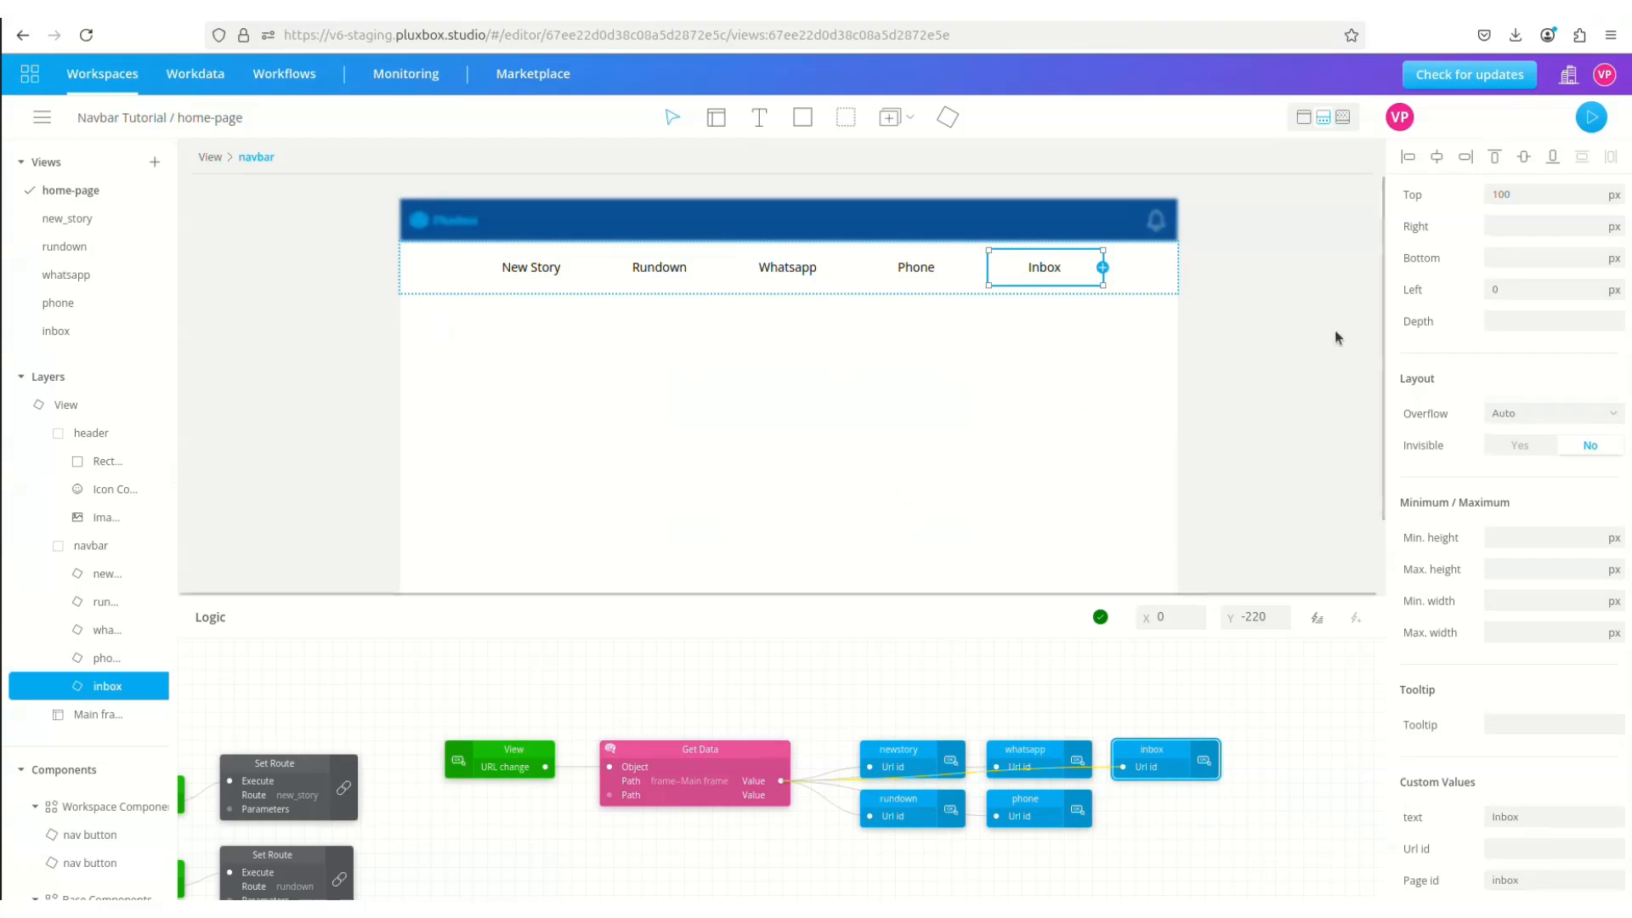
pyautogui.click(1590, 113)
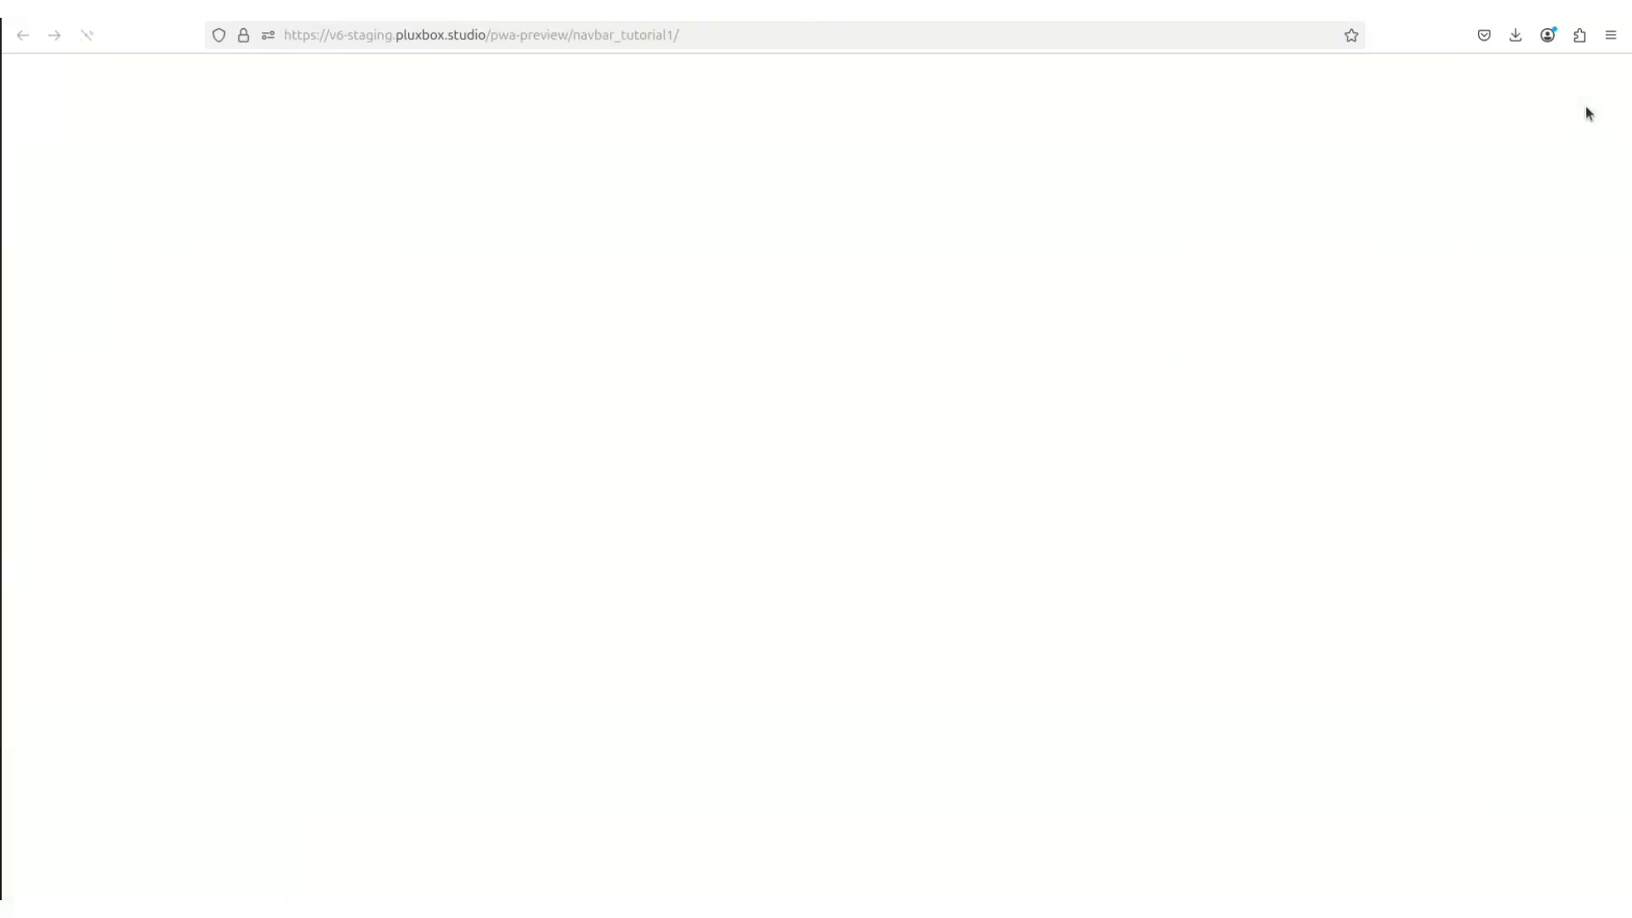
# Step: Cycle through Whatsapp, Rundown, Phone and Inbox, checking each view loads and its button turns magenta
pyautogui.click(829, 127)
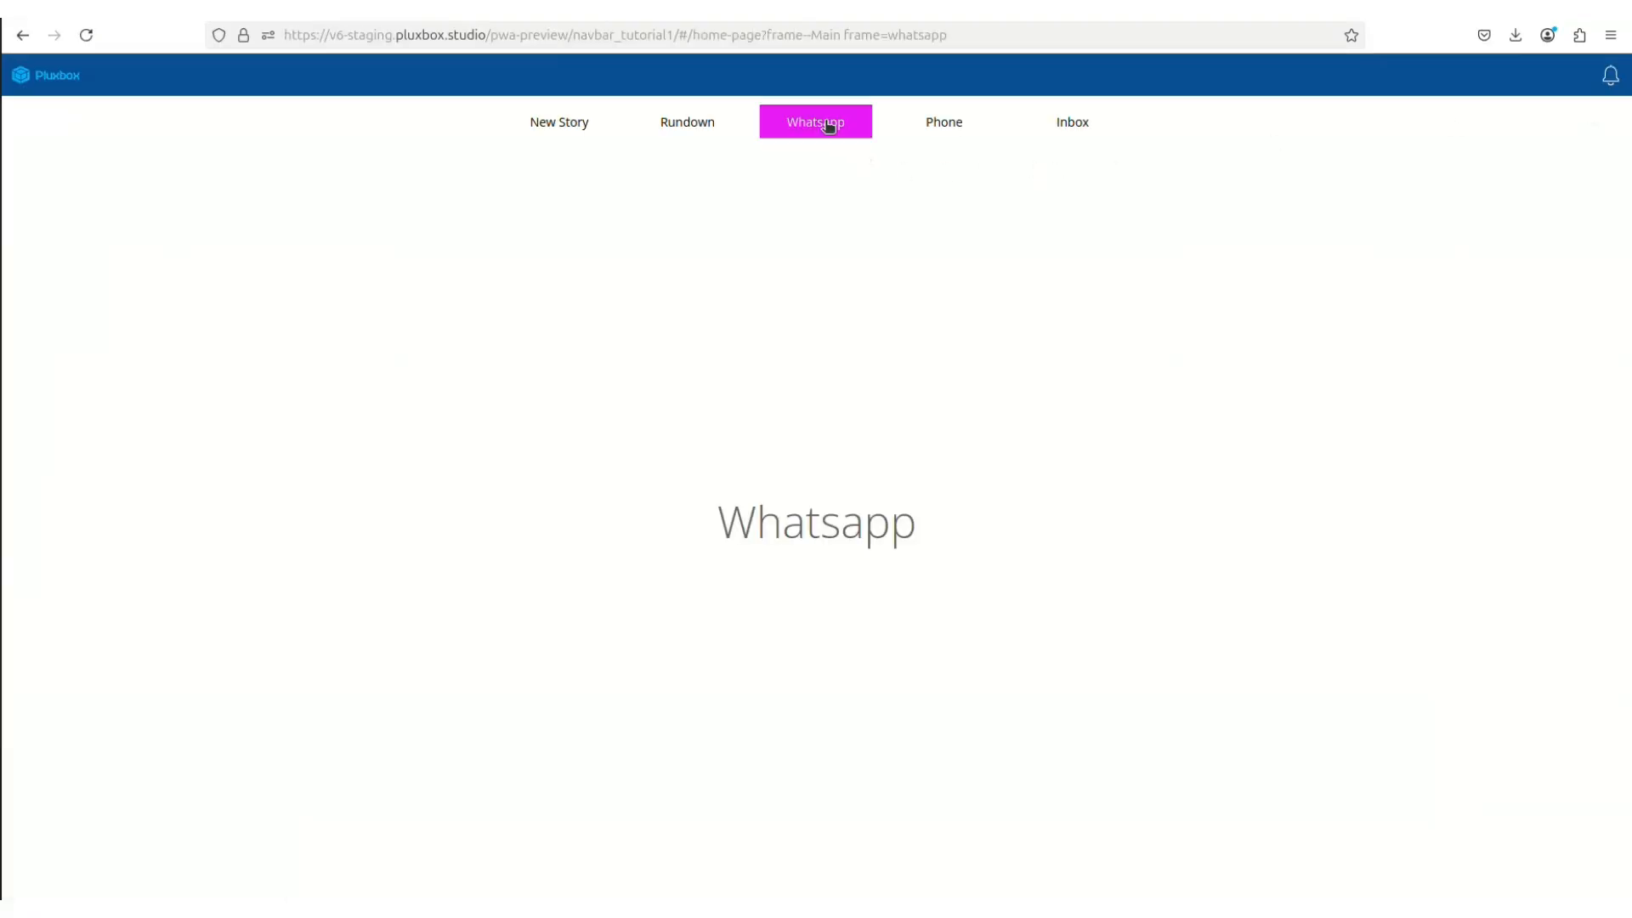
pyautogui.click(714, 128)
pyautogui.click(840, 128)
pyautogui.click(946, 122)
pyautogui.click(1070, 121)
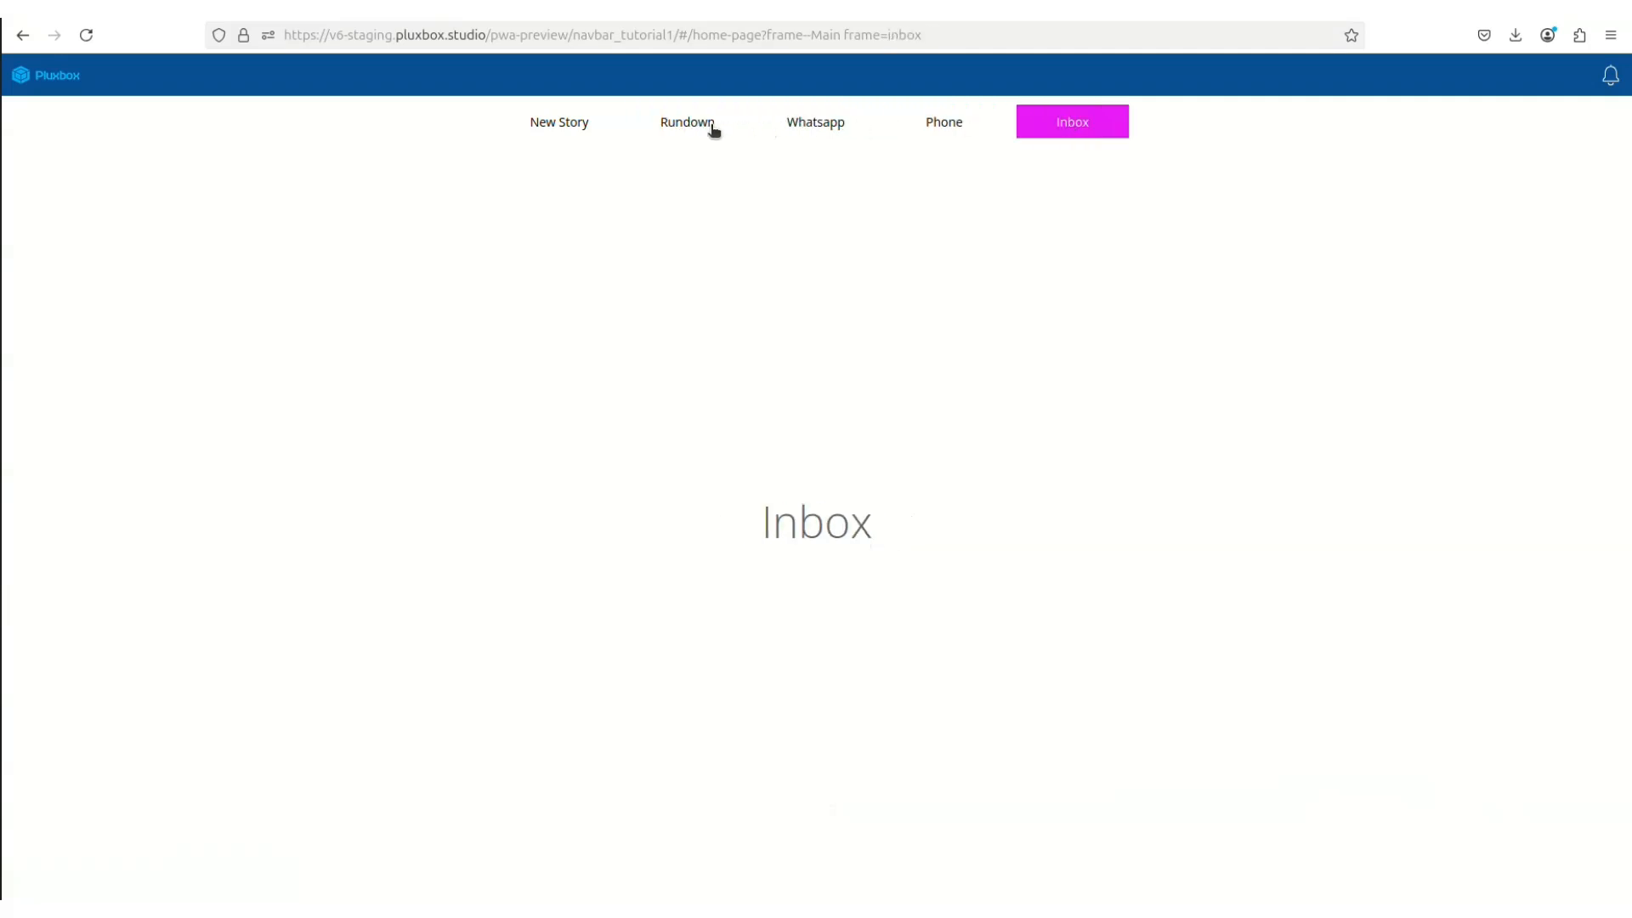
pyautogui.click(681, 124)
pyautogui.click(830, 124)
pyautogui.click(940, 121)
pyautogui.click(1071, 131)
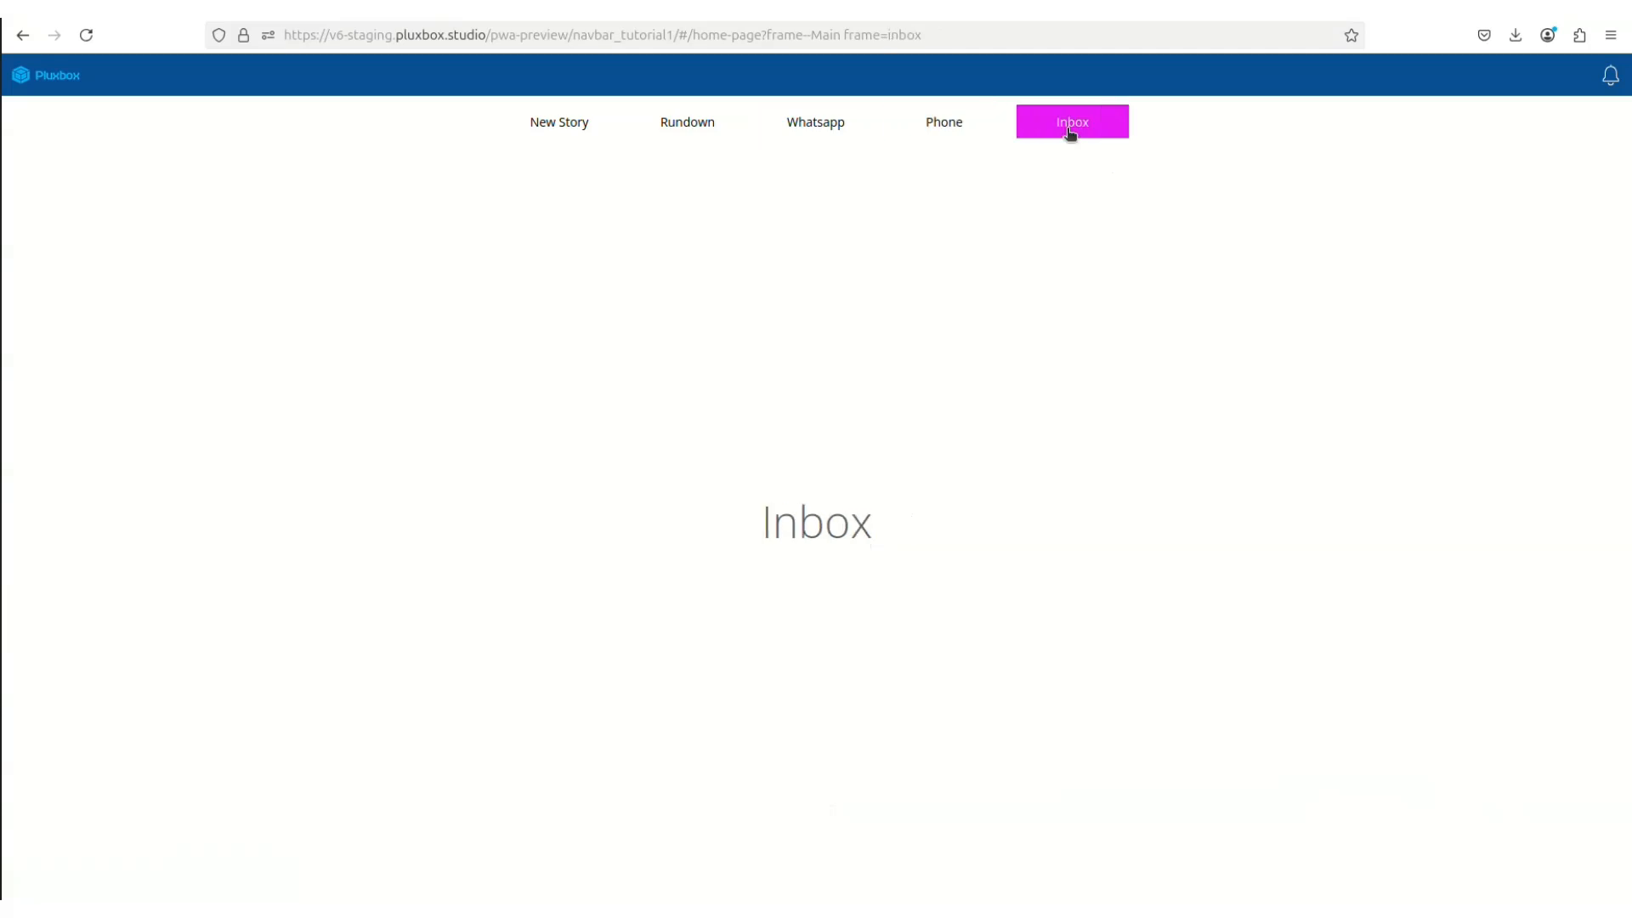